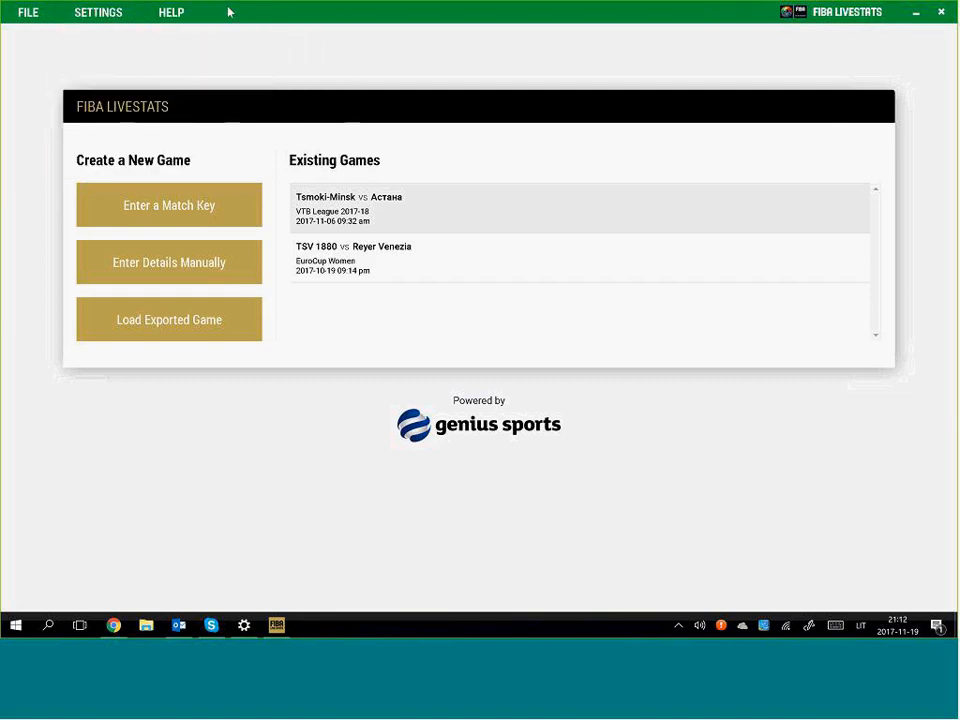
# Activate the POL Fed test game license through Settings > Licensing
pyautogui.moveTo(53, 12)
pyautogui.click(94, 14)
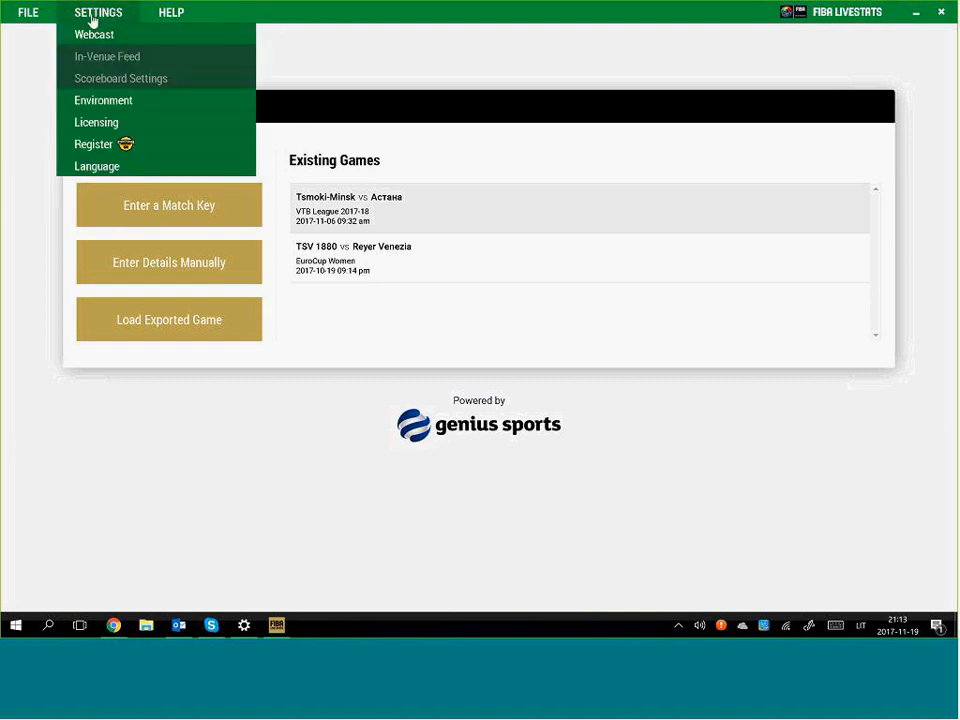
pyautogui.click(133, 130)
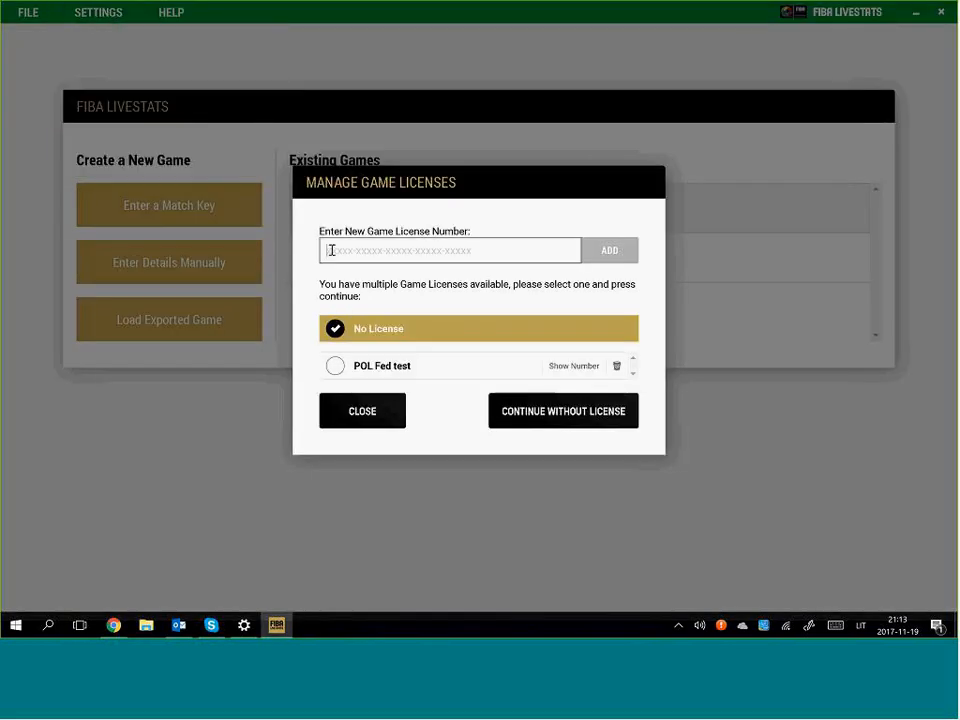
pyautogui.click(333, 366)
pyautogui.click(590, 416)
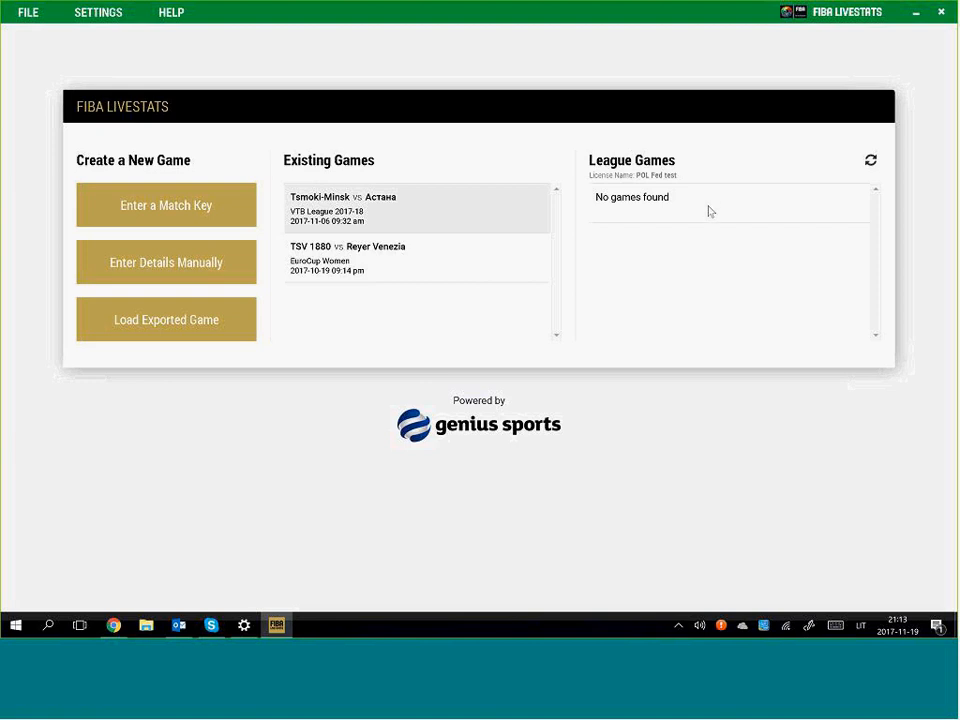
# Continue without a game license, open the match-key loading form, and switch to Chrome
pyautogui.click(72, 16)
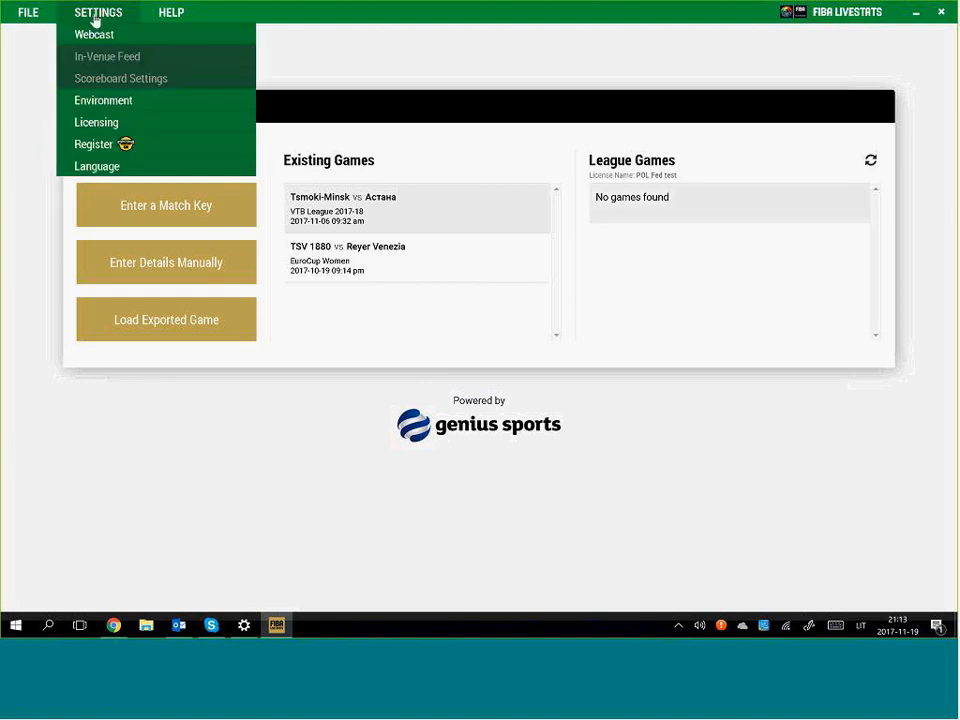
pyautogui.click(117, 125)
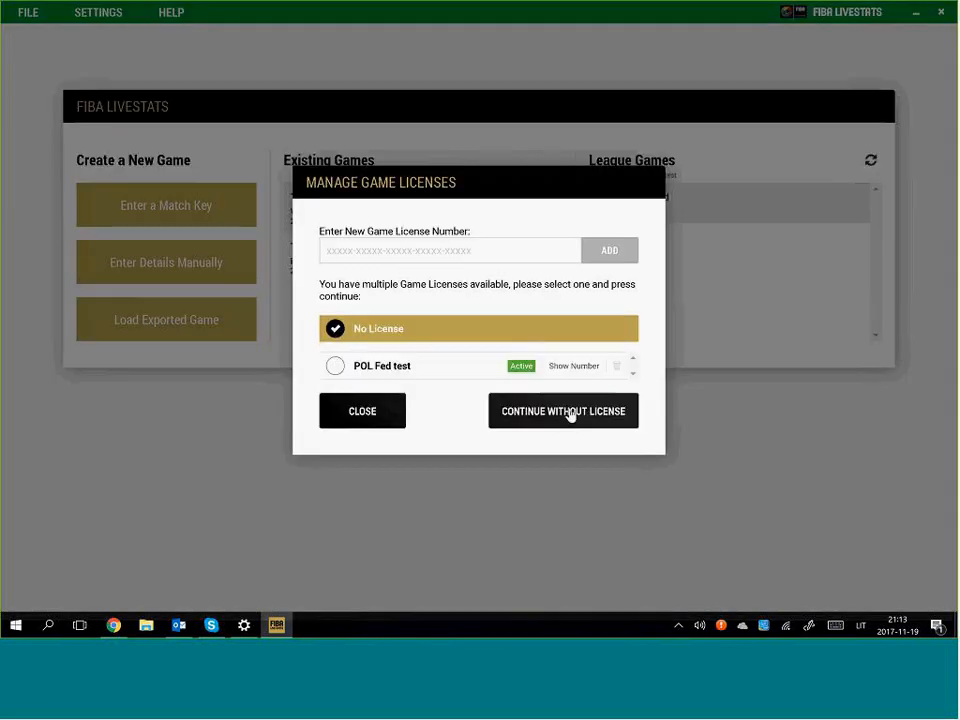
pyautogui.click(570, 413)
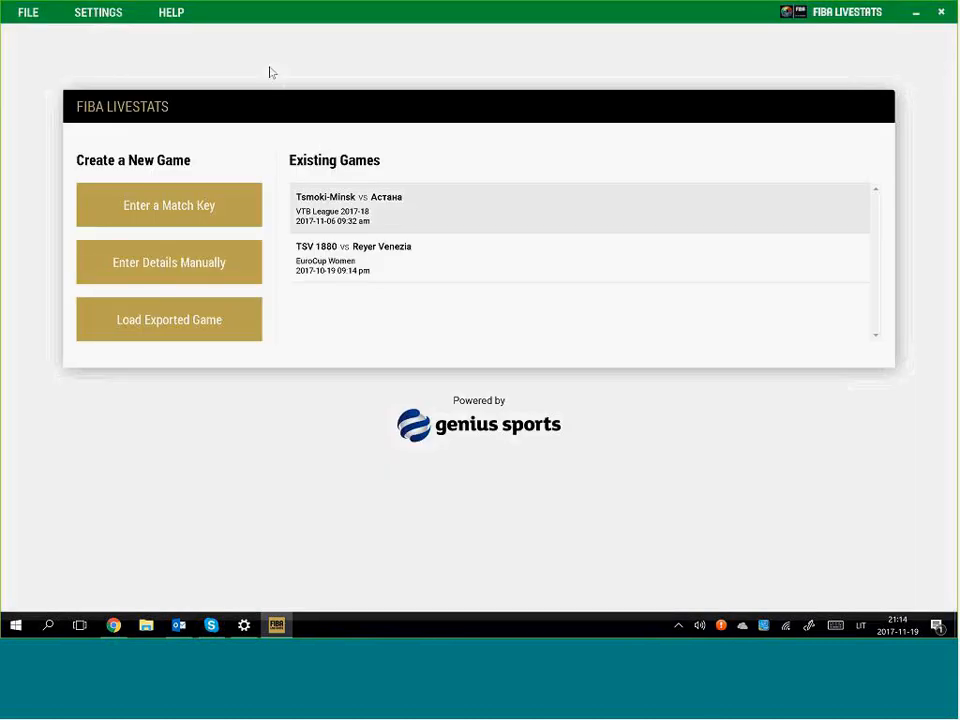
pyautogui.click(210, 210)
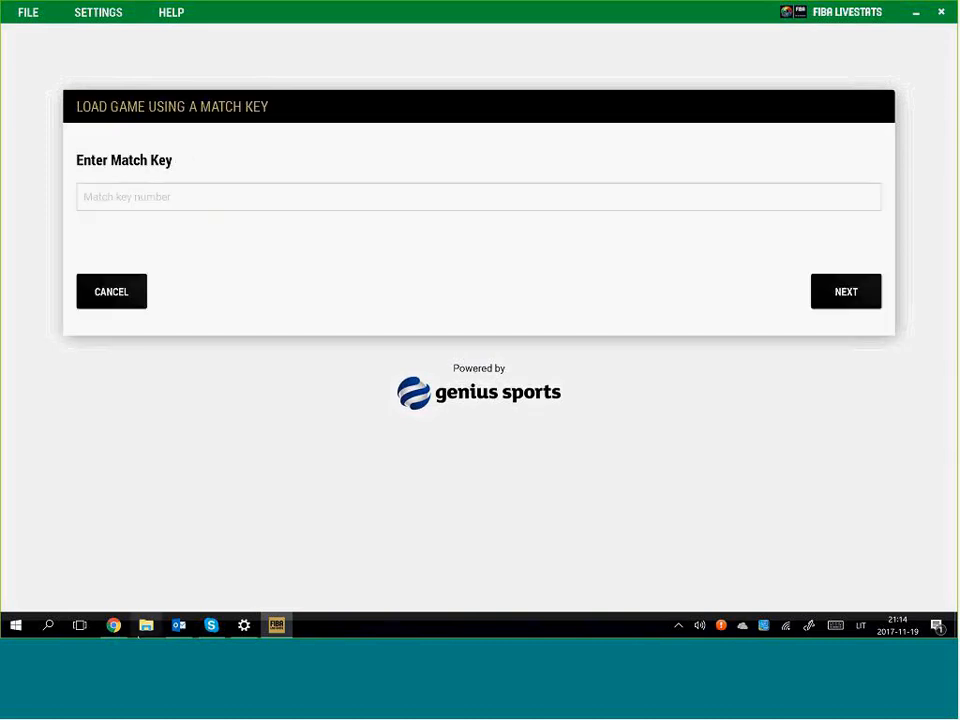
pyautogui.click(114, 625)
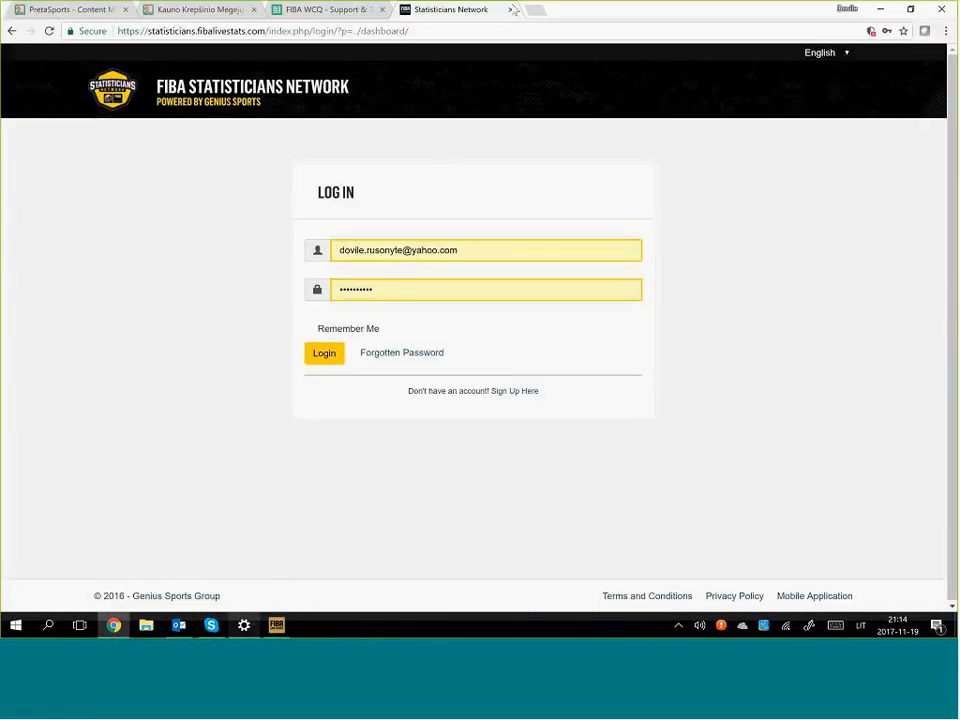
# On the PretaSports webcast Matches page, bring up a VTB League 2017-18 game's match key
pyautogui.click(792, 28)
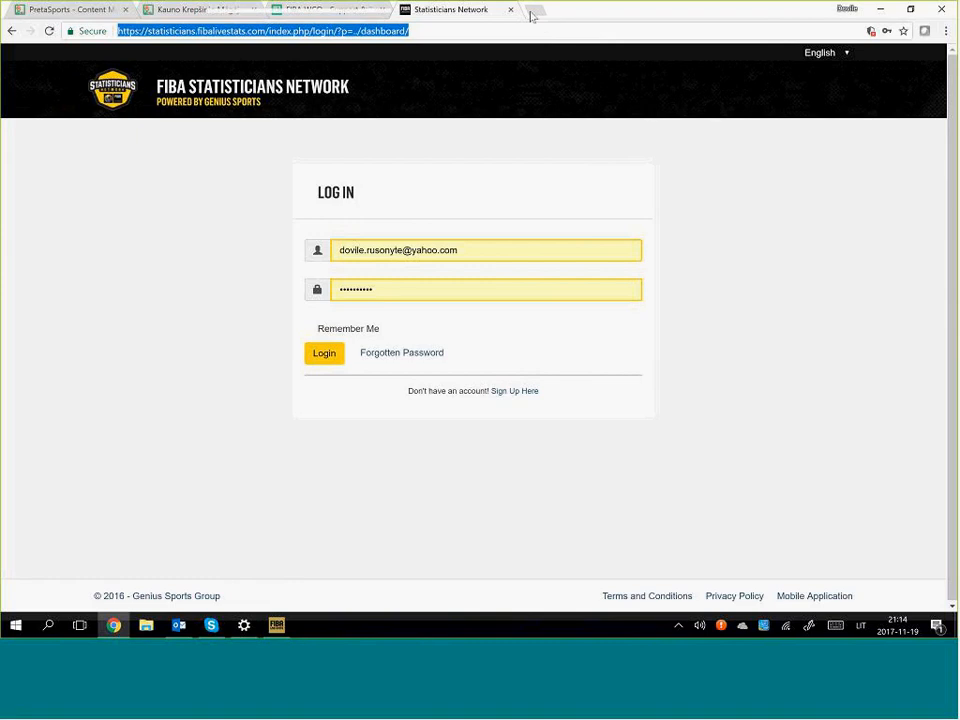
pyautogui.click(110, 18)
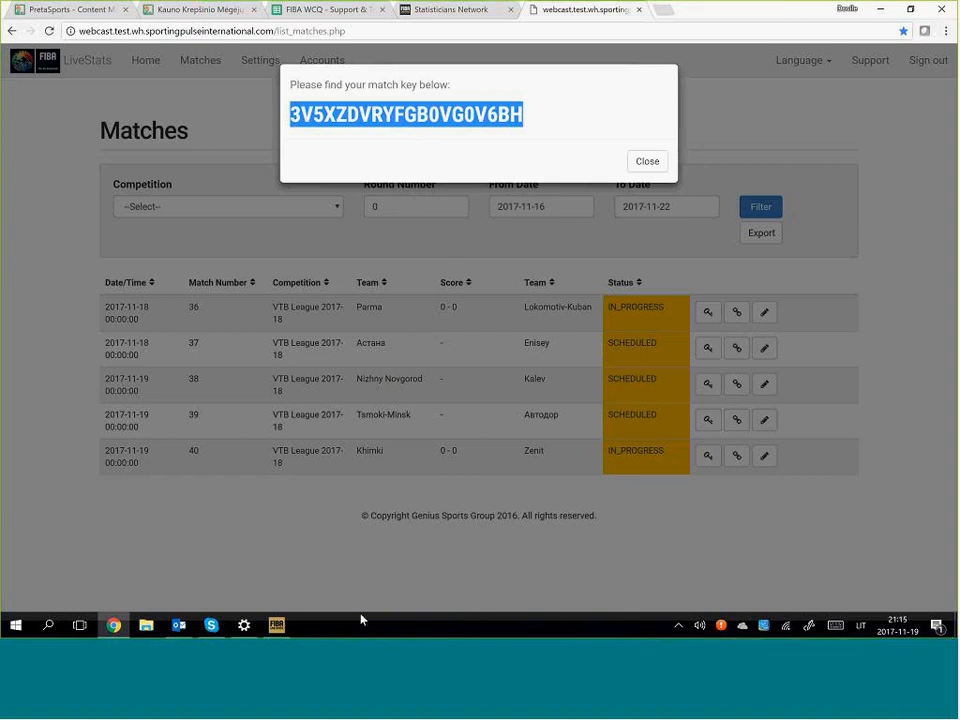
pyautogui.moveTo(280, 628)
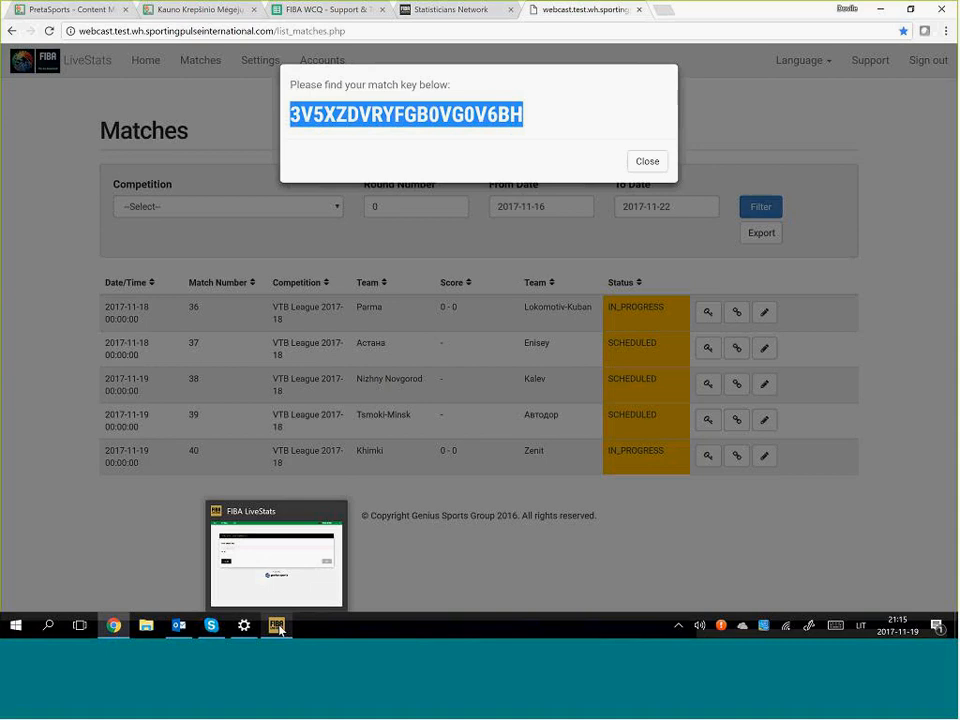
# Paste the copied match key into FIBA LiveStats and load the game
pyautogui.click(280, 626)
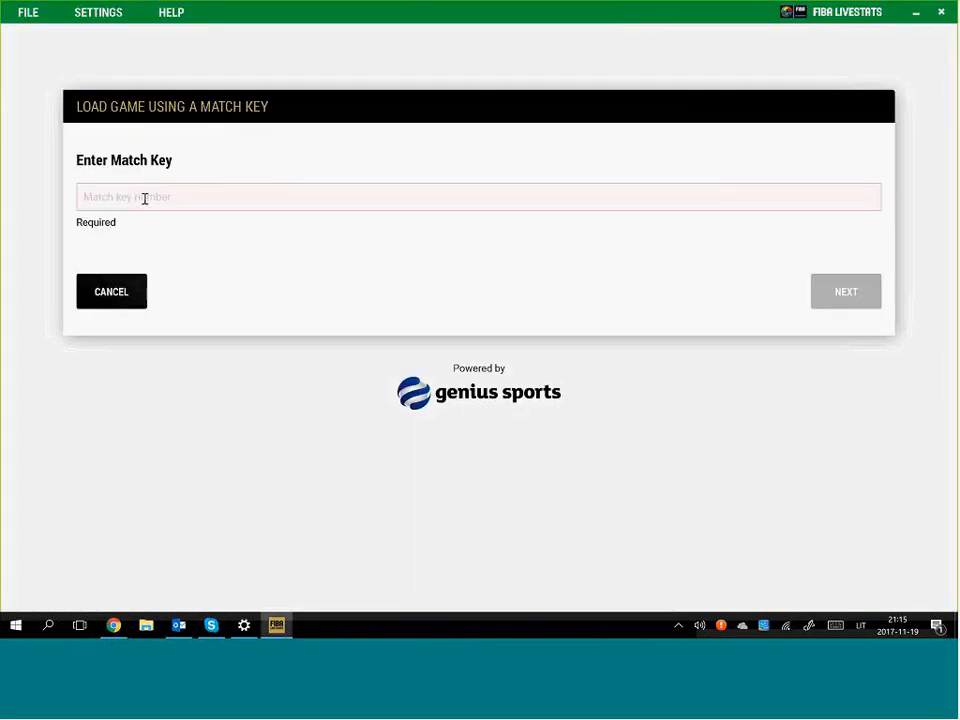
pyautogui.click(145, 199)
pyautogui.write('3V5XZDVRYFGB0VG0V6BH')
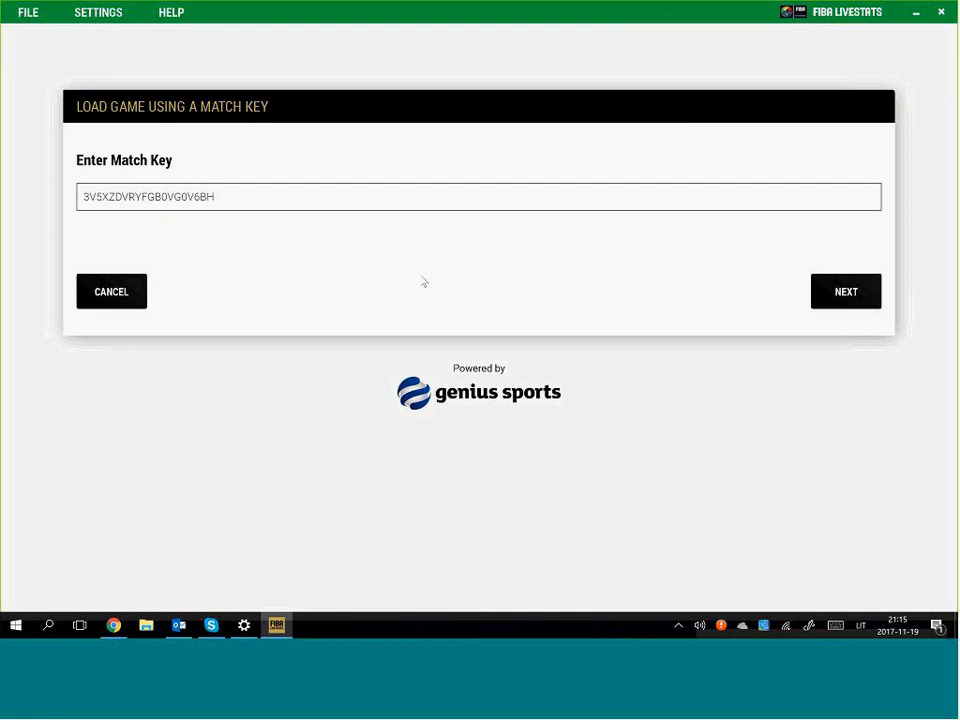
pyautogui.click(847, 294)
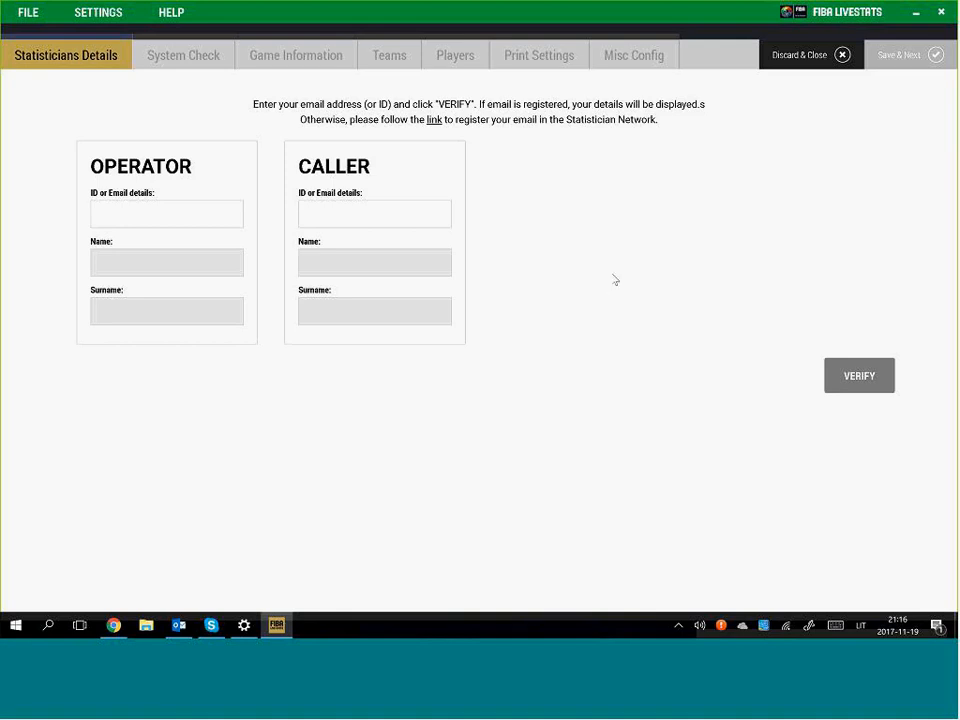
# In a new Chrome tab, log in to the Statisticians Network dashboard and open your profile
pyautogui.click(115, 626)
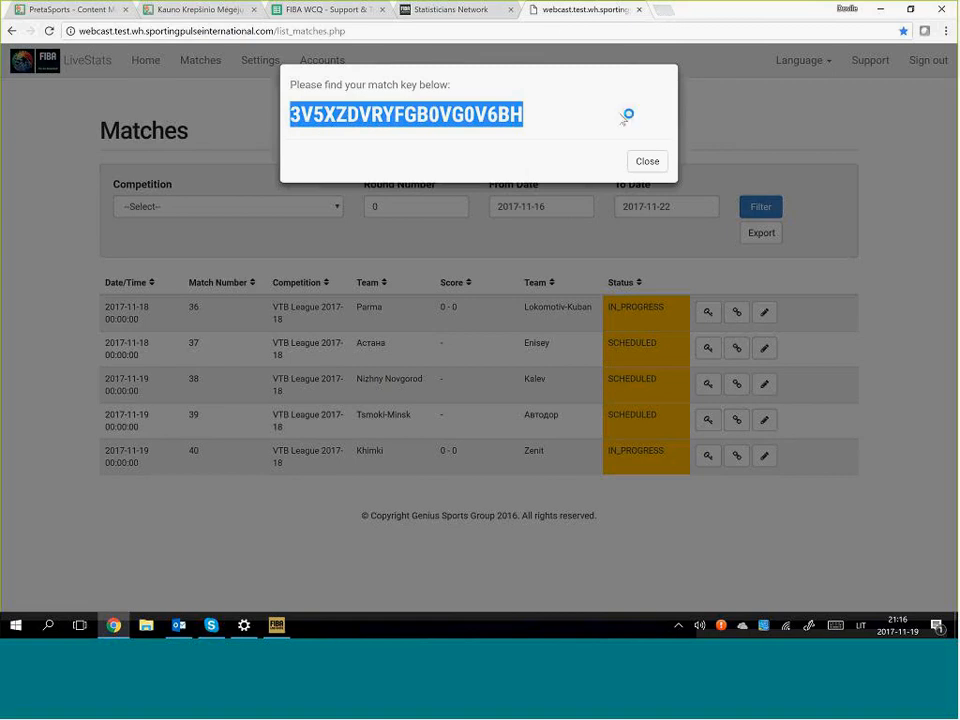
pyautogui.hotkey('ctrl', 't')
pyautogui.write('stat')
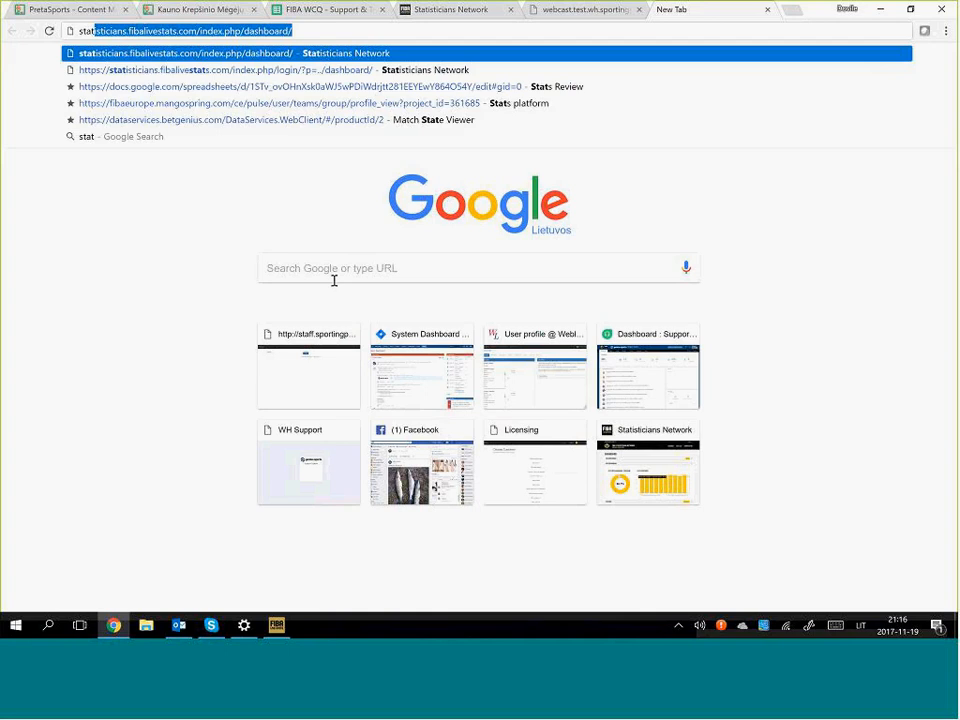
pyautogui.press('Return')
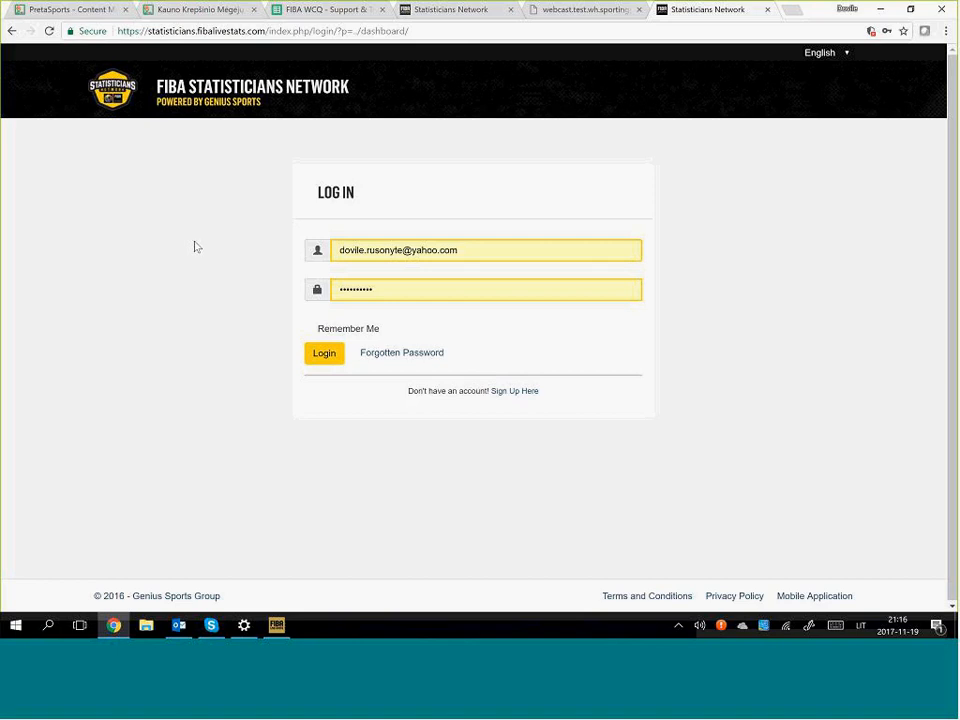
pyautogui.click(323, 356)
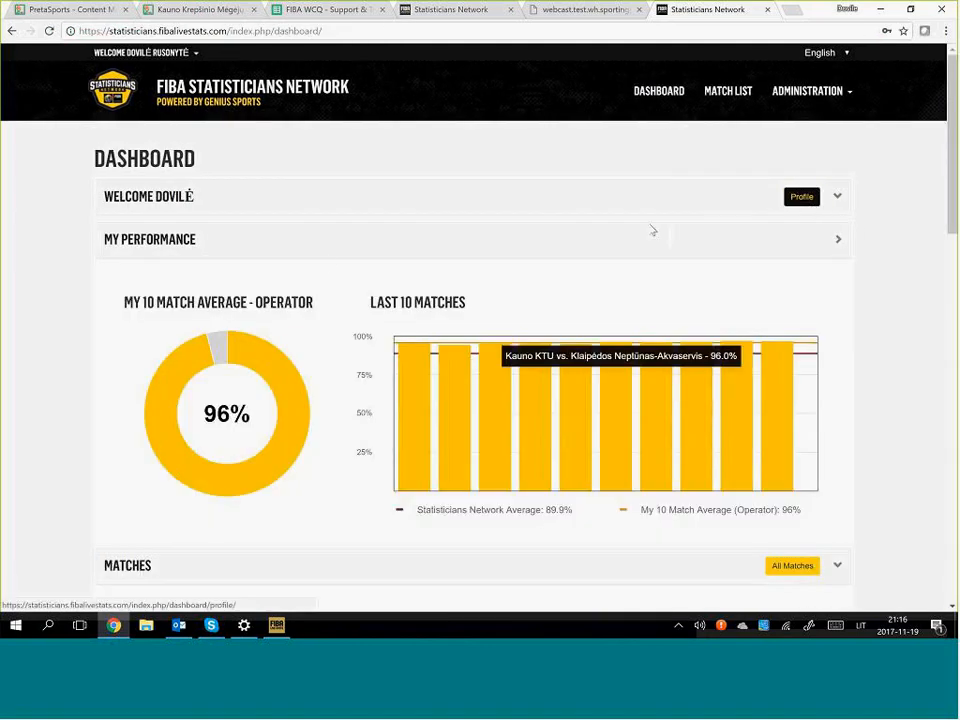
pyautogui.click(188, 200)
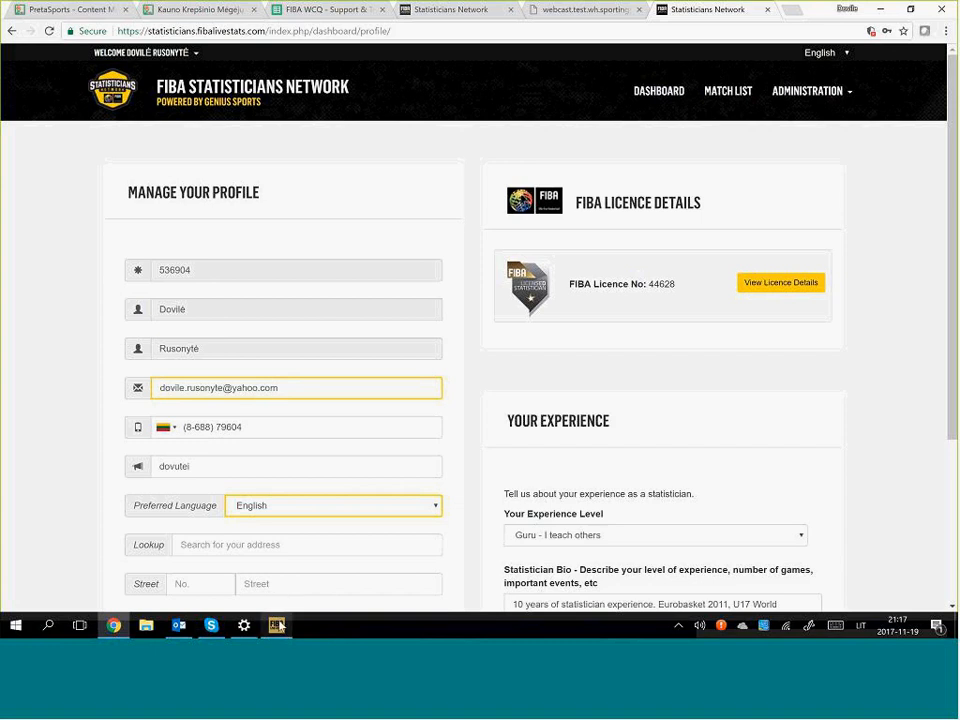
# Enter the operator's statistician ID in FIBA LiveStats and verify it
pyautogui.moveTo(279, 627)
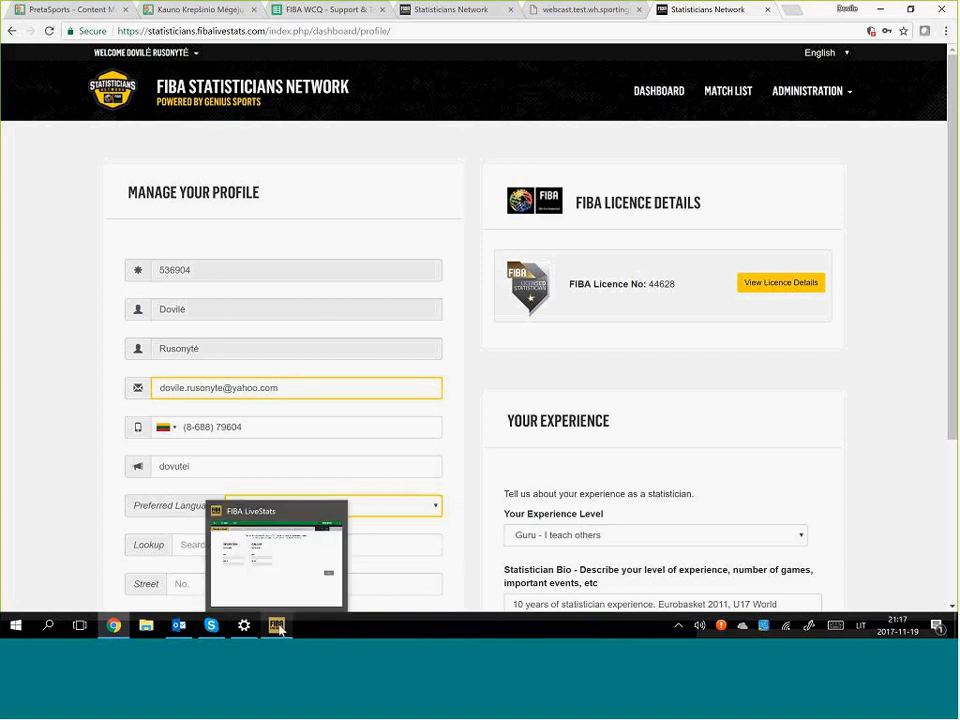
pyautogui.click(279, 627)
pyautogui.click(155, 214)
pyautogui.write('jes')
pyautogui.press('BackSpace')
pyautogui.press('BackSpace')
pyautogui.press('BackSpace')
pyautogui.hotkey('alt', 'shift')
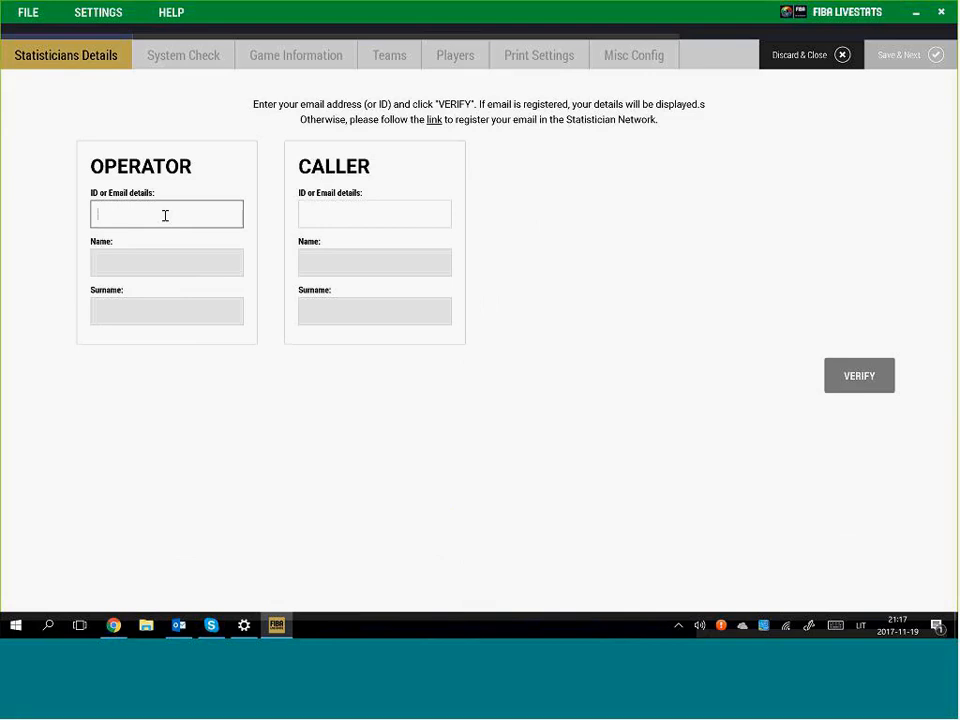
pyautogui.click(858, 376)
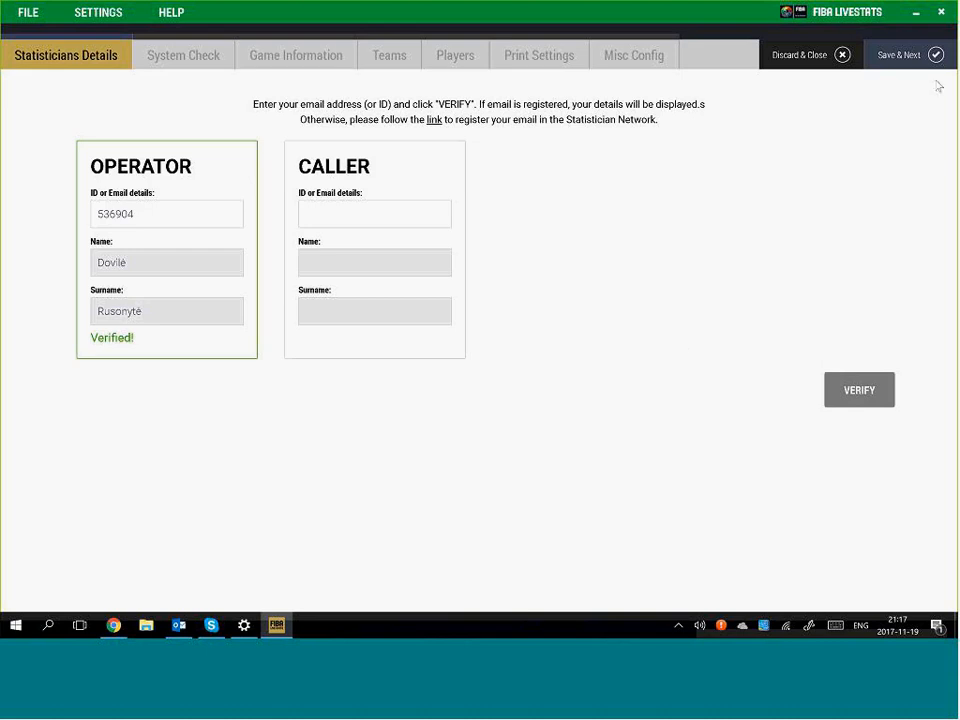
# Run the system diagnostic checks and set the connection type to Hard-wired ethernet connection
pyautogui.click(899, 60)
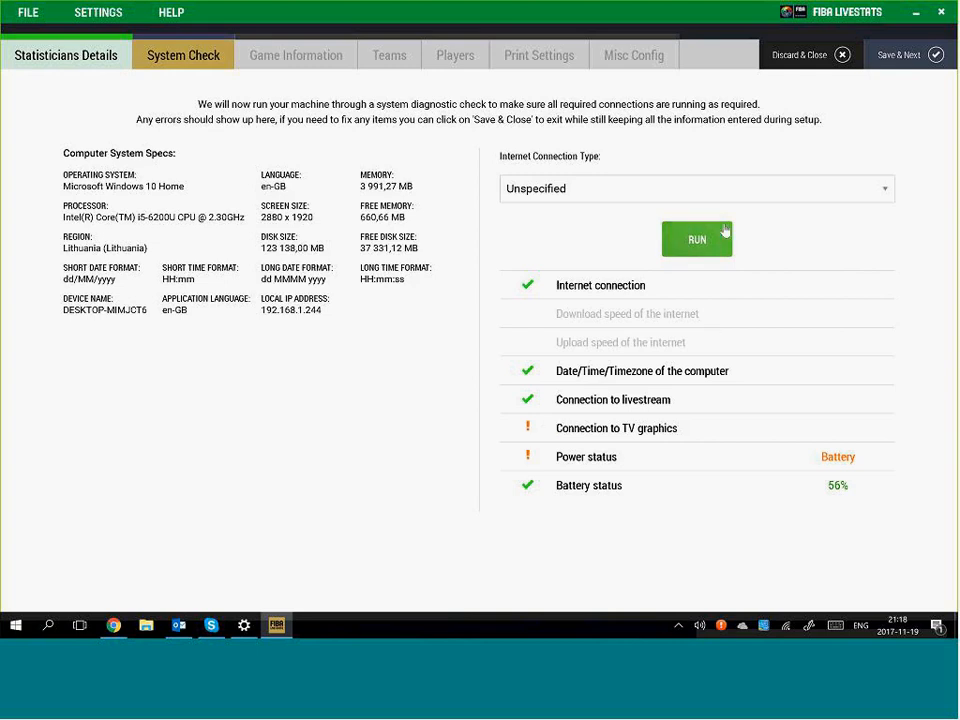
pyautogui.click(697, 240)
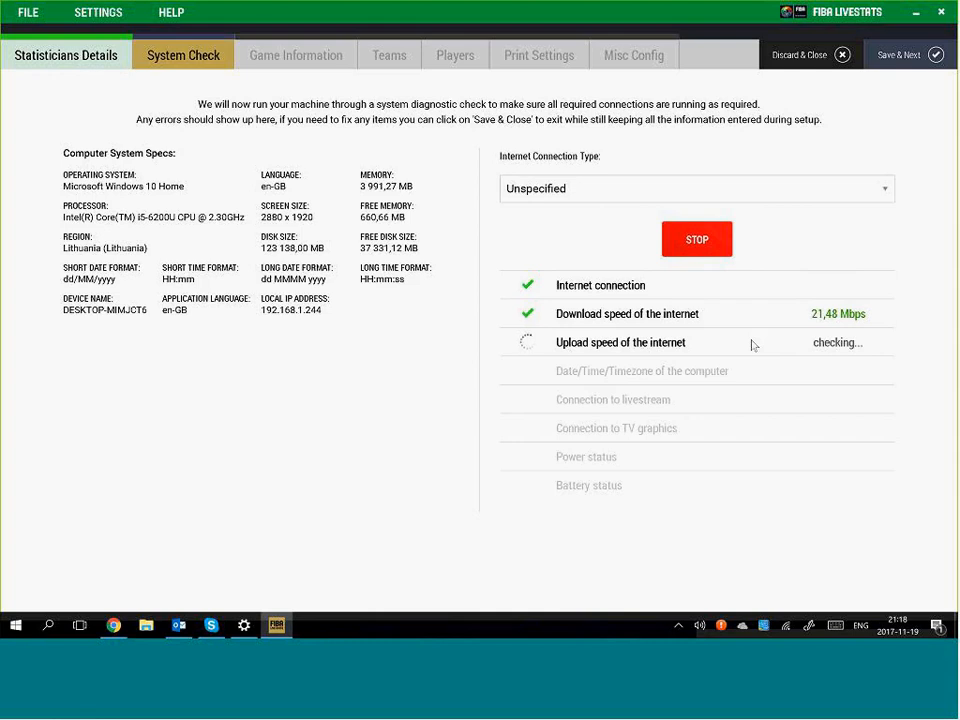
pyautogui.click(886, 194)
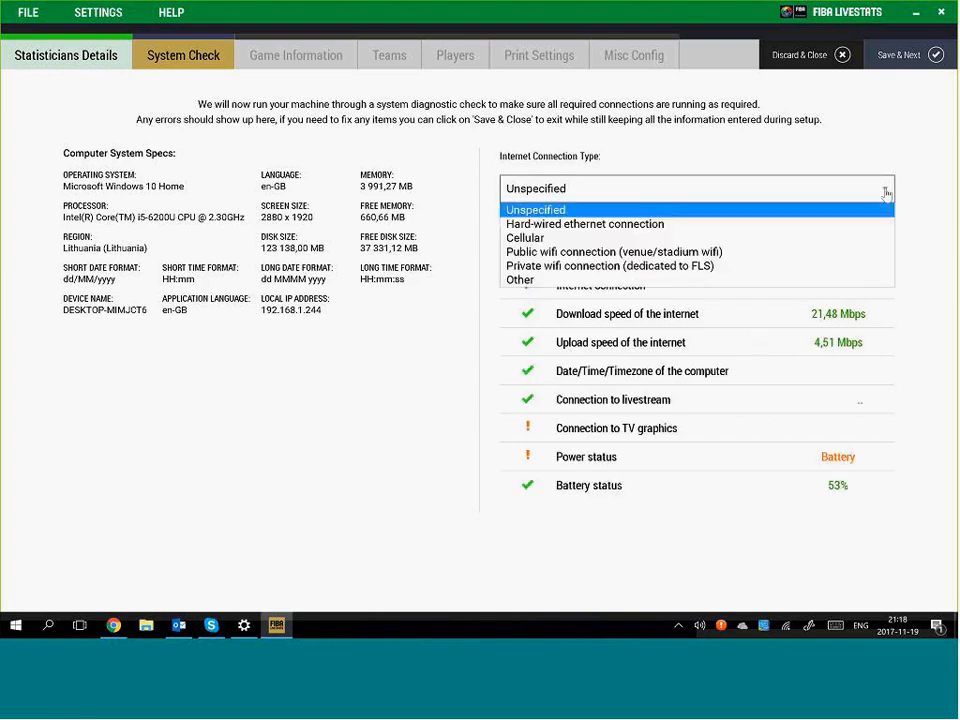
pyautogui.click(591, 226)
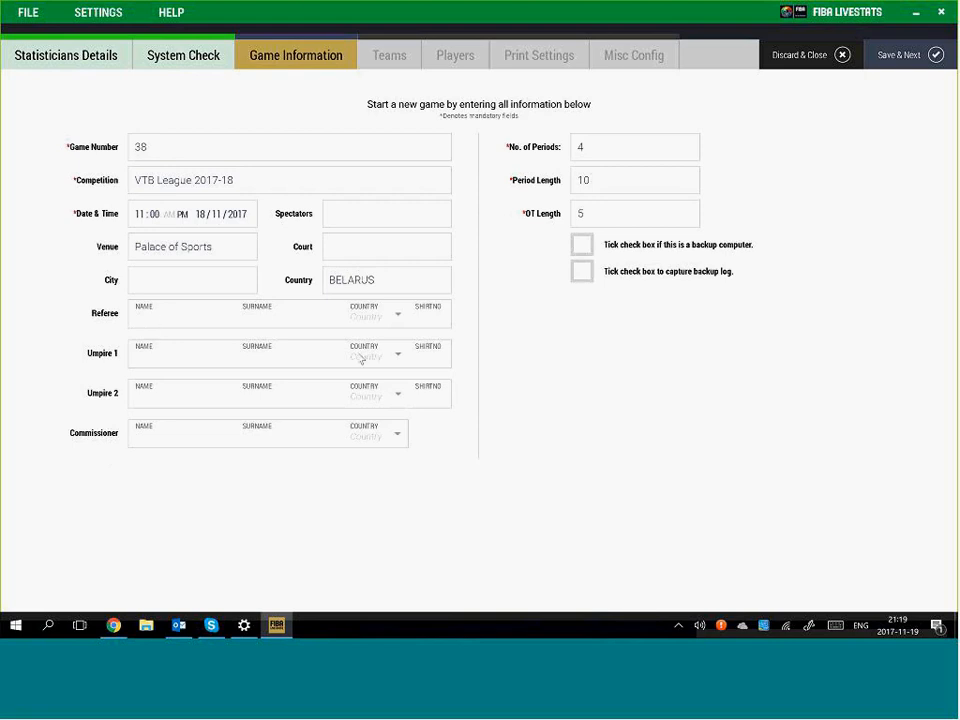
# Enter the referee's first name and surname for game 38 and save the game information
pyautogui.press('Tab')
pyautogui.hotkey('alt', 'shift')
pyautogui.click(897, 65)
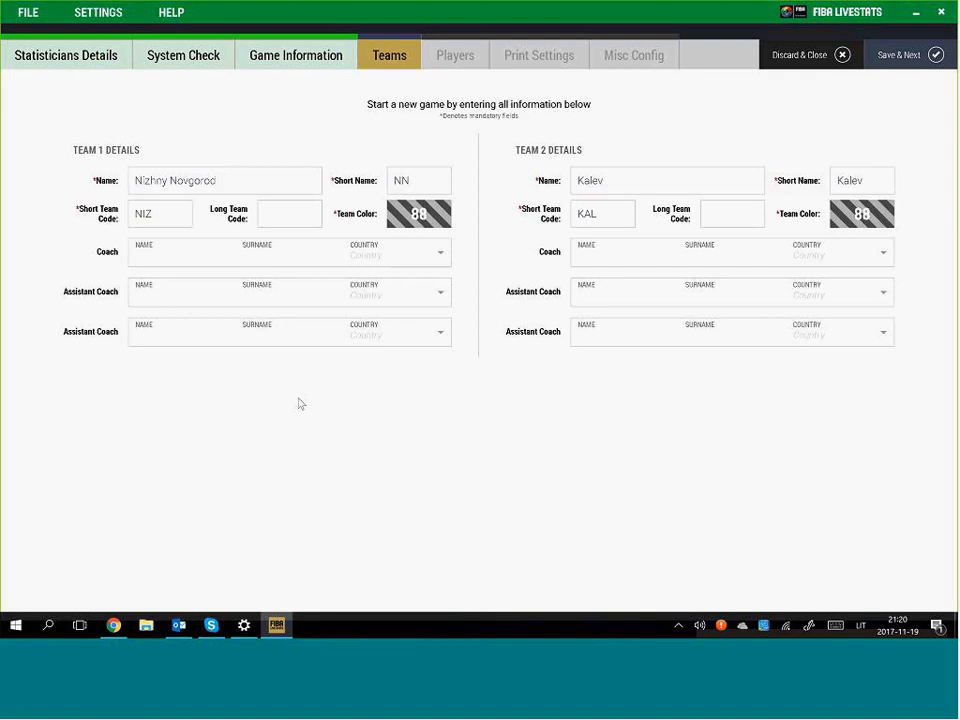
# Set Nizhny Novgorod's team colour to red and Kalev's team colour to grey
pyautogui.click(418, 216)
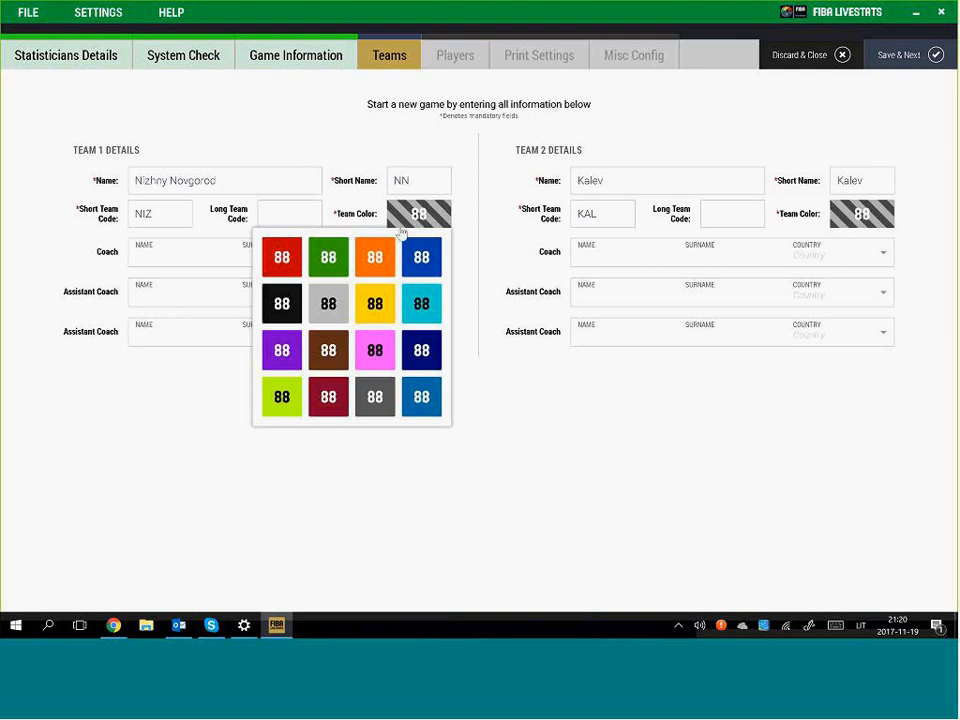
pyautogui.click(282, 260)
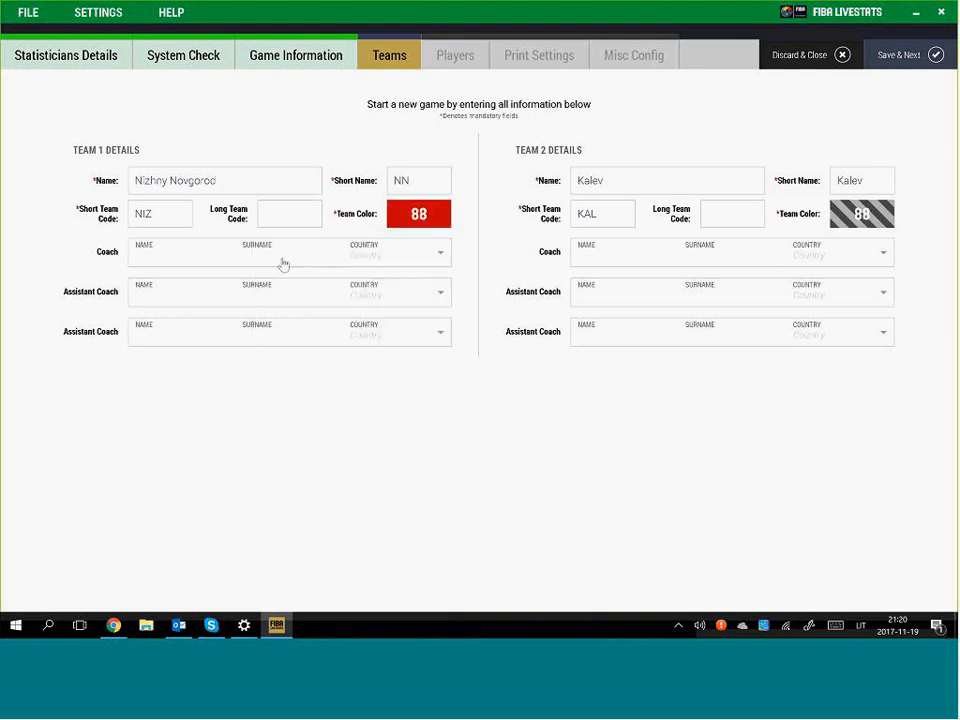
pyautogui.click(864, 222)
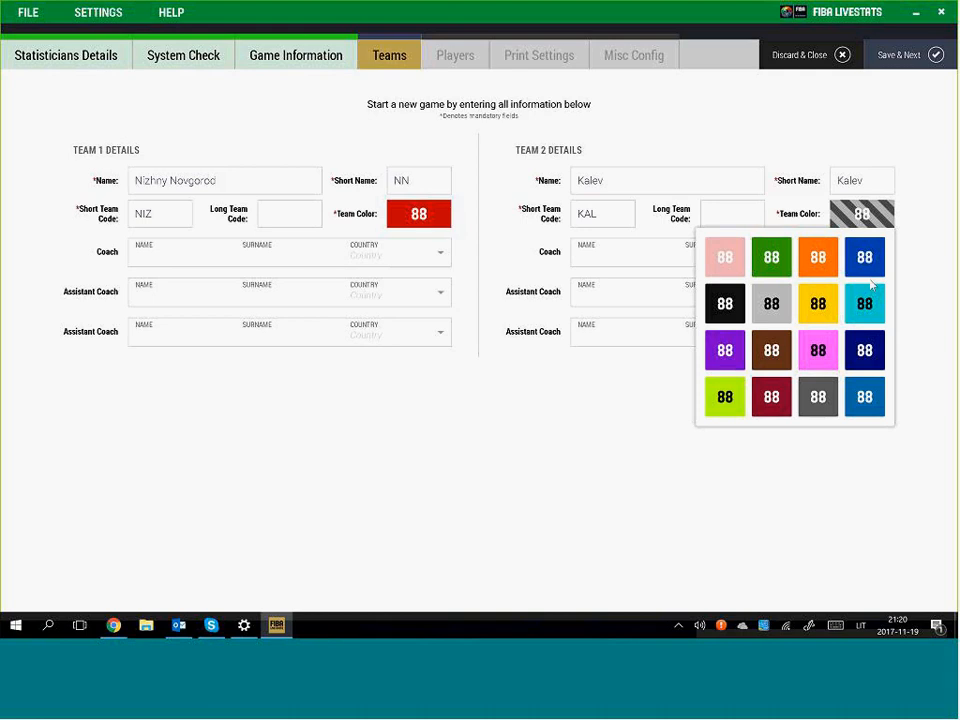
pyautogui.click(775, 318)
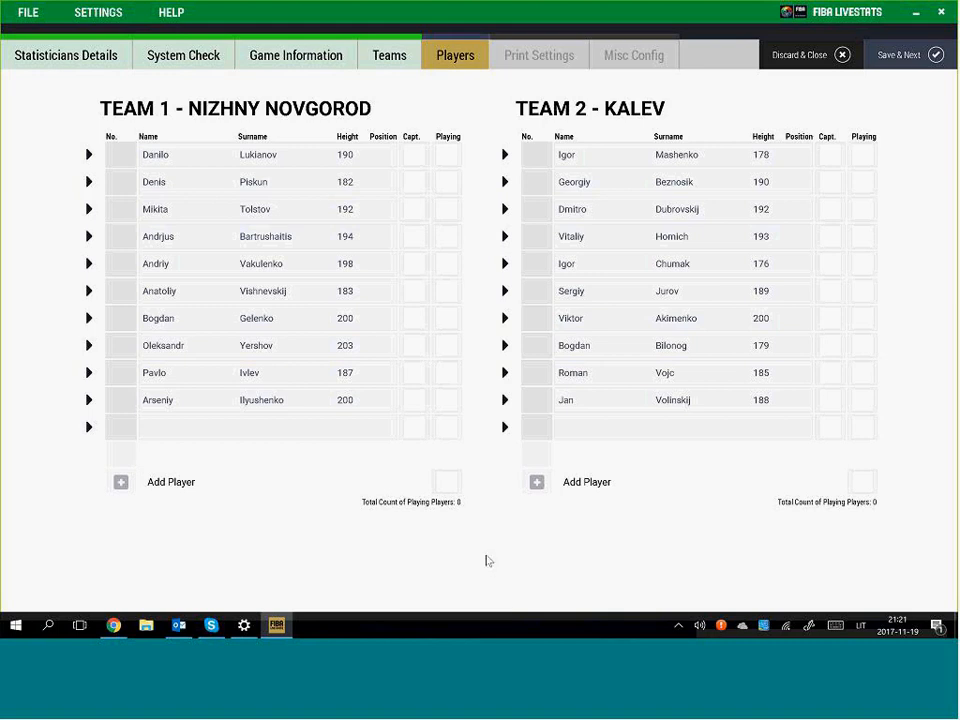
# Mark seven Nizhny Novgorod players as playing, then mark all ten Kalev players as playing
pyautogui.click(446, 483)
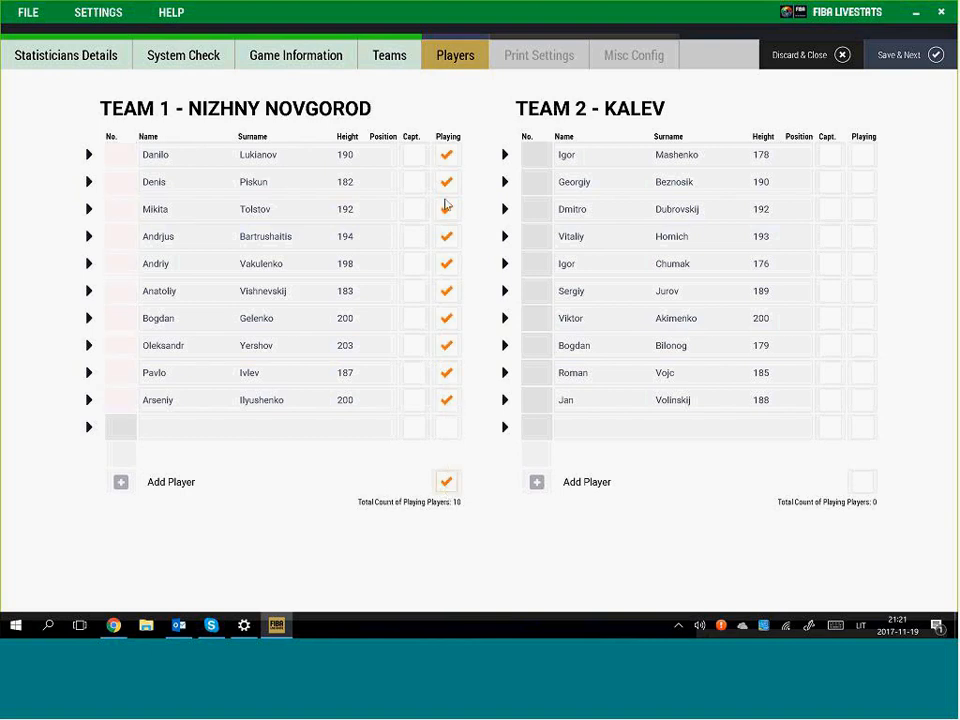
pyautogui.click(447, 484)
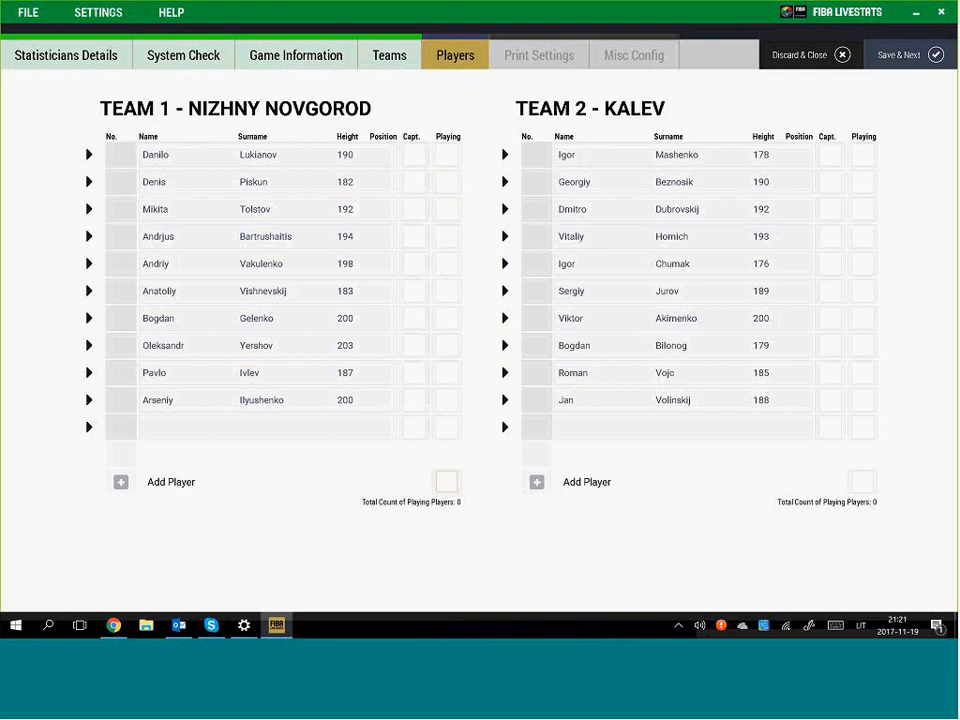
pyautogui.click(448, 157)
pyautogui.click(449, 211)
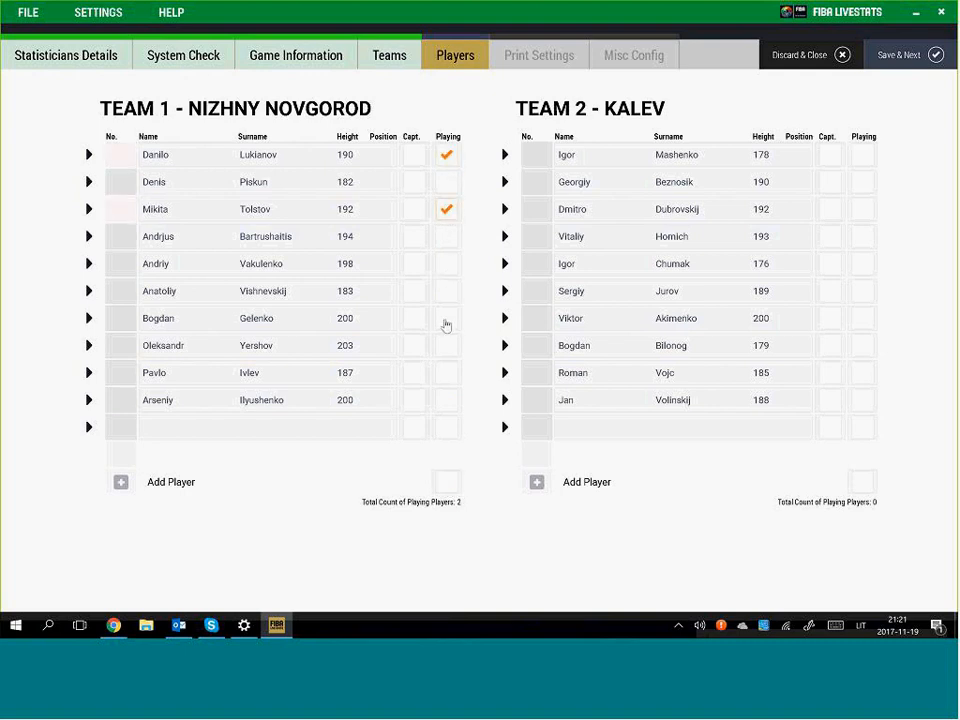
pyautogui.click(447, 322)
pyautogui.click(449, 350)
pyautogui.click(448, 373)
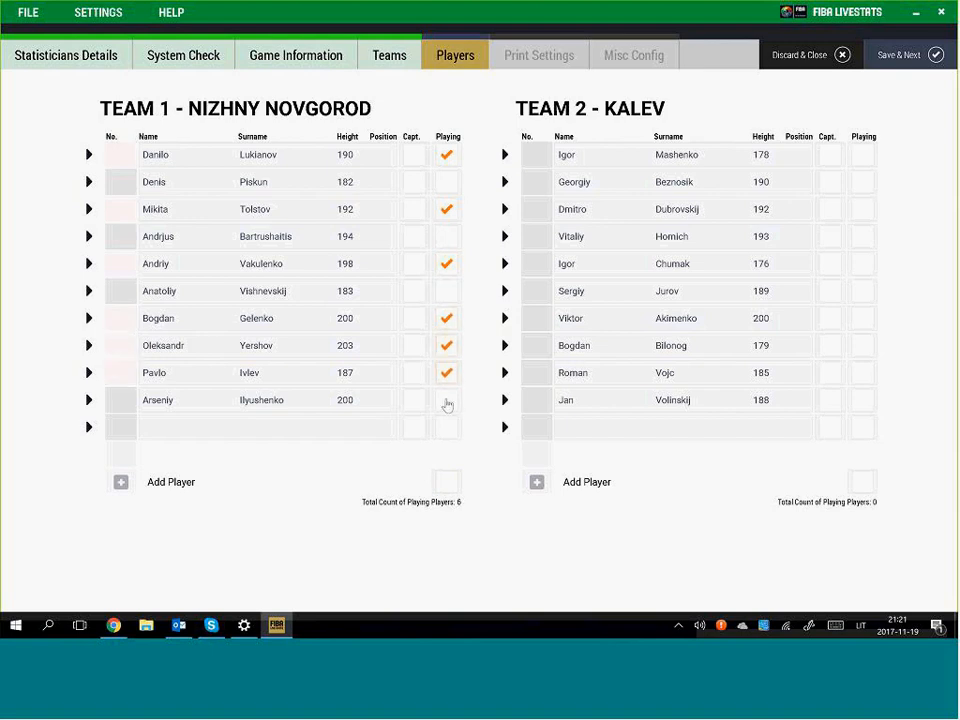
pyautogui.click(447, 401)
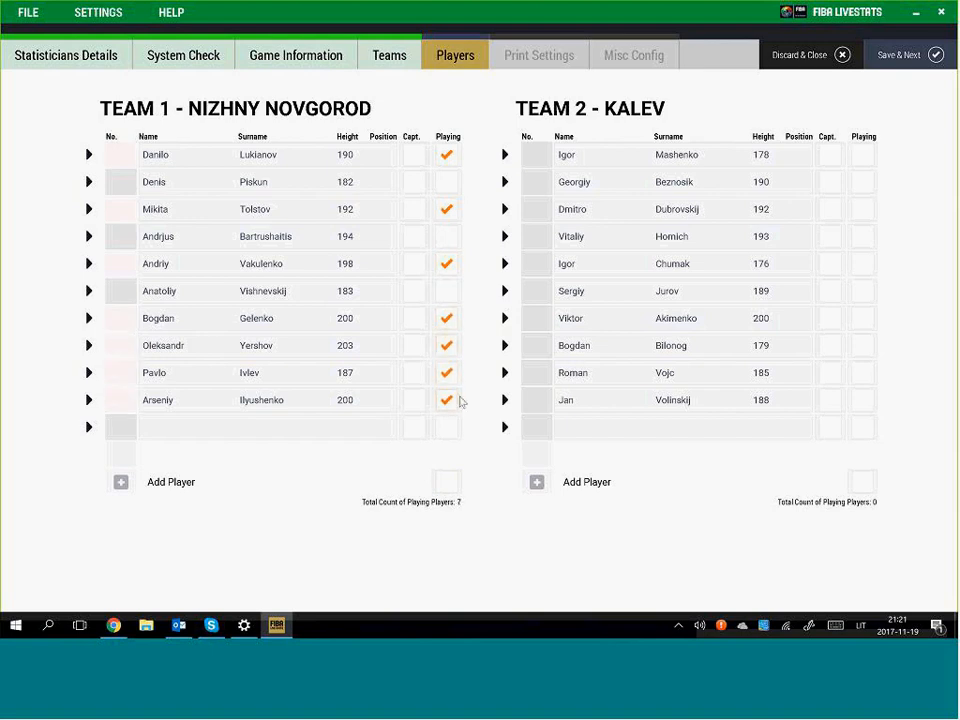
pyautogui.click(866, 484)
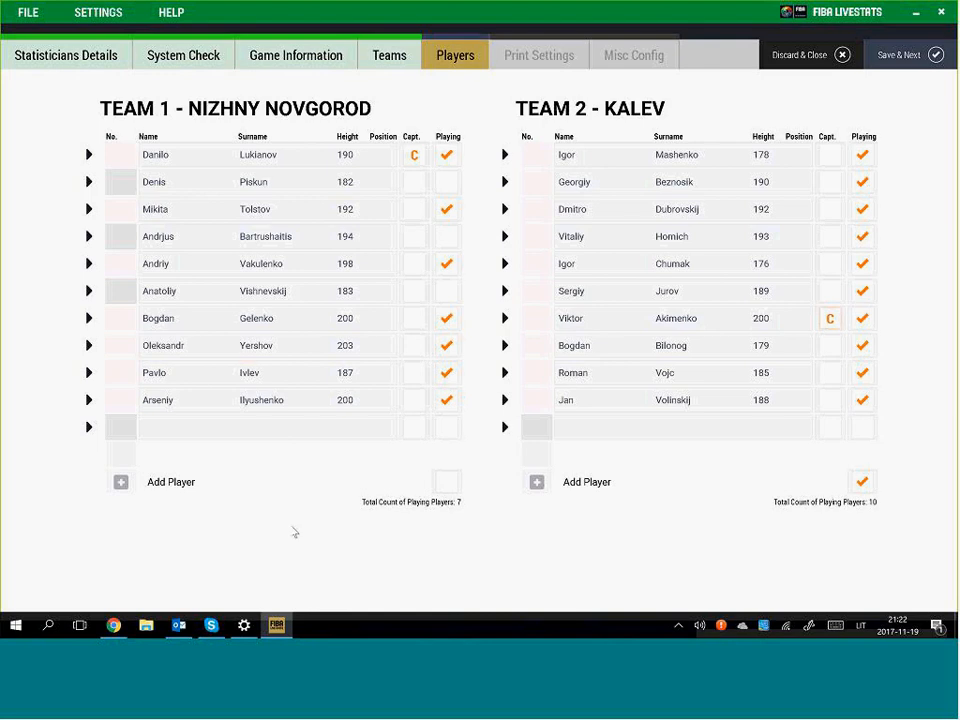
# Switch the keyboard to English and enter Nizhny Novgorod shirt numbers 4, 6, 7, 9, 10 and 11
pyautogui.click(119, 154)
pyautogui.write('ė')
pyautogui.press('BackSpace')
pyautogui.hotkey('alt', 'shift')
pyautogui.write('4')
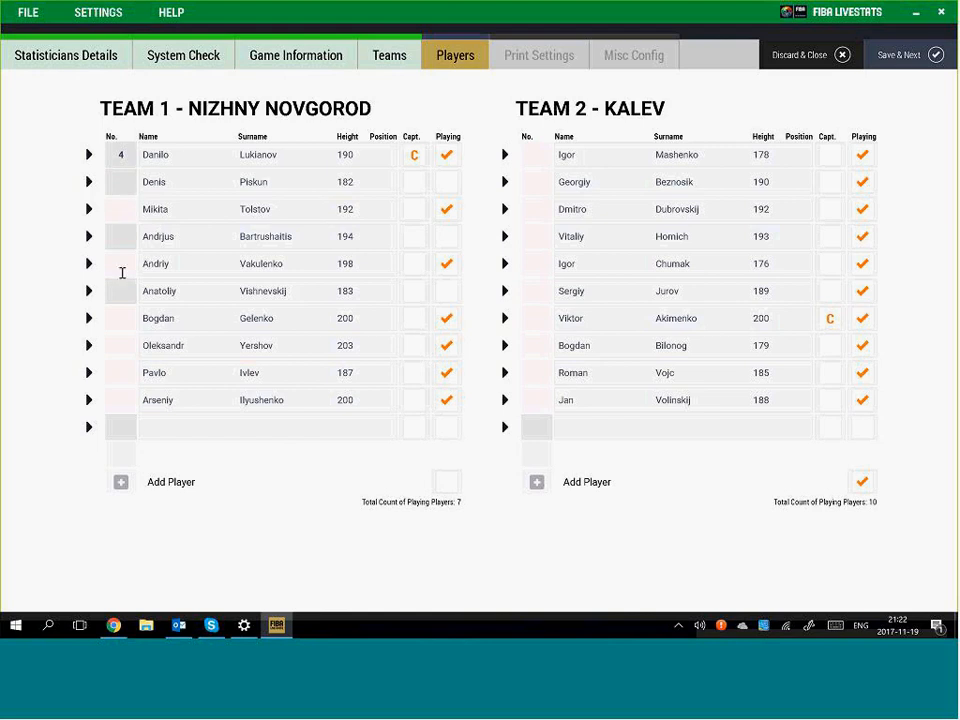
pyautogui.write('6')
pyautogui.click(121, 266)
pyautogui.write('7')
pyautogui.click(119, 323)
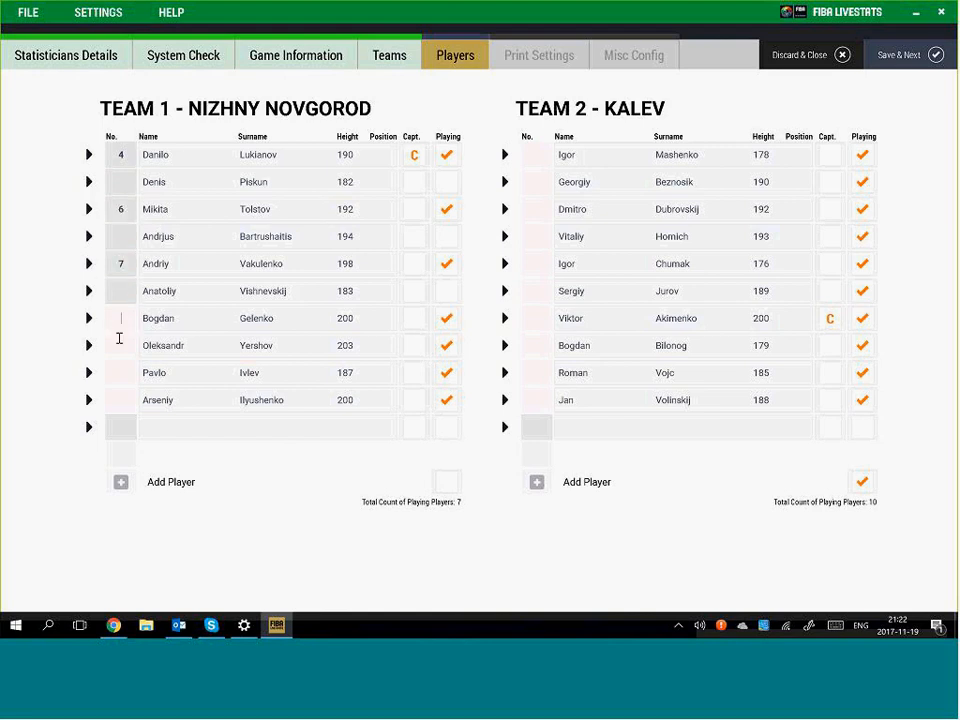
pyautogui.write('9')
pyautogui.click(124, 344)
pyautogui.write('10')
pyautogui.click(122, 370)
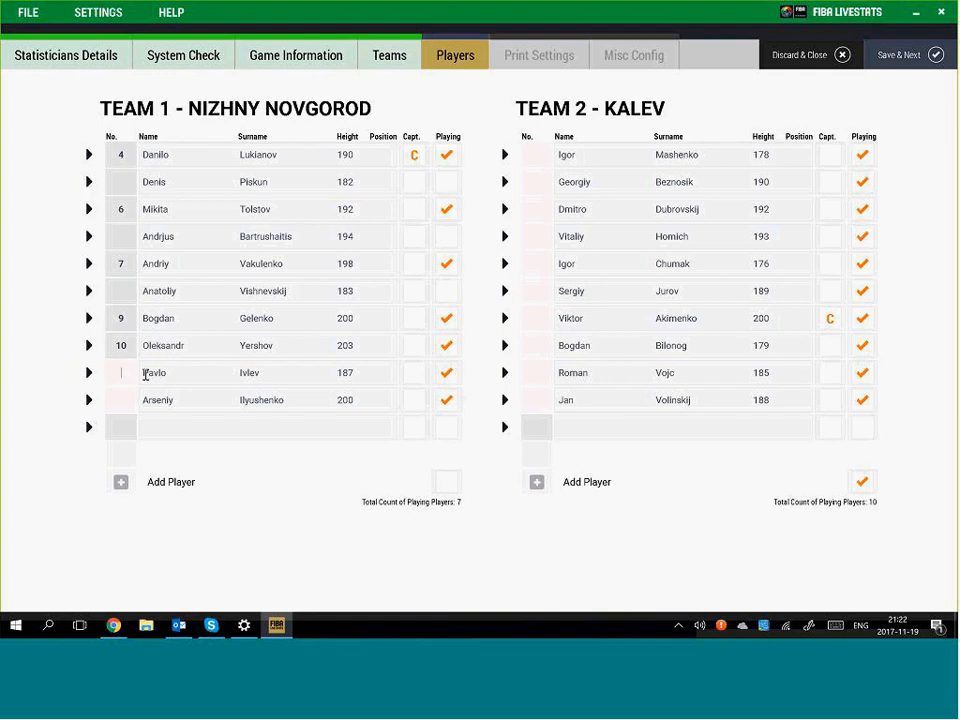
pyautogui.write('11')
# Give the last Nizhny Novgorod player number 44, replacing the duplicate 4
pyautogui.click(124, 399)
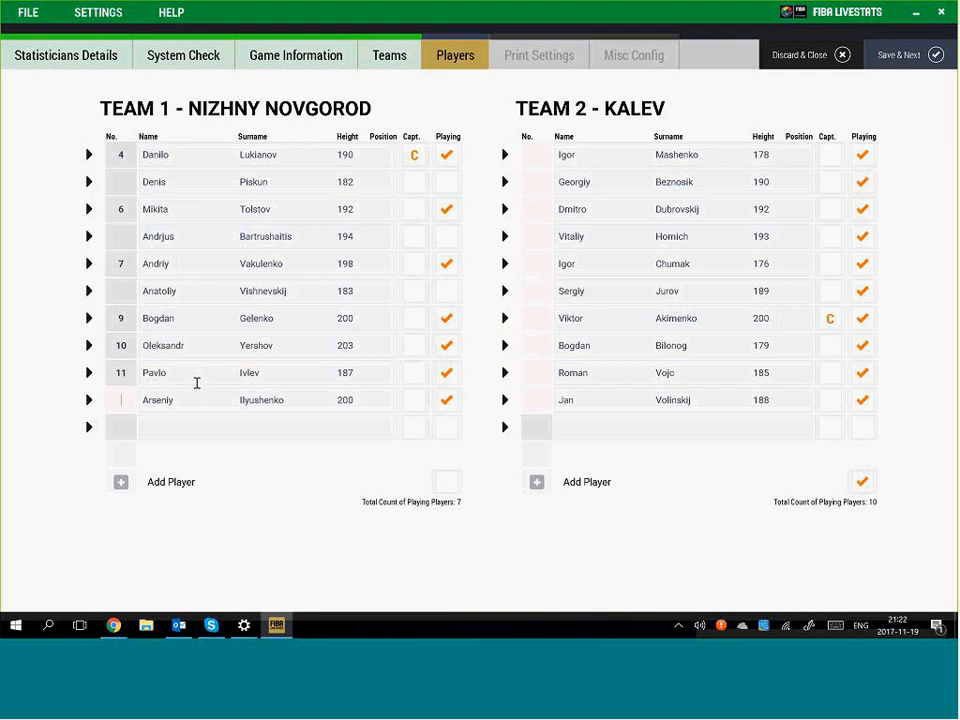
pyautogui.write('4')
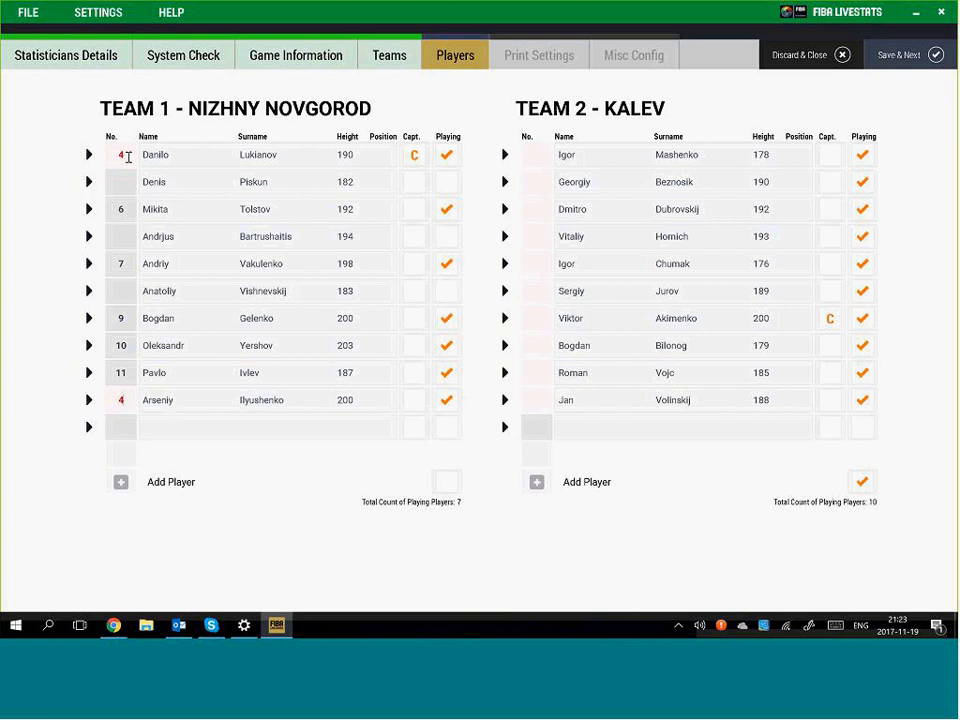
pyautogui.doubleClick(124, 400)
pyautogui.write('44')
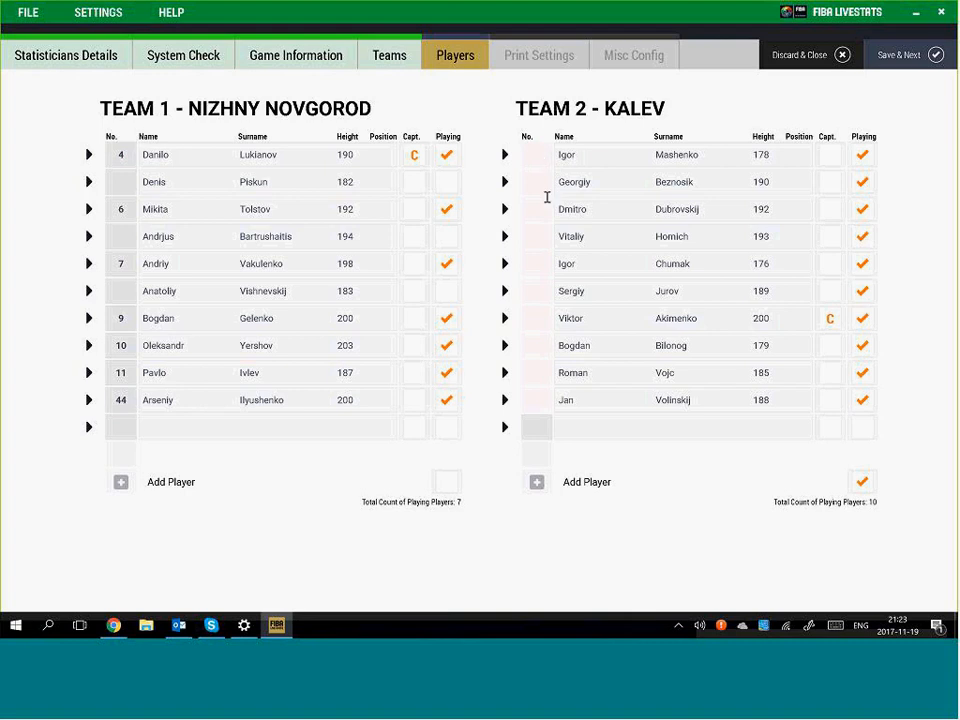
# Number the first Kalev players 1 through 5
pyautogui.click(538, 156)
pyautogui.write('1')
pyautogui.click(540, 181)
pyautogui.write('2')
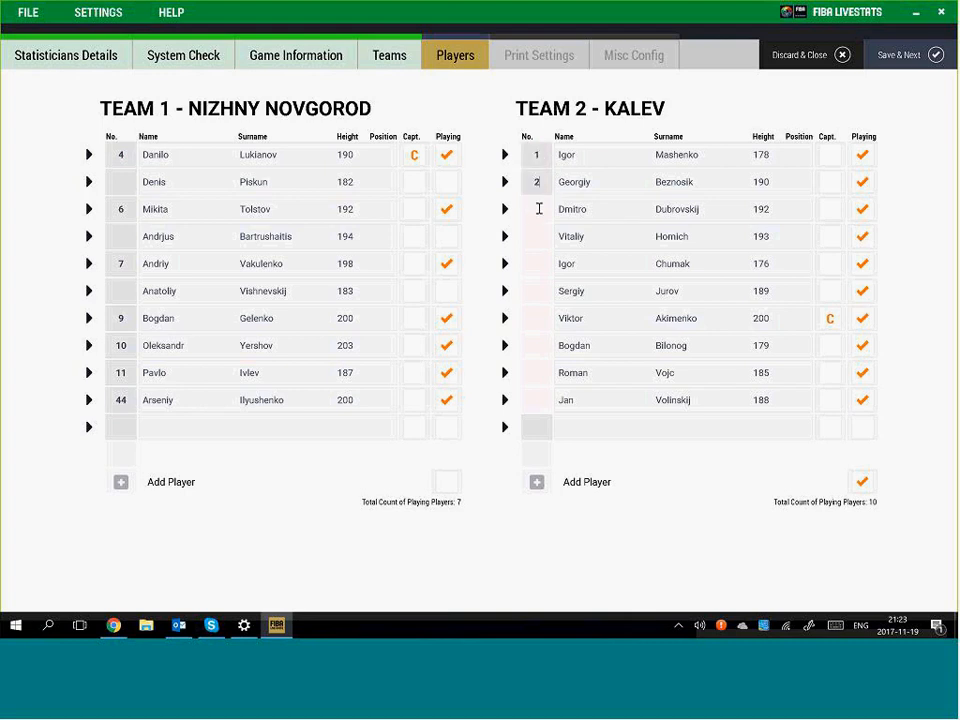
pyautogui.click(538, 208)
pyautogui.write('3')
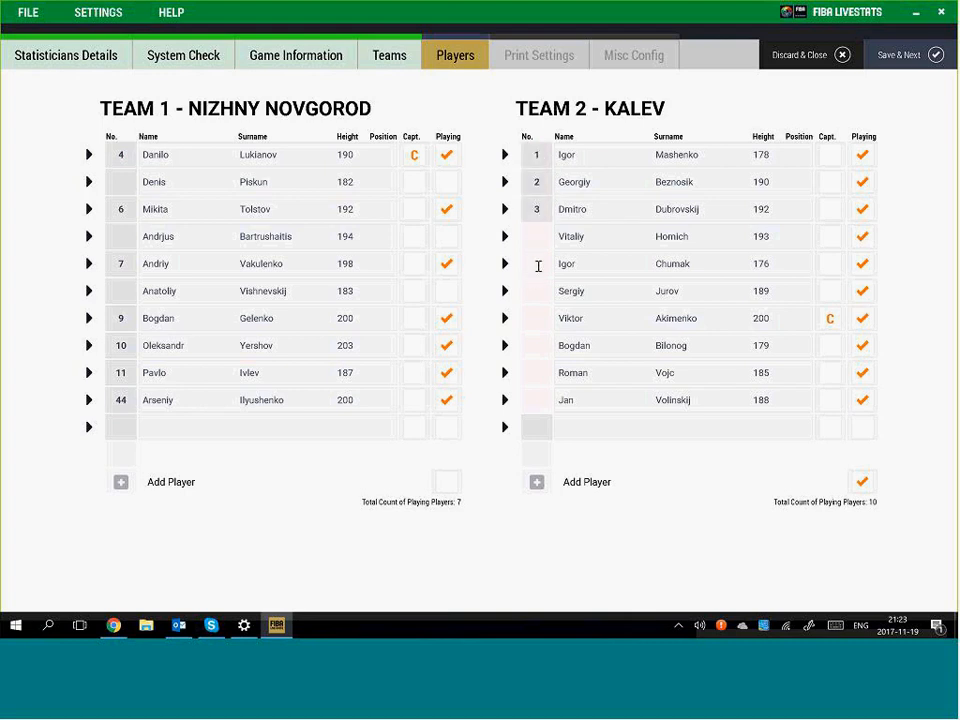
pyautogui.write('4')
pyautogui.click(538, 266)
pyautogui.write('5')
# Number the remaining Kalev players 6 through 10
pyautogui.click(540, 288)
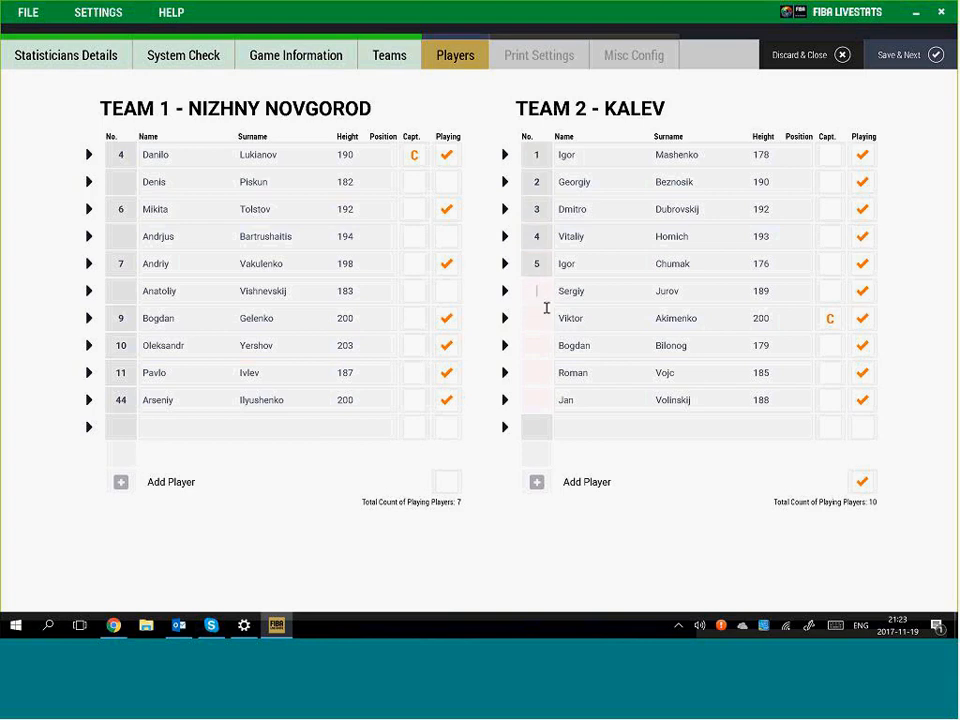
pyautogui.write('6')
pyautogui.click(545, 318)
pyautogui.write('7')
pyautogui.click(544, 345)
pyautogui.write('8')
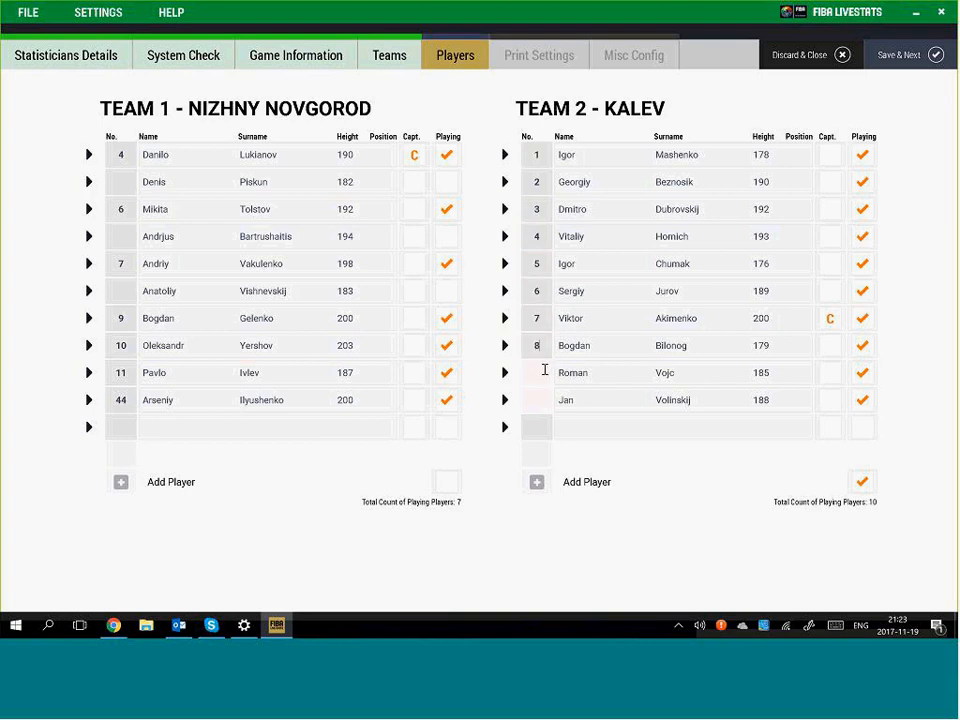
pyautogui.write('9')
pyautogui.click(546, 400)
pyautogui.write('10')
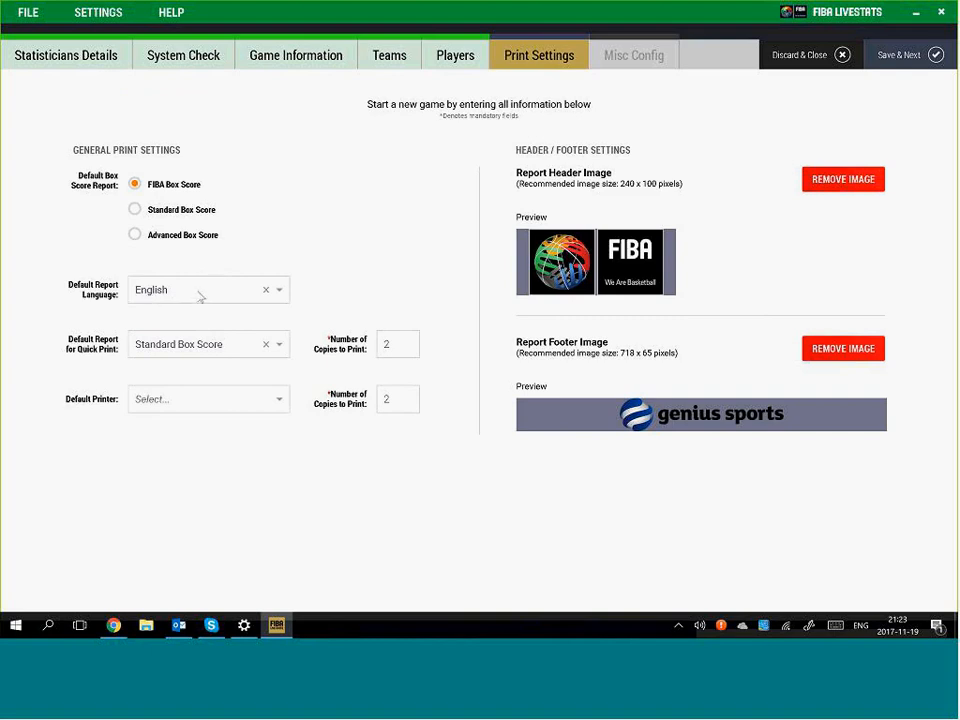
# Keep English as report language and make Fiba Box Score the quick-print report
pyautogui.click(214, 293)
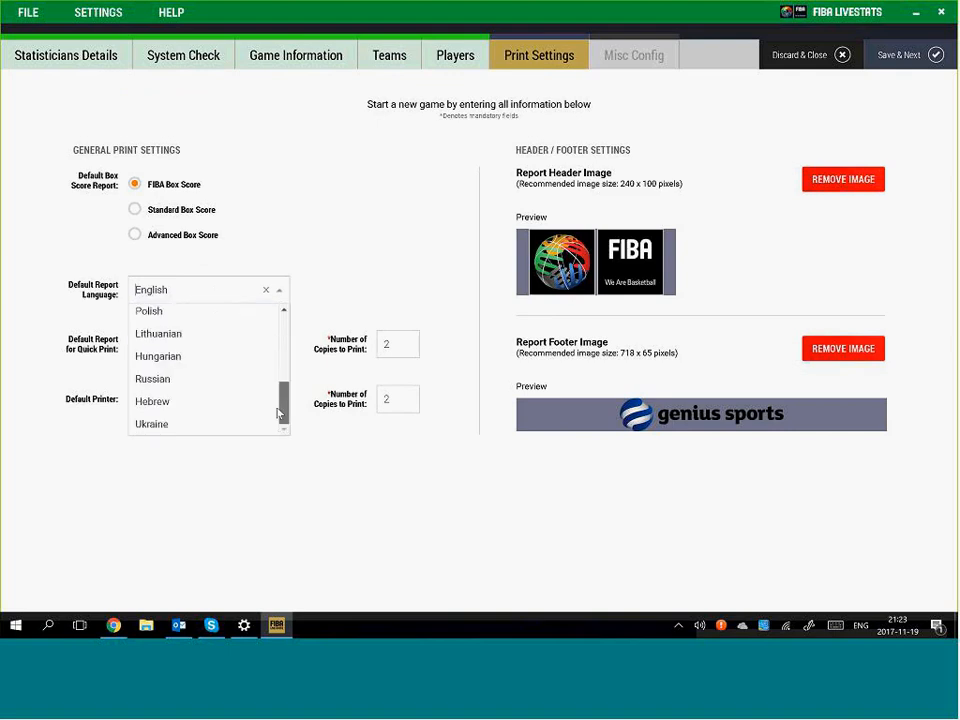
pyautogui.scroll(5, 205, 325)
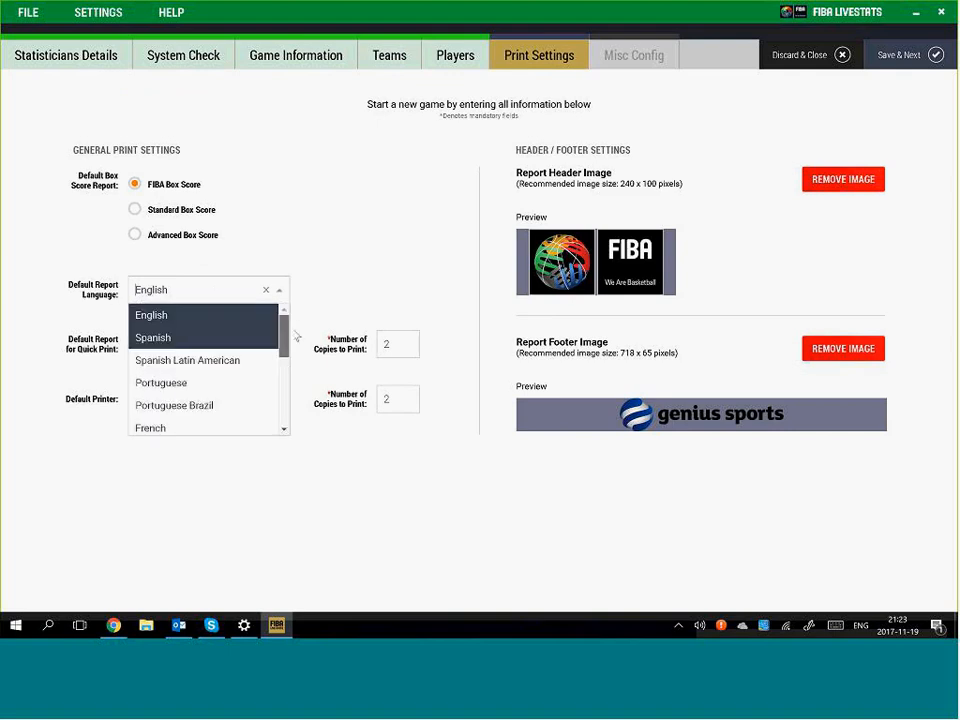
pyautogui.click(347, 249)
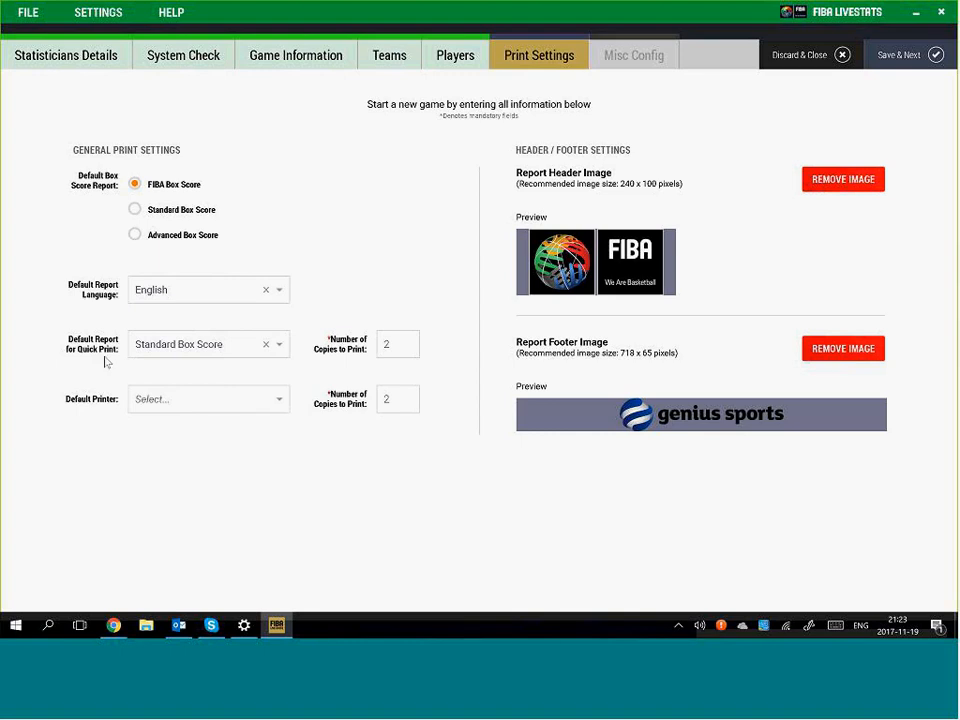
pyautogui.click(178, 352)
pyautogui.click(178, 392)
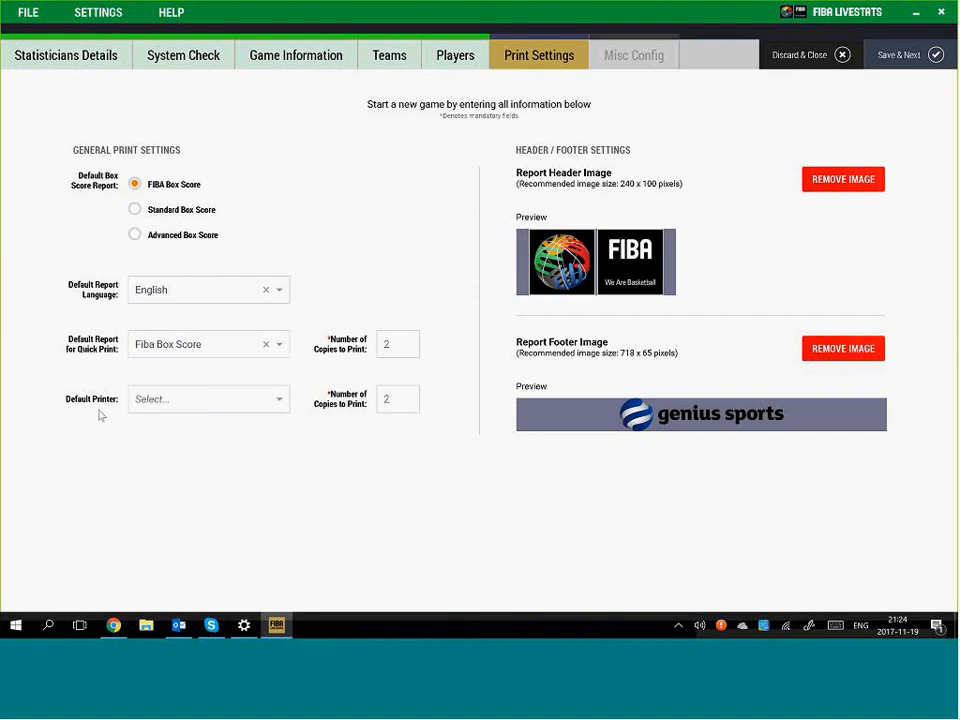
# Choose HP LaserJet 1018 as the default printer
pyautogui.click(178, 401)
pyautogui.scroll(-1, 214, 497)
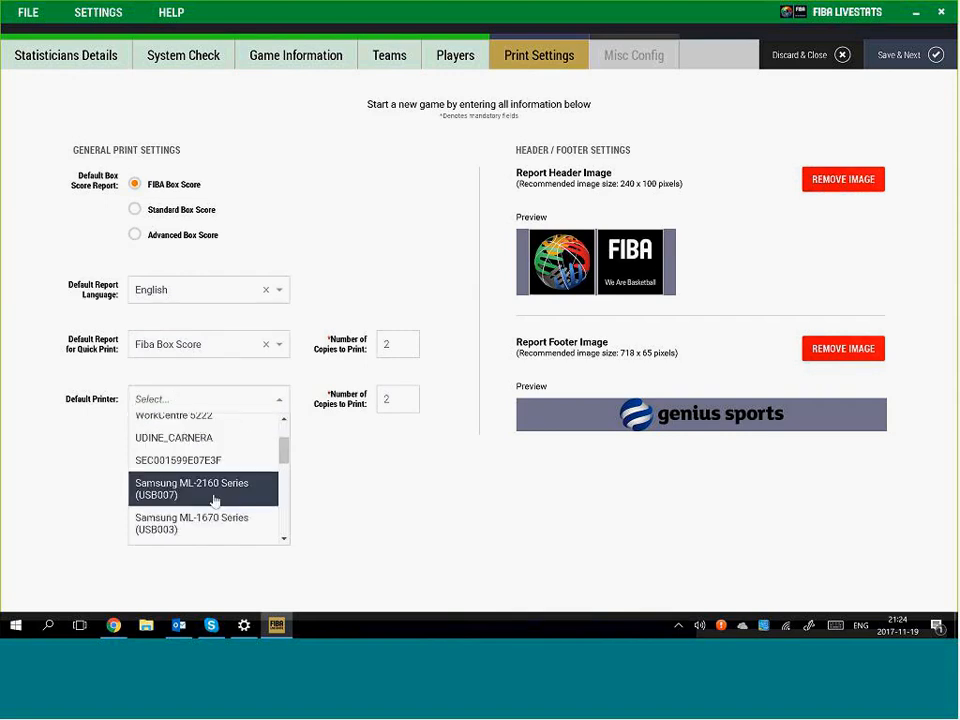
pyautogui.scroll(-1, 221, 516)
pyautogui.scroll(-3, 220, 515)
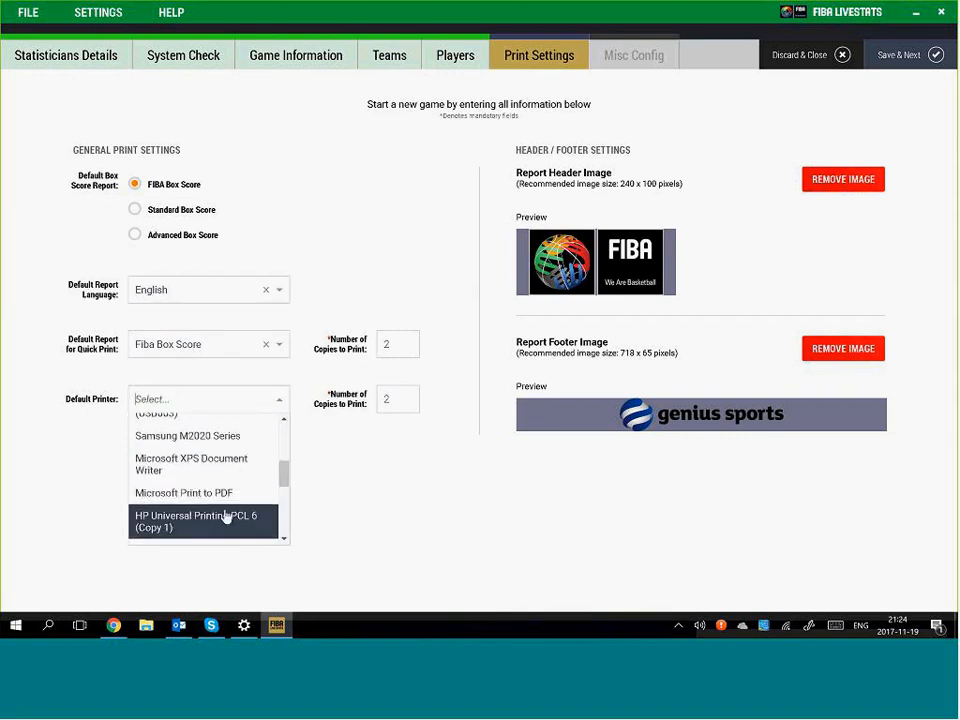
pyautogui.scroll(-3, 215, 520)
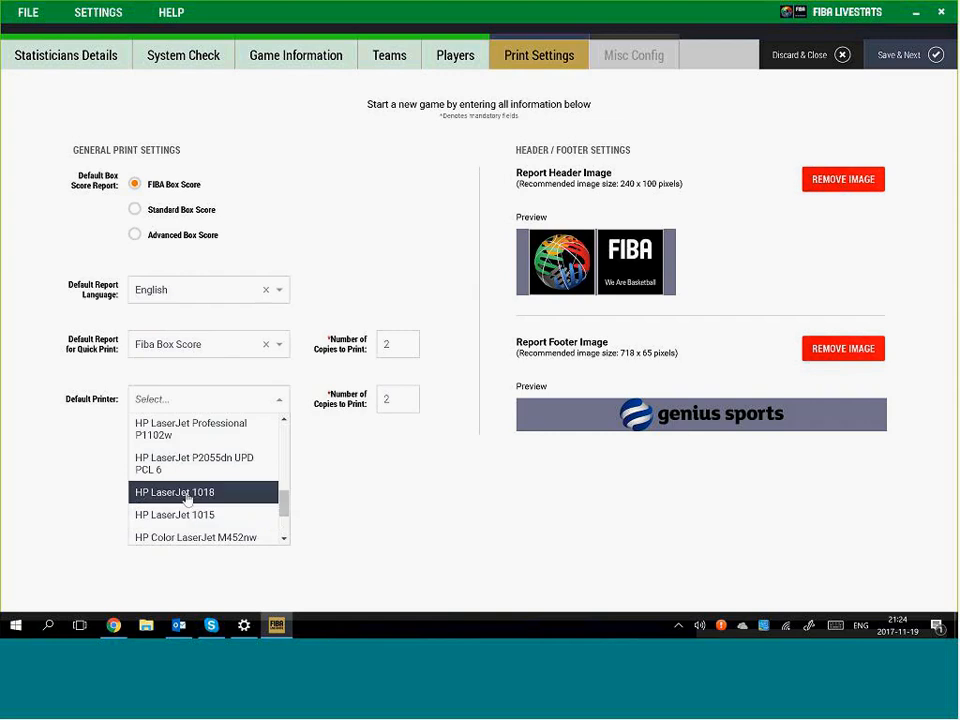
pyautogui.click(189, 495)
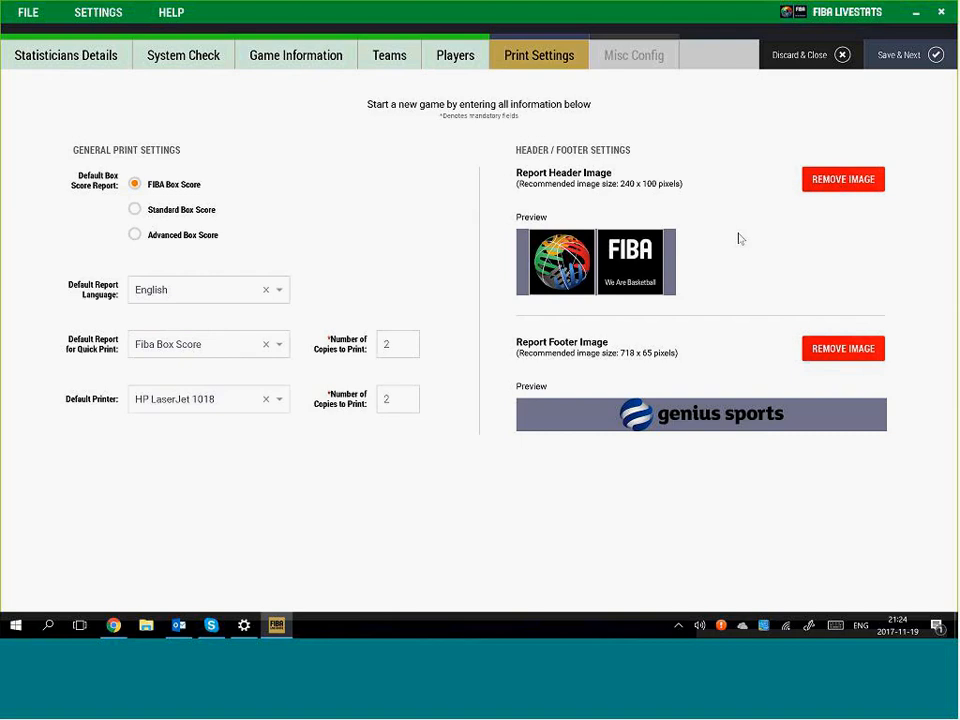
# Save the print settings and set Nizhny Novgorod to shoot at the right basket, Kalev the left
pyautogui.click(888, 58)
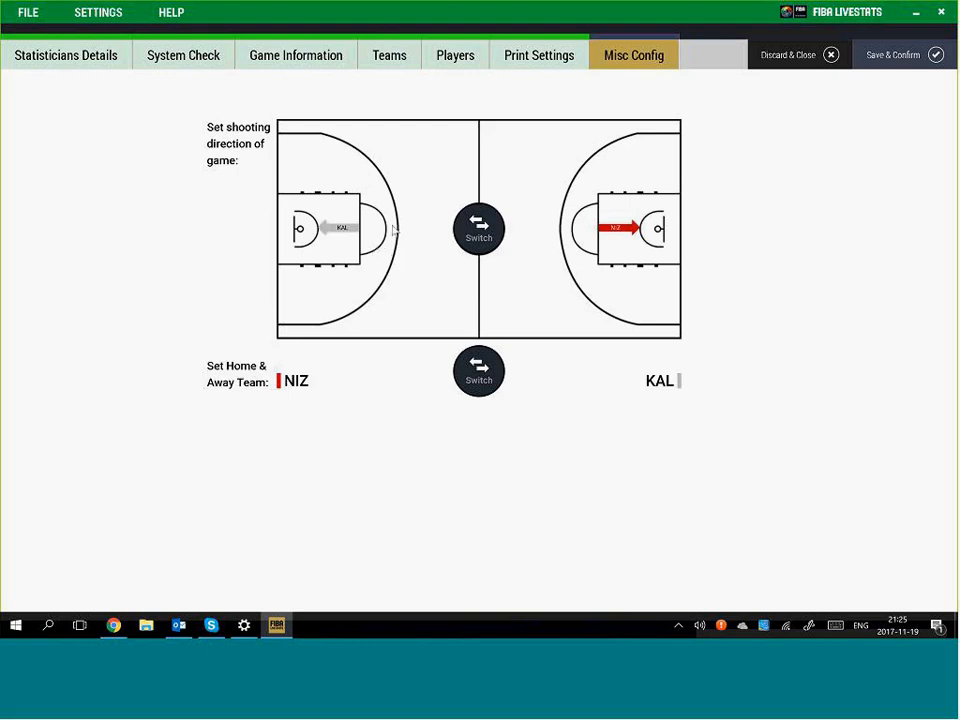
pyautogui.click(479, 229)
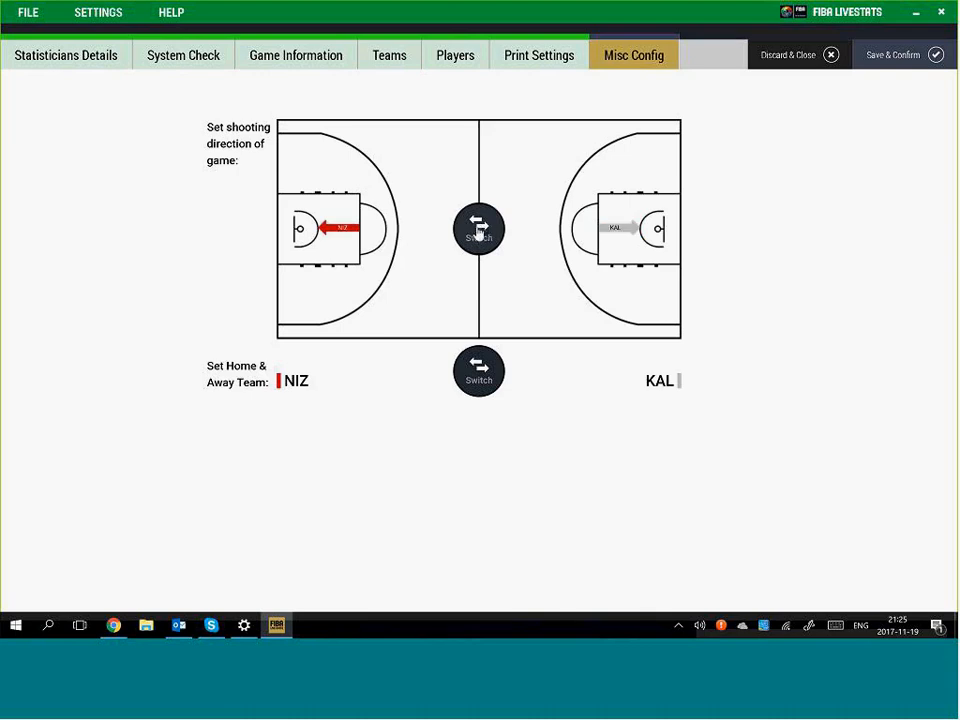
pyautogui.click(481, 229)
pyautogui.click(480, 229)
pyautogui.click(480, 229)
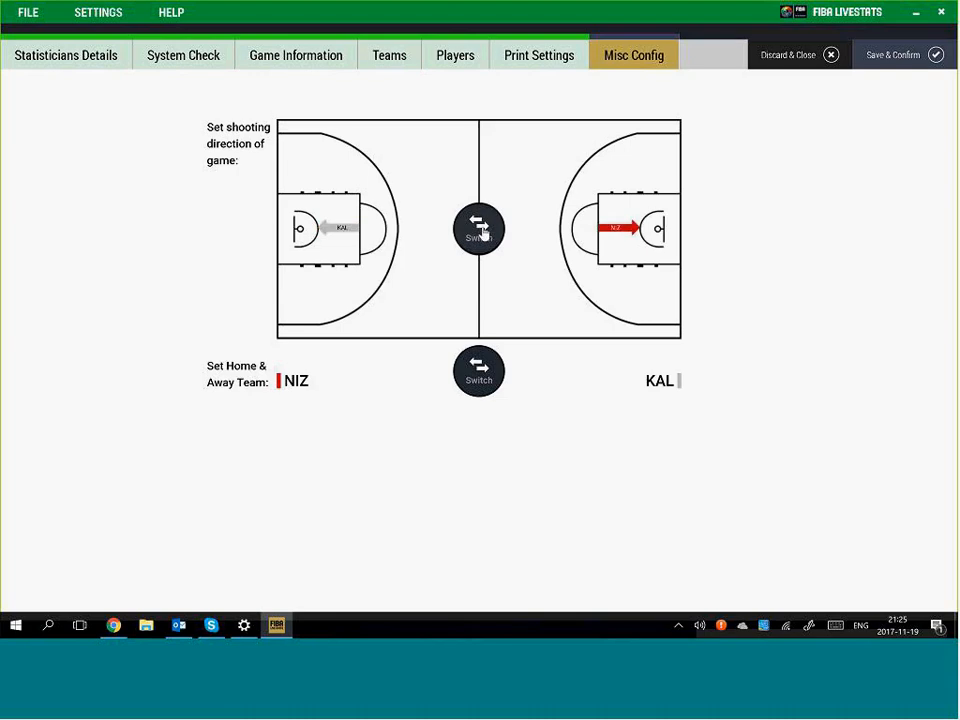
# Save the game settings, set a 30-minute pregame countdown, and run it briefly until 29:31
pyautogui.click(889, 58)
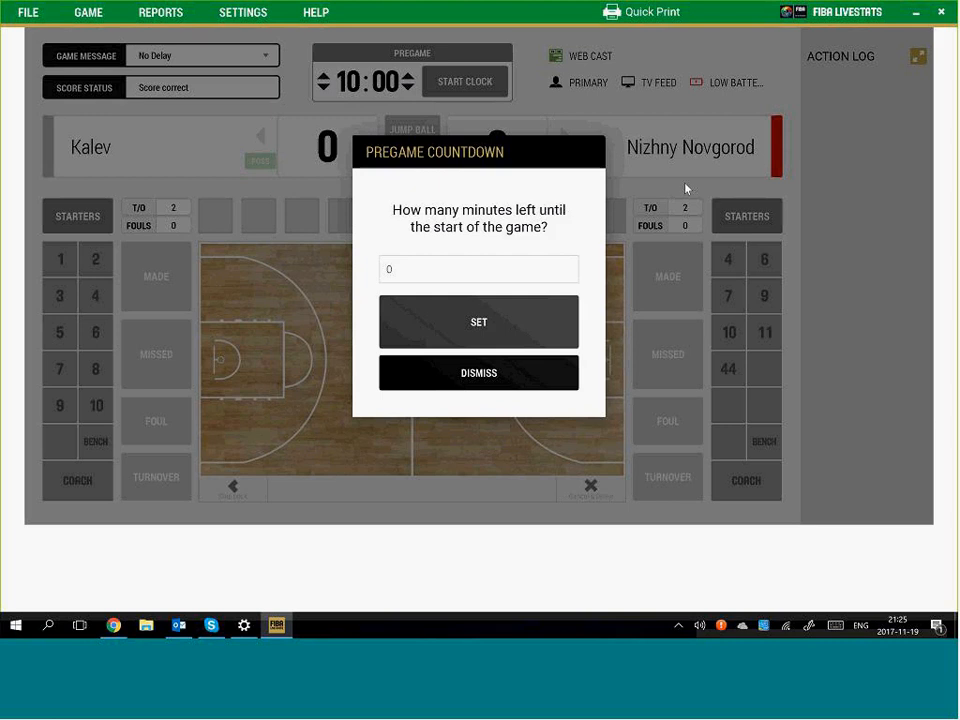
pyautogui.doubleClick(462, 267)
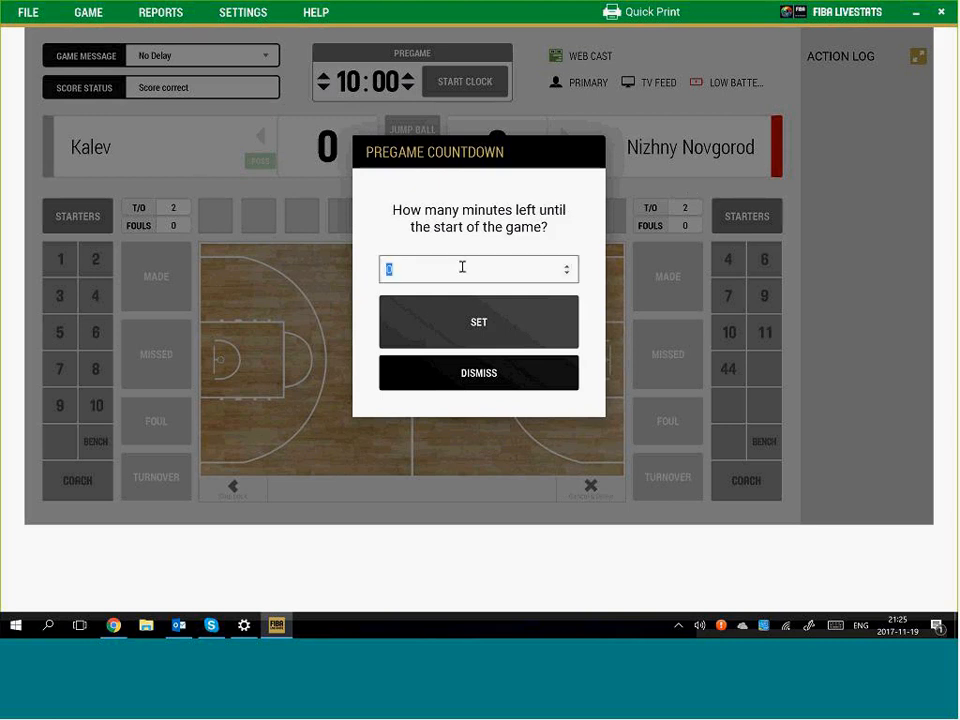
pyautogui.write('30')
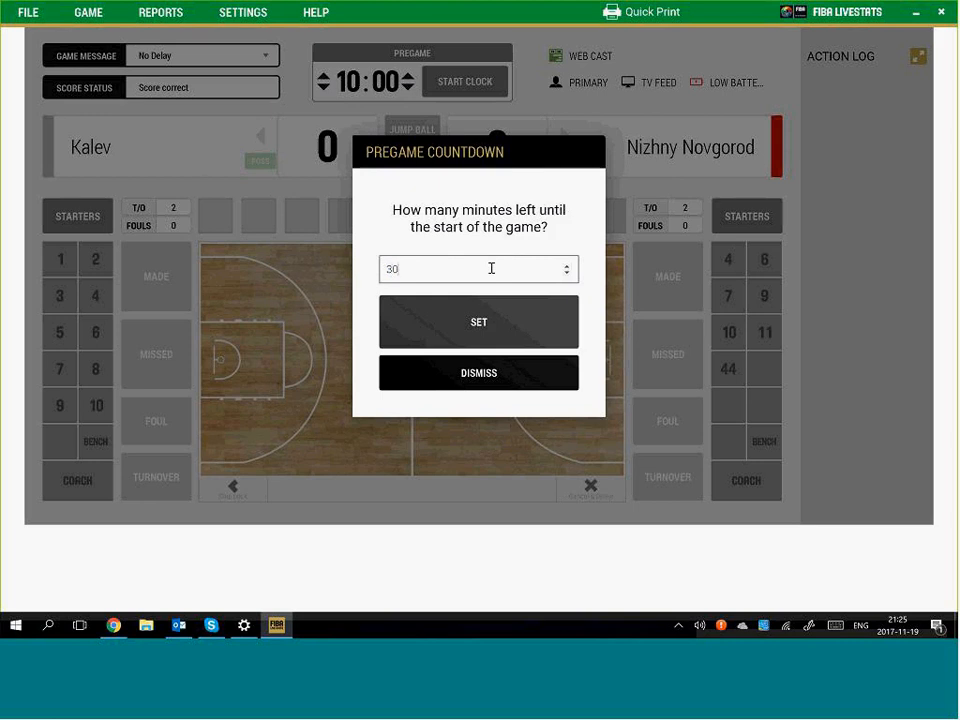
pyautogui.click(476, 328)
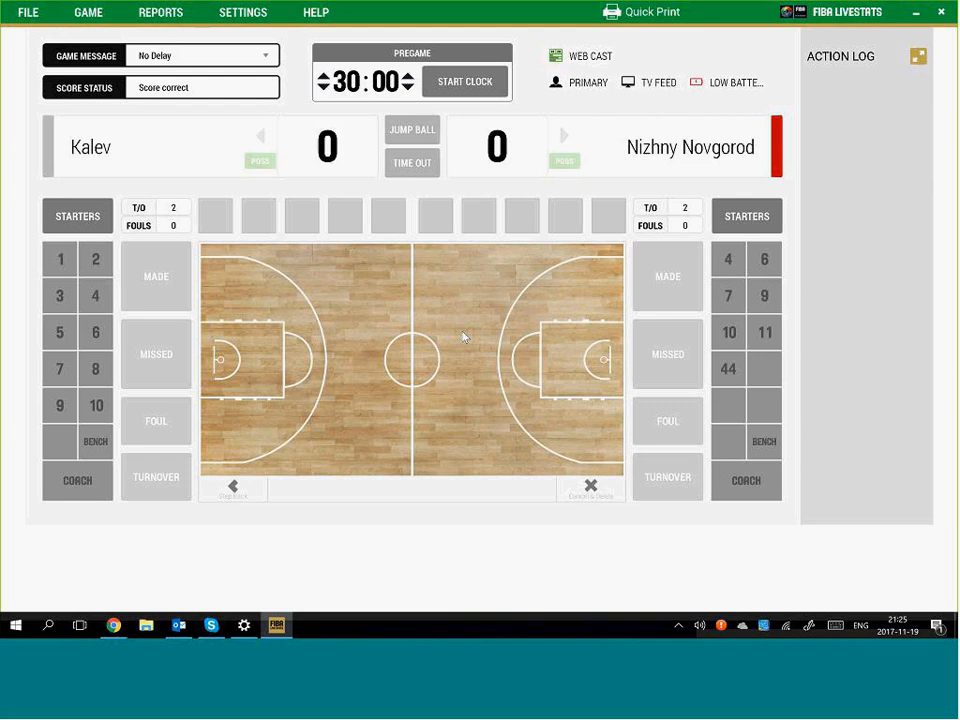
pyautogui.click(472, 79)
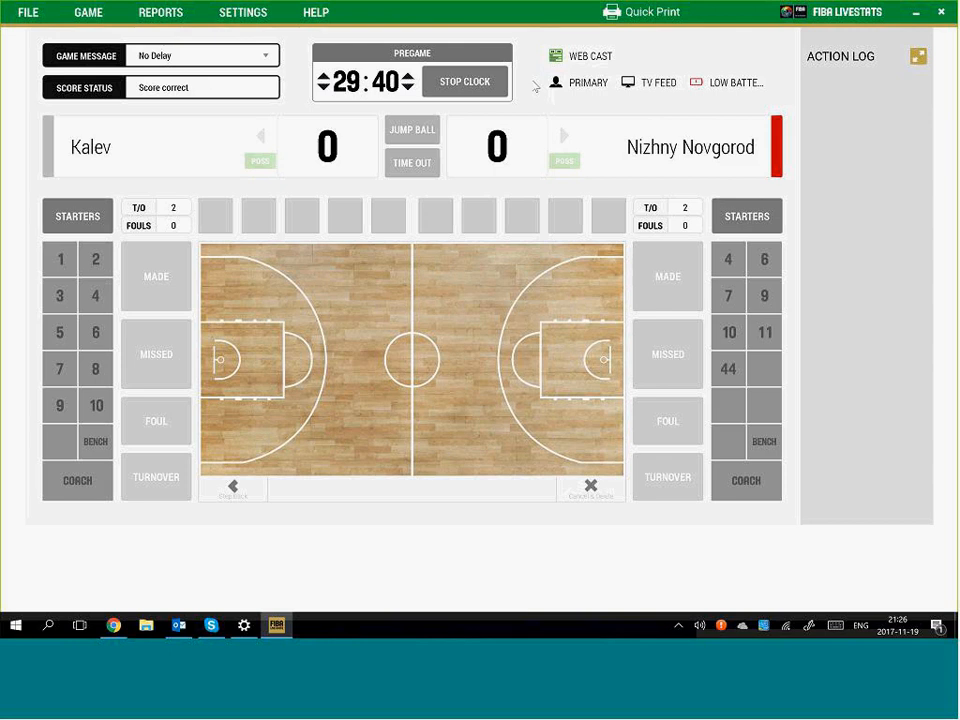
pyautogui.click(476, 86)
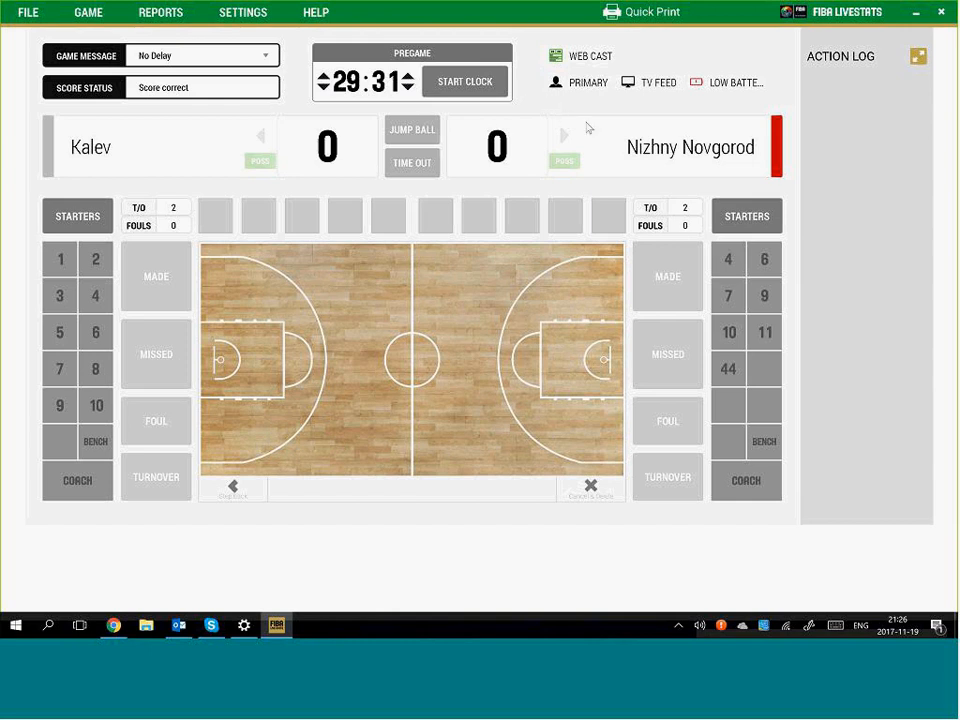
# Pick Kalev's starters 7, 3, 4, 9 and 10
pyautogui.click(746, 218)
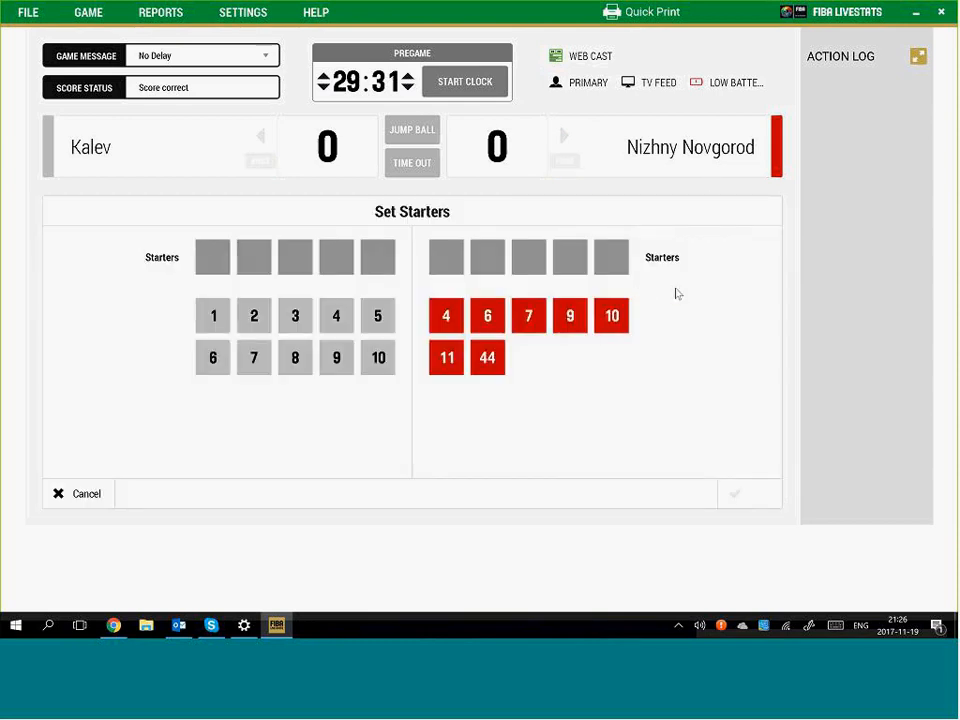
pyautogui.click(254, 357)
pyautogui.click(295, 315)
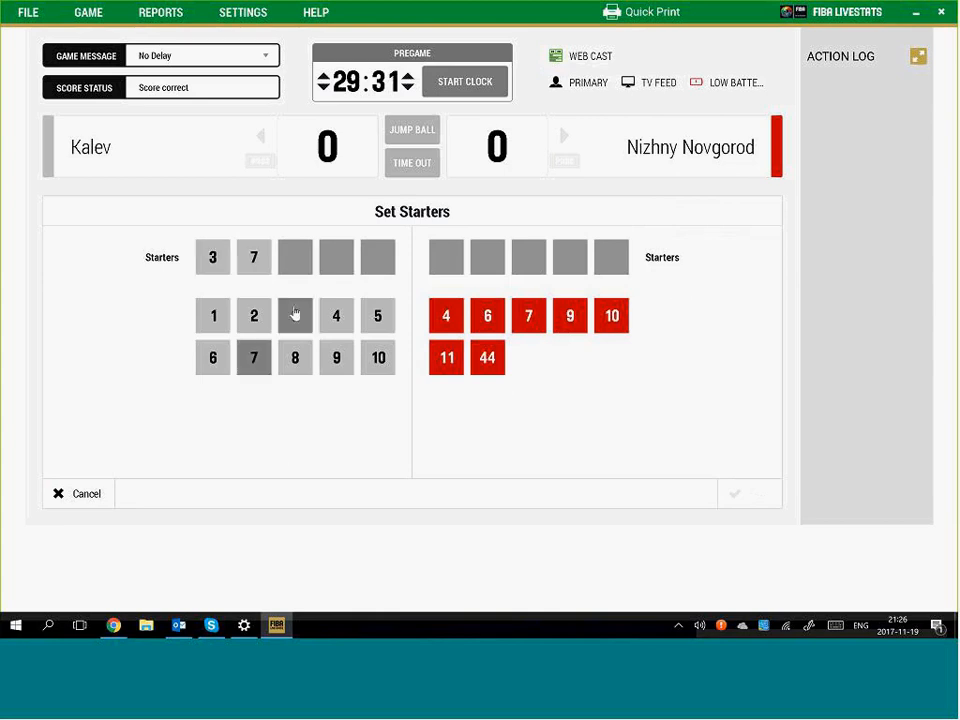
pyautogui.click(336, 315)
pyautogui.click(336, 357)
pyautogui.click(378, 357)
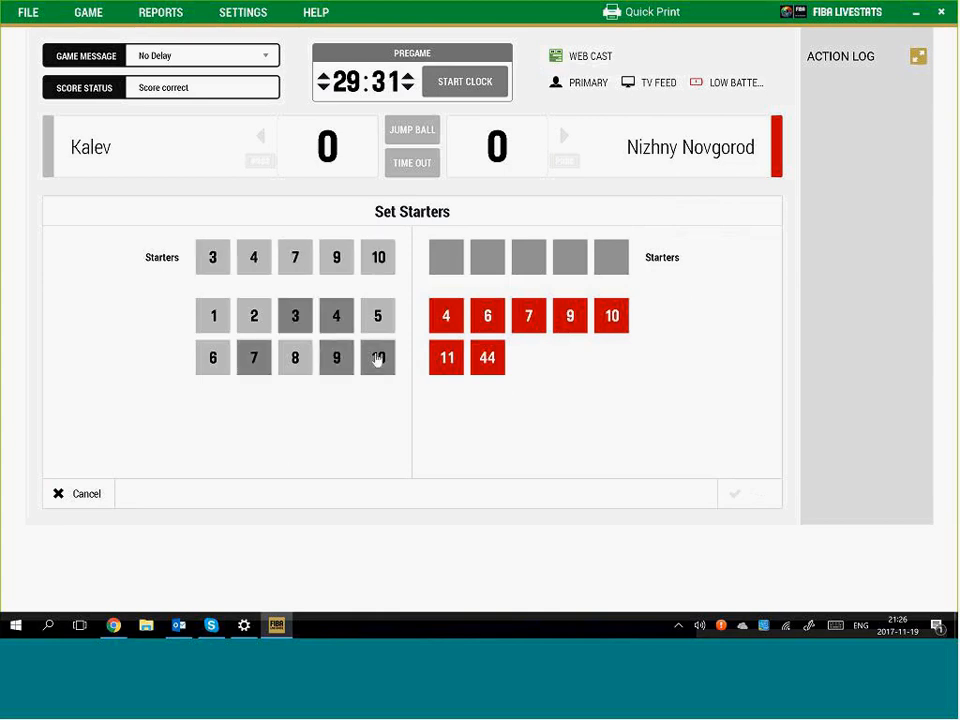
# Pick Nizhny Novgorod's starters 11, 6, 7, 44 and 4, and save both lineups
pyautogui.click(455, 360)
pyautogui.click(488, 318)
pyautogui.click(529, 316)
pyautogui.click(489, 362)
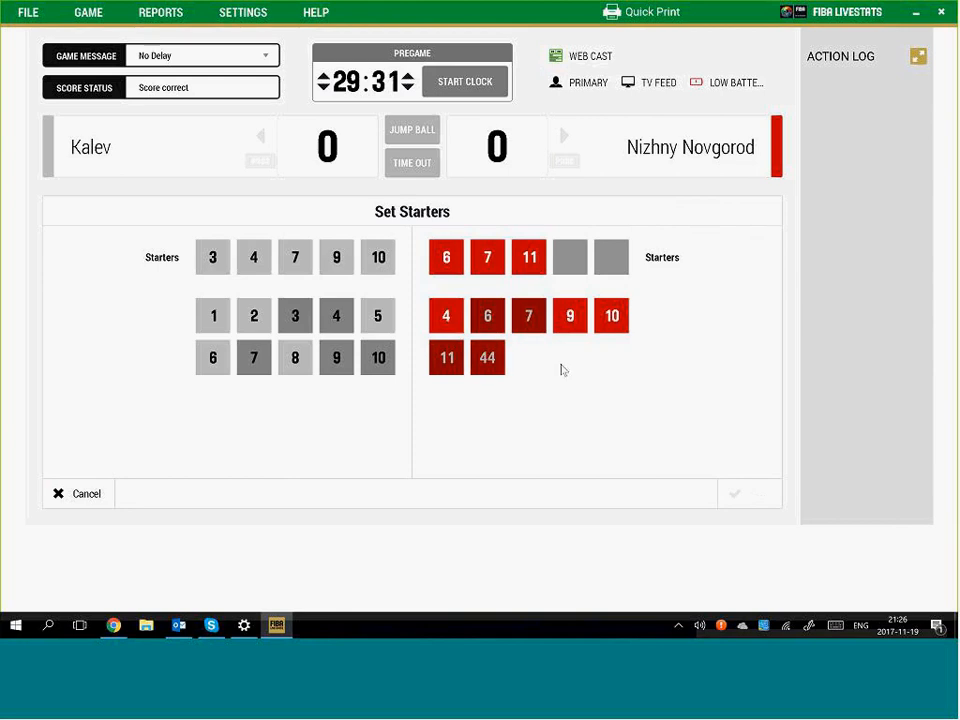
pyautogui.click(446, 316)
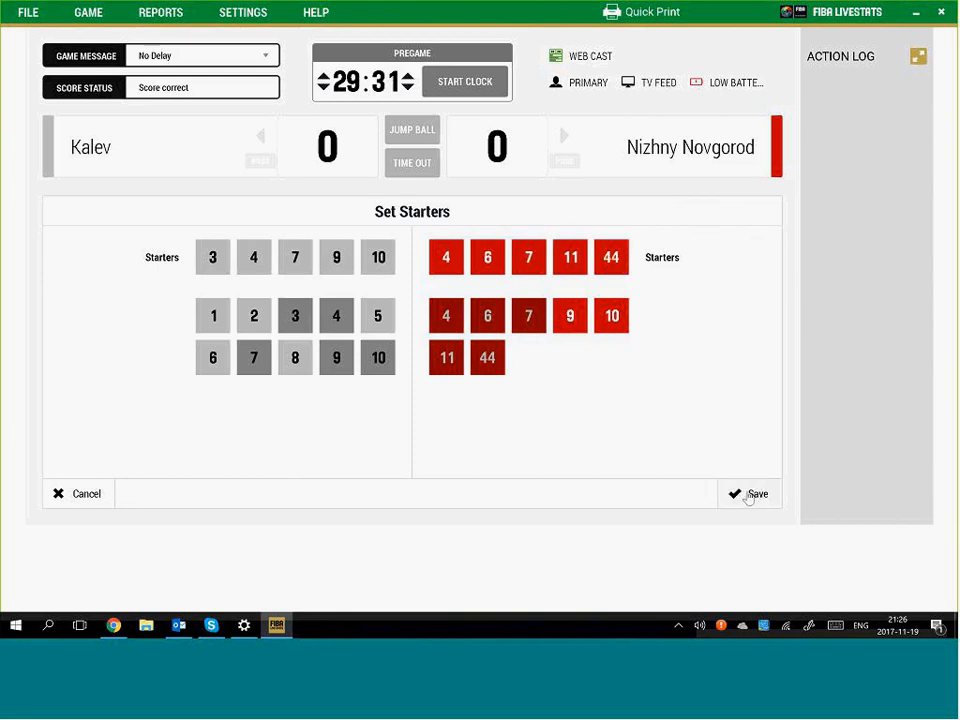
pyautogui.click(754, 494)
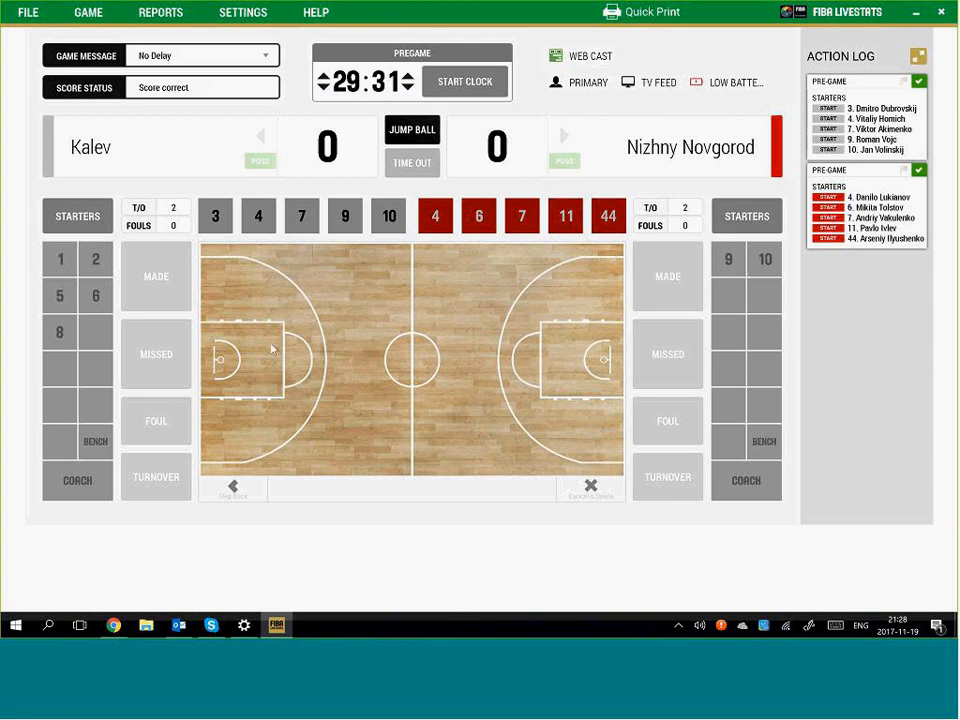
# Edit the pregame clock to 00:00, apply it, and dismiss the Skype notification
pyautogui.click(476, 88)
pyautogui.click(476, 86)
pyautogui.click(367, 83)
pyautogui.write('2900')
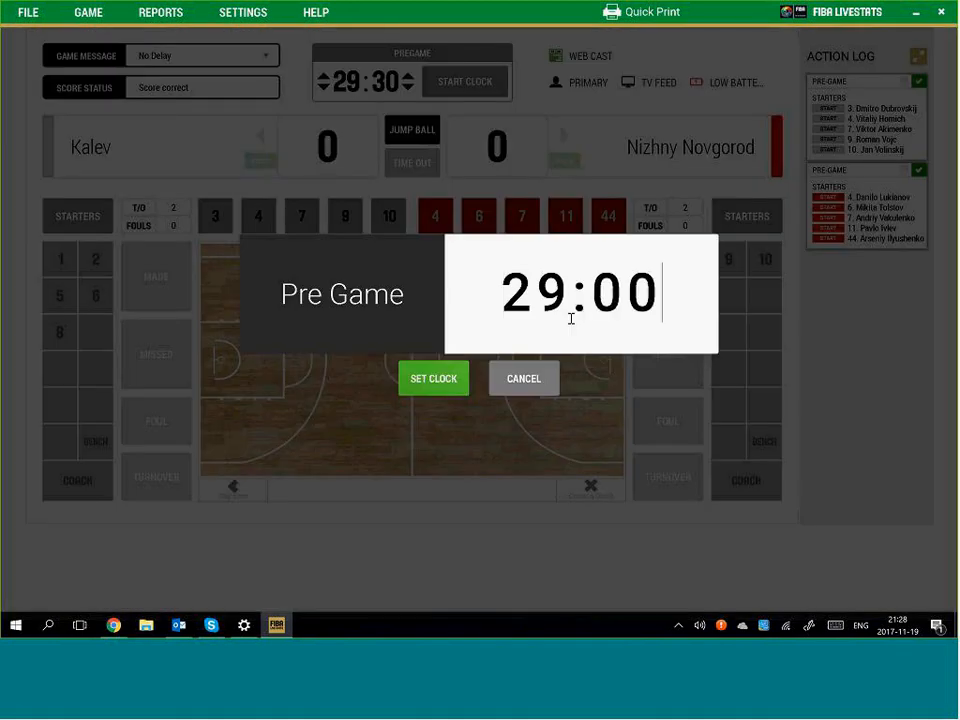
pyautogui.click(530, 300)
pyautogui.write('0')
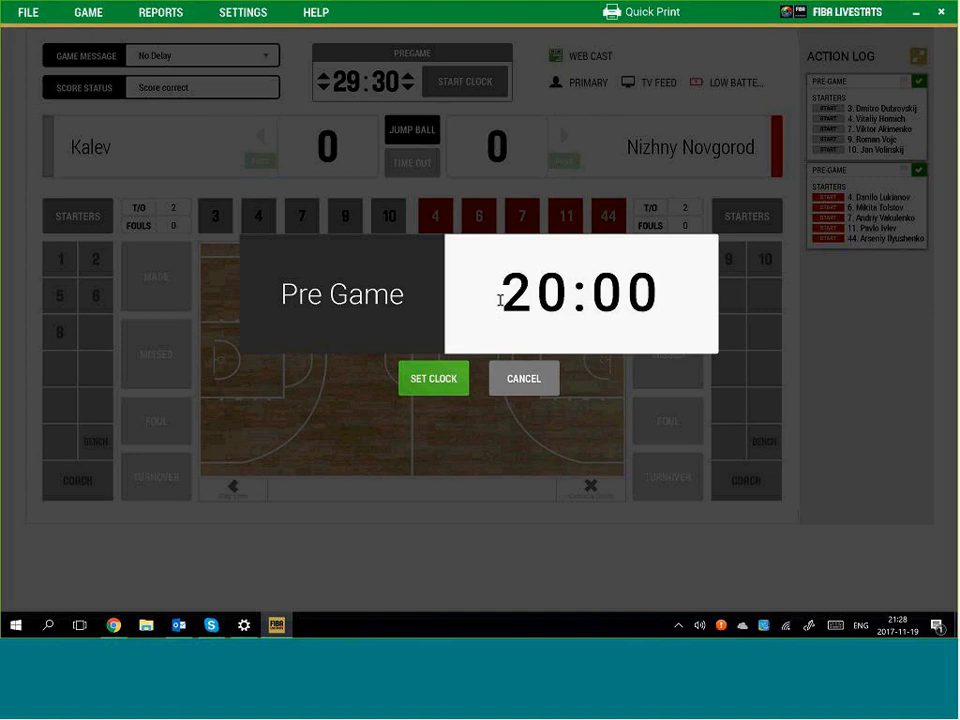
pyautogui.write('0')
pyautogui.click(446, 382)
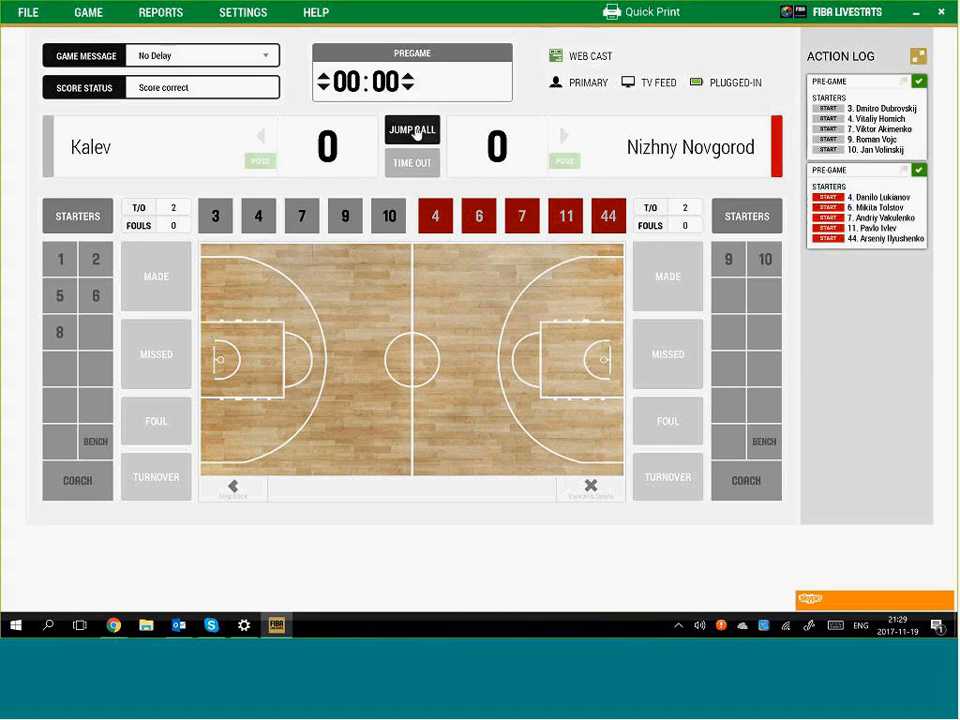
pyautogui.click(947, 568)
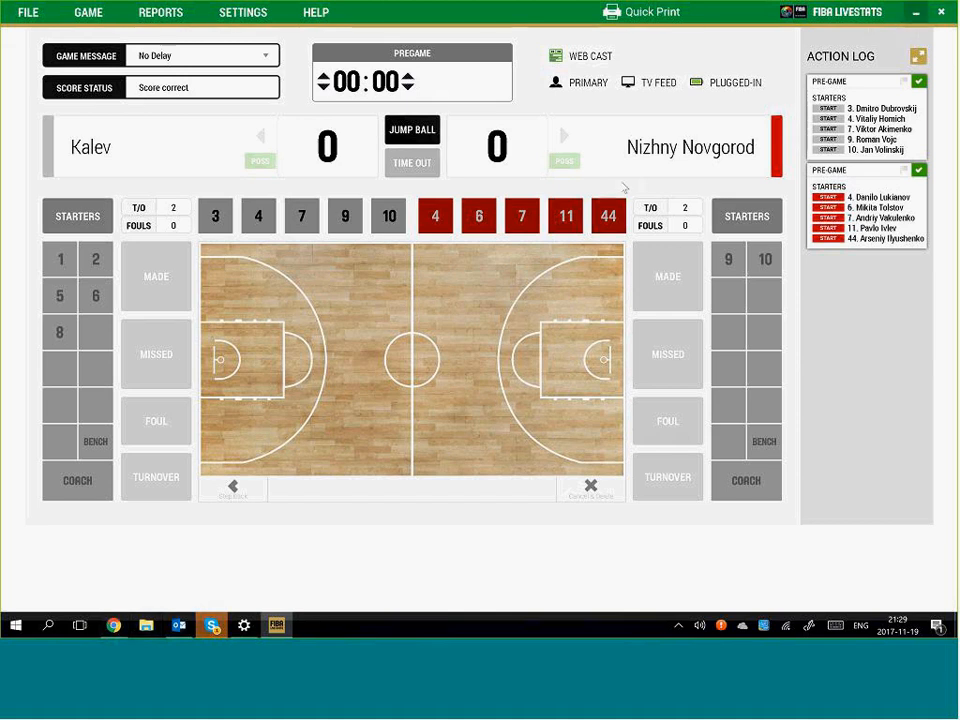
# Minimize FIBA LiveStats to reveal the statistician's profile page in Chrome
pyautogui.click(916, 20)
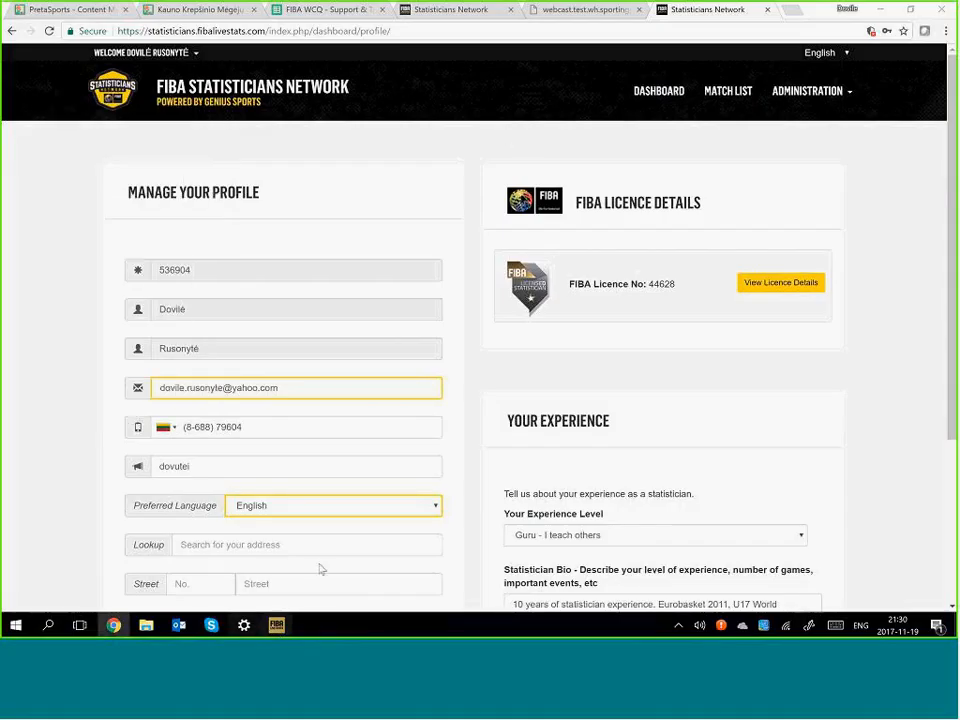
# Back in LiveStats, record a jump ball between Kalev's 7 and Nizhny Novgorod's 7
pyautogui.click(277, 625)
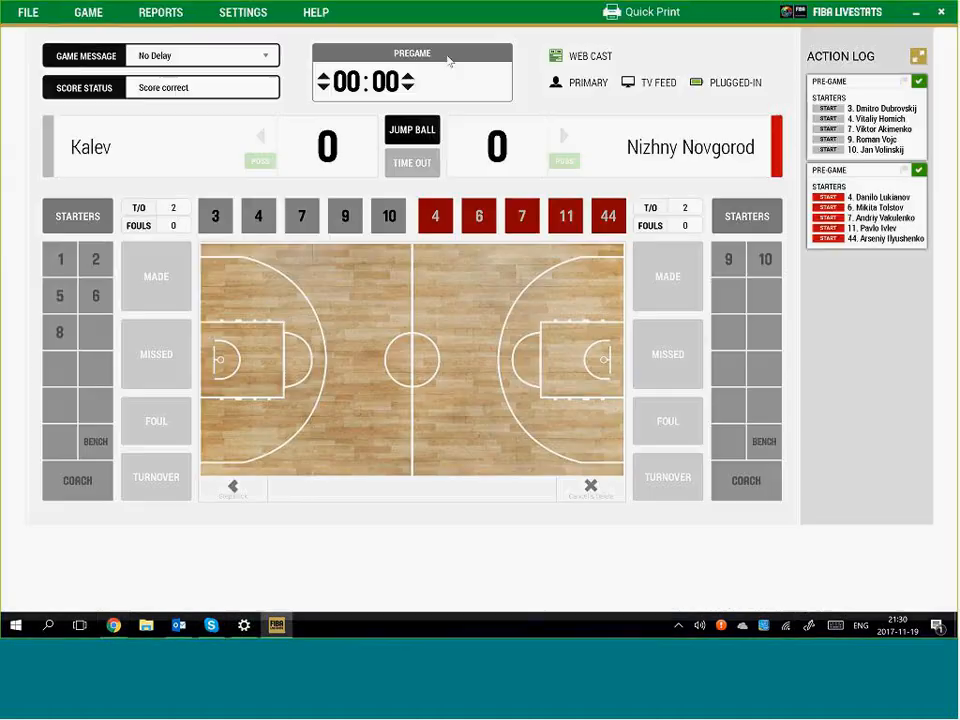
pyautogui.click(424, 134)
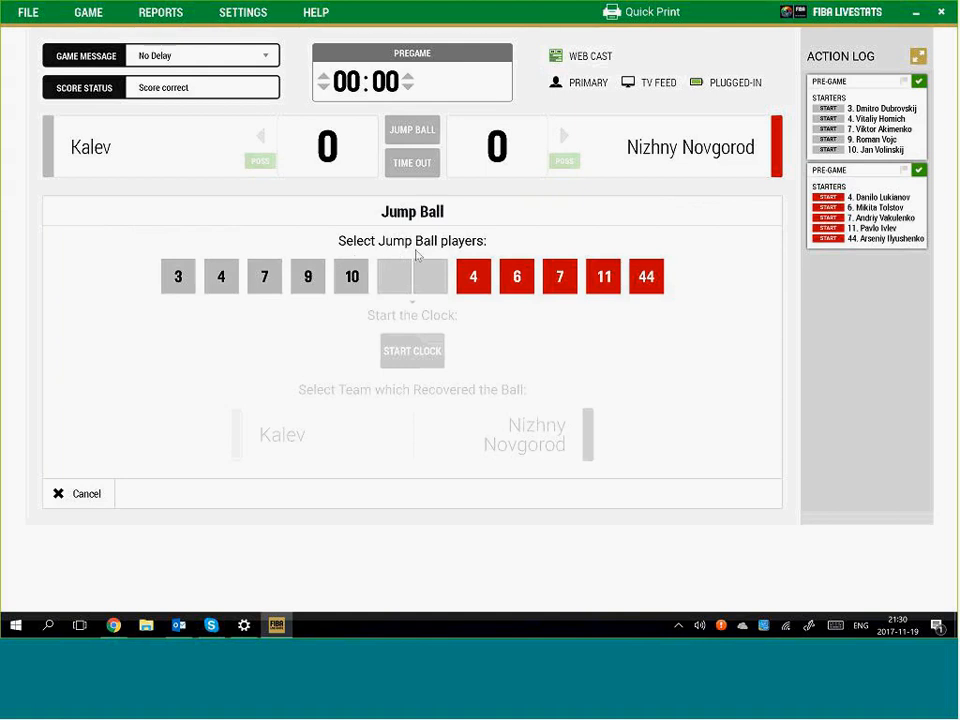
pyautogui.click(262, 276)
pyautogui.click(558, 278)
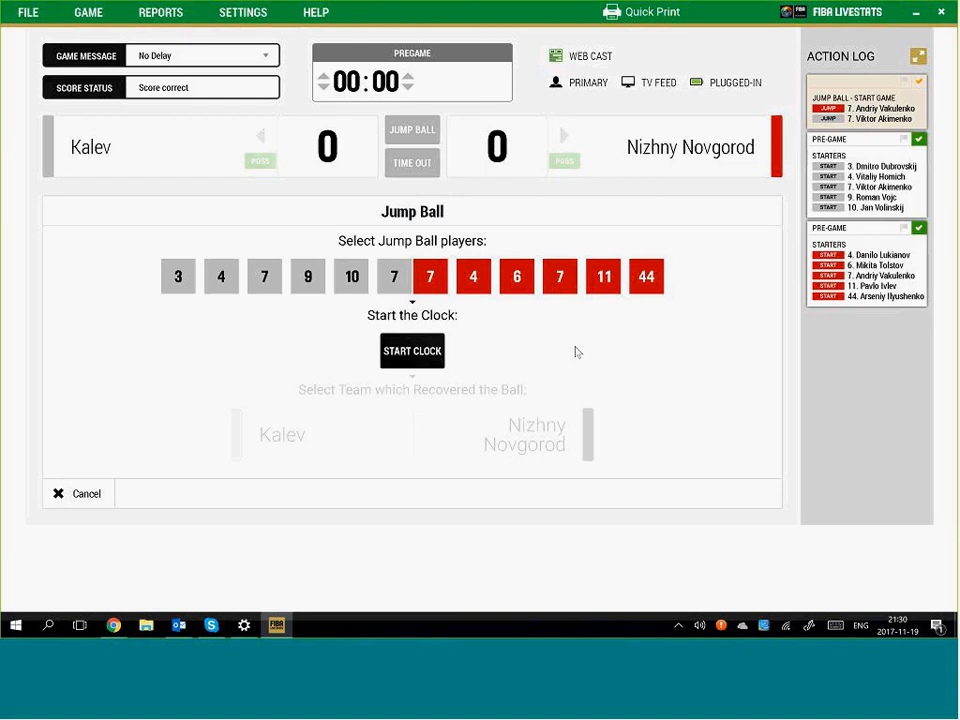
pyautogui.click(415, 354)
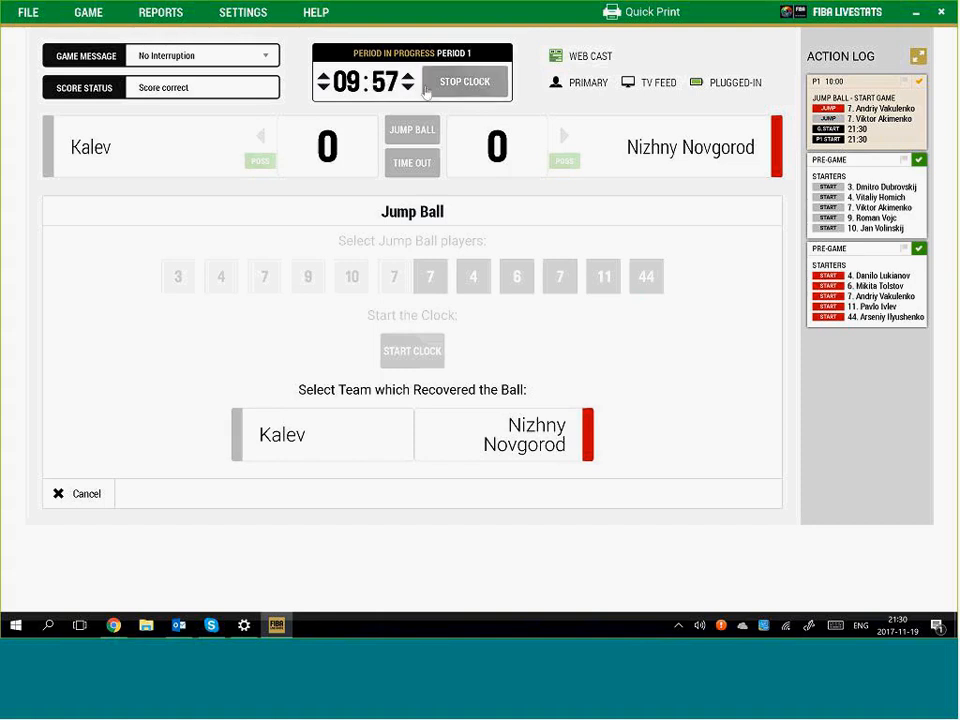
# Award the jump ball to Kalev and get the period 1 clock running
pyautogui.click(470, 84)
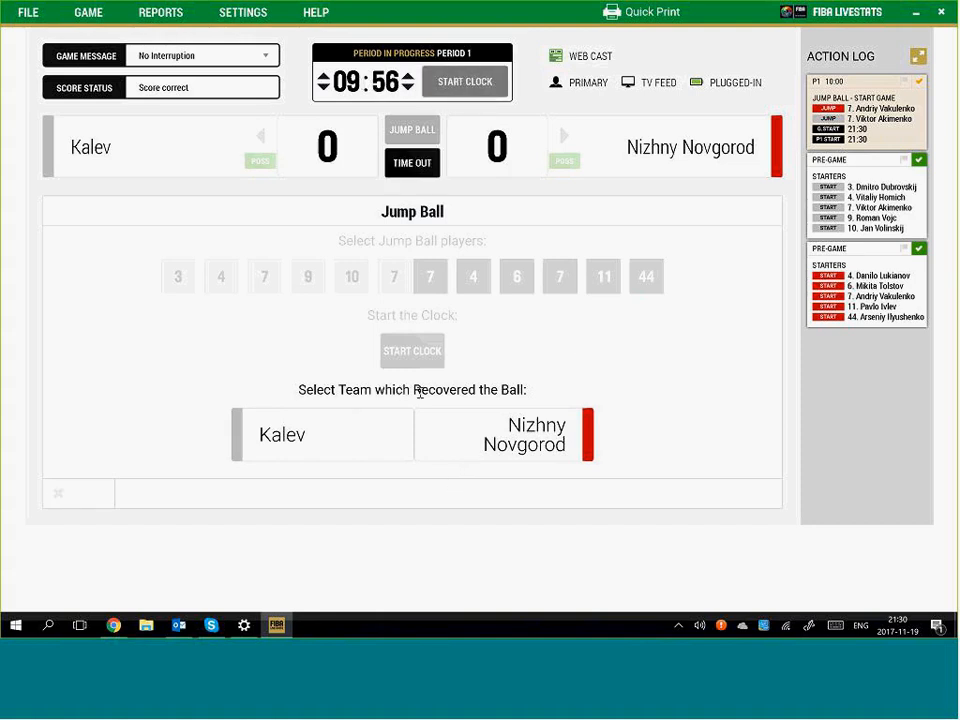
pyautogui.click(334, 439)
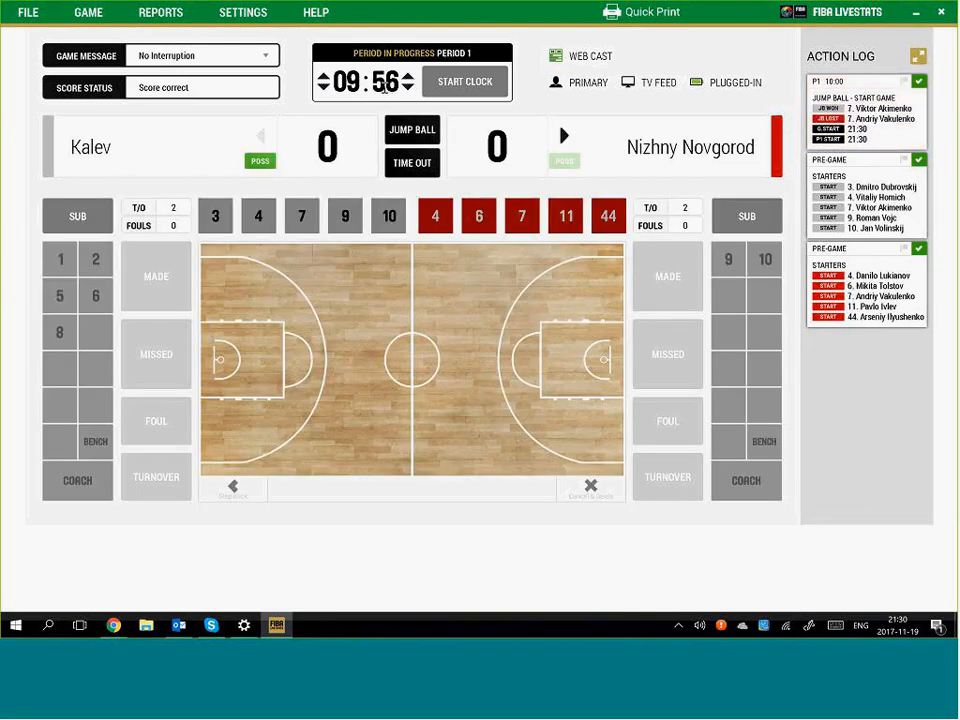
pyautogui.click(470, 84)
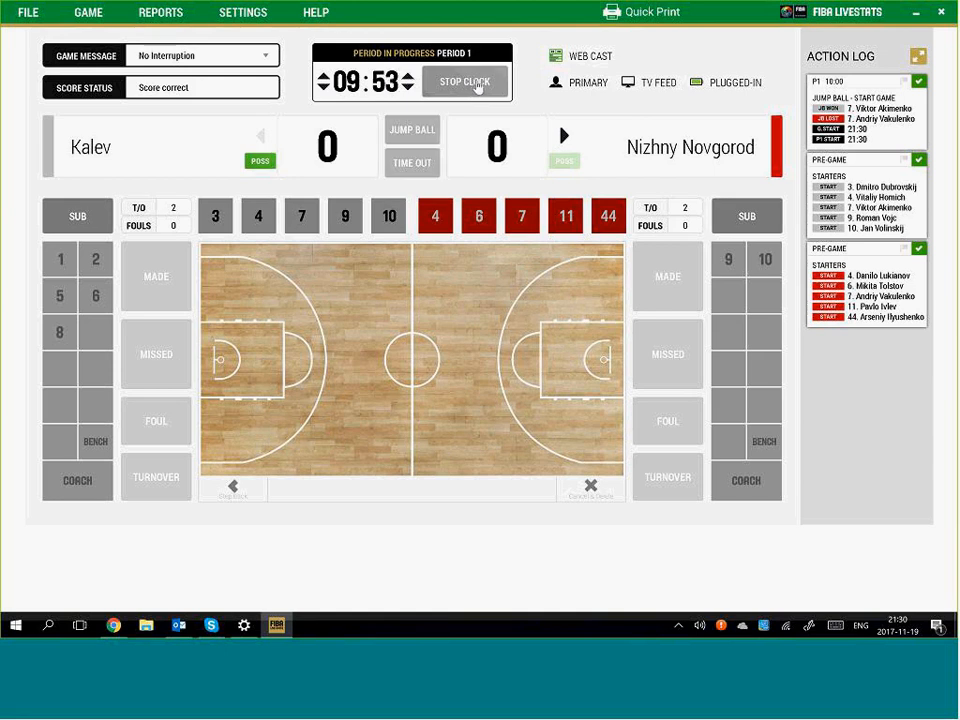
pyautogui.click(467, 84)
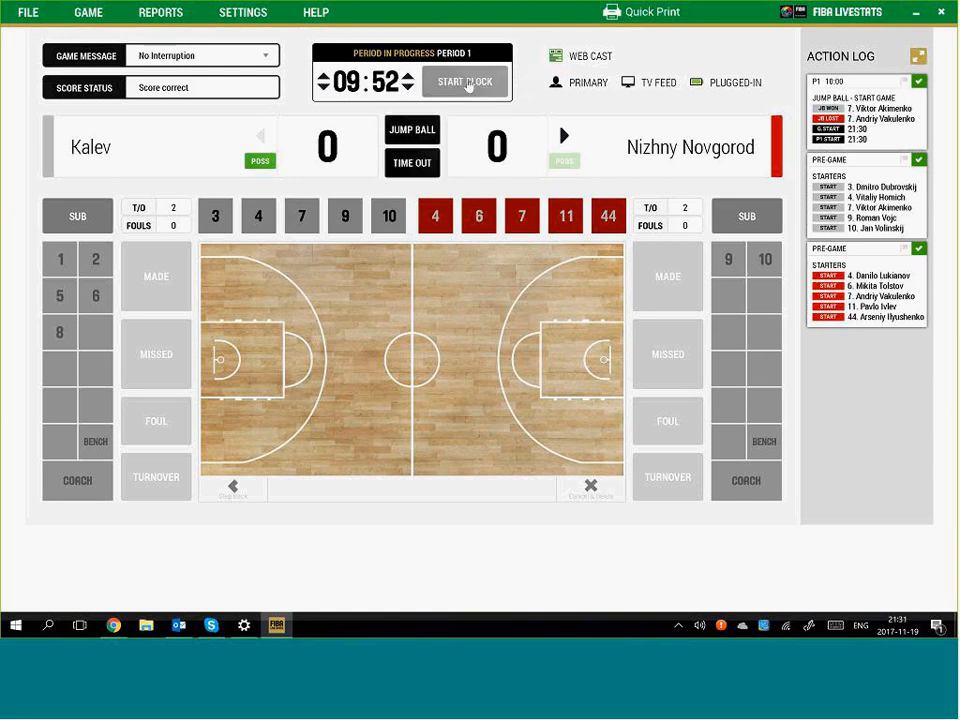
pyautogui.click(467, 84)
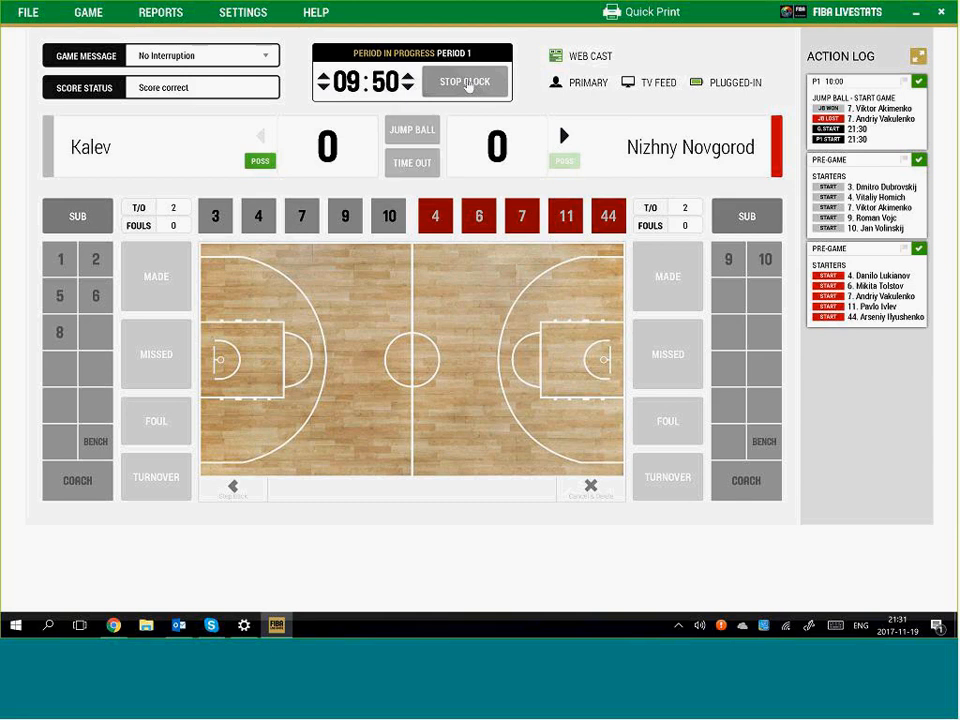
pyautogui.click(467, 84)
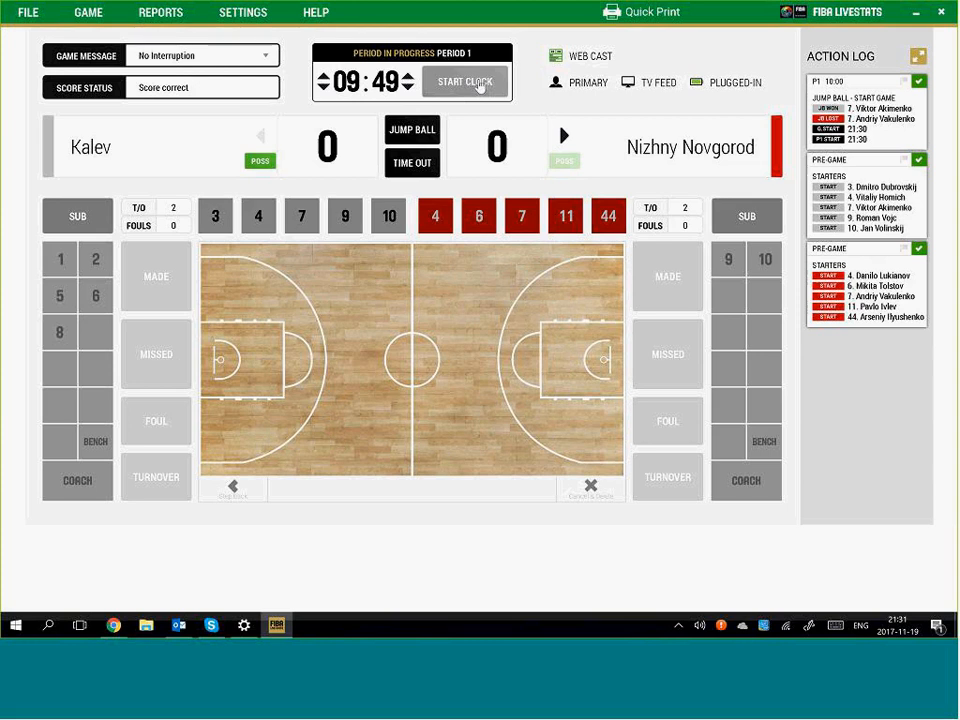
pyautogui.click(479, 87)
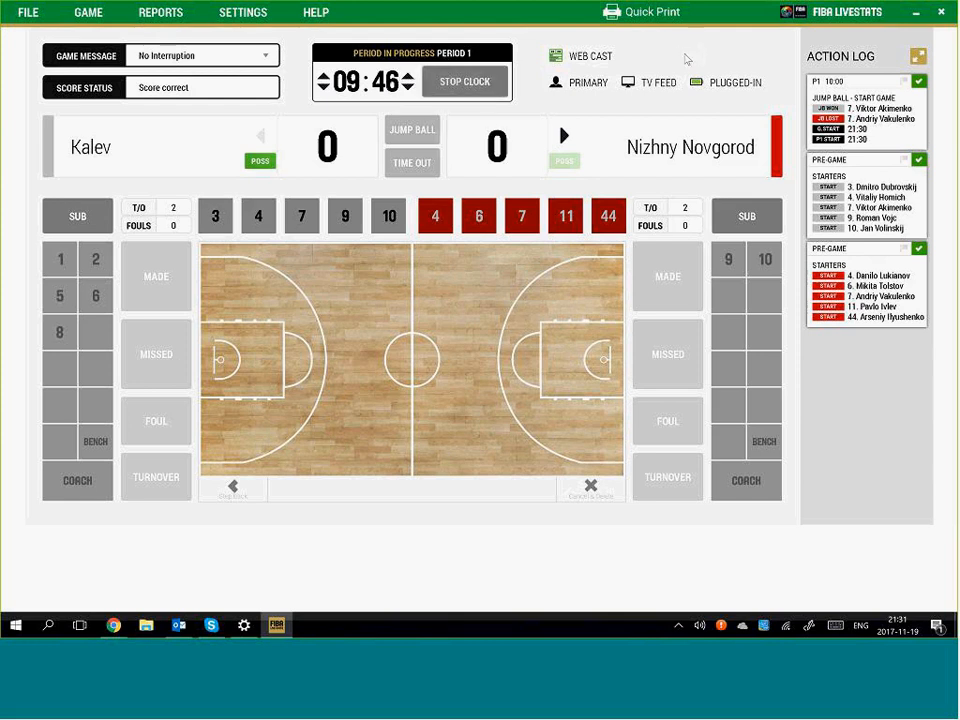
# Stop the game clock and adjust it to 09:35 with the clock arrows, leaving it unchanged in the dialog
pyautogui.press('space')
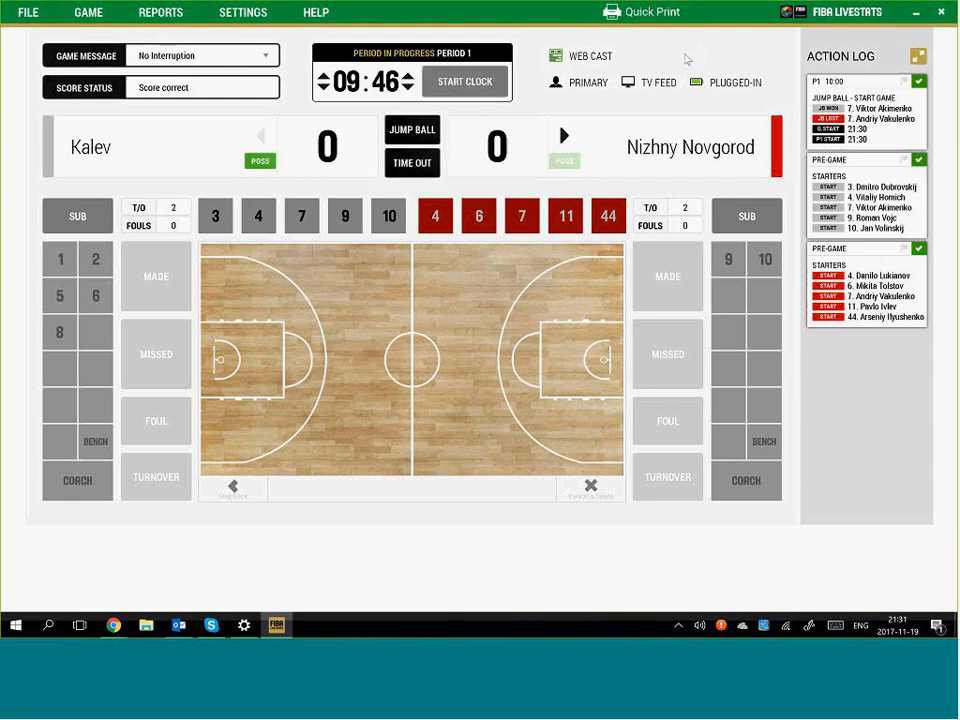
pyautogui.click(410, 90)
pyautogui.click(324, 88)
pyautogui.click(324, 88)
pyautogui.click(324, 88)
pyautogui.click(324, 79)
pyautogui.click(324, 79)
pyautogui.click(324, 79)
pyautogui.click(377, 81)
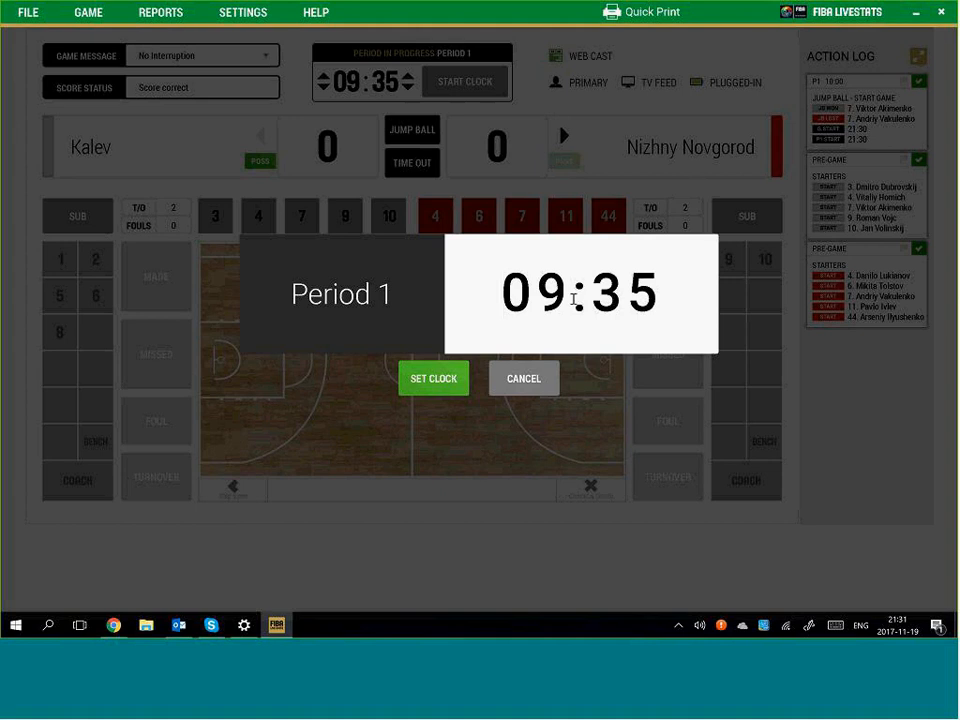
pyautogui.click(529, 379)
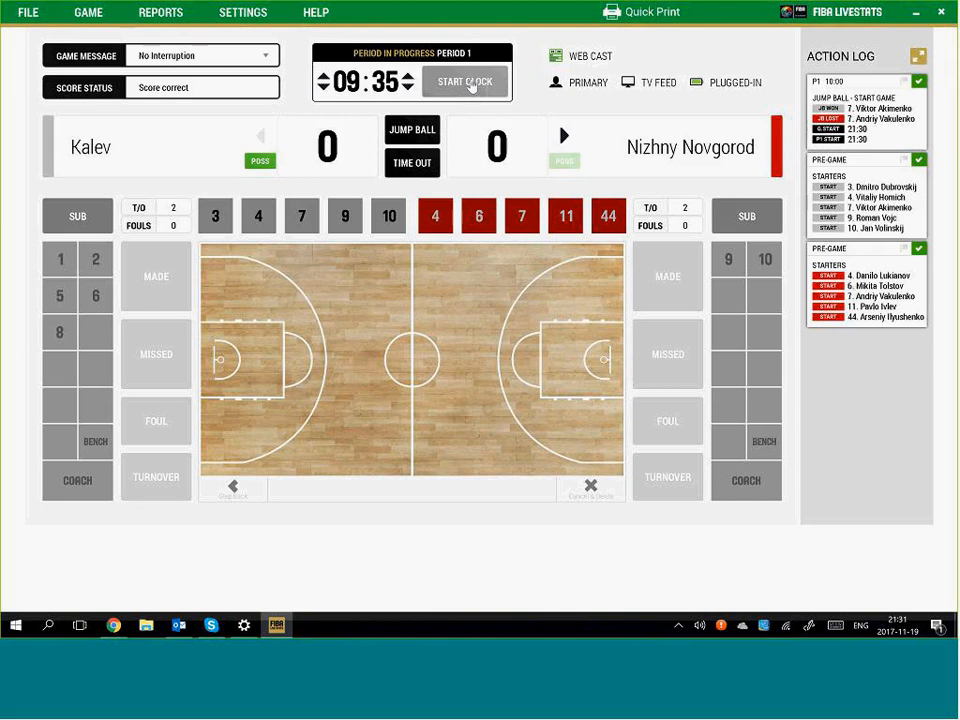
# Restart the clock from 09:35 and mark a shot location on the right half of the court
pyautogui.click(468, 83)
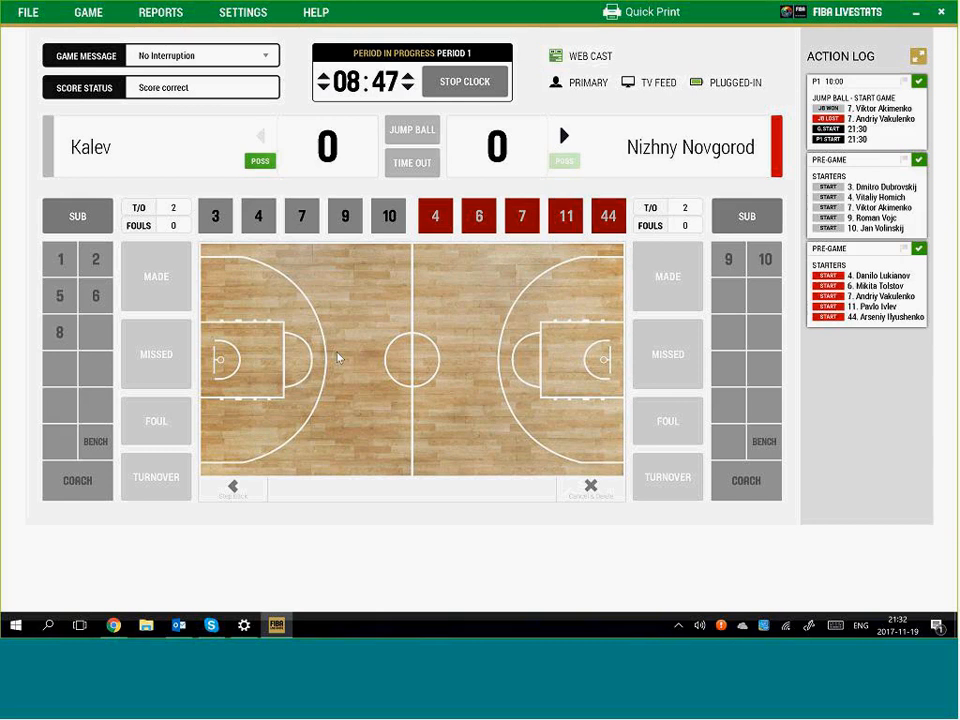
pyautogui.click(573, 307)
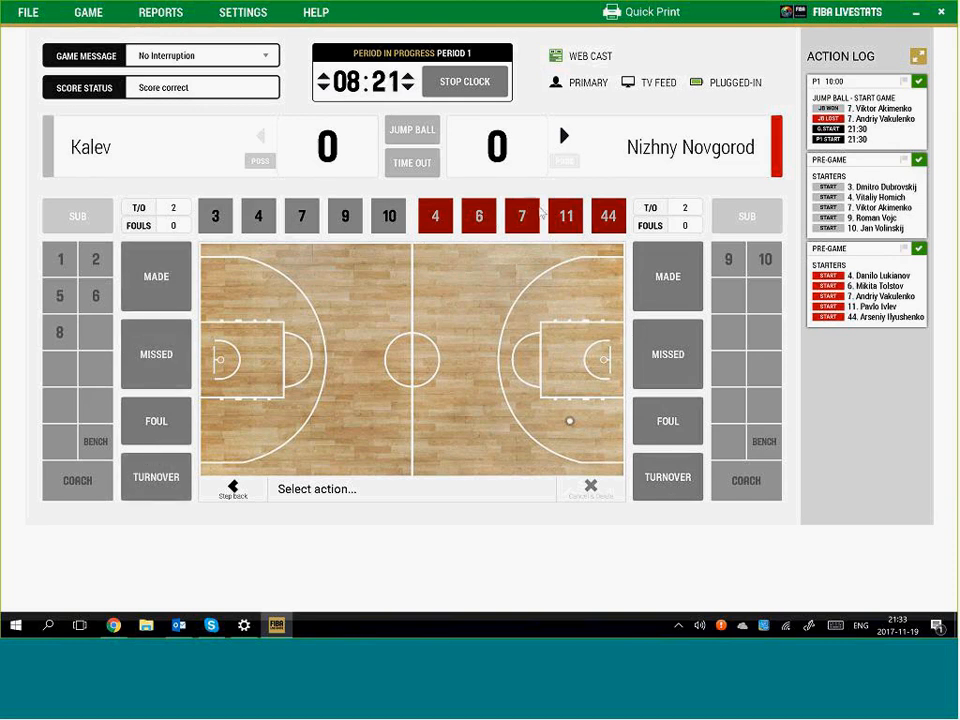
# Stop the clock and log an unassisted made two-point jumpshot by Nizhny Novgorod #4 (0–2)
pyautogui.press('space')
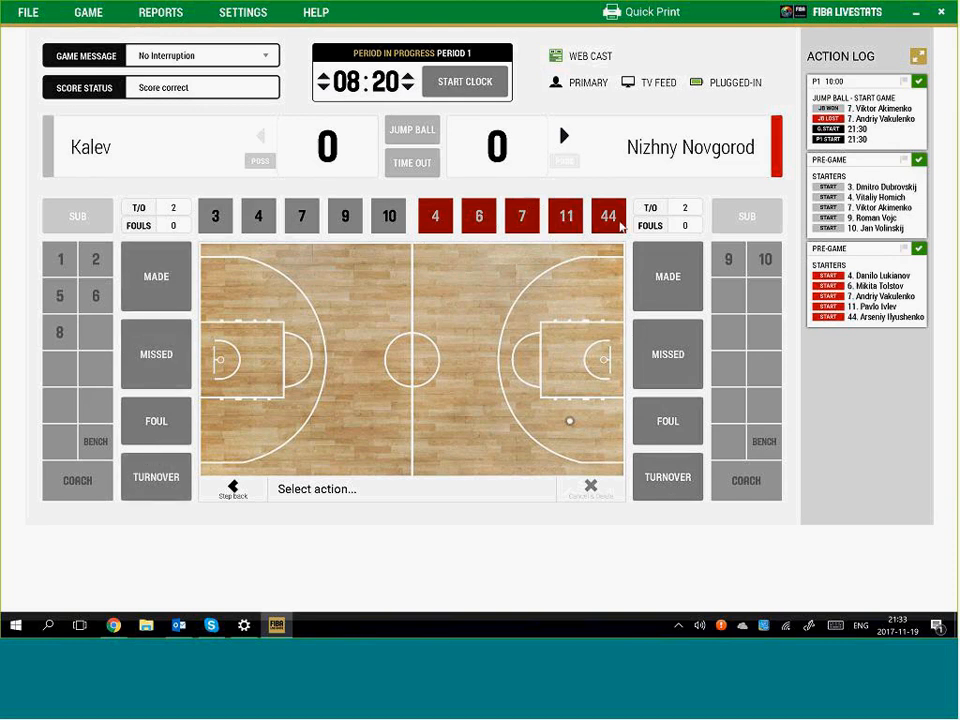
pyautogui.click(664, 272)
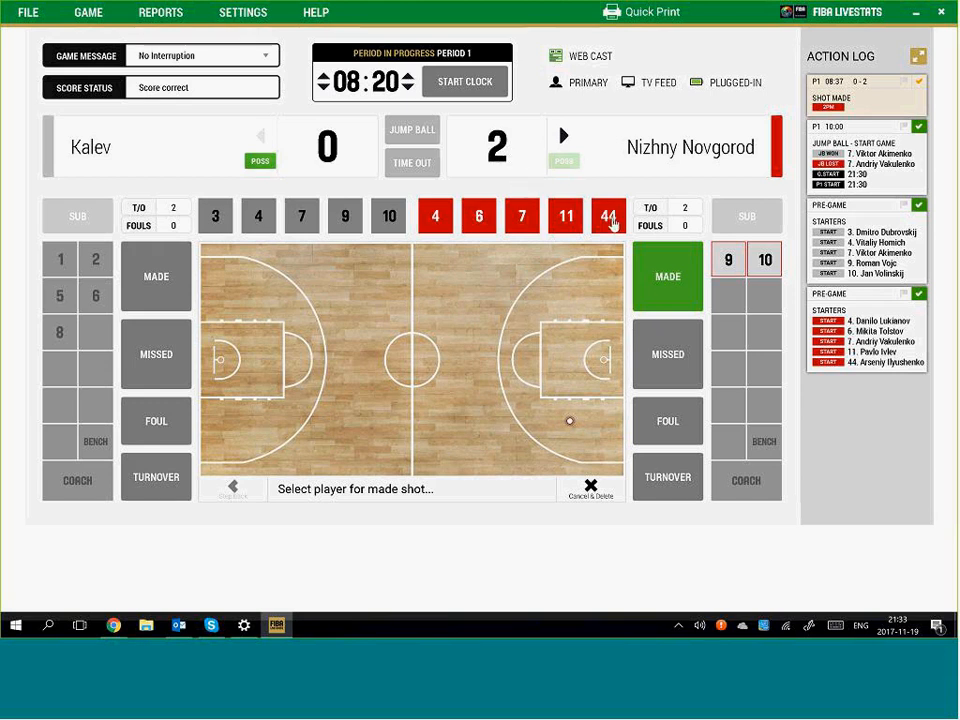
pyautogui.click(436, 219)
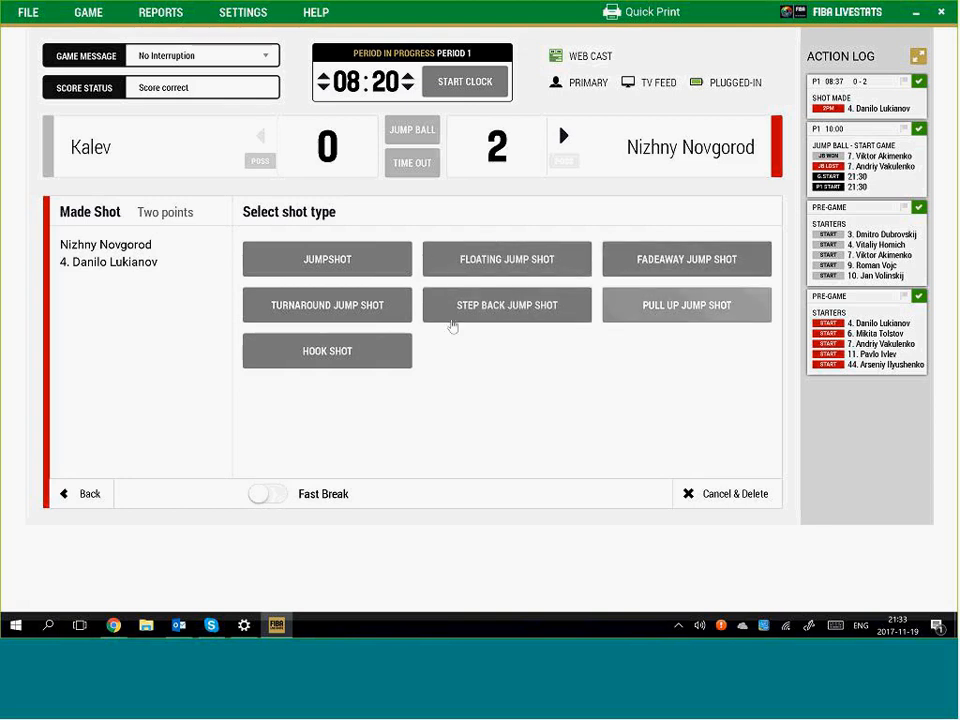
pyautogui.click(325, 261)
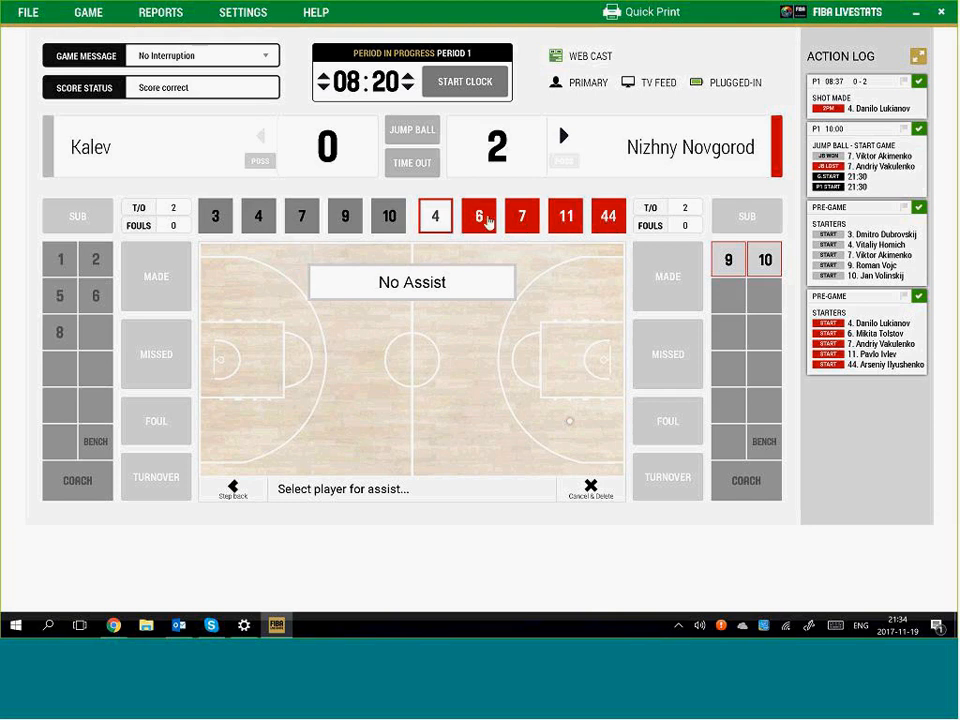
pyautogui.click(456, 286)
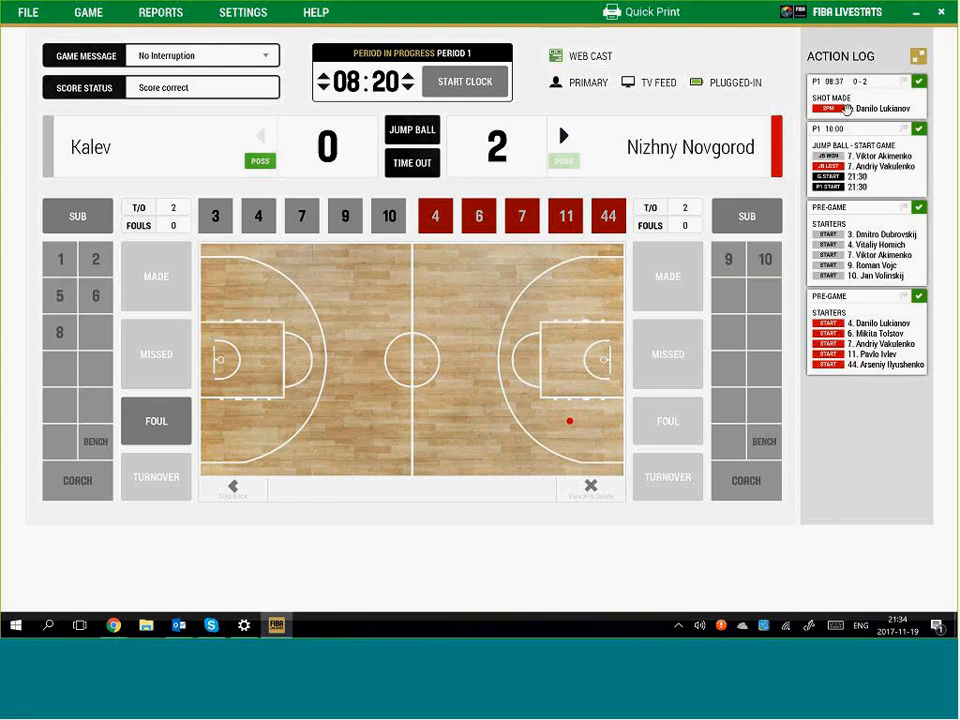
# Restart the clock and log Kalev #9's made driving layup near the left basket, assisted by #4
pyautogui.click(475, 90)
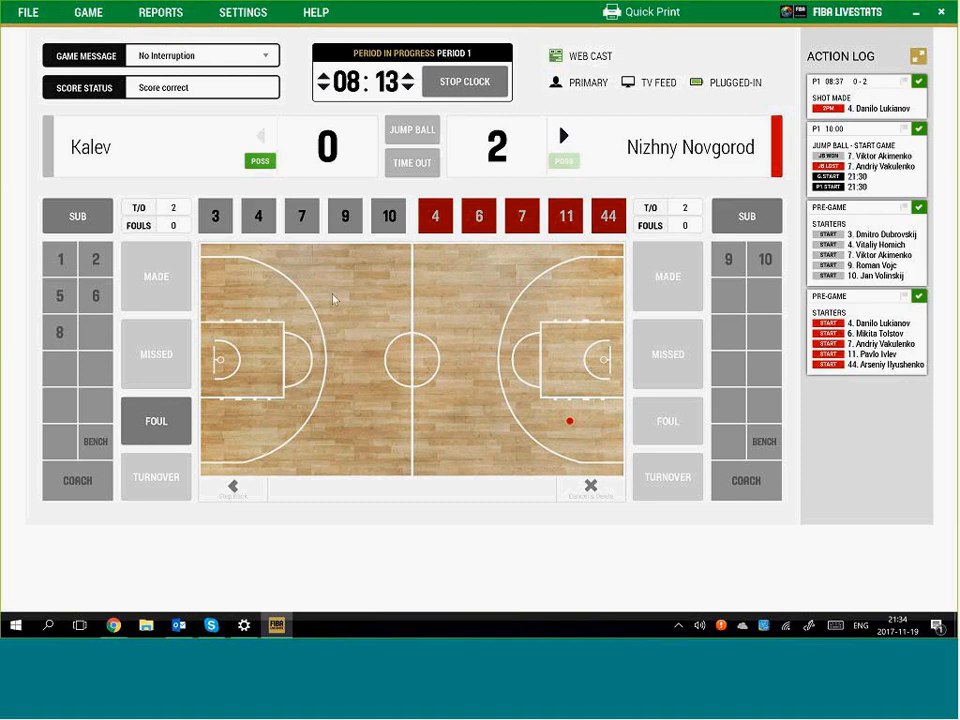
pyautogui.click(250, 357)
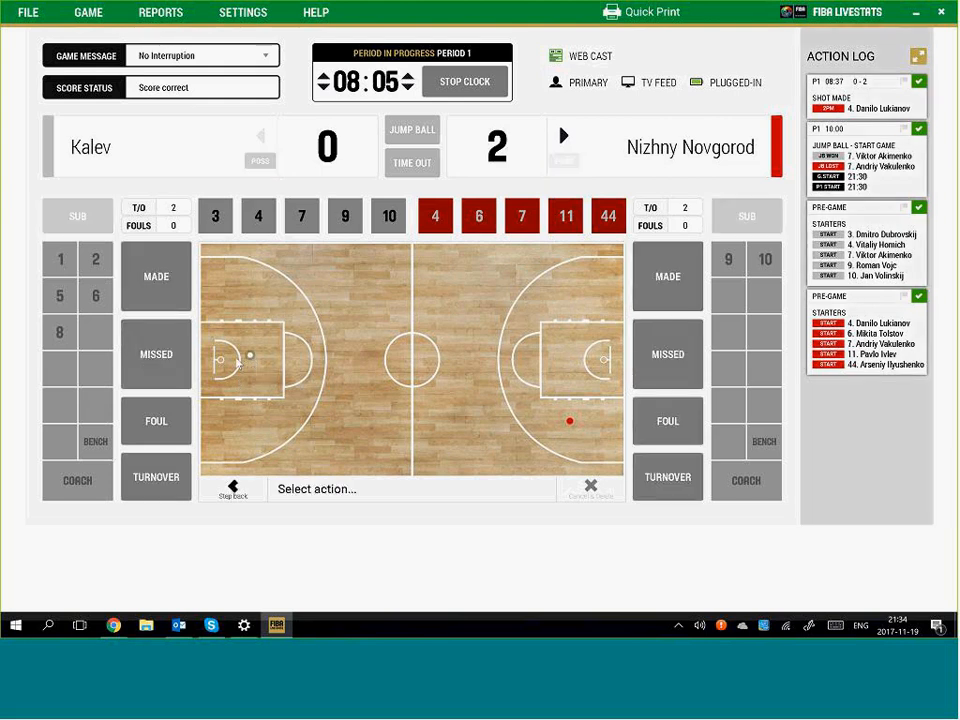
pyautogui.click(155, 280)
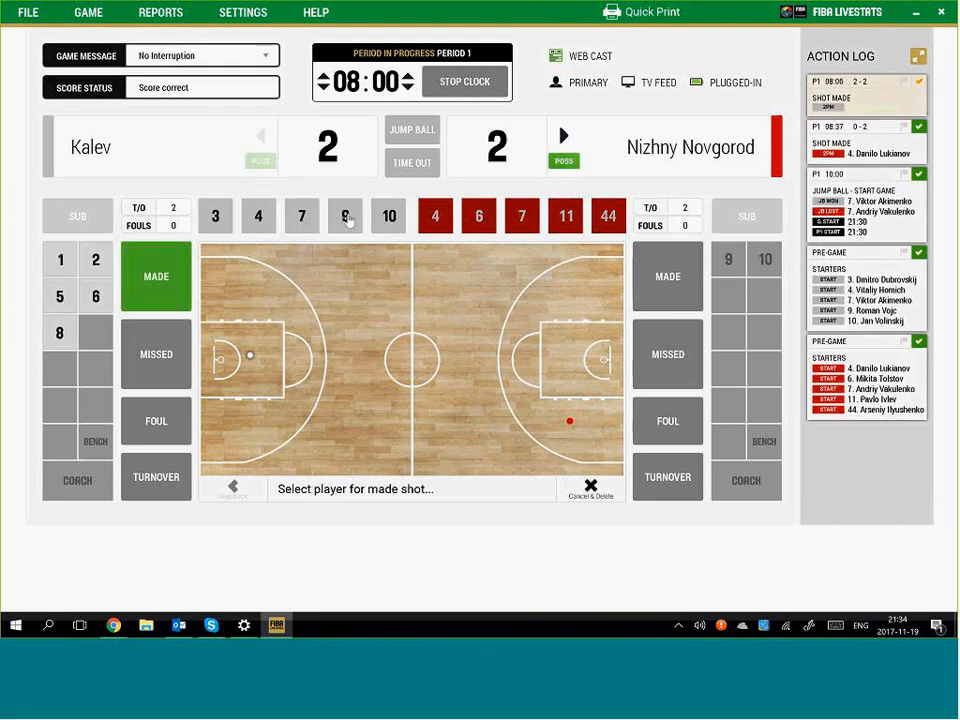
pyautogui.click(345, 217)
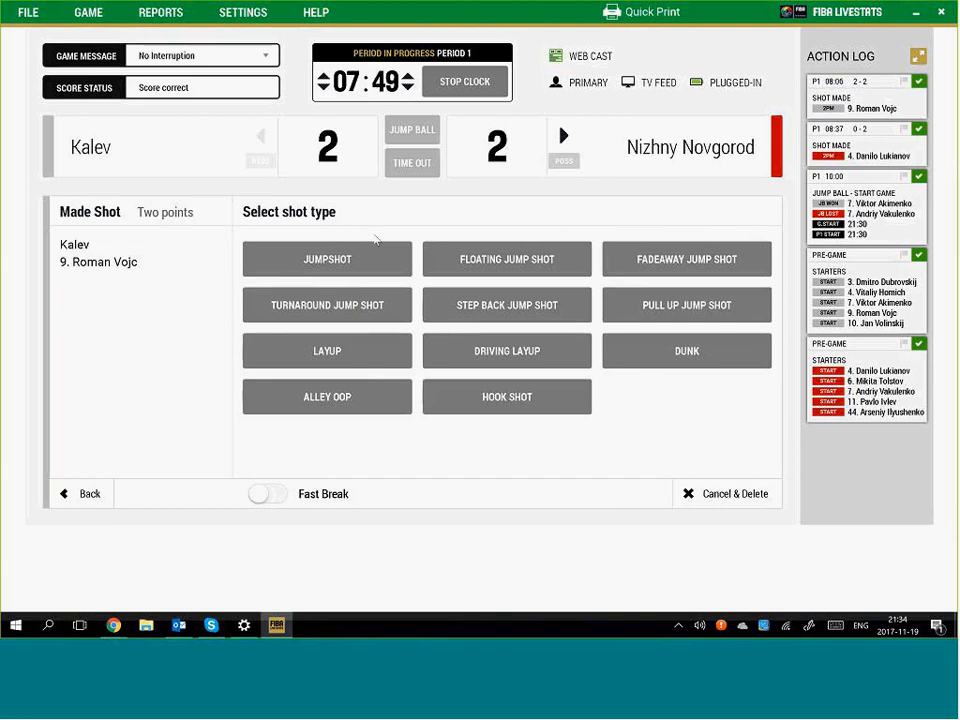
pyautogui.click(527, 362)
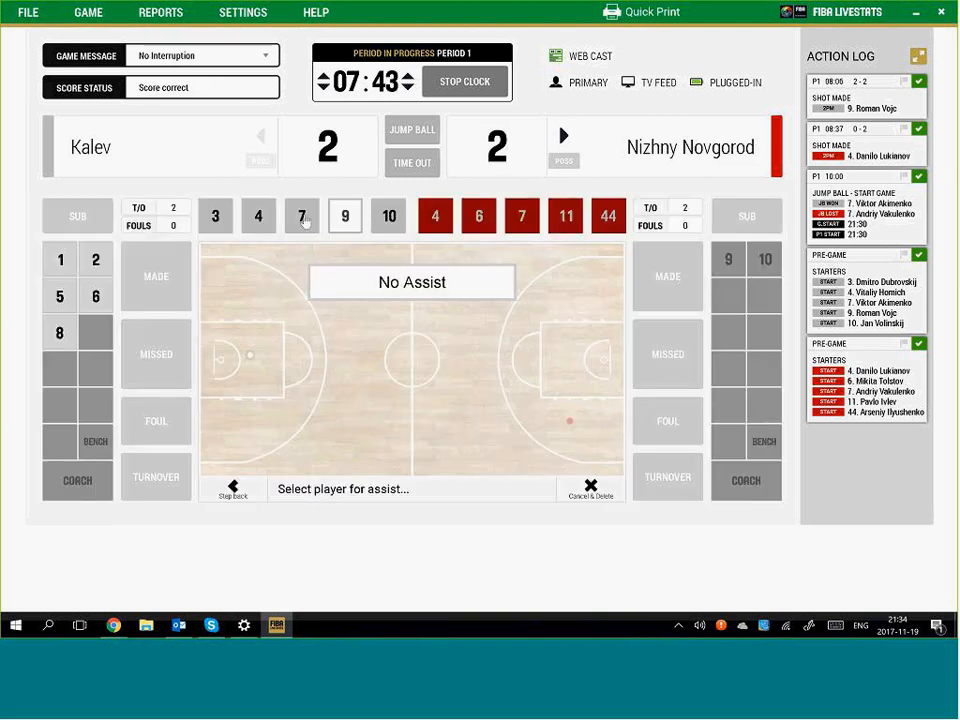
pyautogui.click(258, 218)
pyautogui.click(462, 82)
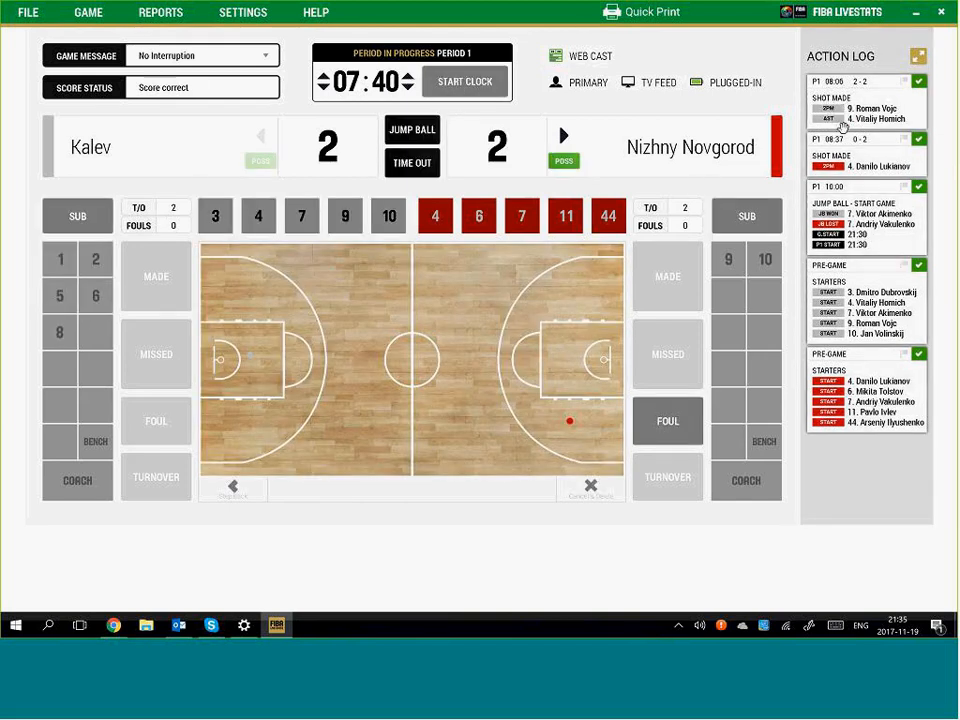
# Restart the clock and log Nizhny Novgorod #44's missed three-point jumpshot, defensive rebound to Kalev #3
pyautogui.click(466, 87)
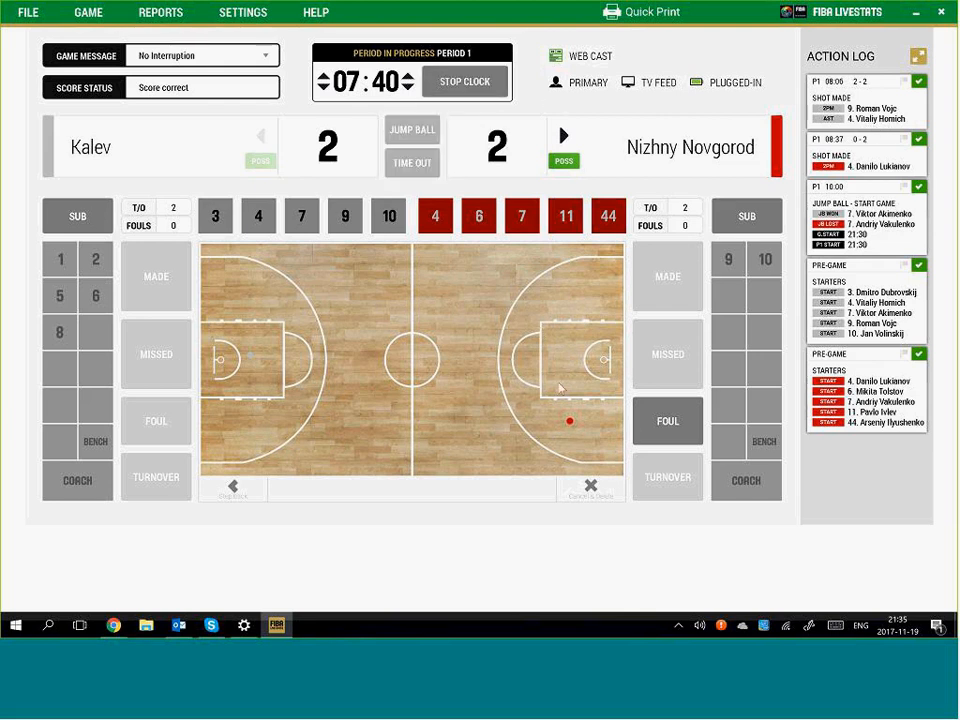
pyautogui.click(506, 427)
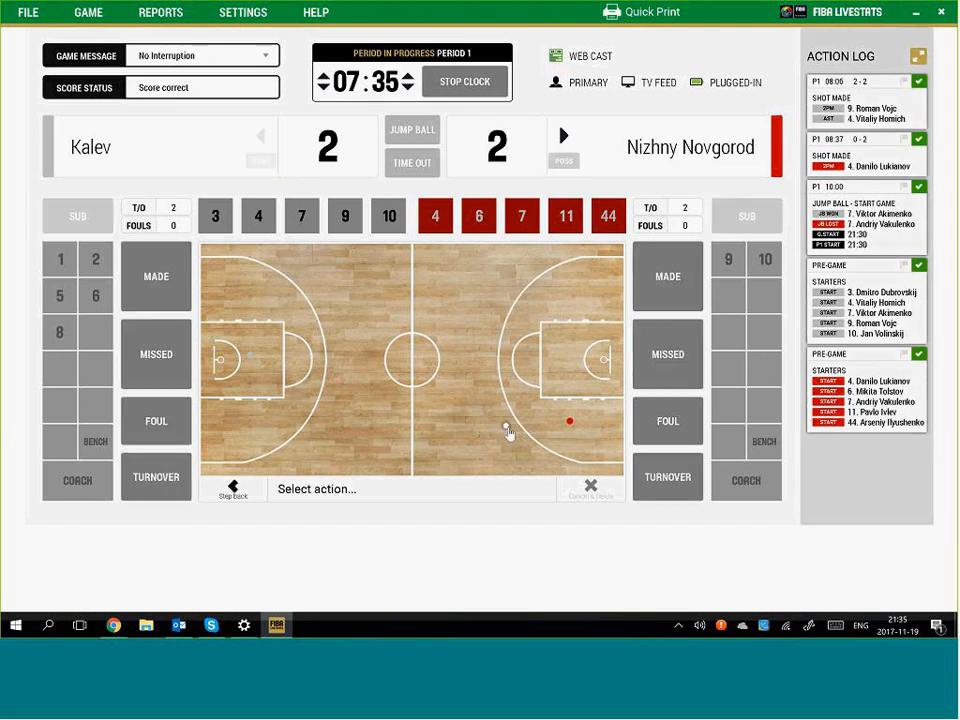
pyautogui.click(670, 356)
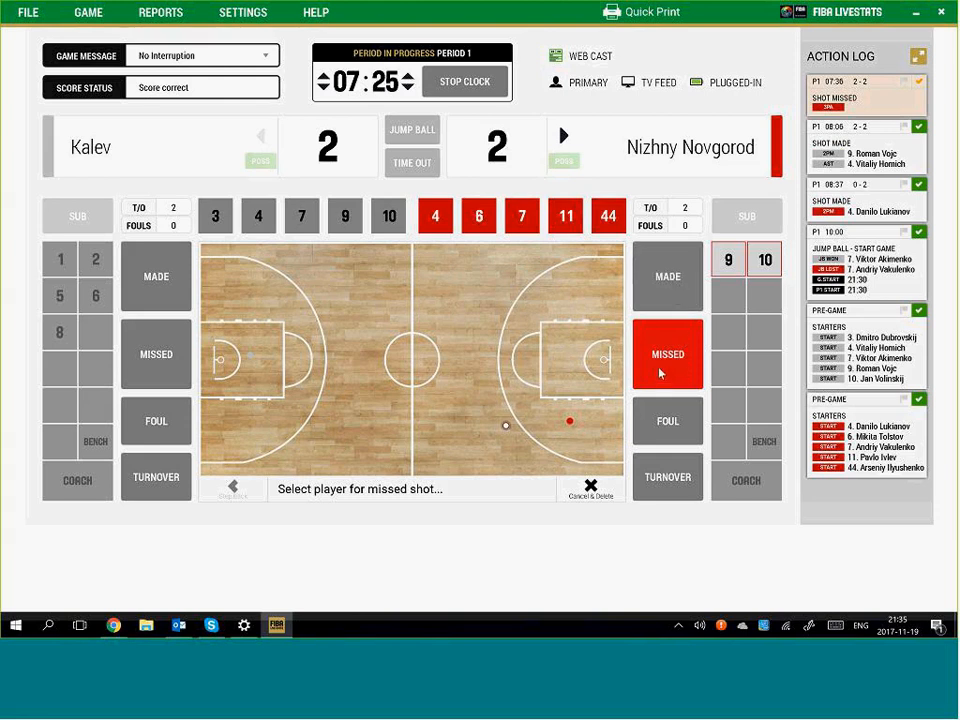
pyautogui.click(607, 220)
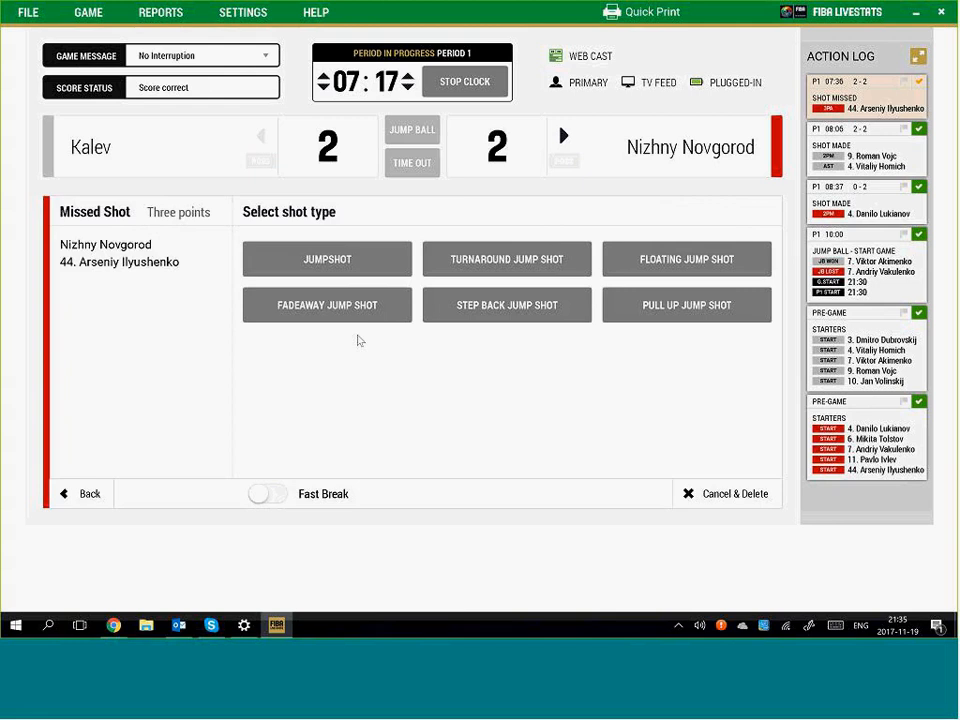
pyautogui.click(333, 260)
pyautogui.click(465, 82)
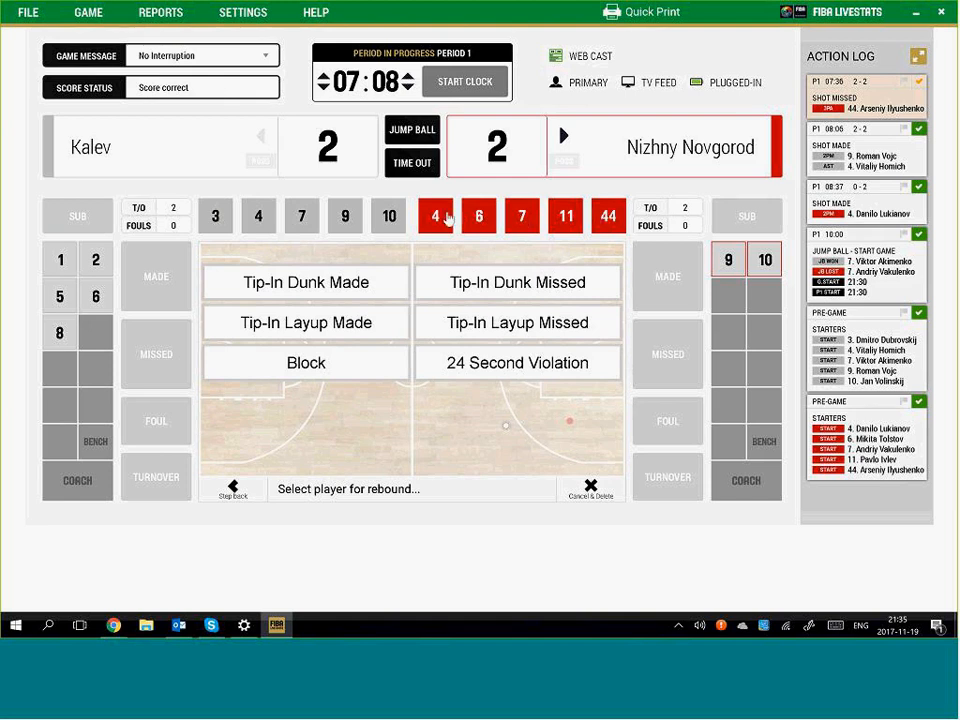
pyautogui.click(214, 221)
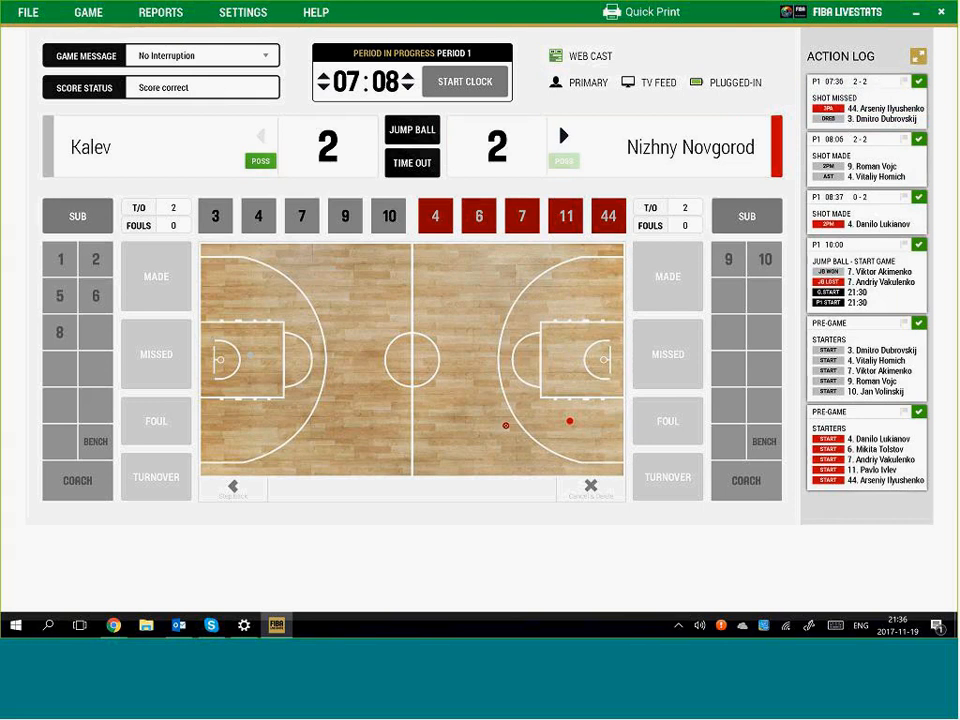
# Log Kalev #4's missed jumpshot from the left half with his own offensive rebound, then stop the clock
pyautogui.click(442, 92)
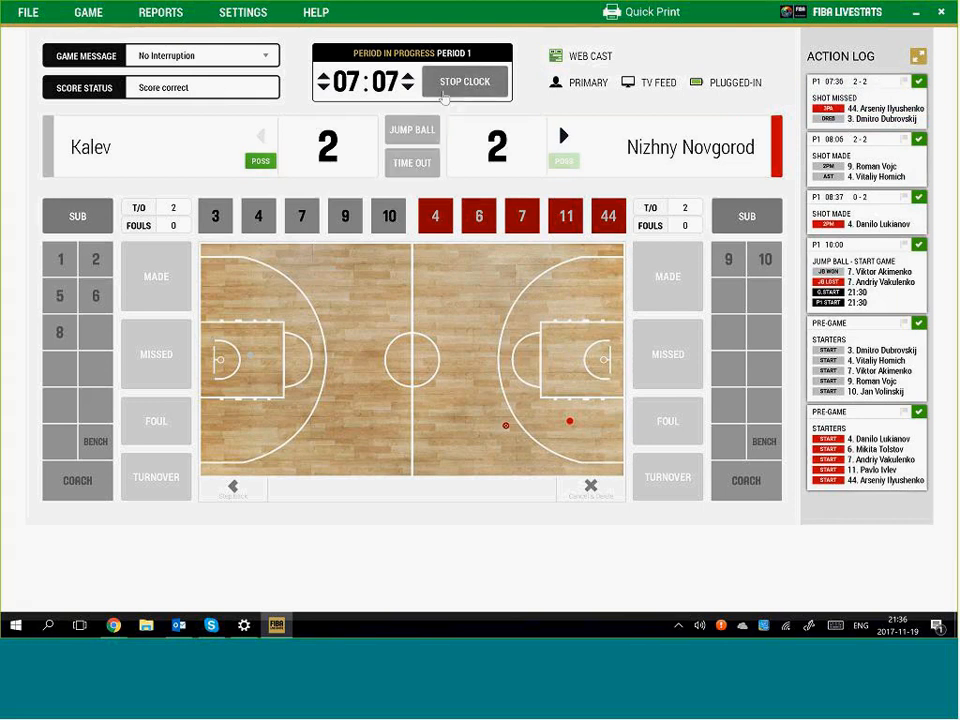
pyautogui.click(245, 301)
pyautogui.click(165, 345)
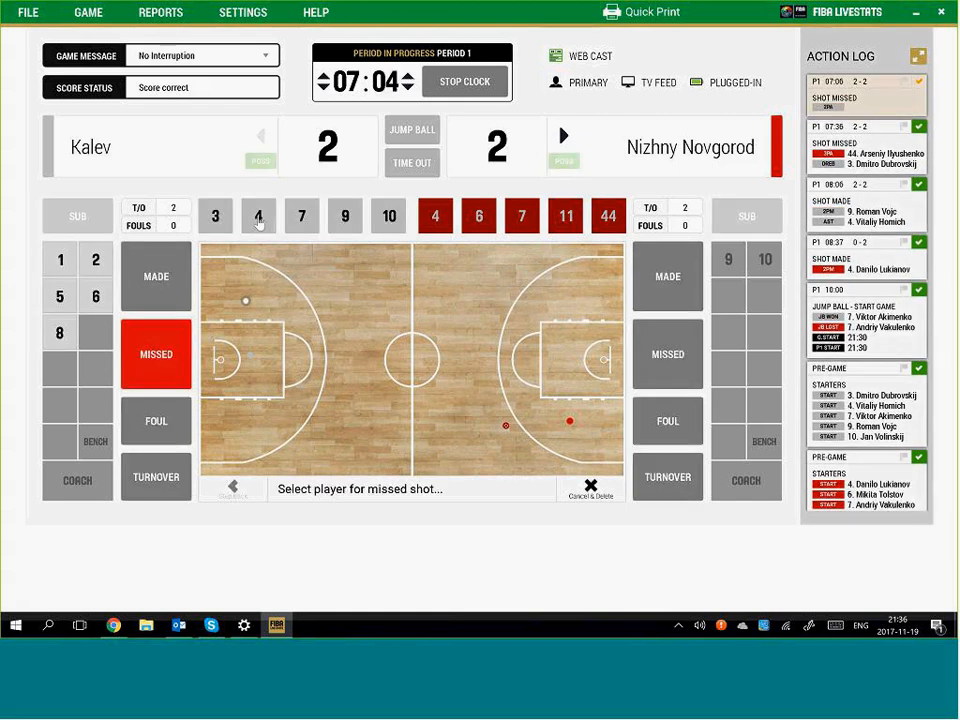
pyautogui.click(259, 220)
pyautogui.click(305, 258)
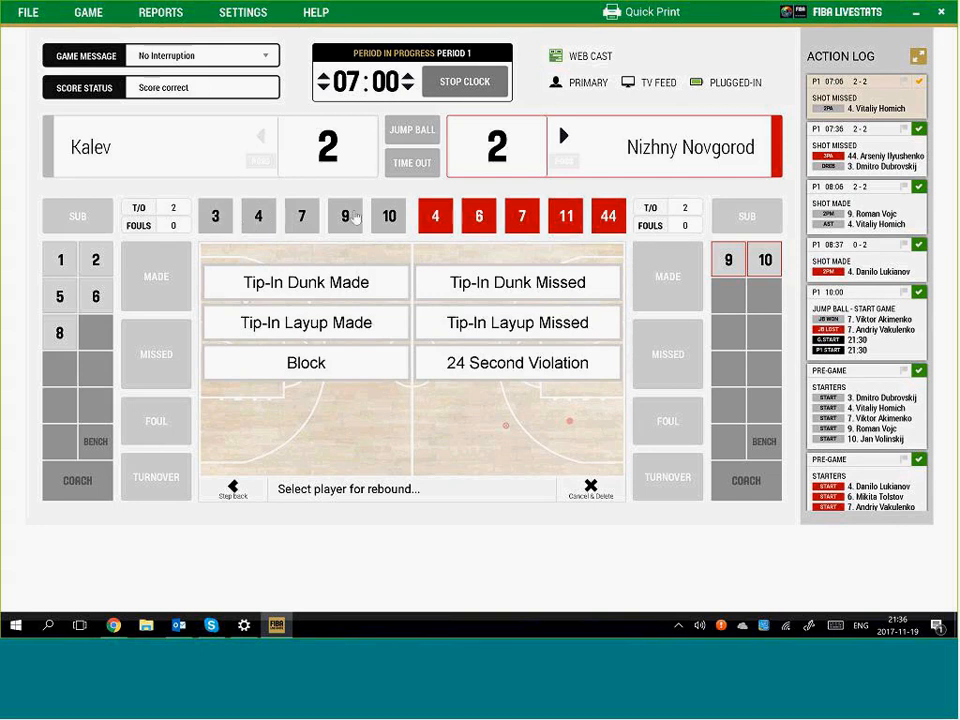
pyautogui.click(259, 218)
pyautogui.click(462, 86)
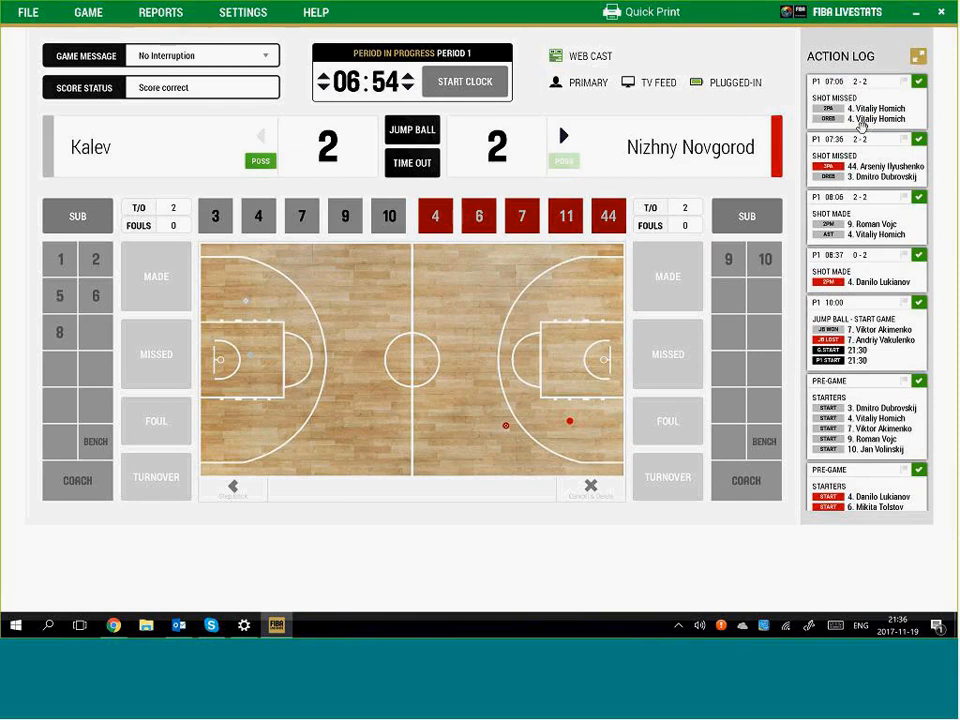
# Log Kalev #3's missed jumpshot near the left basket with a Nizhny Novgorod team rebound; restart the clock
pyautogui.click(467, 88)
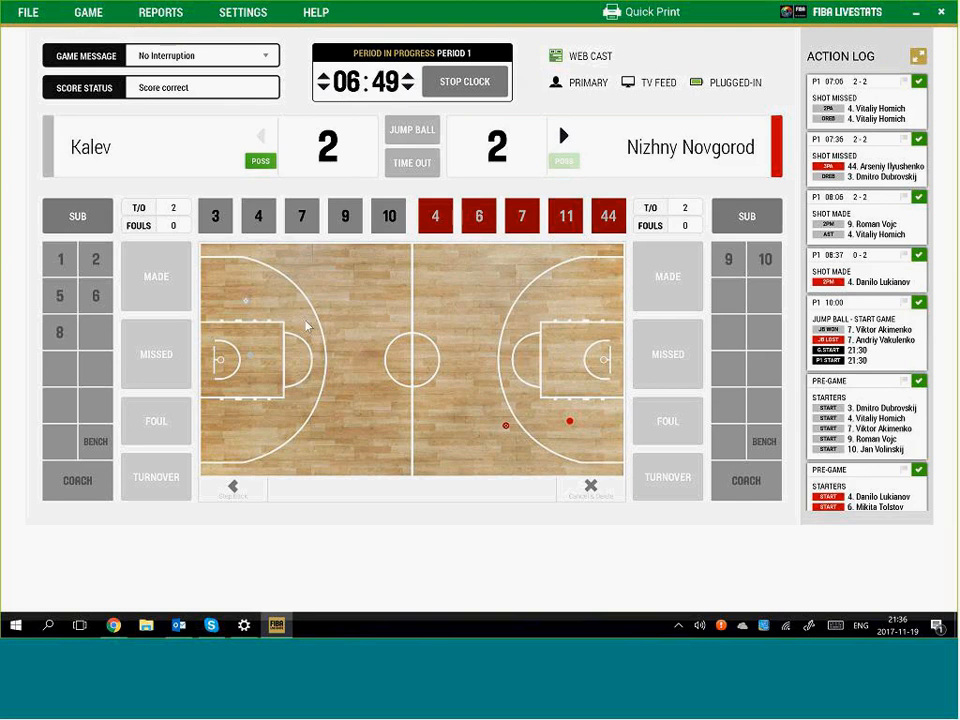
pyautogui.click(252, 372)
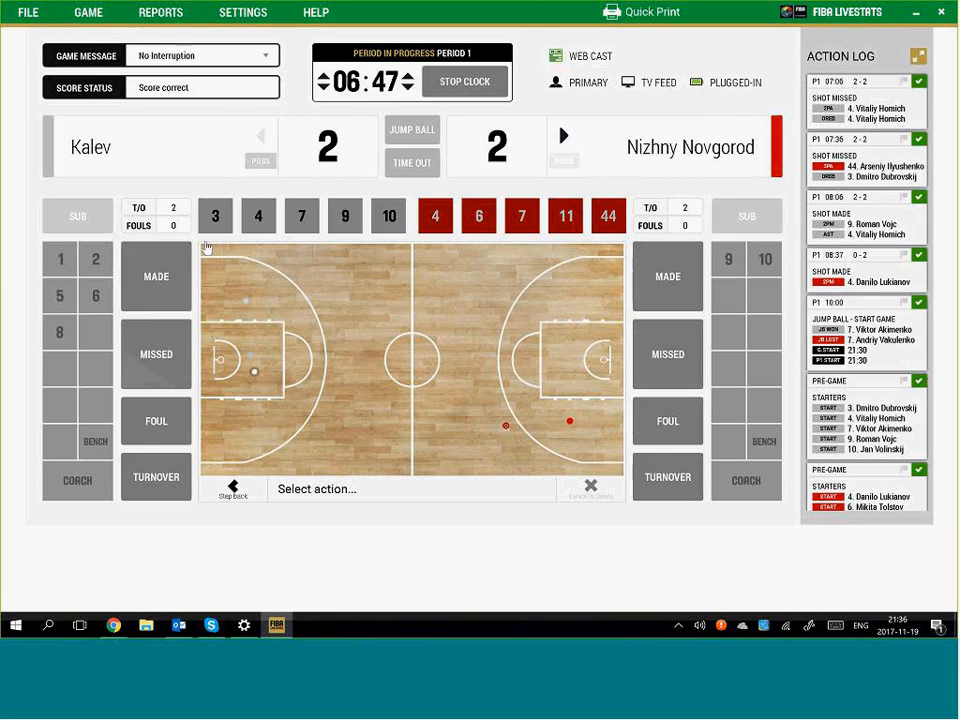
pyautogui.click(156, 354)
pyautogui.click(216, 217)
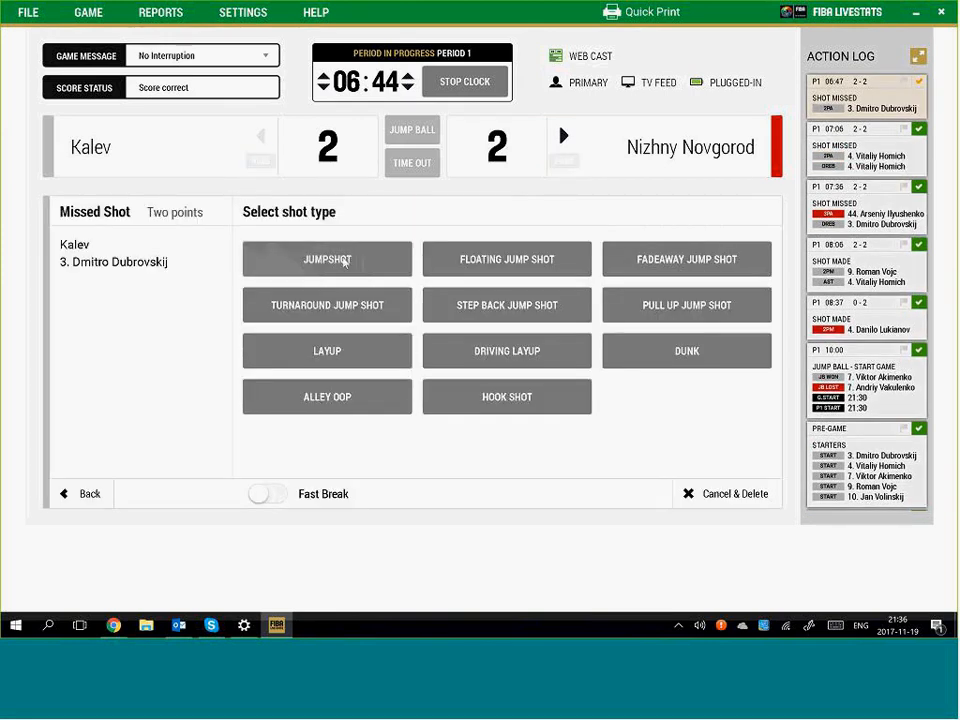
pyautogui.click(343, 260)
pyautogui.click(478, 85)
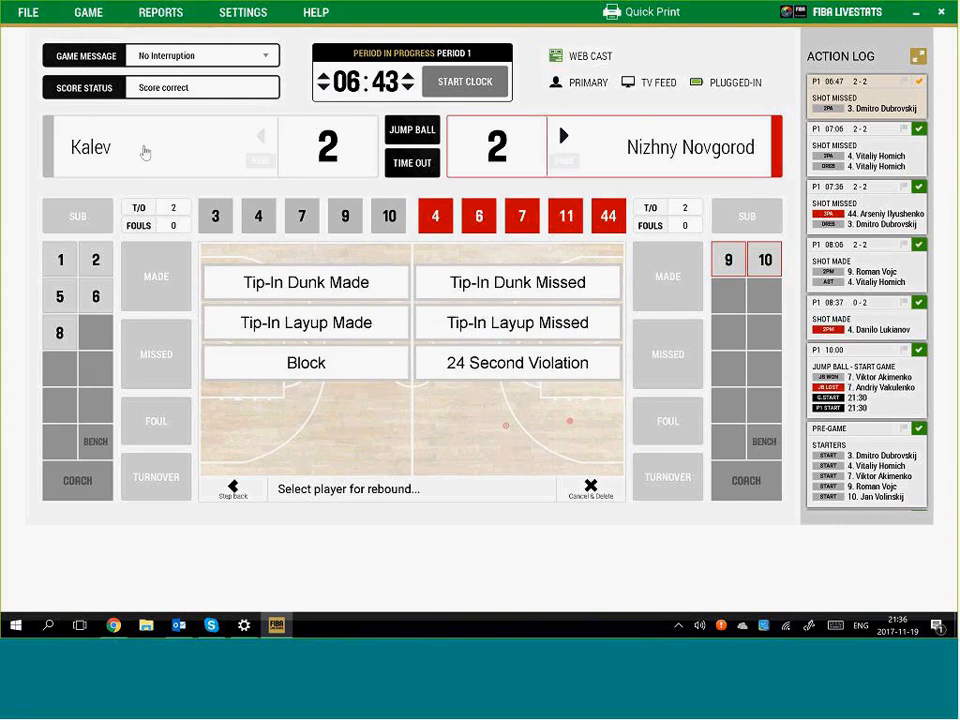
pyautogui.click(722, 150)
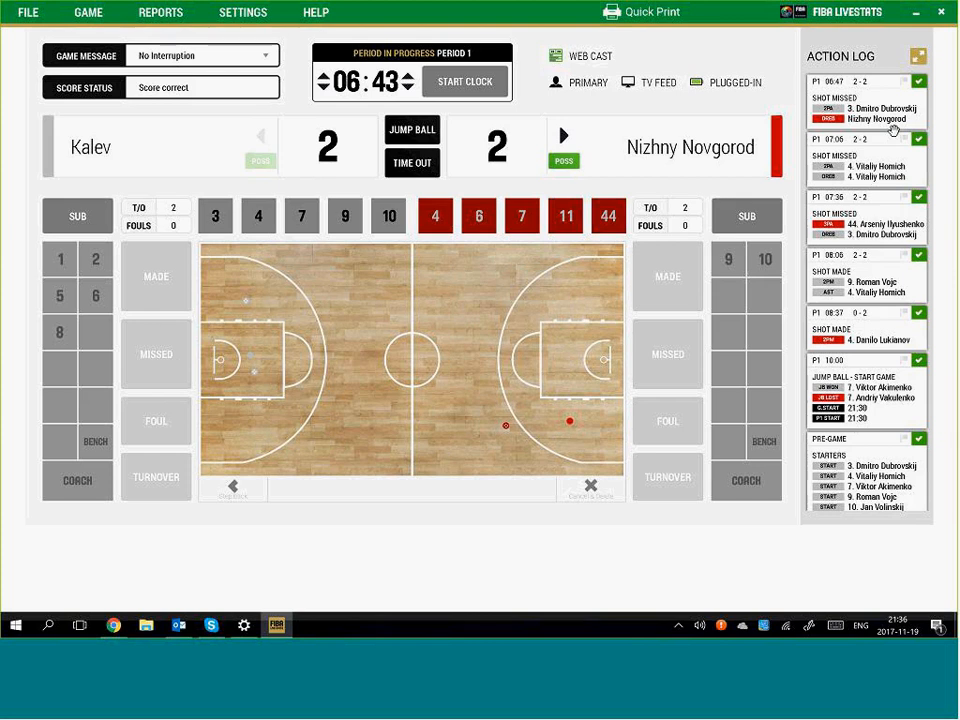
pyautogui.click(465, 81)
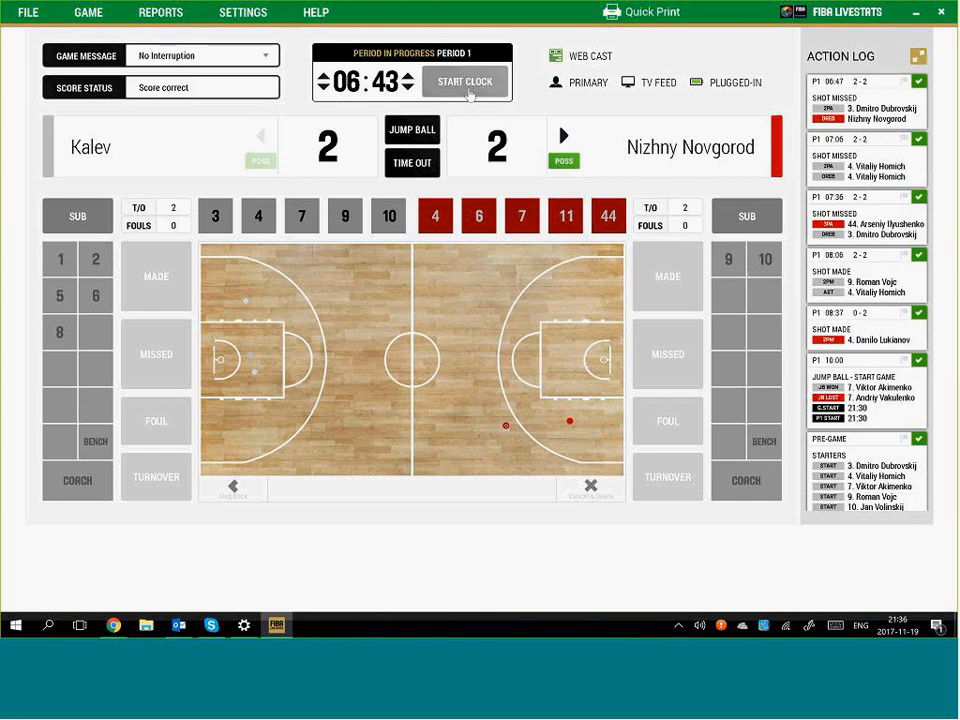
# Log Nizhny Novgorod #4's jumpshot blocked by Kalev #7 with a Kalev team rebound, then start a Kalev miss near the left basket
pyautogui.click(566, 365)
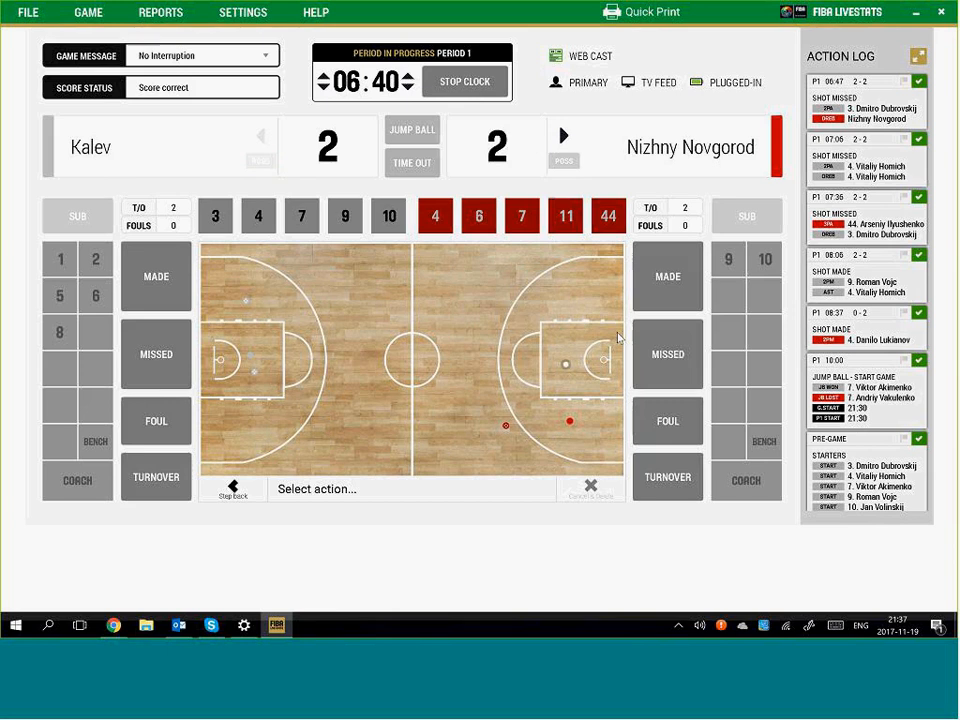
pyautogui.click(669, 357)
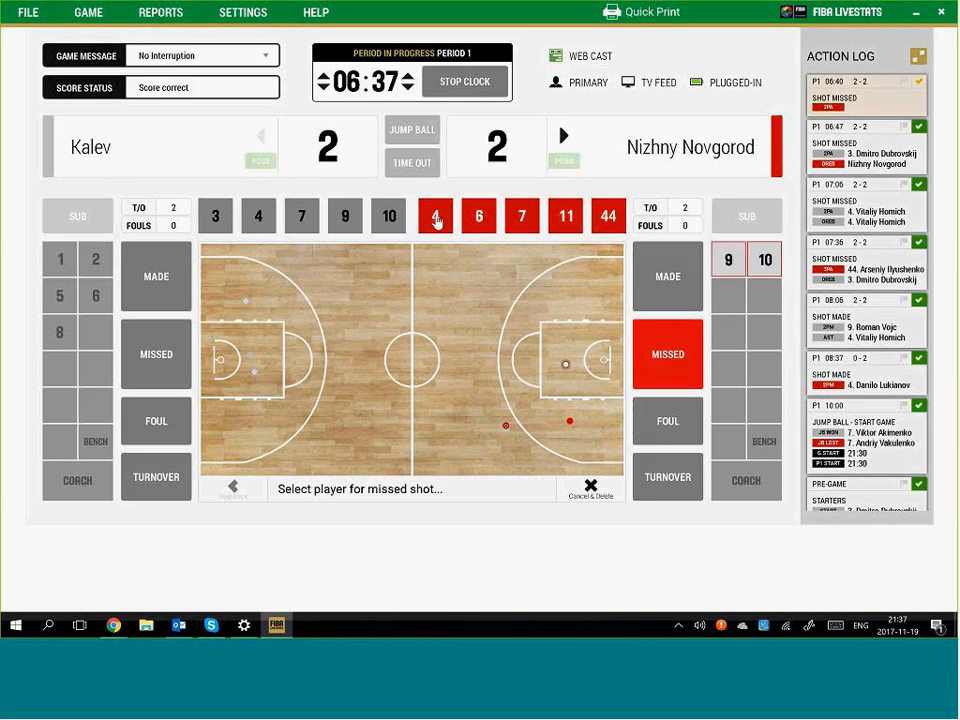
pyautogui.click(436, 220)
pyautogui.click(364, 255)
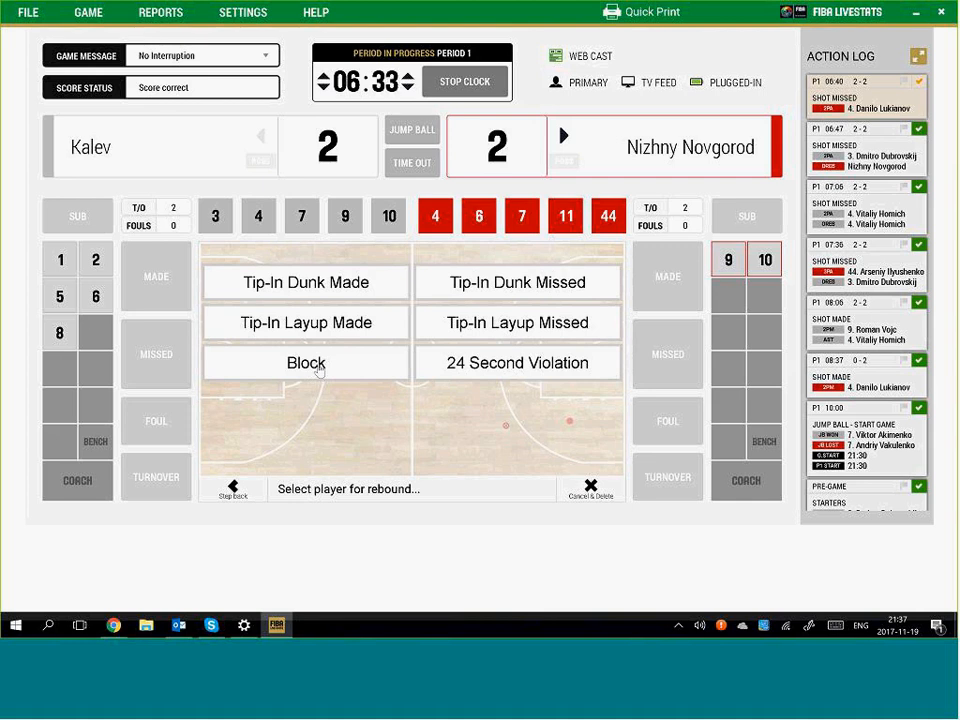
pyautogui.click(318, 368)
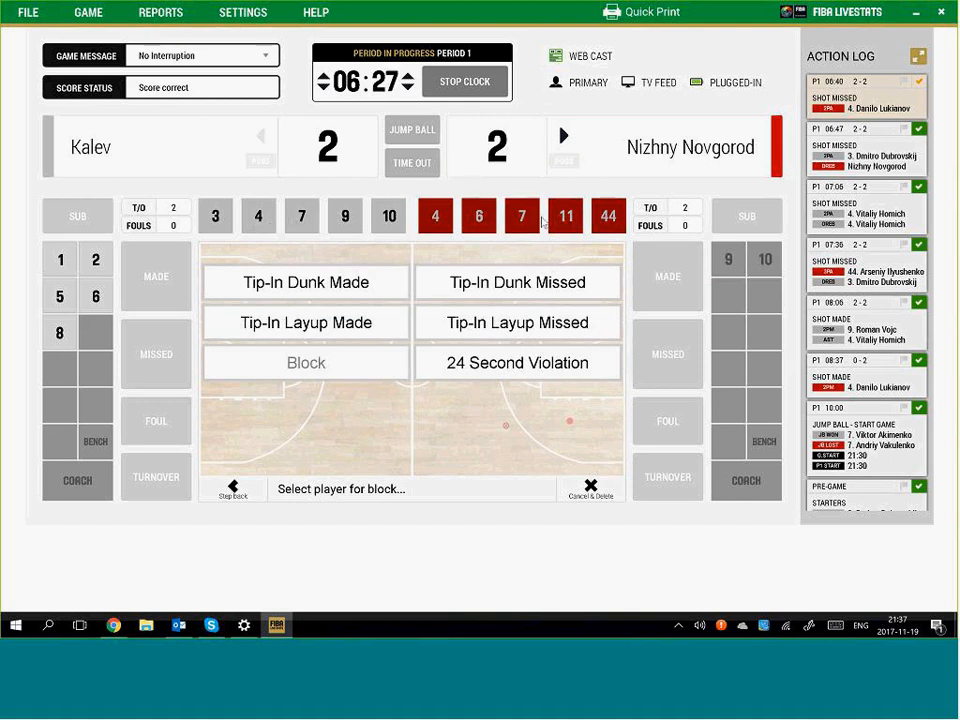
pyautogui.click(303, 217)
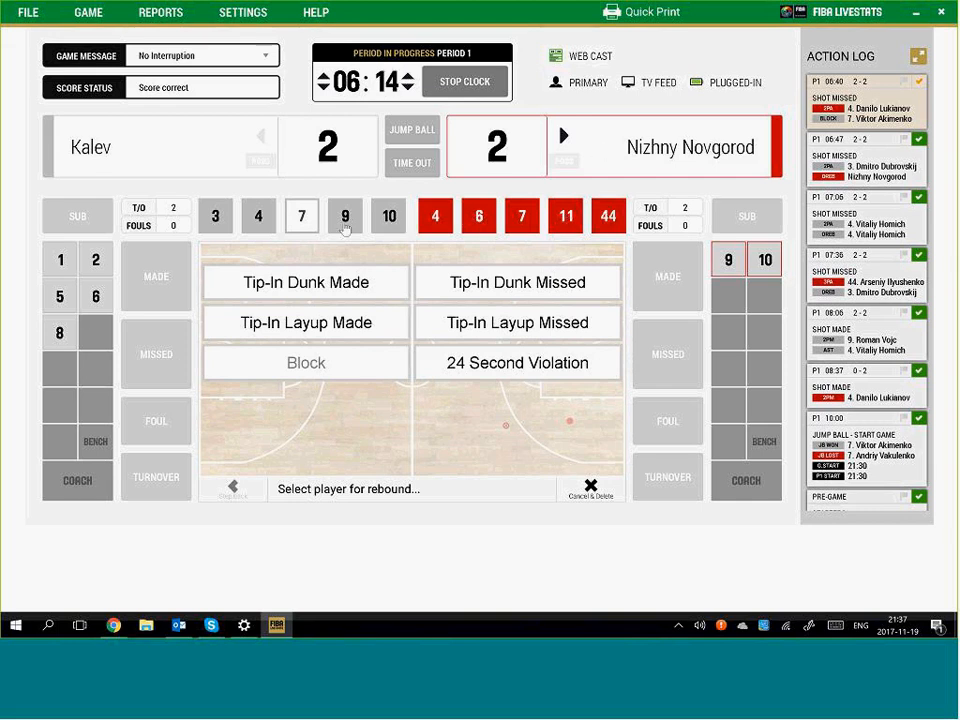
pyautogui.click(148, 150)
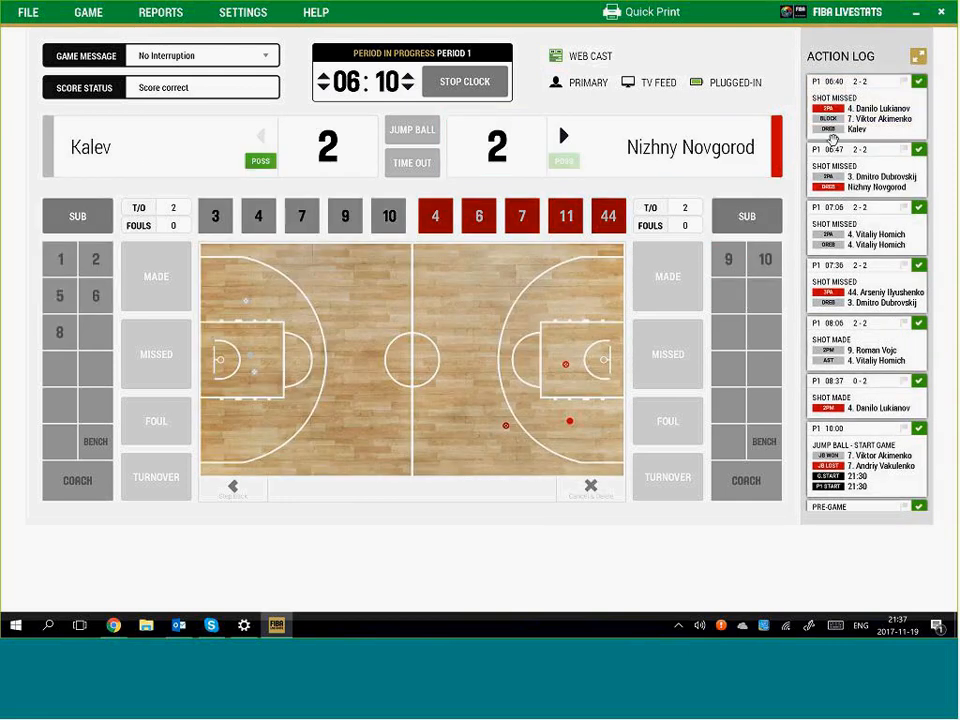
pyautogui.click(257, 348)
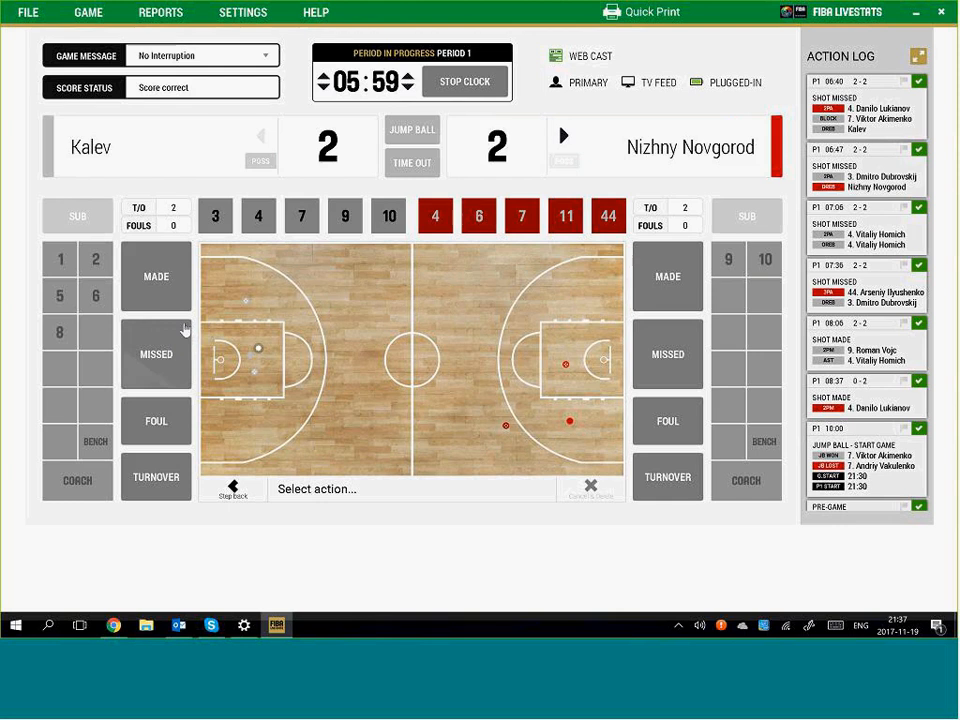
pyautogui.click(126, 333)
# Credit the missed jumpshot to Kalev #3, then #7's rebound and tip-in for 4–2; restart the clock
pyautogui.click(213, 217)
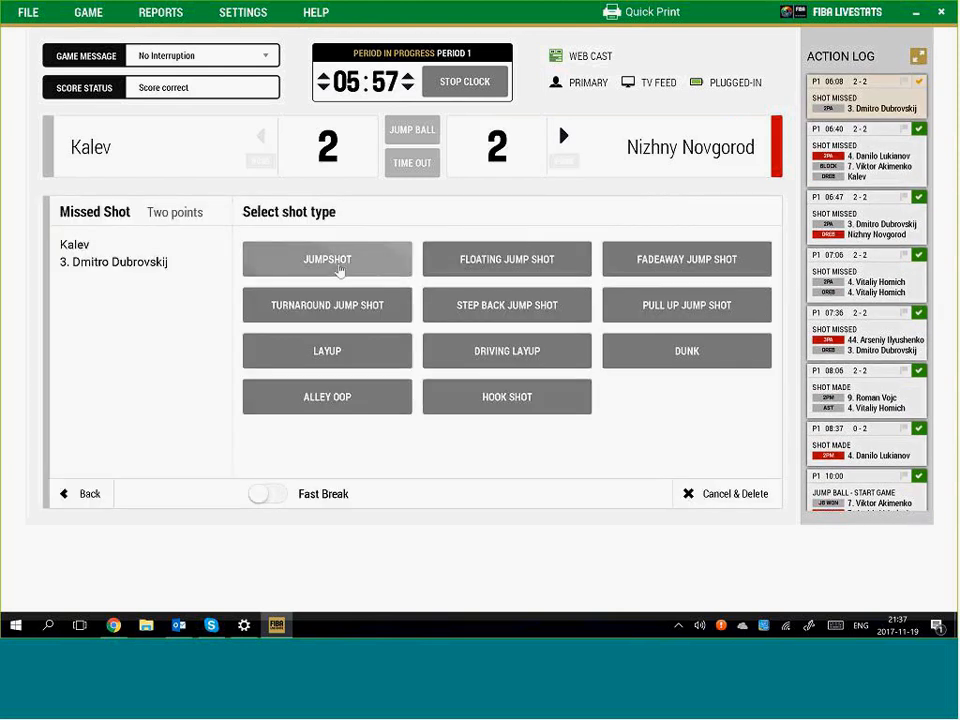
pyautogui.click(339, 273)
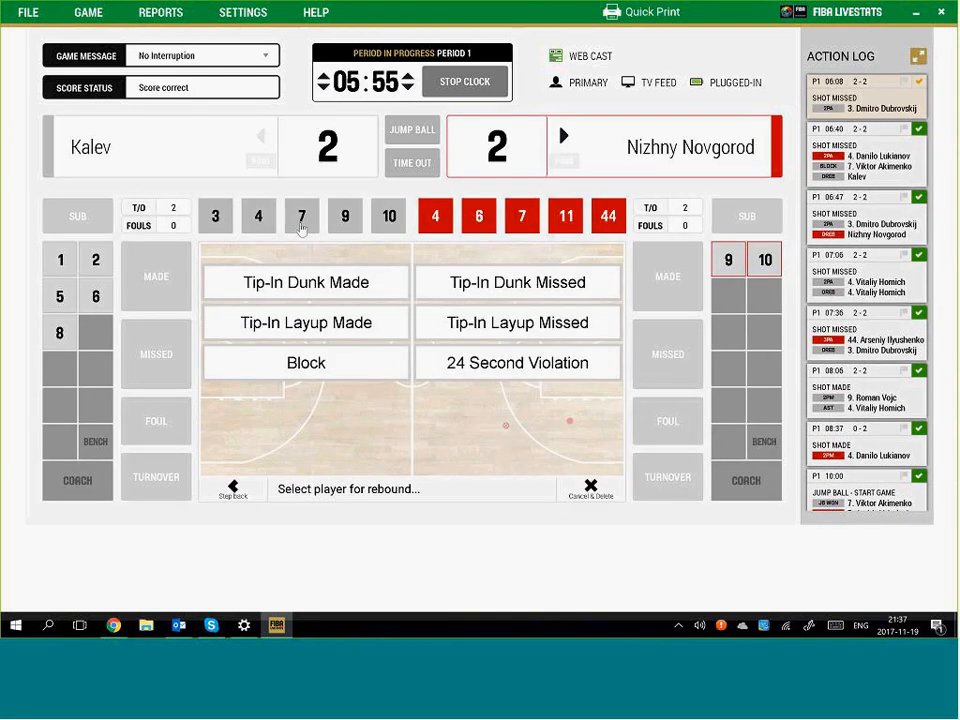
pyautogui.click(302, 221)
pyautogui.click(312, 327)
pyautogui.click(302, 219)
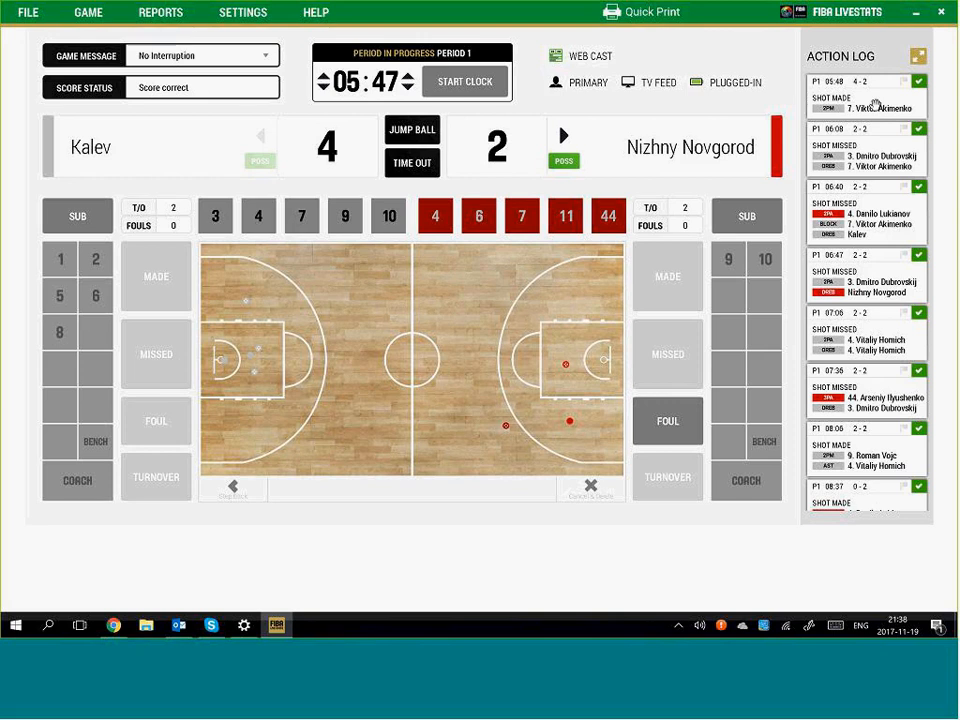
pyautogui.click(465, 81)
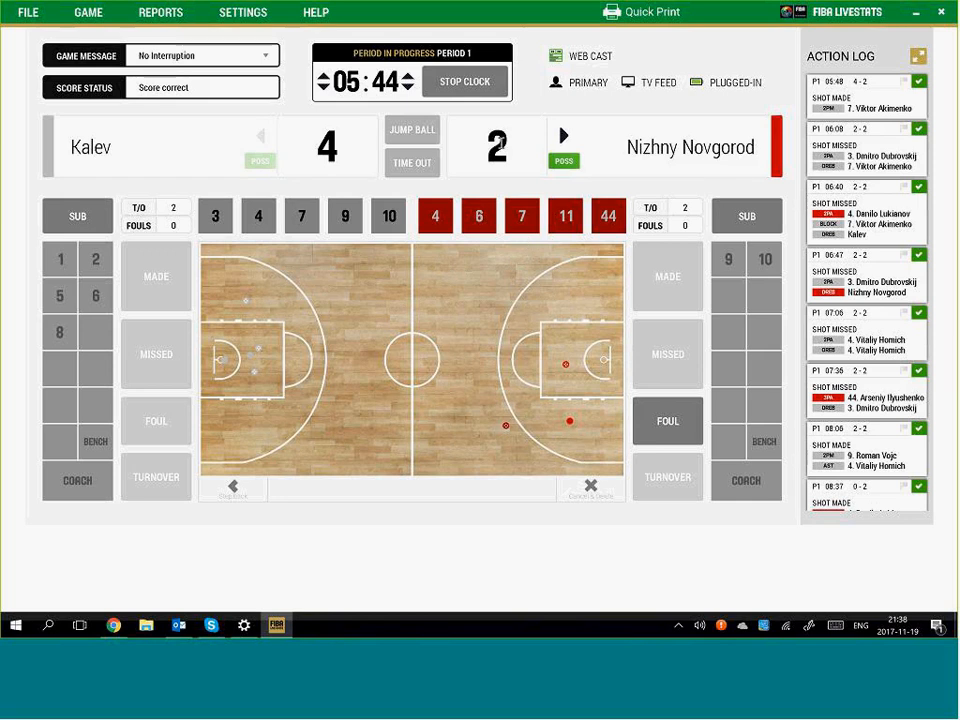
# Log Nizhny Novgorod #6's missed jumpshot near the right basket and a 24 Second Violation turnover, then restart the clock
pyautogui.click(479, 85)
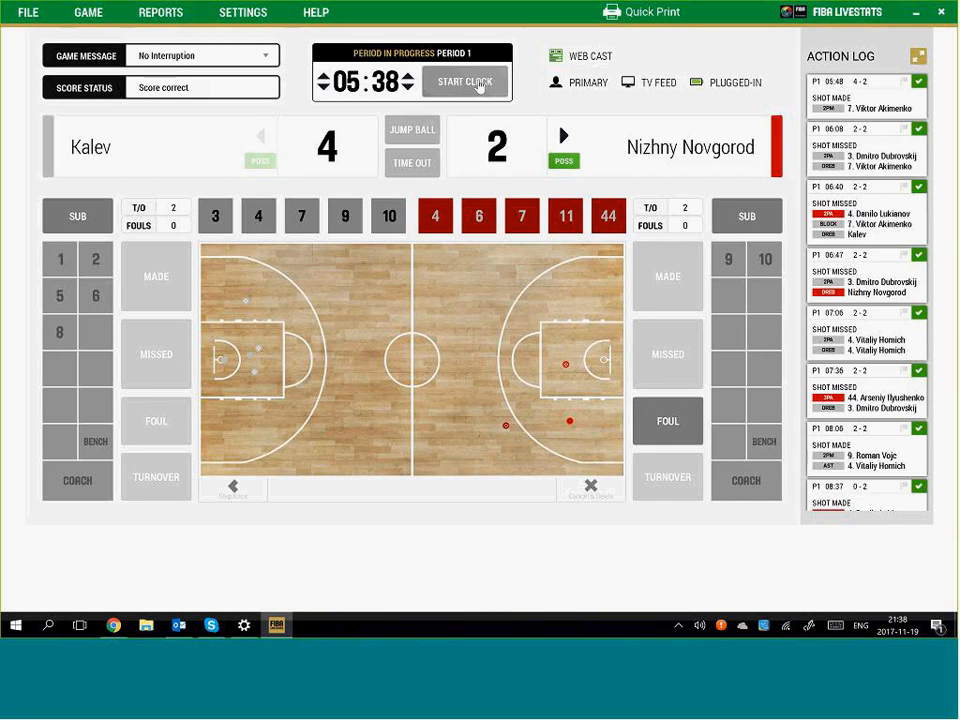
pyautogui.click(575, 373)
pyautogui.click(668, 356)
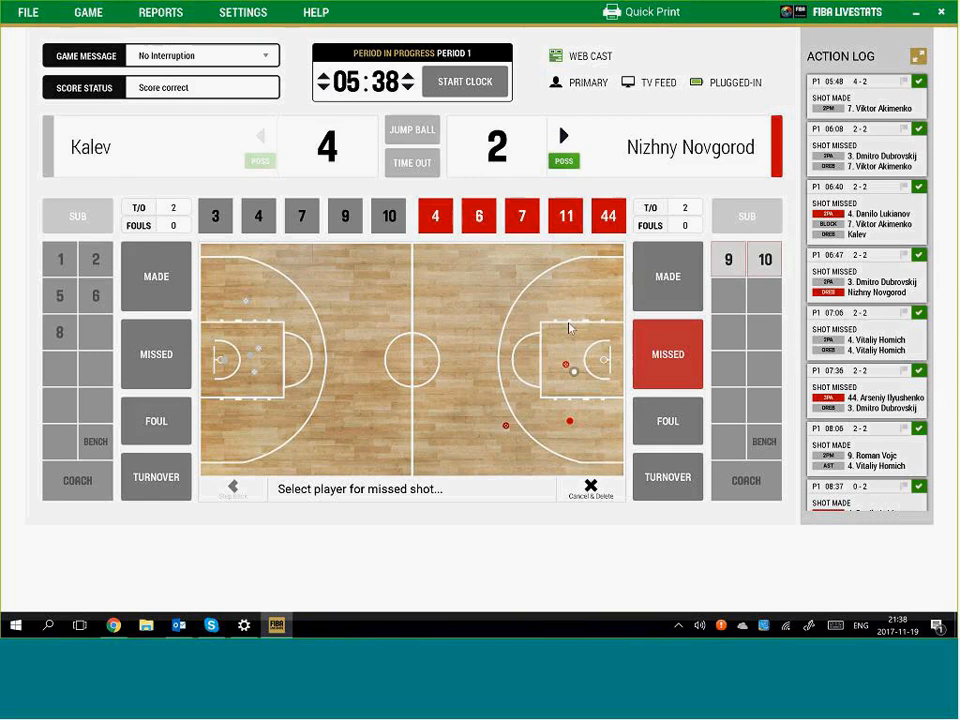
pyautogui.click(479, 216)
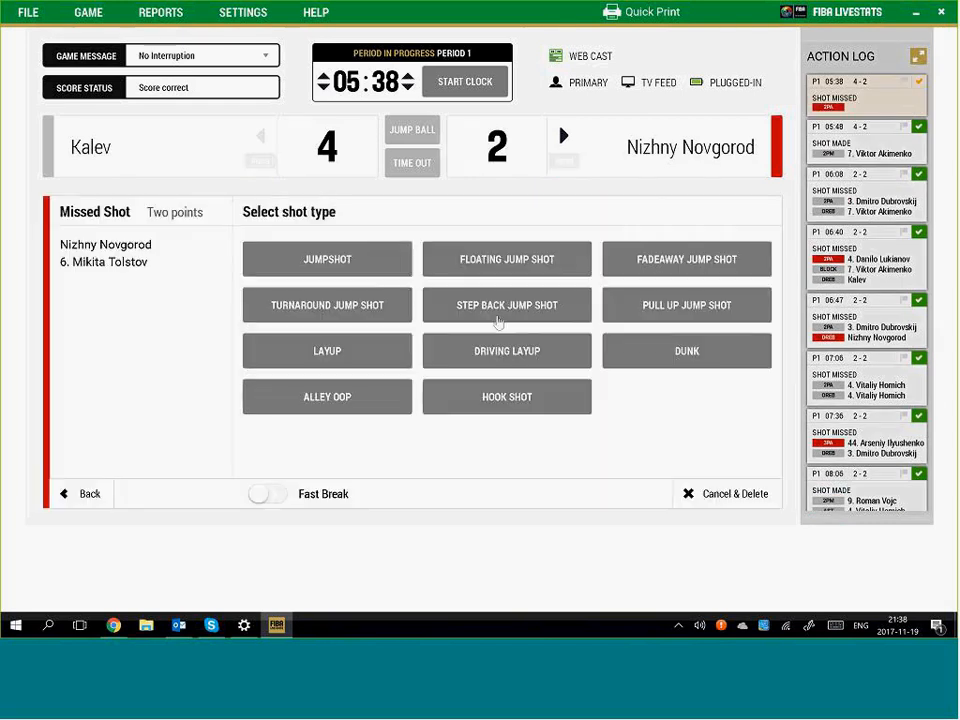
pyautogui.click(380, 271)
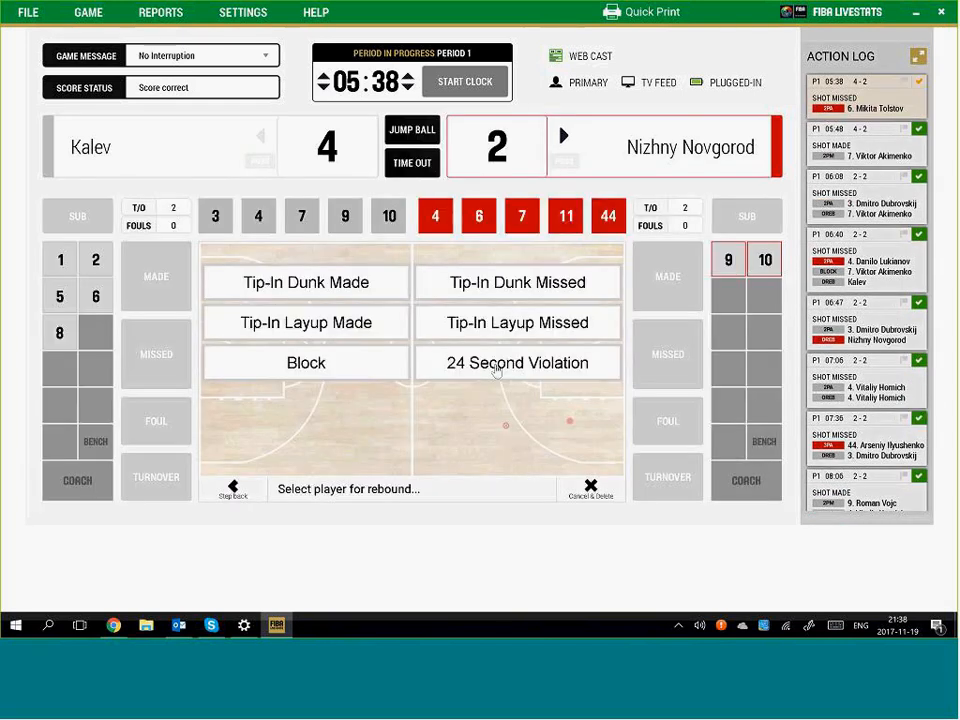
pyautogui.click(564, 367)
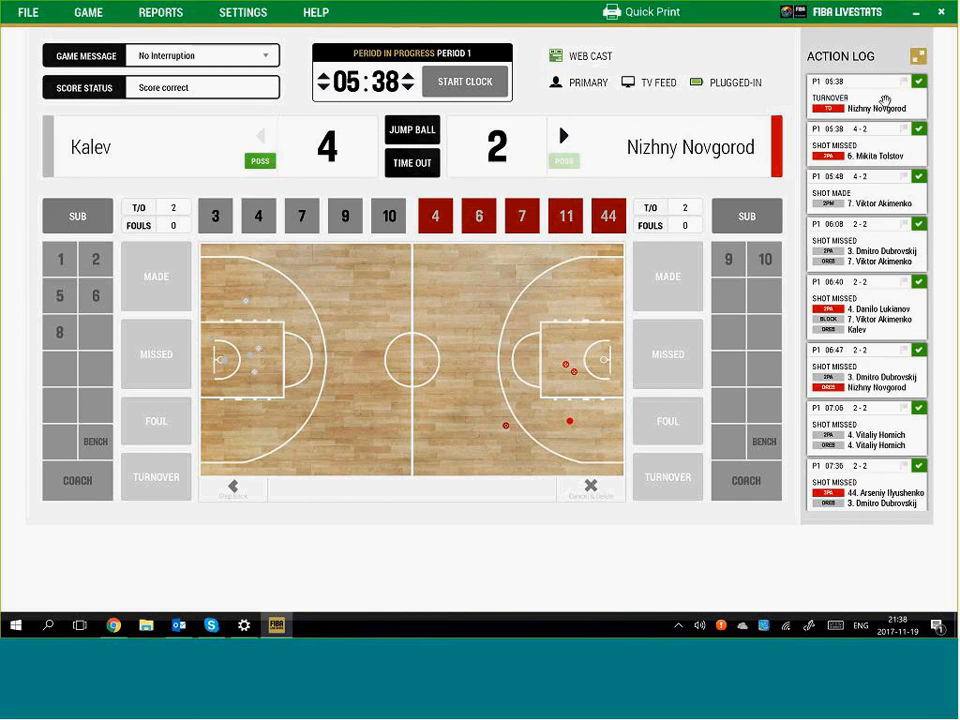
pyautogui.click(469, 87)
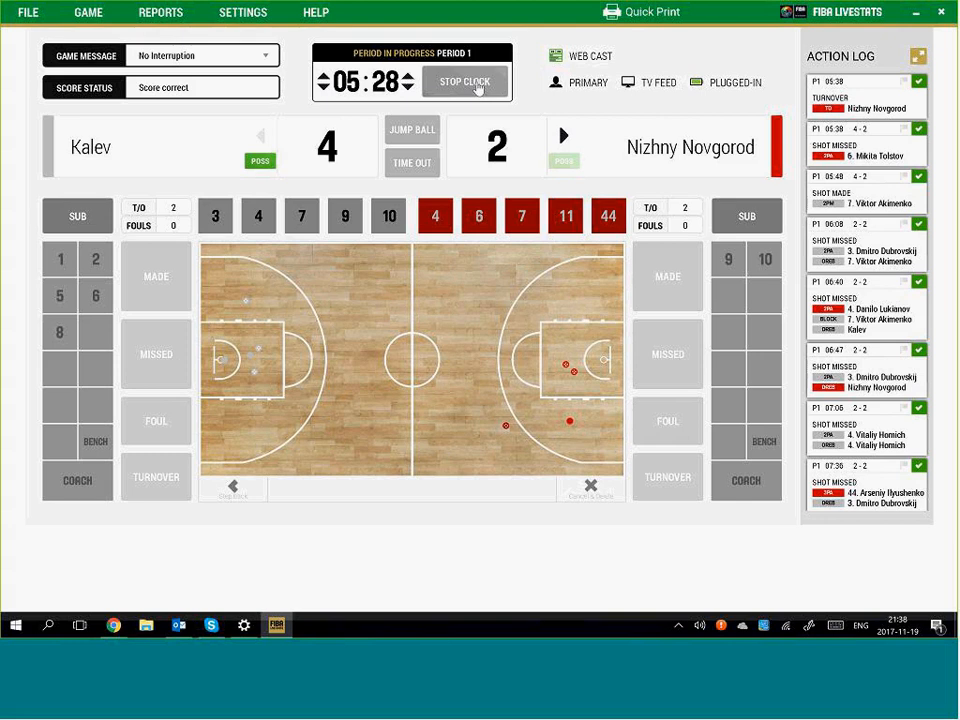
# Log Nizhny Novgorod #4's missed shot at the top of the right half, rebounded by Kalev #4
pyautogui.click(519, 277)
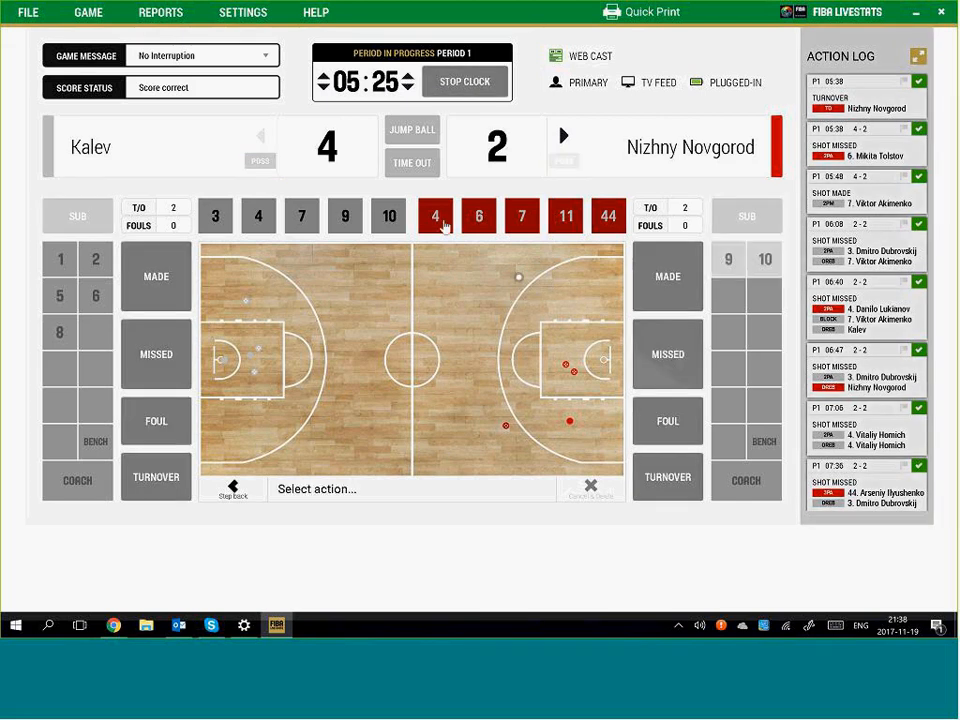
pyautogui.click(445, 227)
pyautogui.click(381, 270)
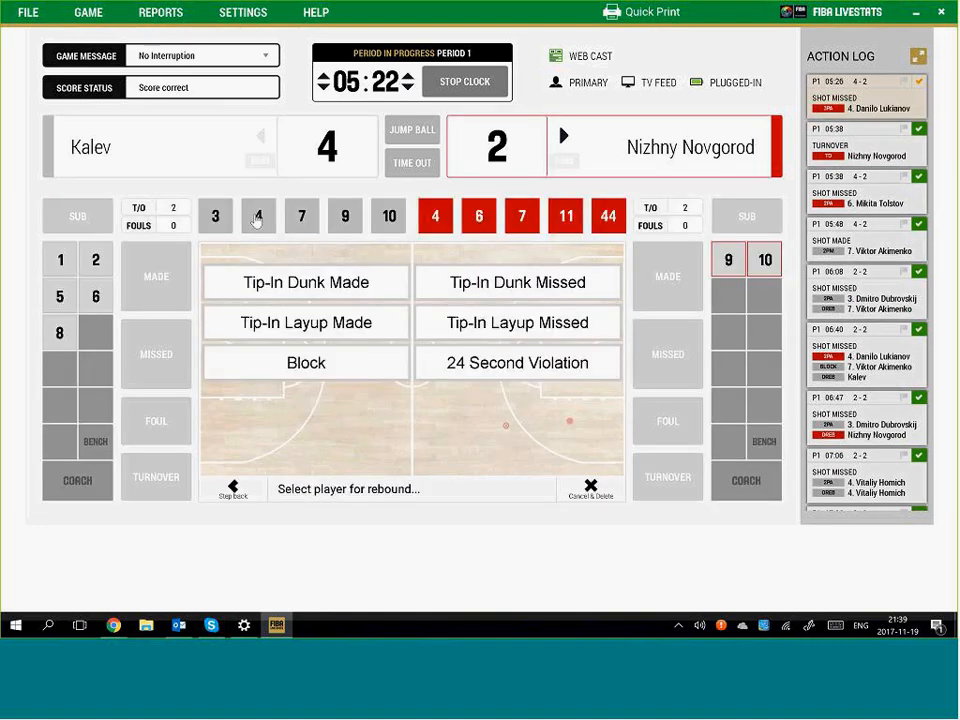
pyautogui.click(257, 220)
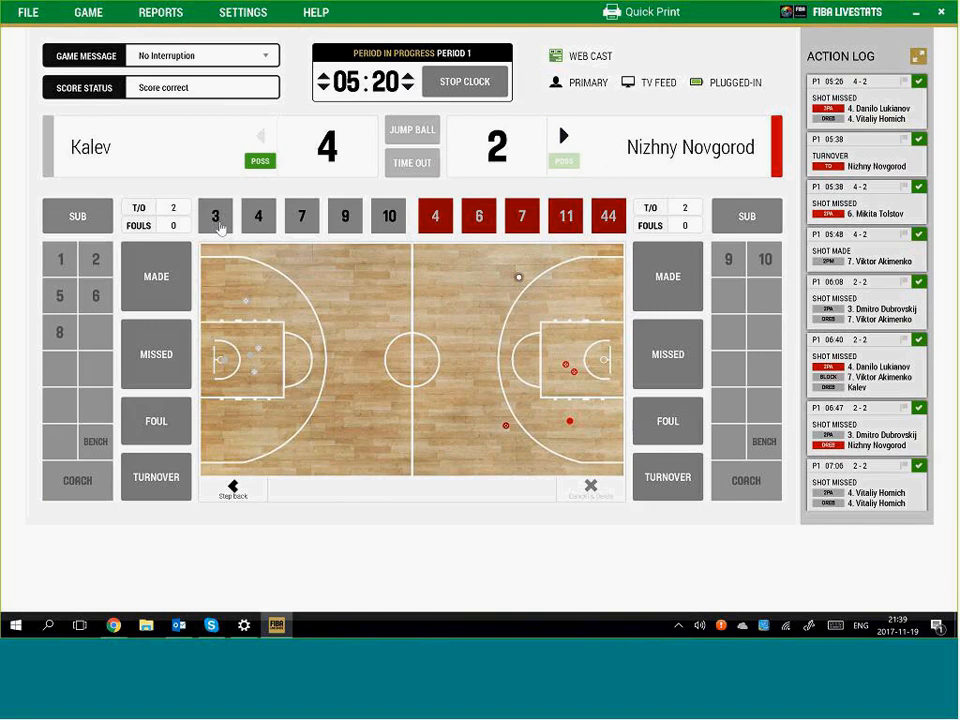
# Log Kalev #3's made unassisted jumpshot
pyautogui.click(321, 391)
pyautogui.click(216, 217)
pyautogui.click(341, 267)
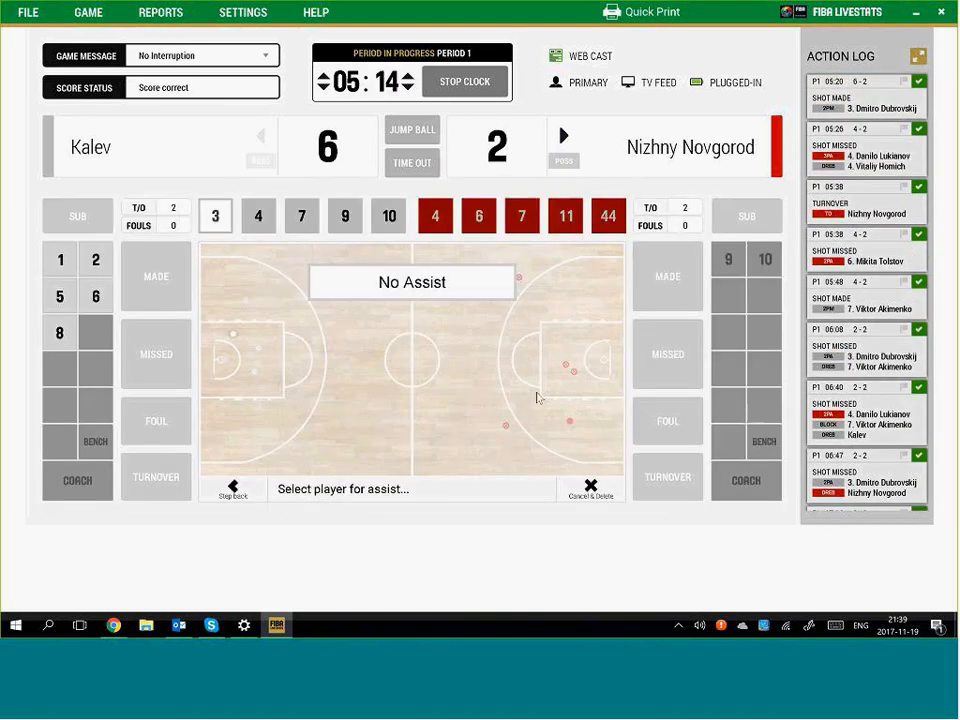
pyautogui.click(480, 272)
# Log Nizhny Novgorod #11's made shot from the lower right key, making it 6–4
pyautogui.click(583, 409)
pyautogui.click(655, 284)
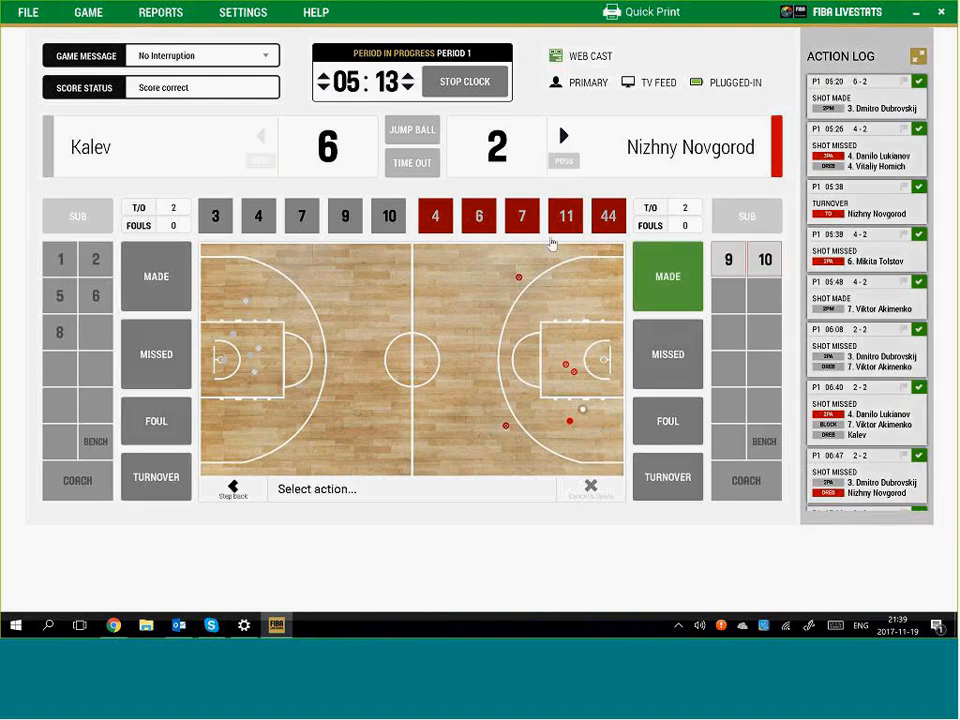
pyautogui.click(560, 222)
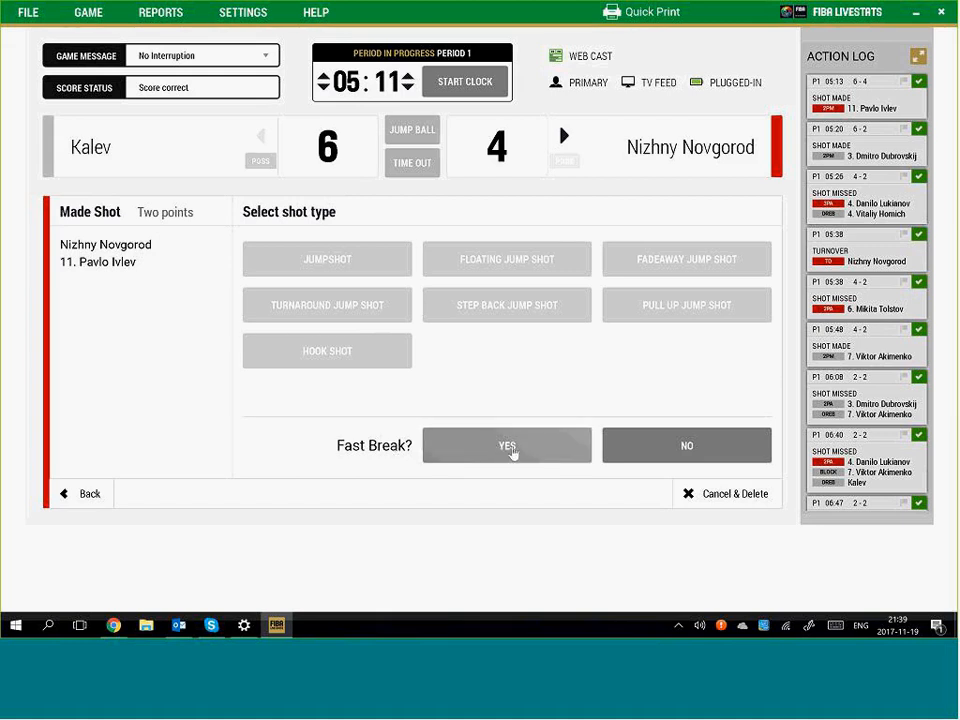
# Finish Nizhny Novgorod #11's made two as no fast break and unassisted, with the clock restarted
pyautogui.click(698, 450)
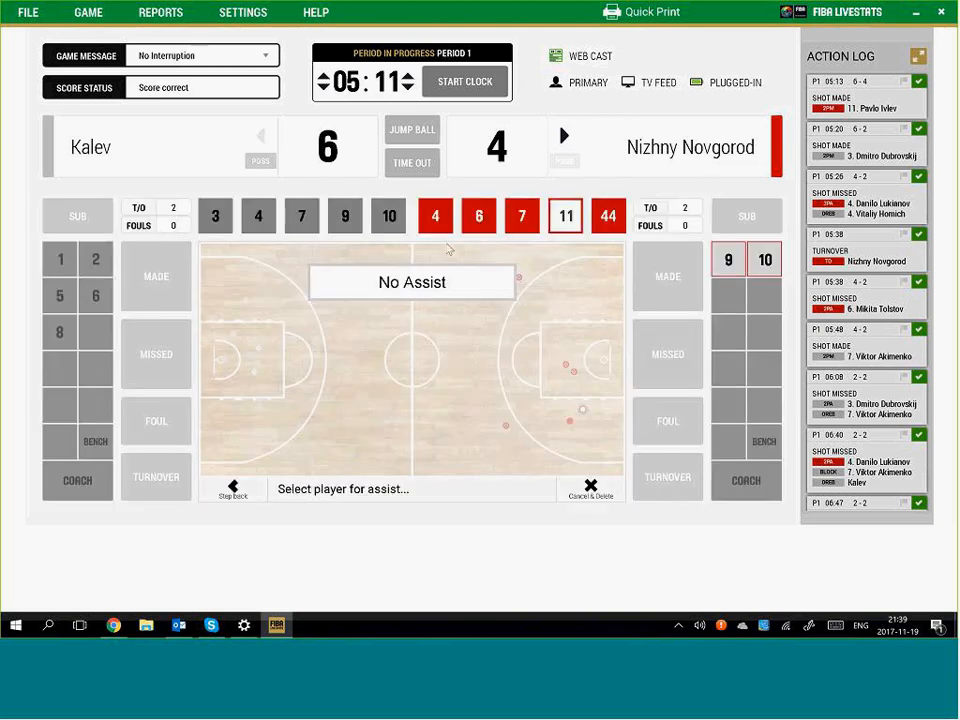
pyautogui.click(462, 87)
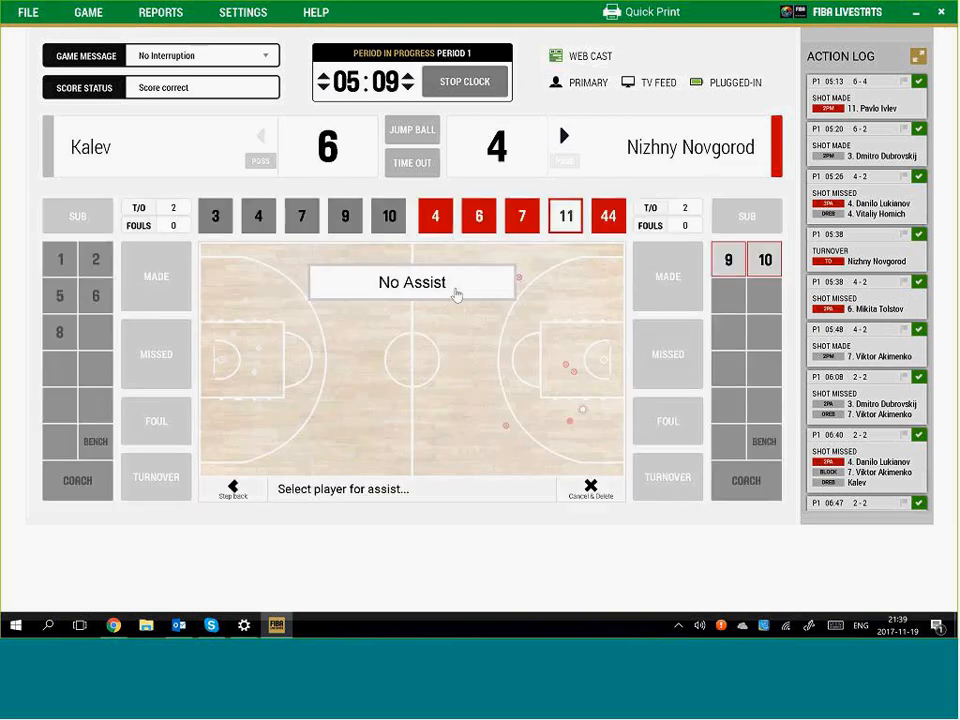
pyautogui.click(455, 287)
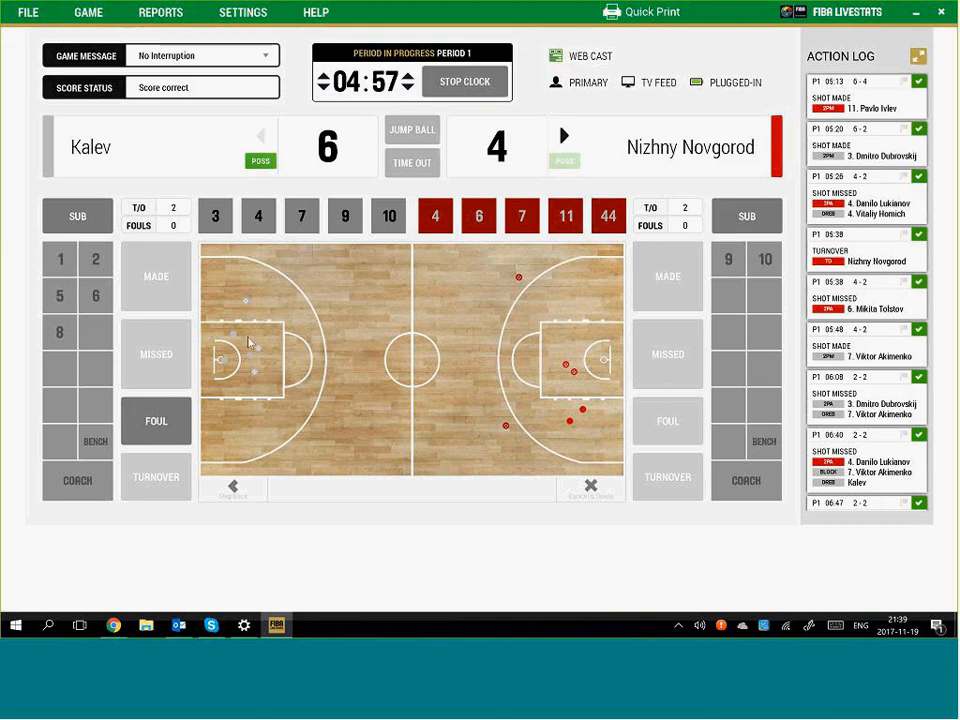
# Stop the clock and log Kalev #3's made unassisted two-pointer
pyautogui.click(447, 90)
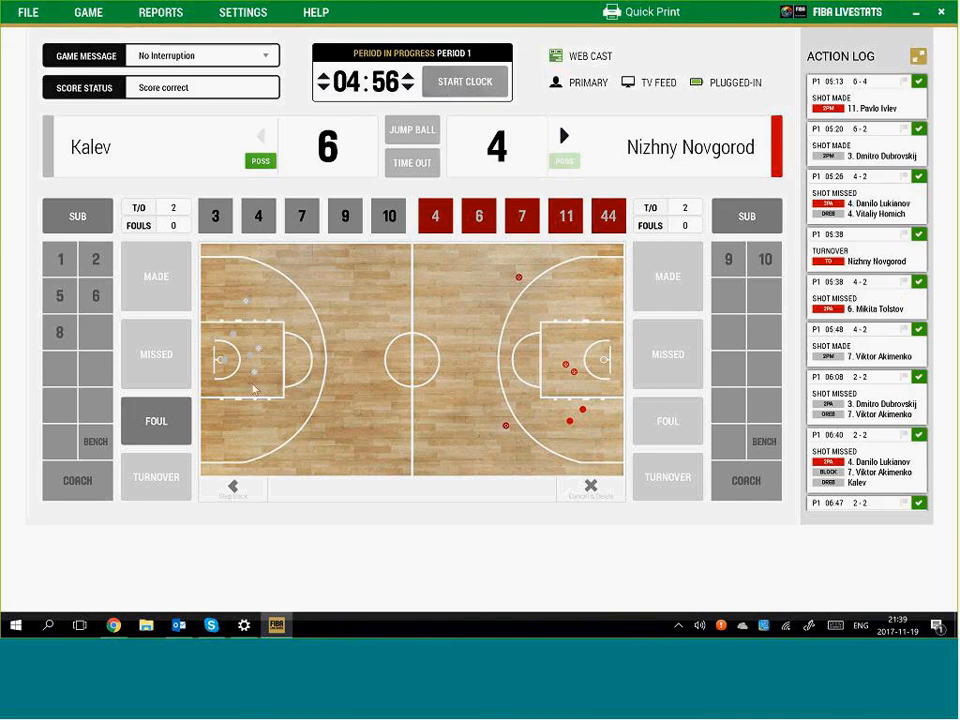
pyautogui.click(246, 340)
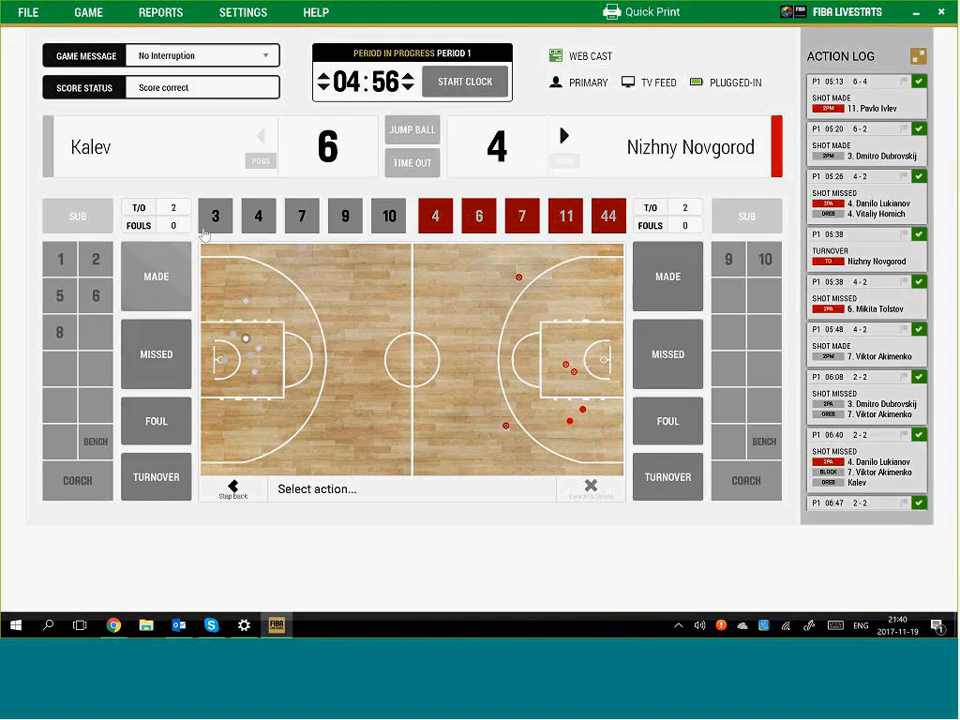
pyautogui.click(156, 276)
pyautogui.click(215, 216)
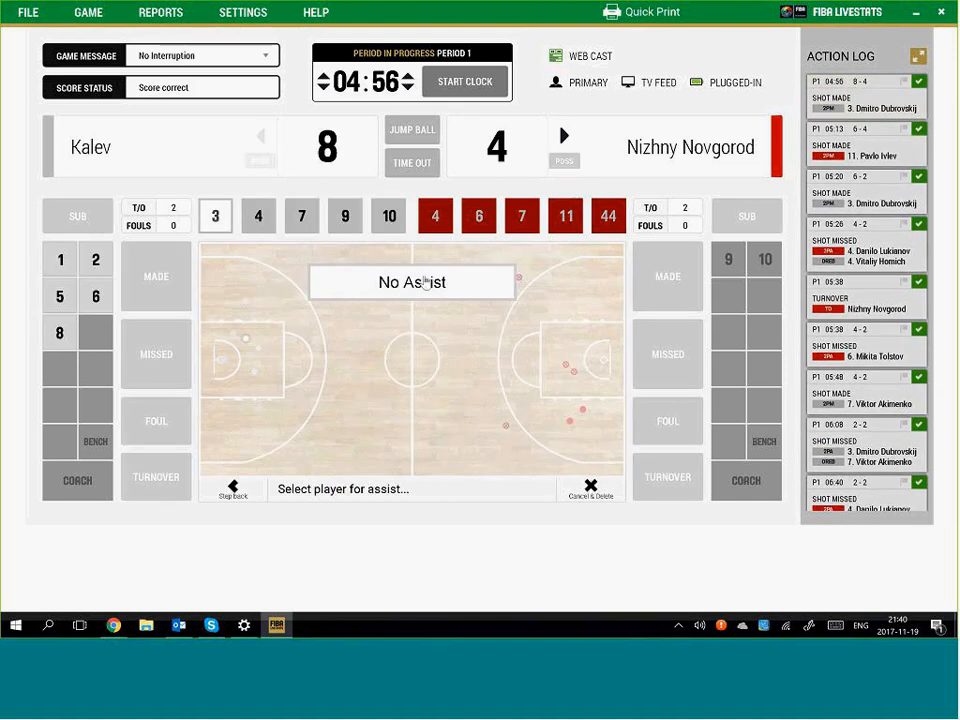
pyautogui.click(425, 283)
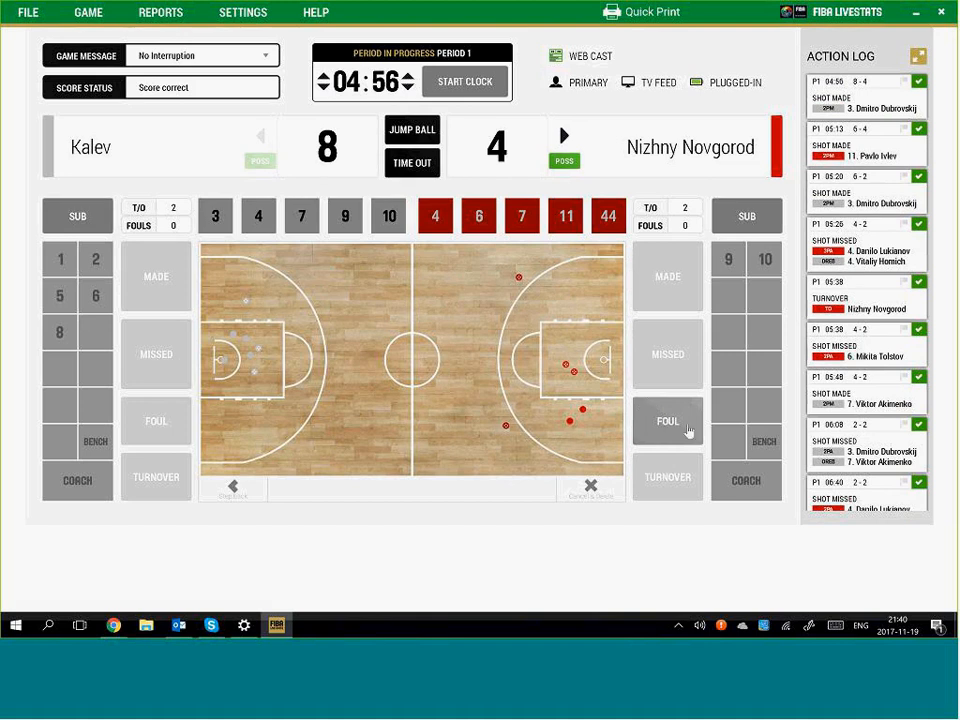
# Log Nizhny Novgorod #7's shooting foul on Kalev #3 with one made free throw
pyautogui.click(670, 423)
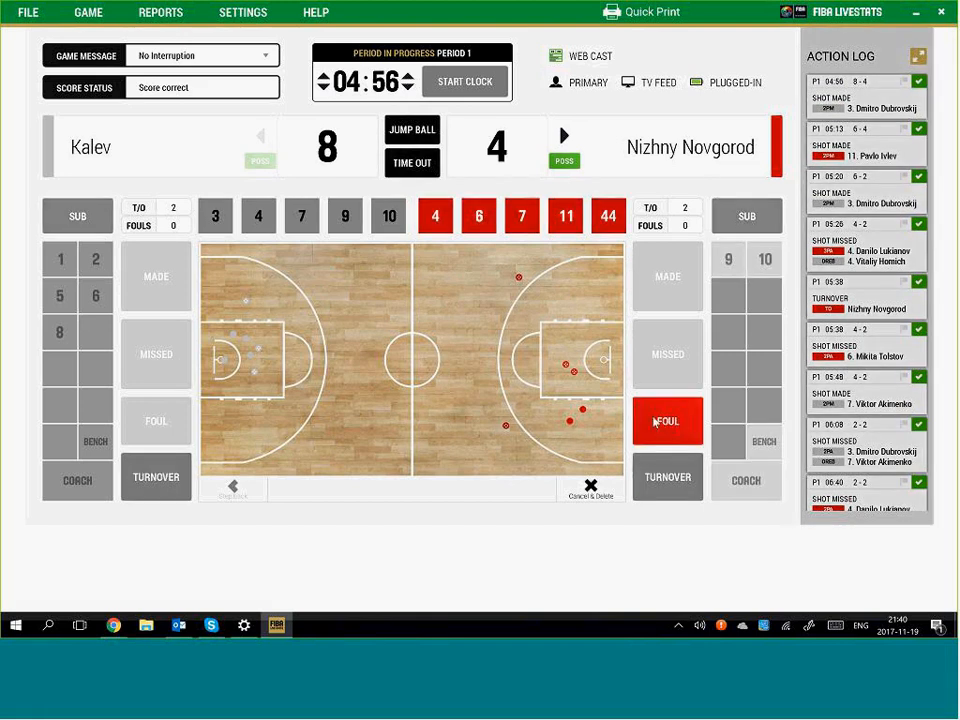
pyautogui.click(523, 216)
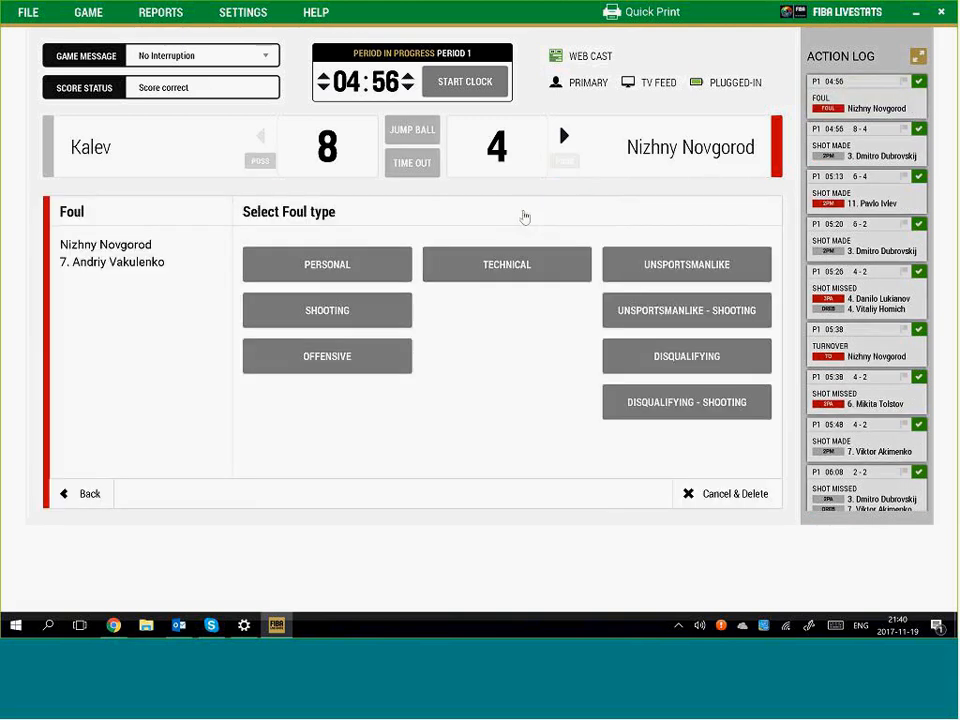
pyautogui.click(344, 313)
pyautogui.click(217, 215)
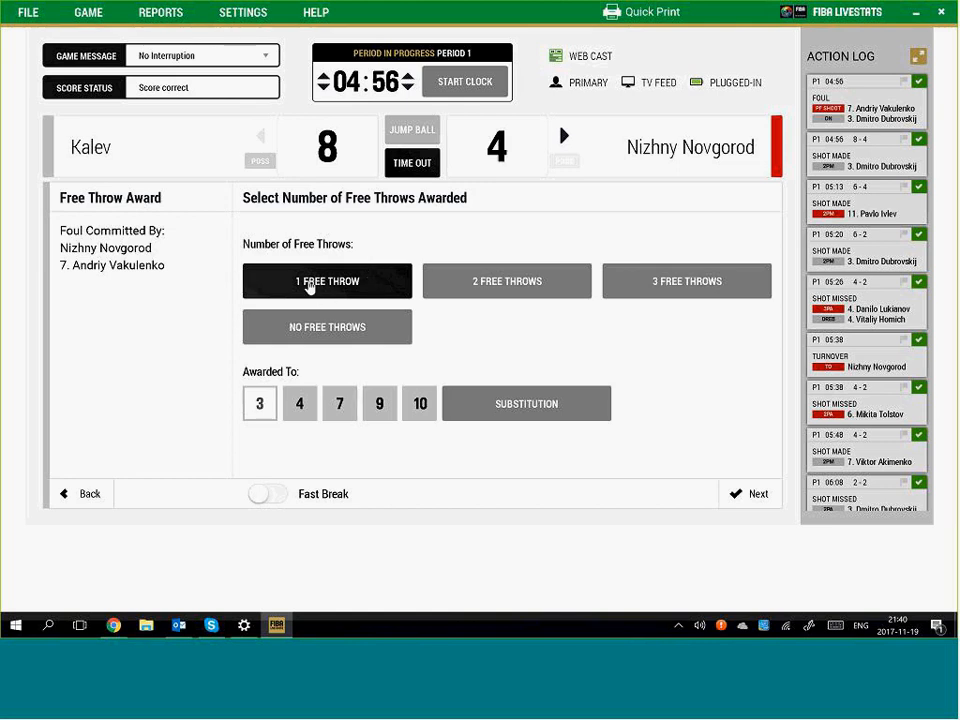
pyautogui.click(754, 497)
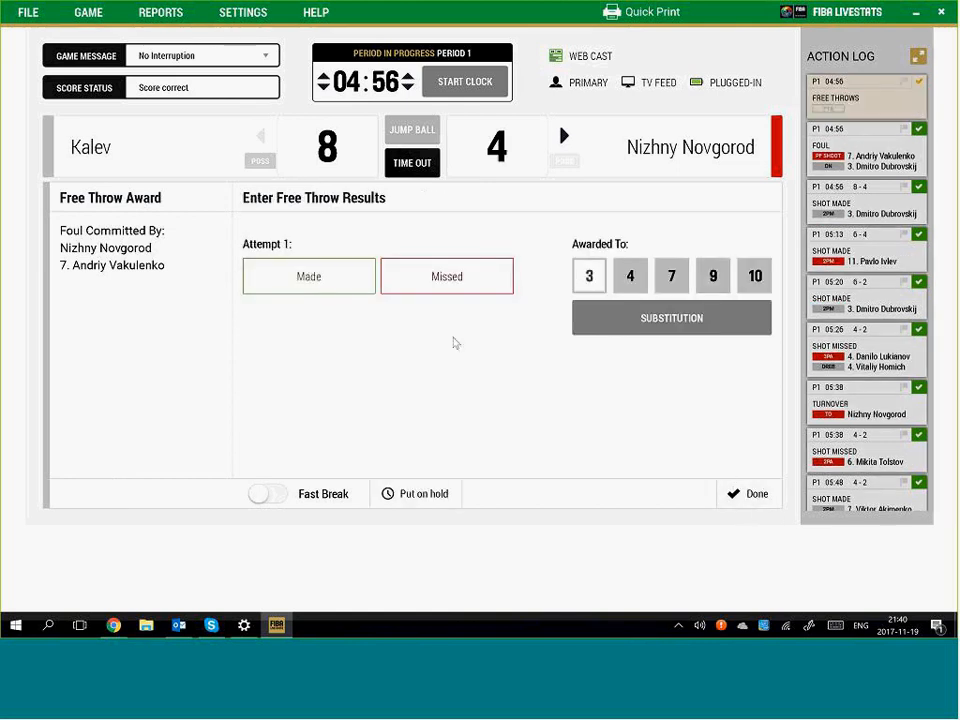
pyautogui.click(312, 280)
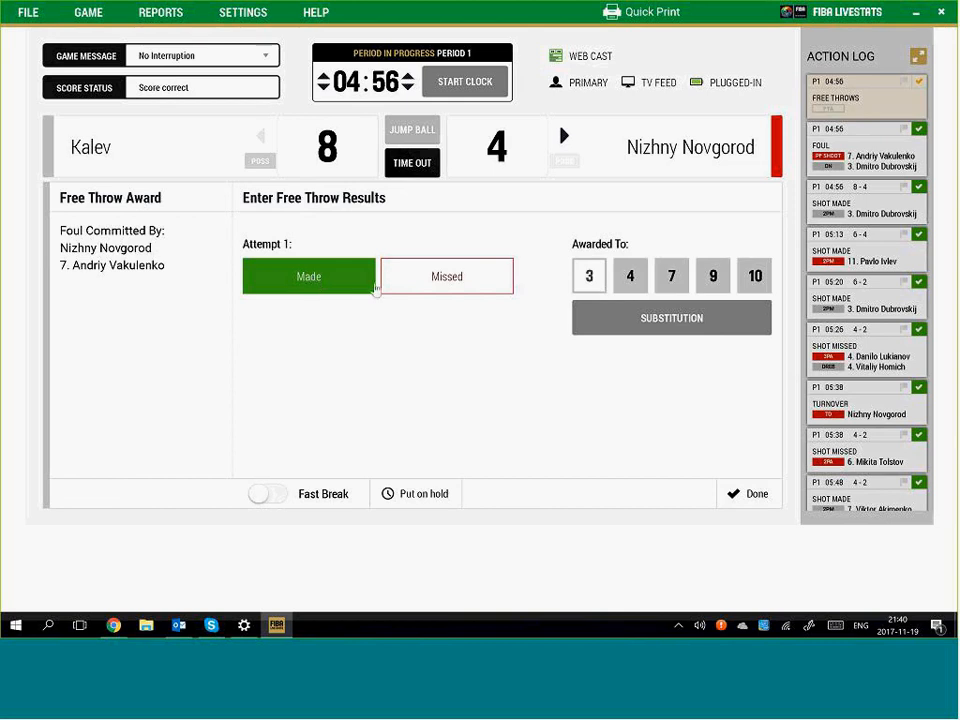
pyautogui.click(318, 280)
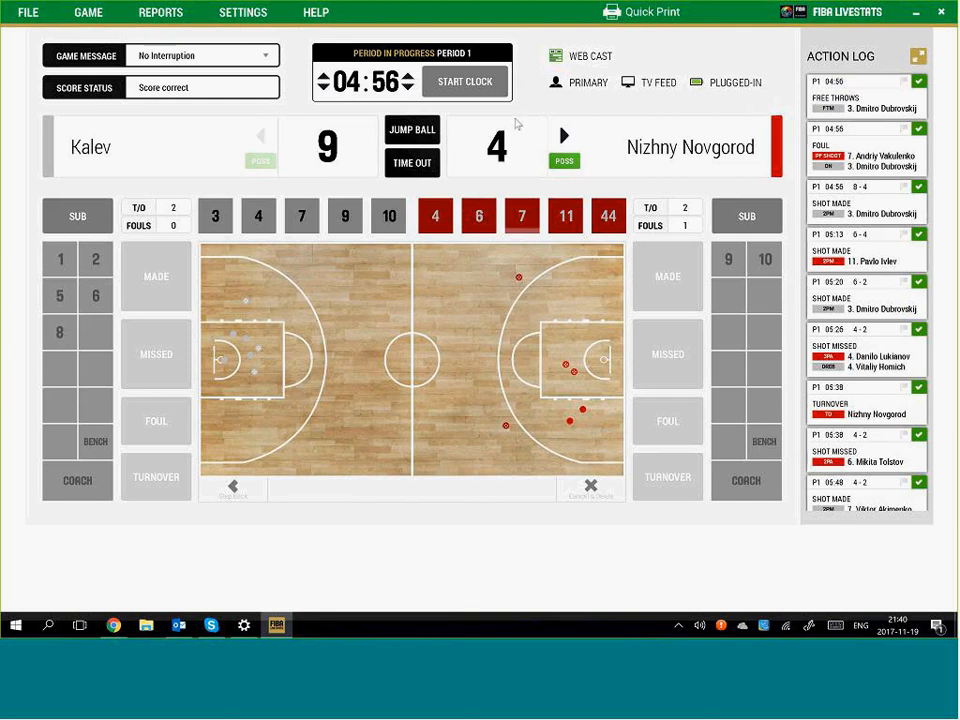
# Restart the clock and log Nizhny Novgorod #7's unassisted fast-break made two
pyautogui.click(465, 81)
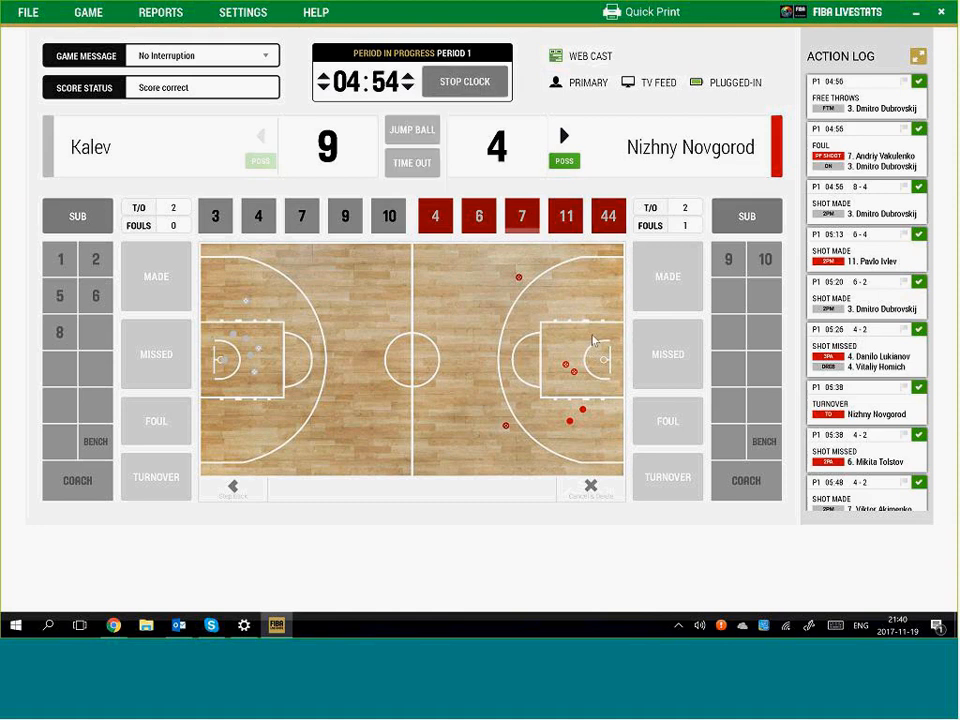
pyautogui.click(592, 335)
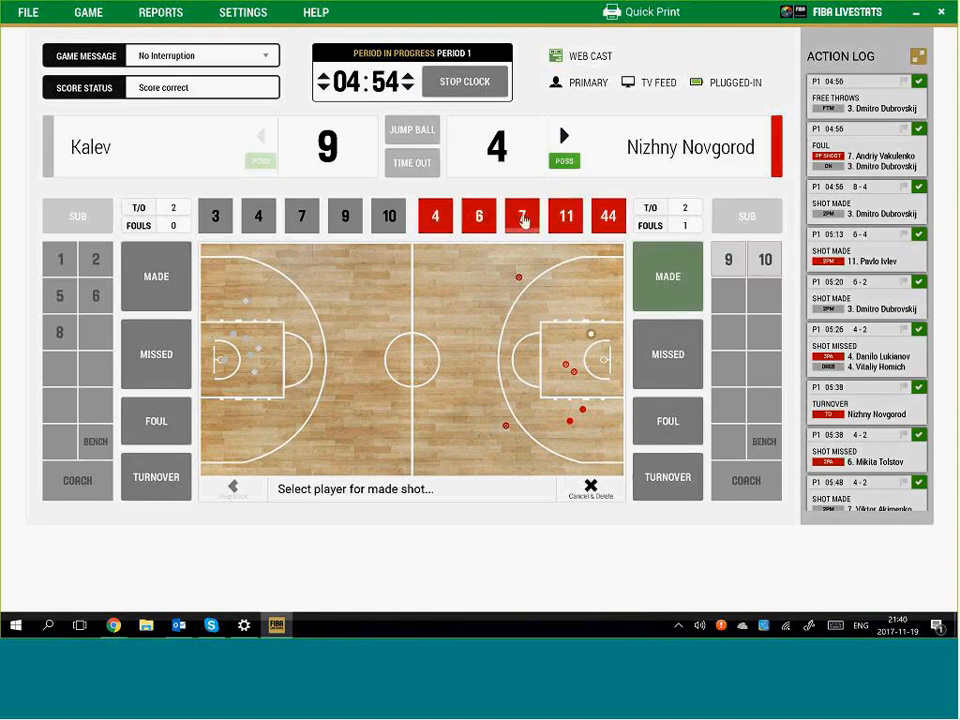
pyautogui.click(523, 219)
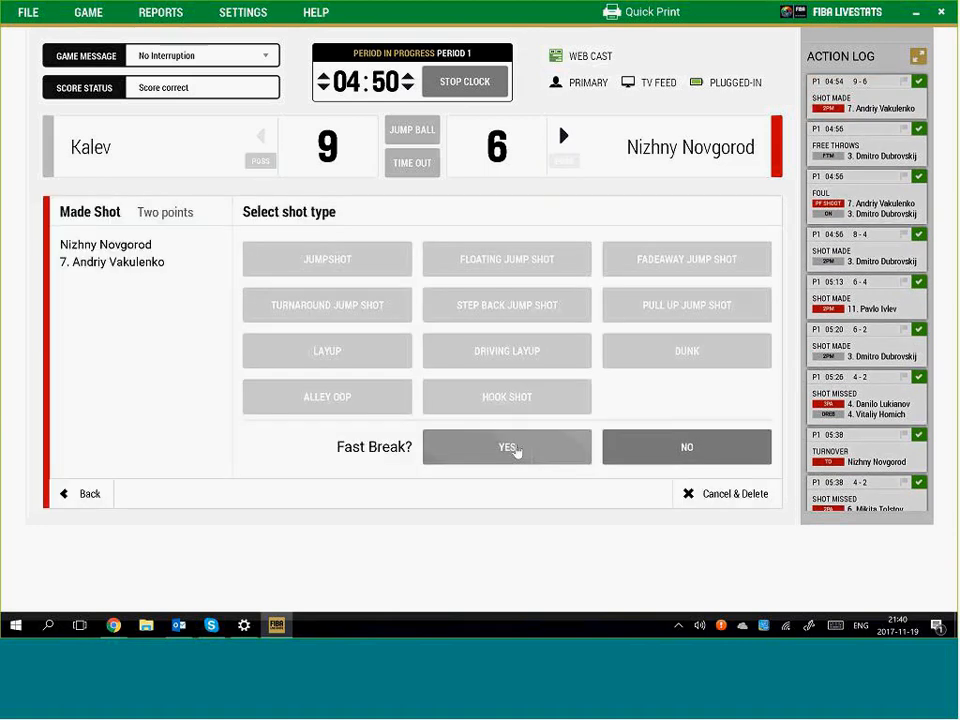
pyautogui.click(515, 452)
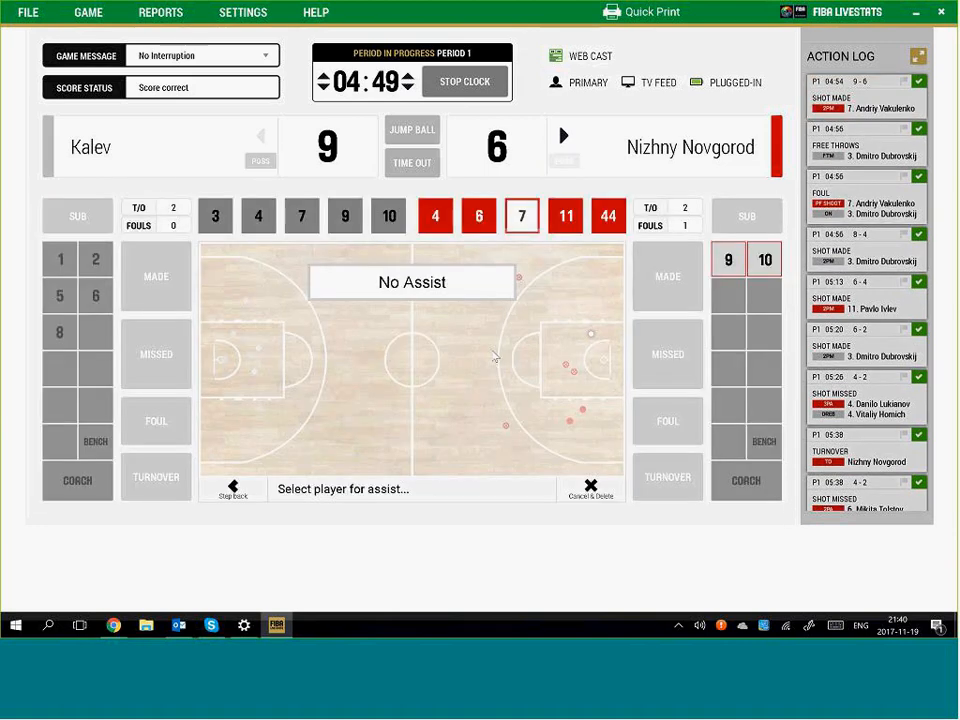
pyautogui.click(442, 286)
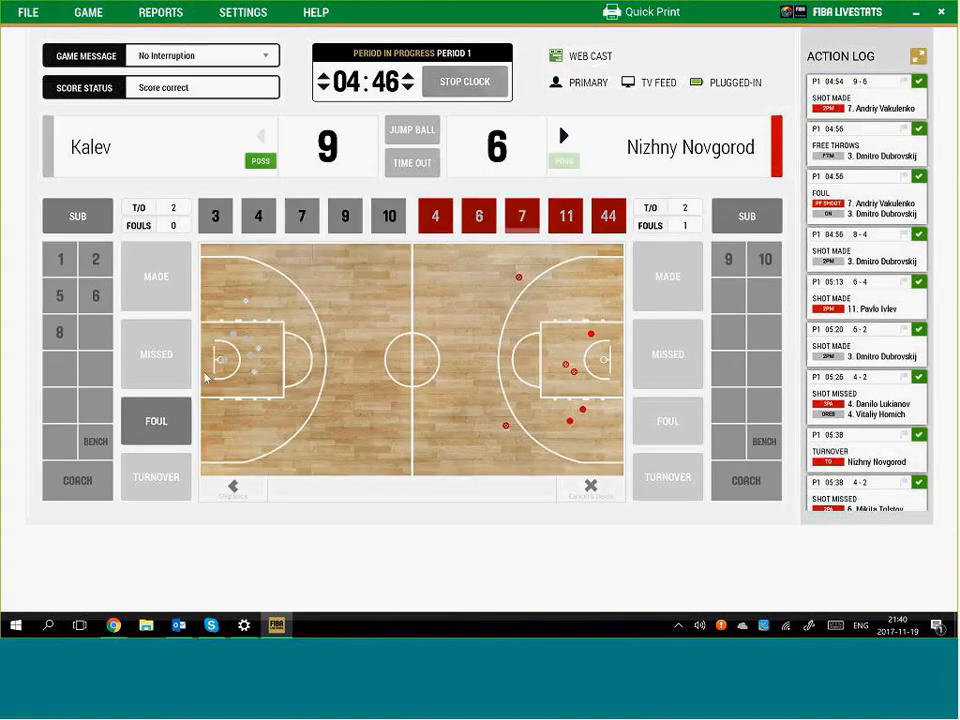
# Stop the clock and log Kalev #4's shooting foul on #7, with one made free throw
pyautogui.click(157, 425)
pyautogui.click(158, 426)
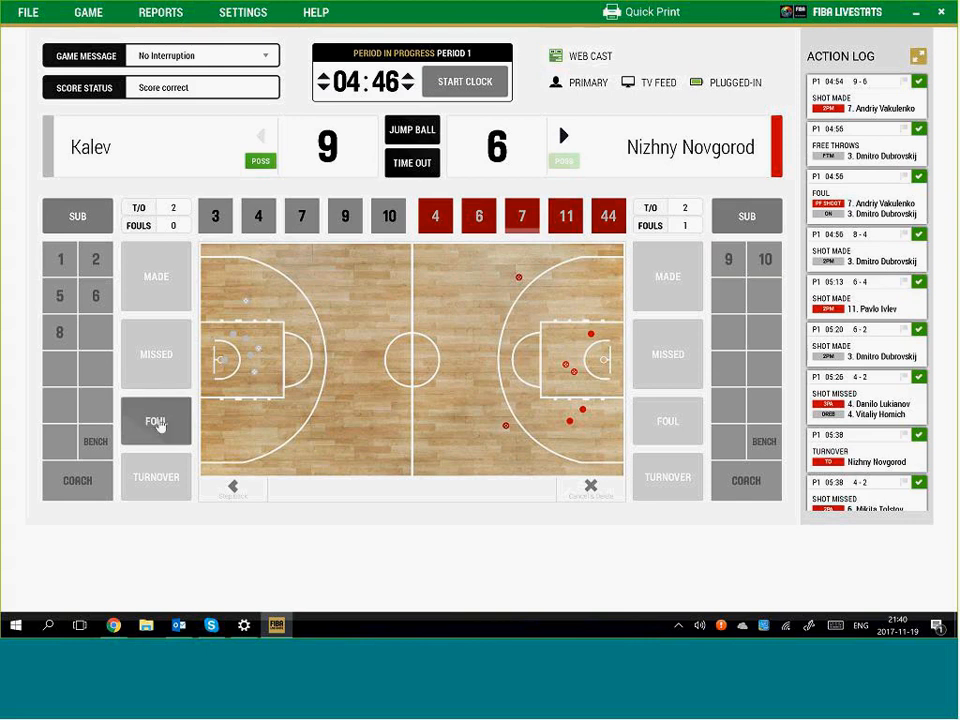
pyautogui.click(157, 425)
pyautogui.click(258, 216)
pyautogui.click(330, 311)
pyautogui.click(522, 216)
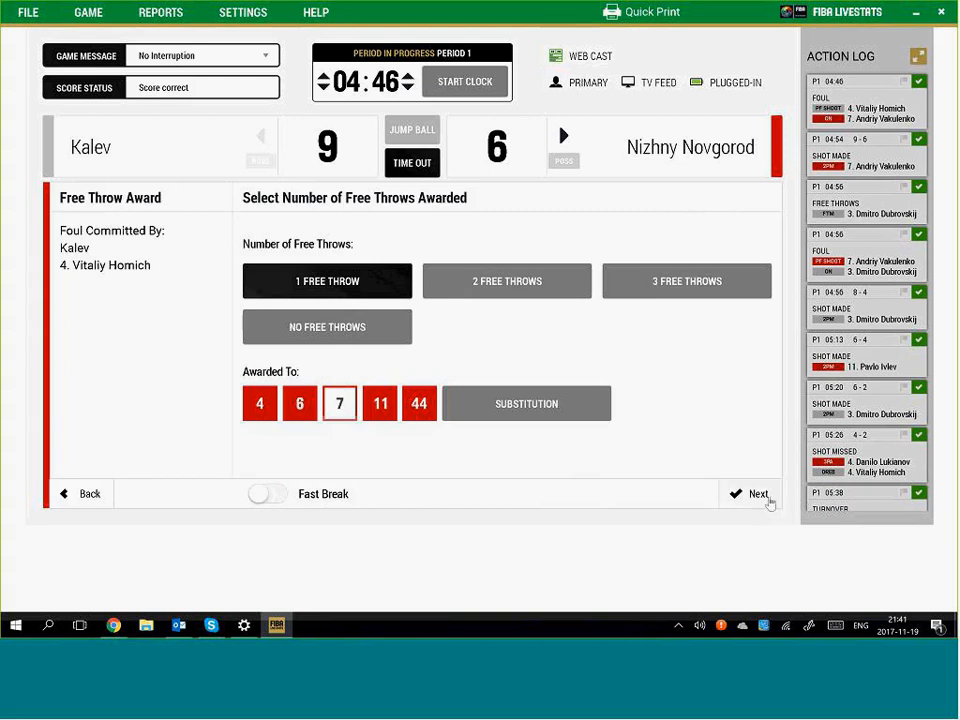
pyautogui.click(758, 495)
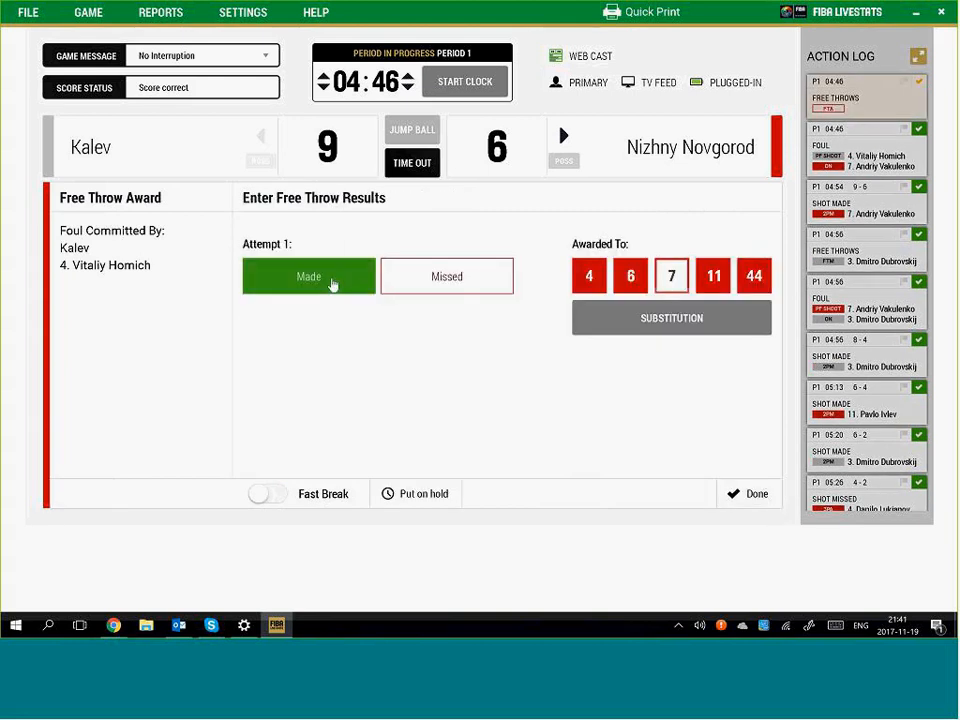
pyautogui.click(334, 285)
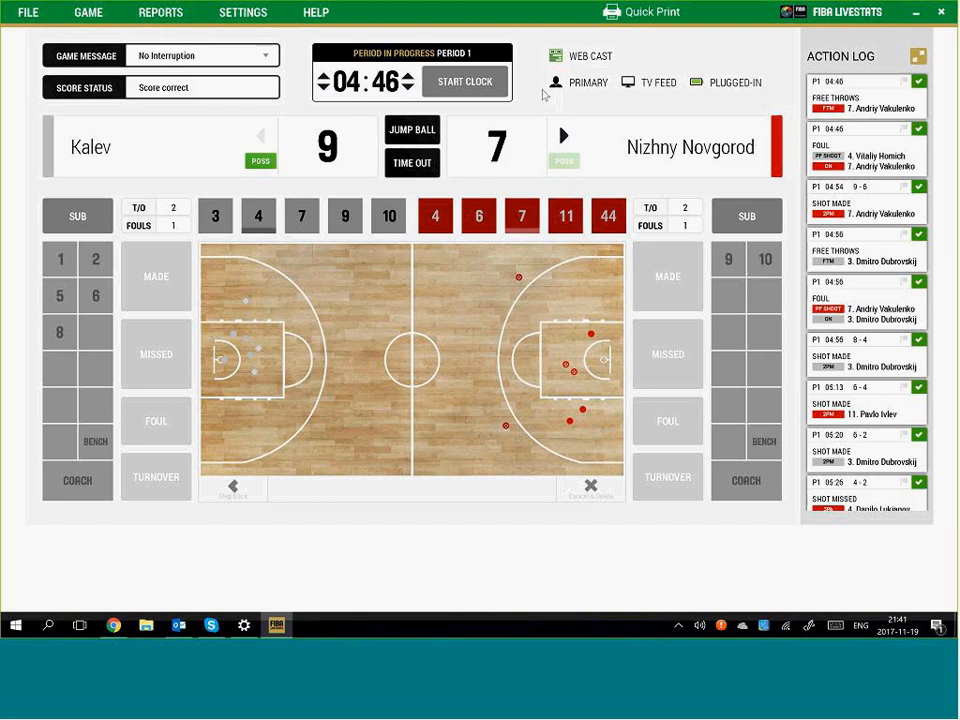
# Log Nizhny Novgorod #7's personal foul on Kalev #3 while the clock runs, then stop it
pyautogui.click(483, 88)
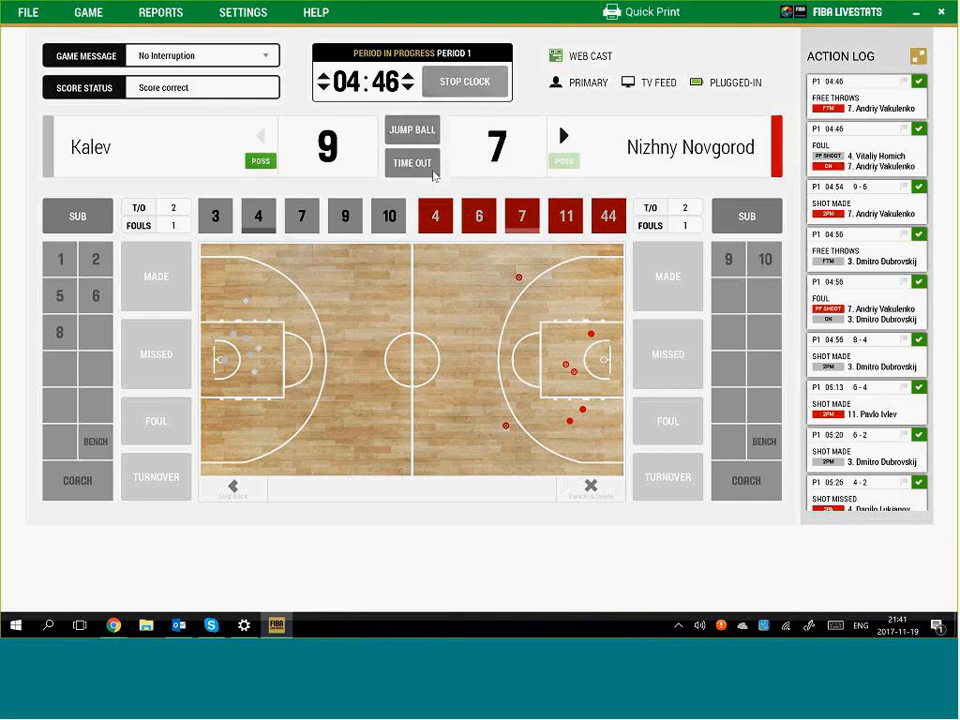
pyautogui.click(272, 423)
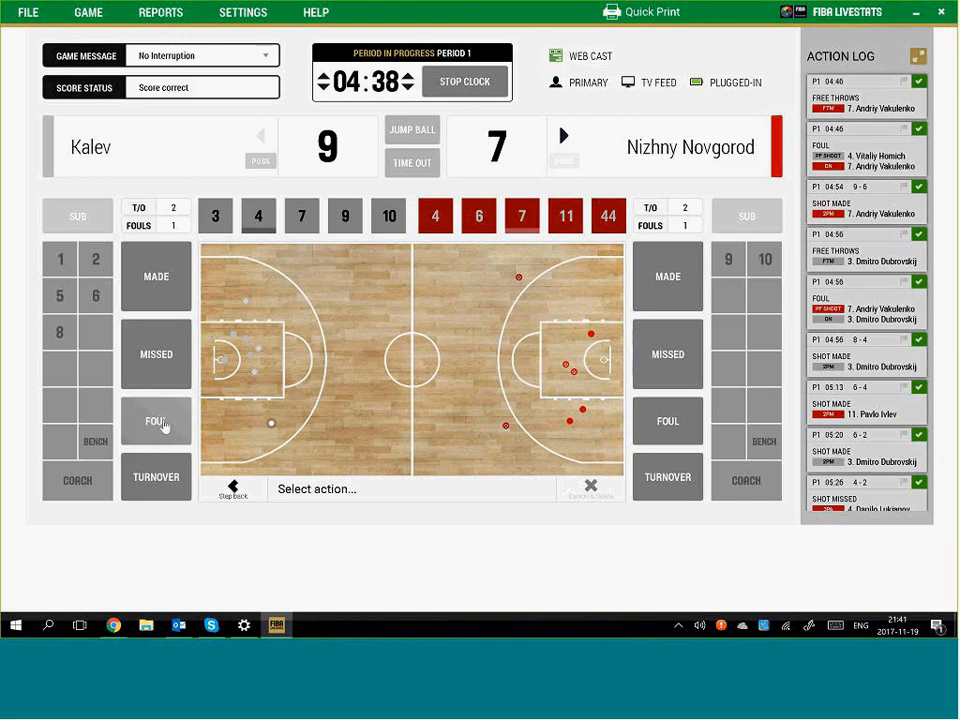
pyautogui.click(667, 423)
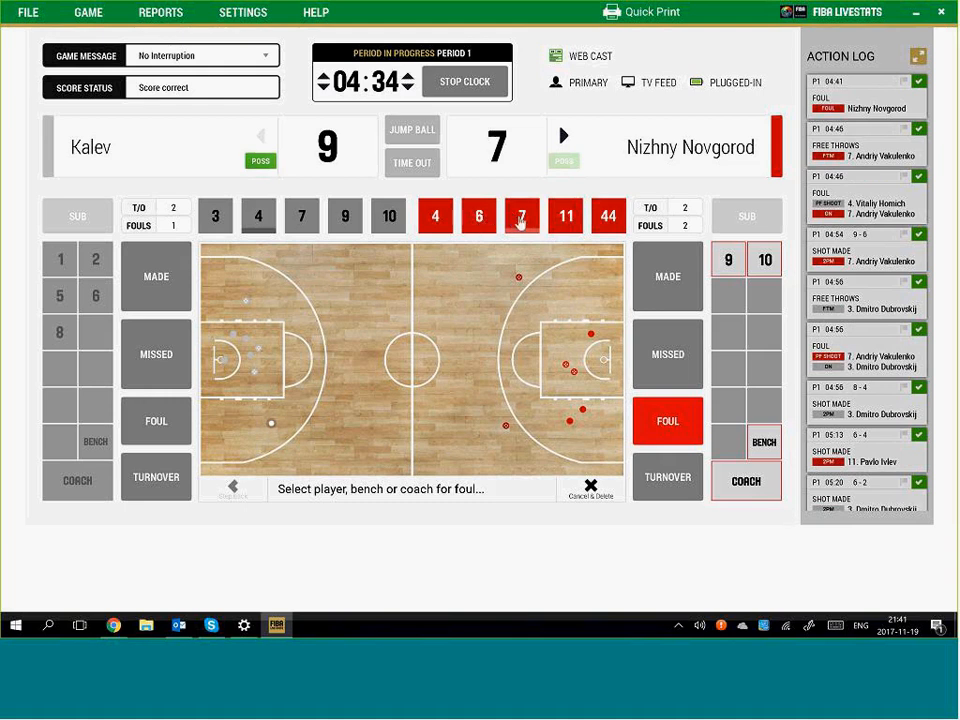
pyautogui.click(521, 216)
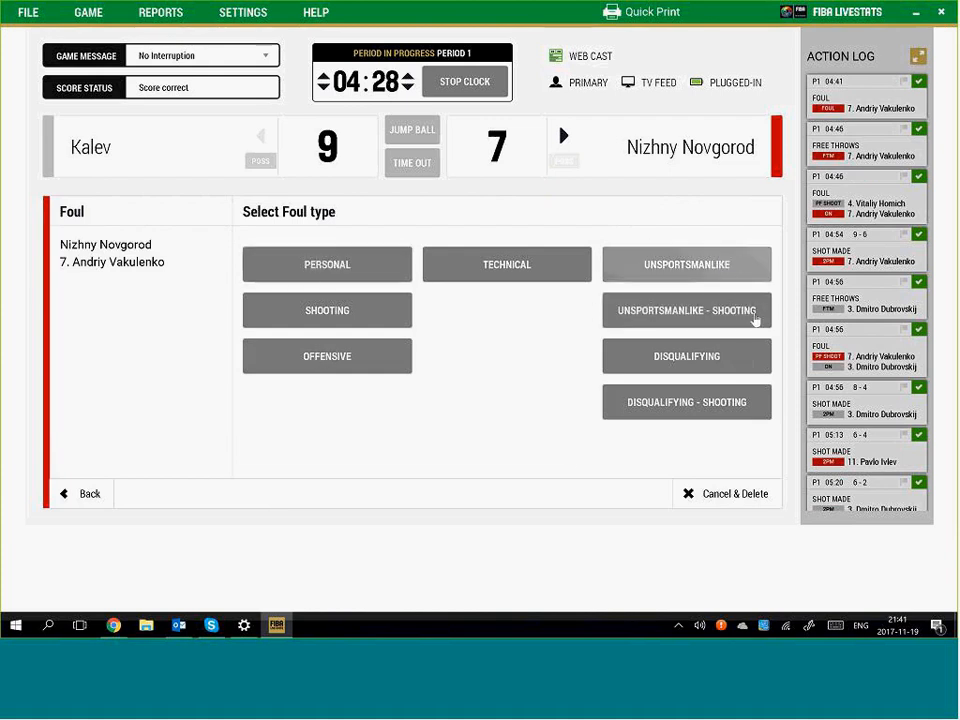
pyautogui.click(330, 265)
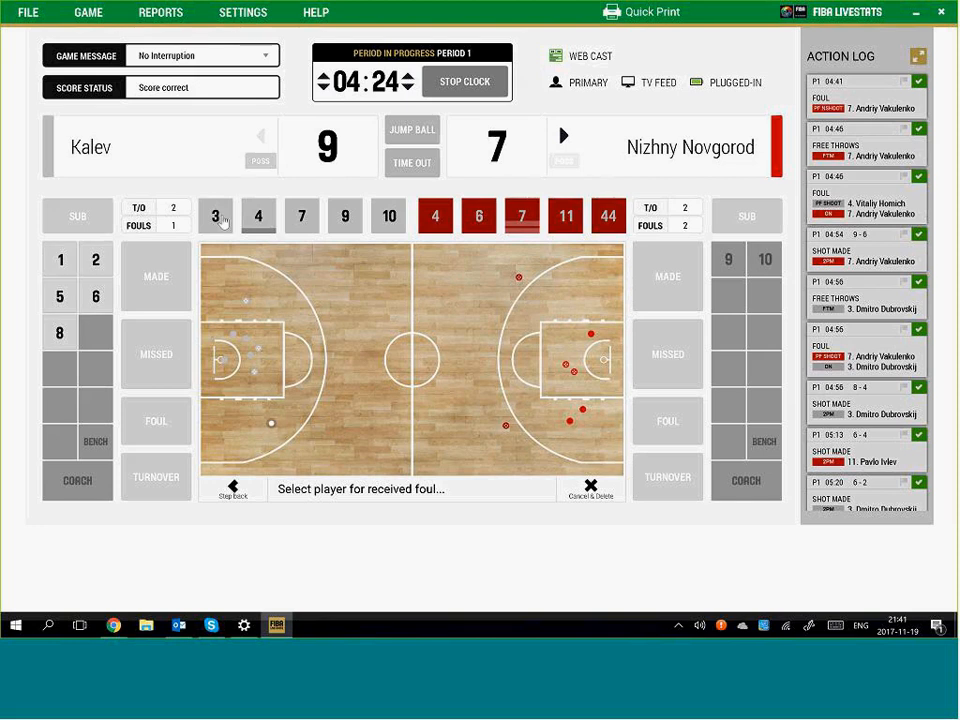
pyautogui.click(222, 220)
pyautogui.click(482, 85)
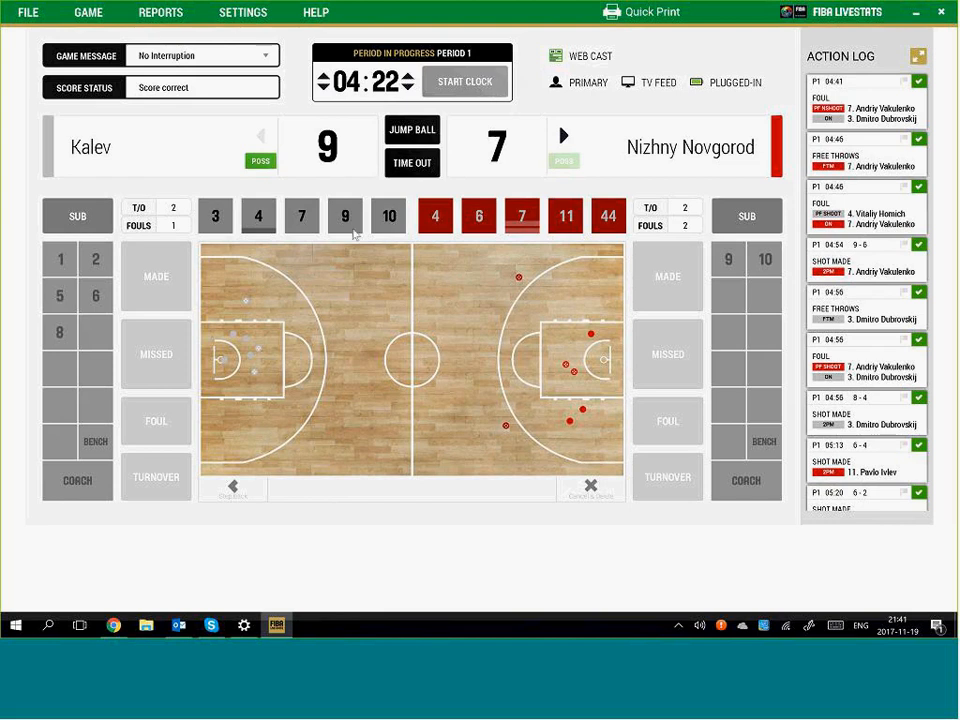
# Restart the clock and log Nizhny Novgorod #11's shooting foul on Kalev #7
pyautogui.click(480, 90)
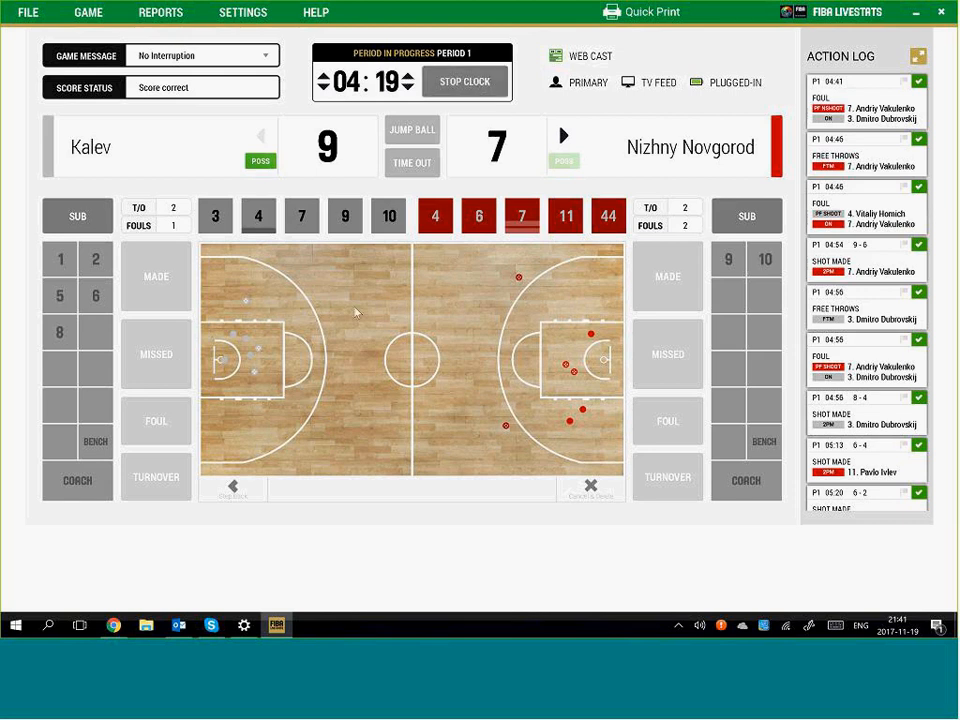
pyautogui.click(276, 299)
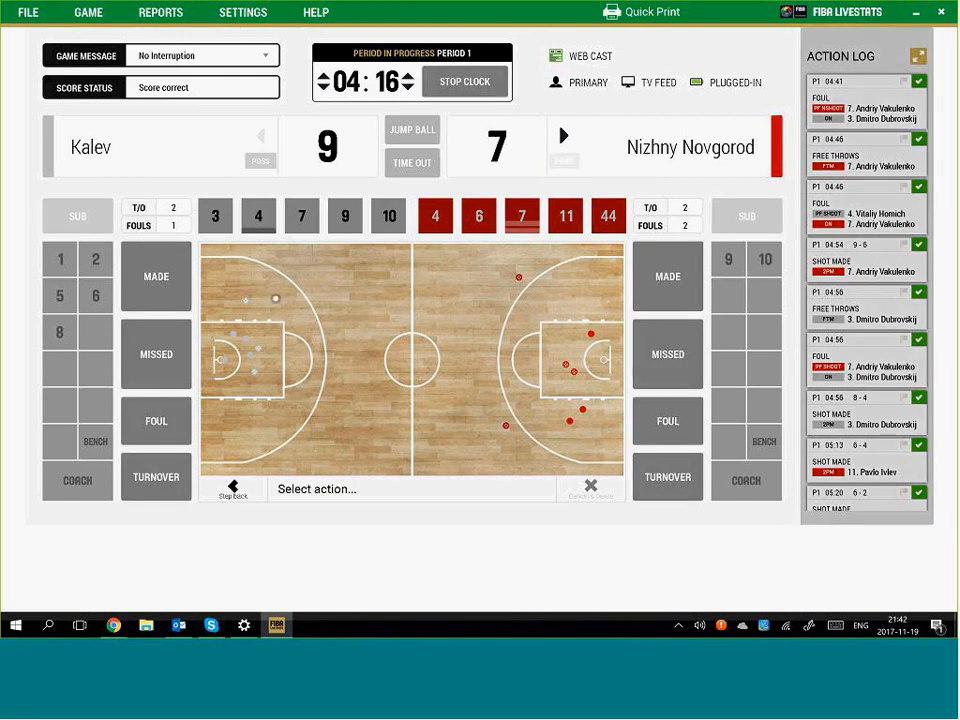
pyautogui.click(664, 421)
pyautogui.click(565, 216)
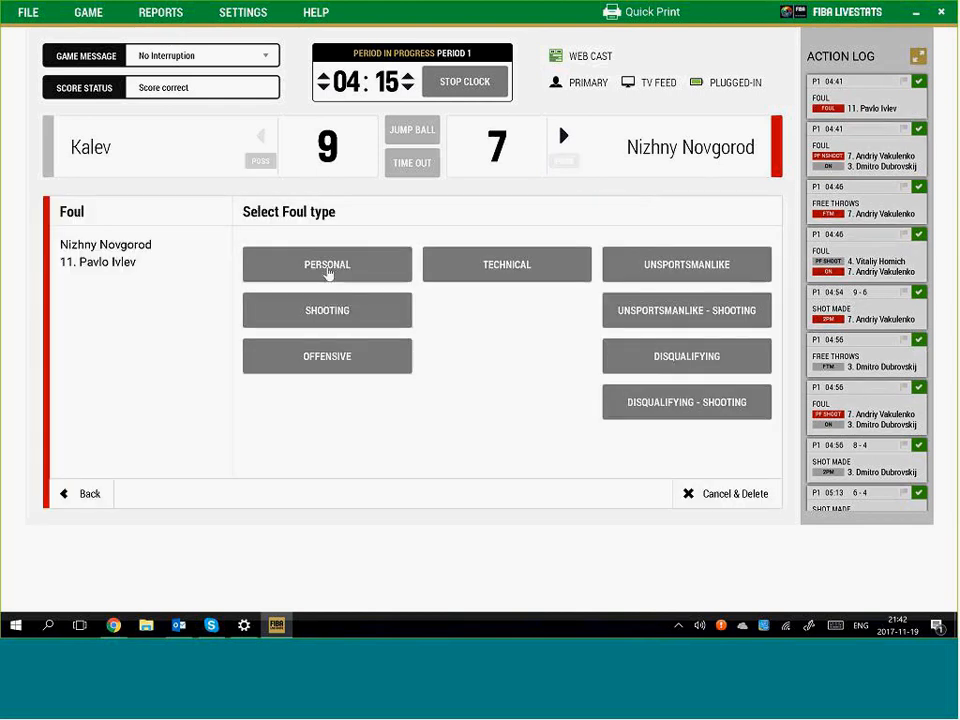
pyautogui.click(366, 325)
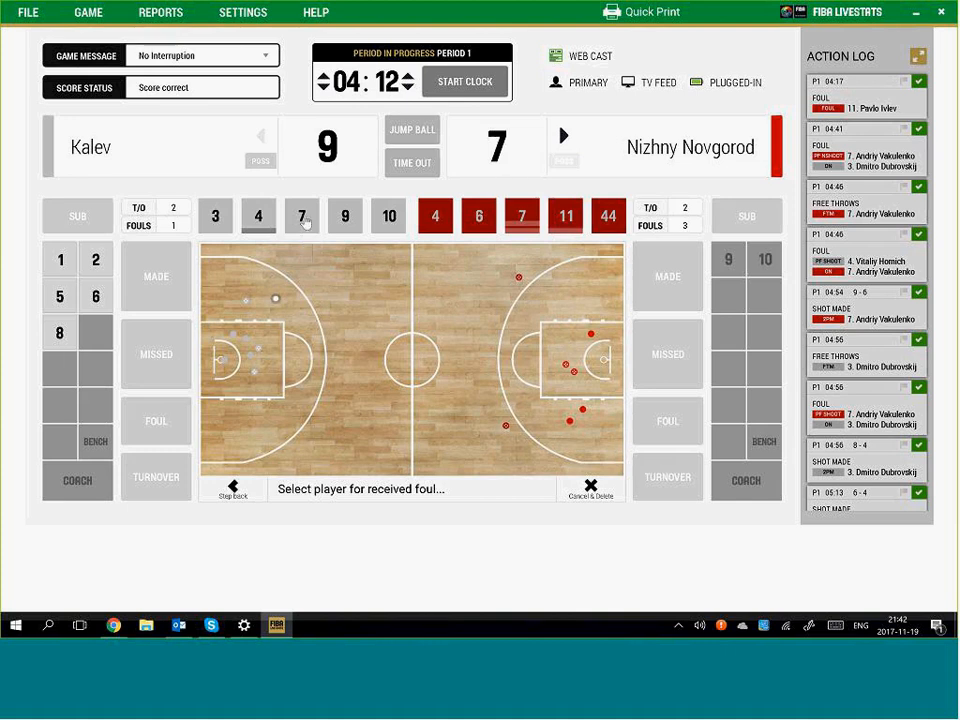
pyautogui.click(303, 218)
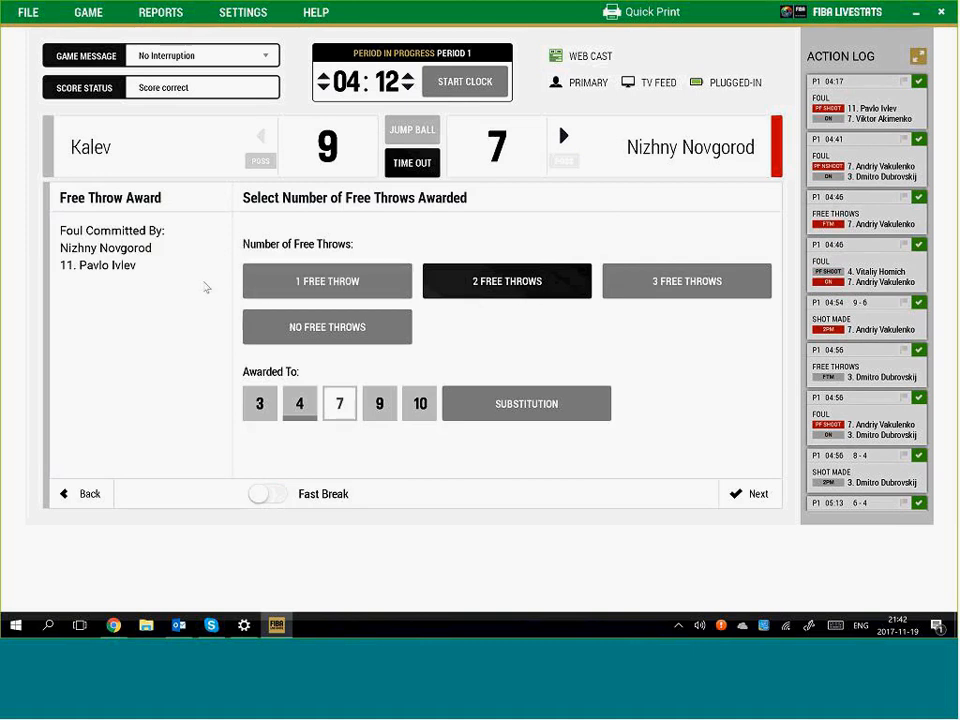
# Award Kalev #7 two free throws with assist by #3: first missed, second made
pyautogui.click(737, 492)
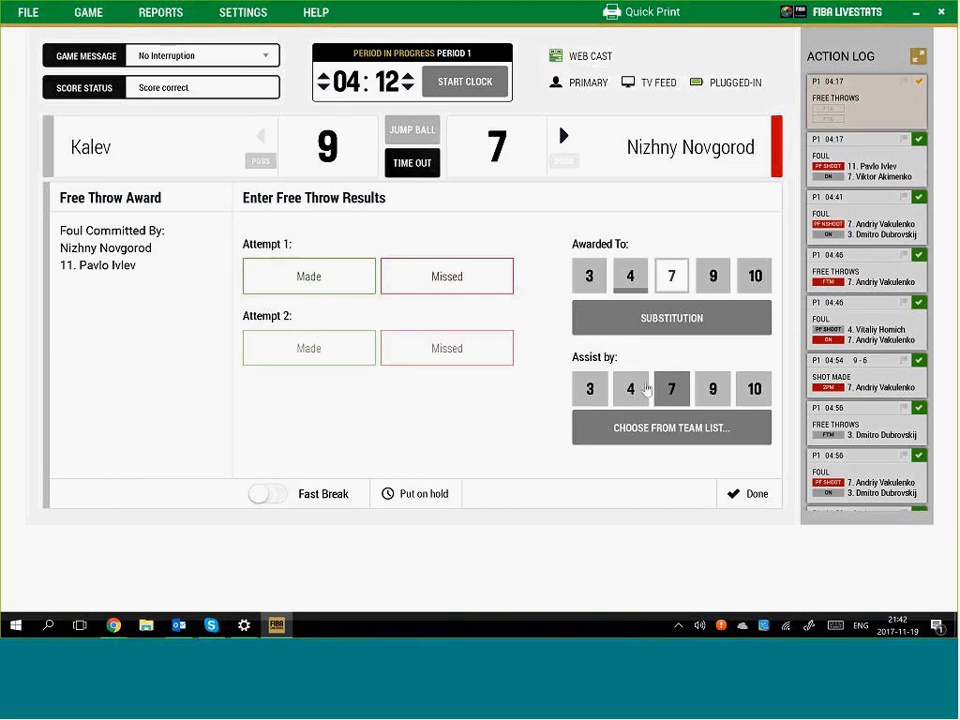
pyautogui.click(591, 392)
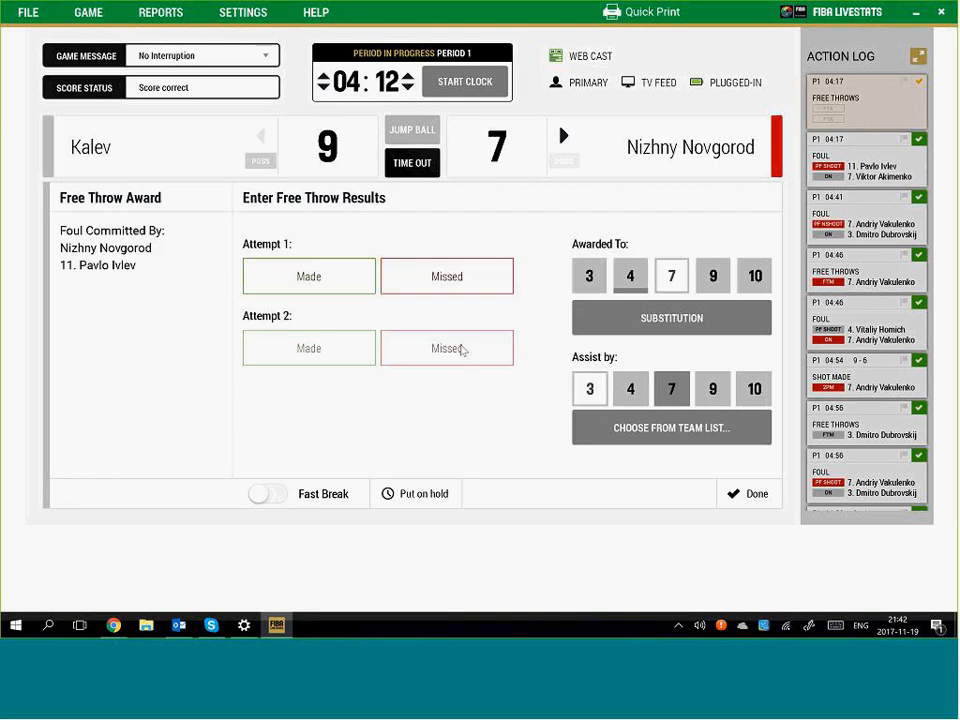
pyautogui.click(447, 279)
pyautogui.click(311, 354)
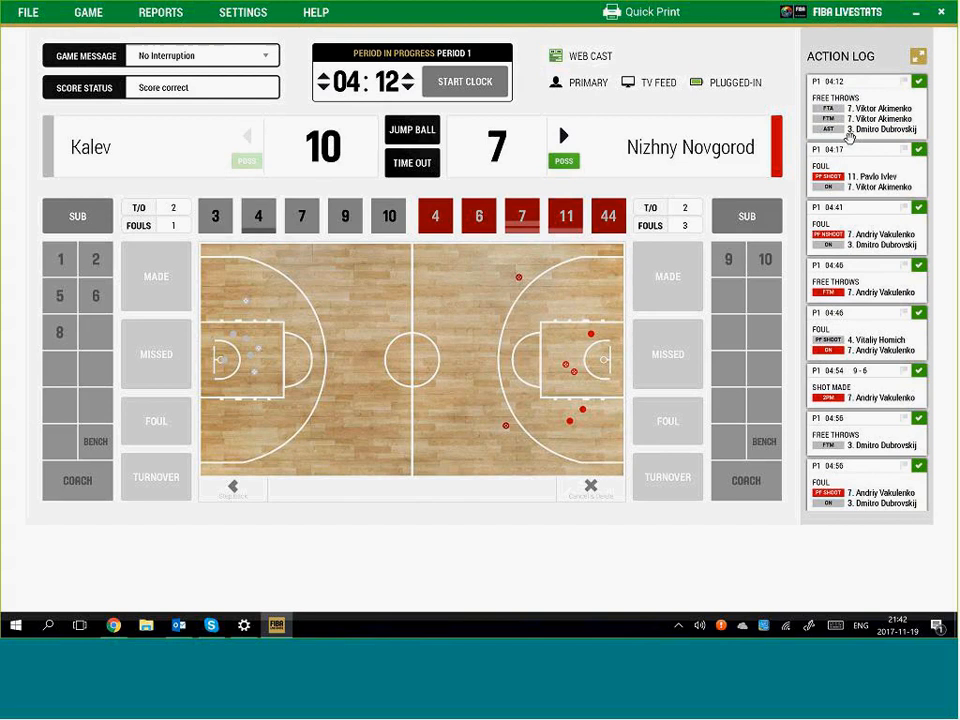
# Start a Kalev #7 foul entry, then discard it as a mistake
pyautogui.click(465, 84)
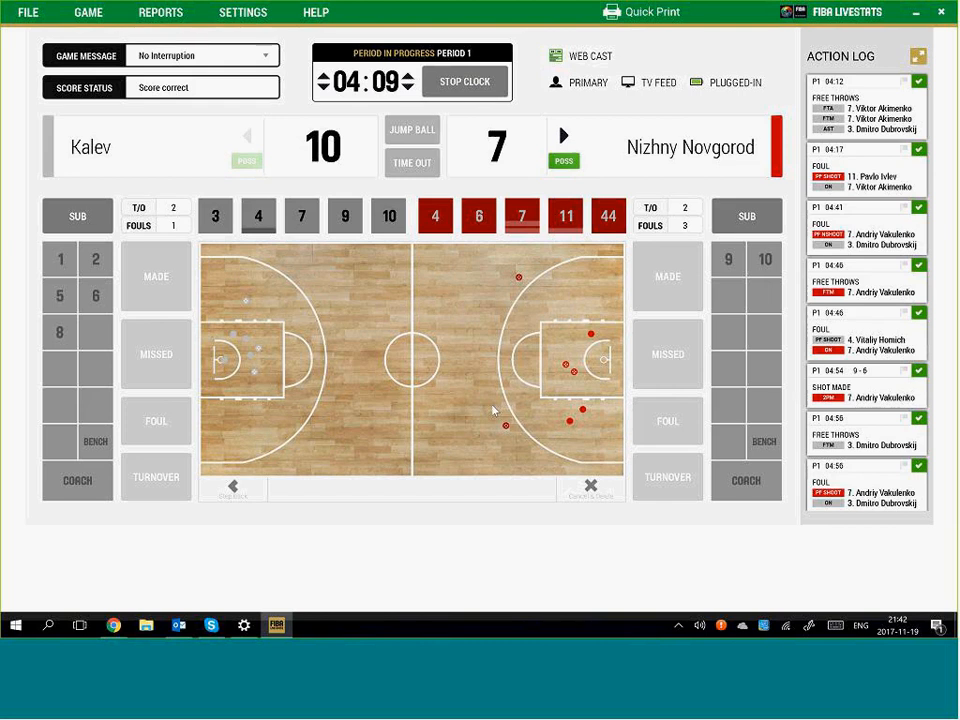
pyautogui.click(492, 407)
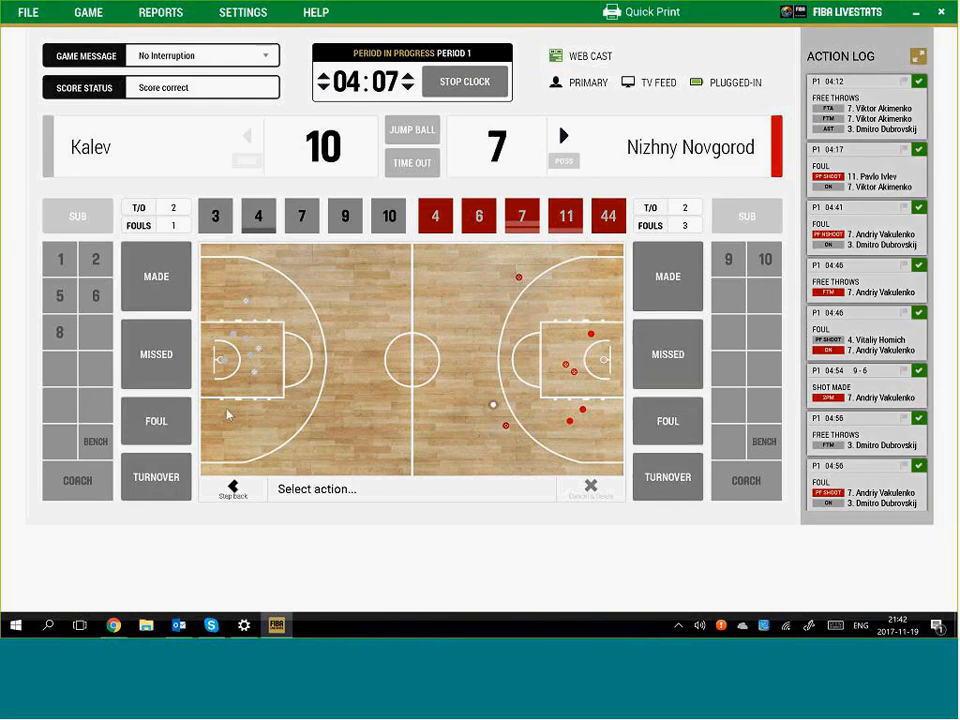
pyautogui.click(167, 419)
pyautogui.click(488, 86)
pyautogui.click(302, 216)
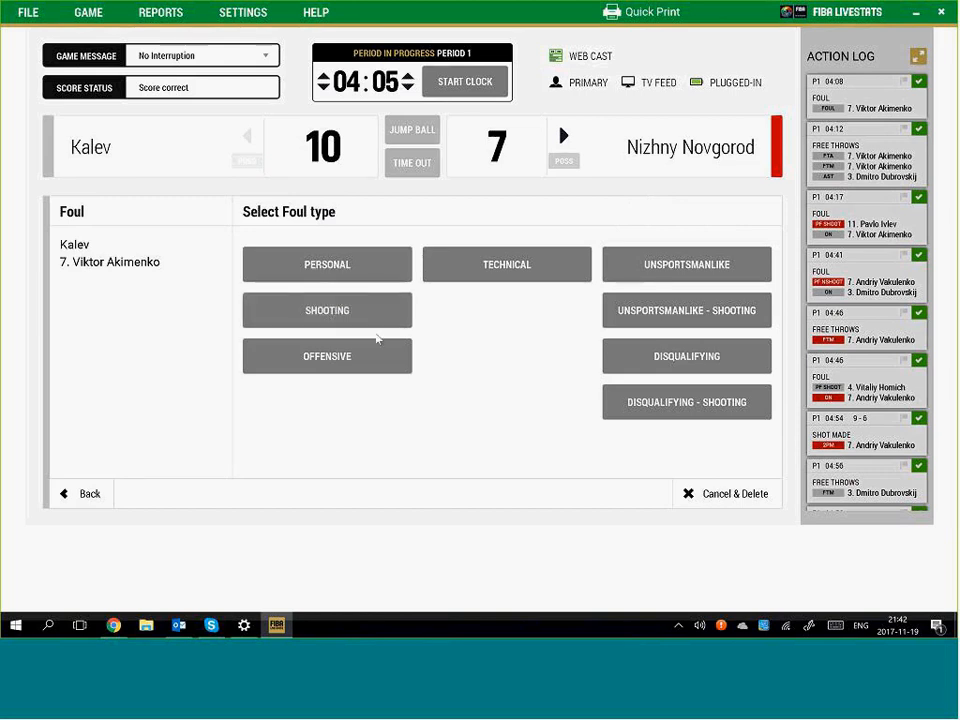
pyautogui.click(734, 493)
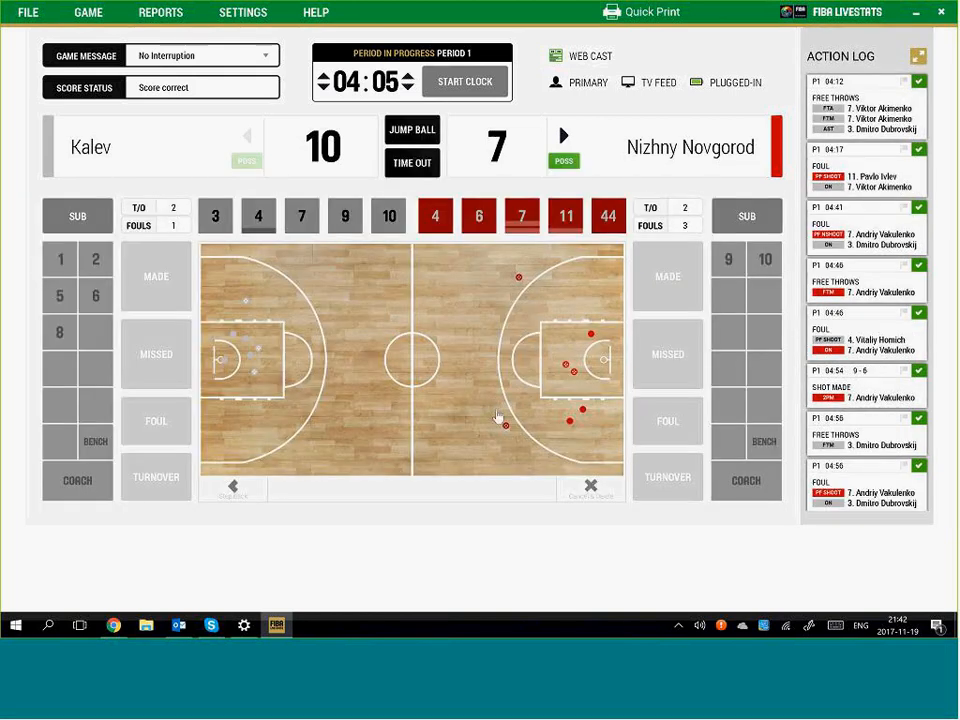
# Log Kalev #7's shooting foul on Nizhny Novgorod #11 with three free throws
pyautogui.click(490, 406)
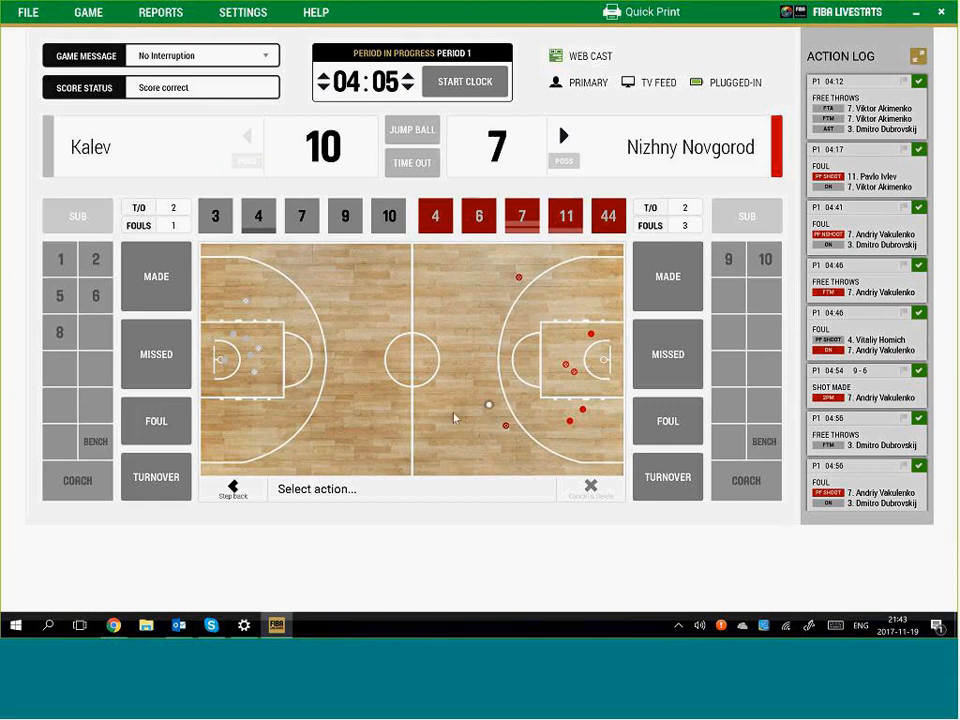
pyautogui.click(188, 423)
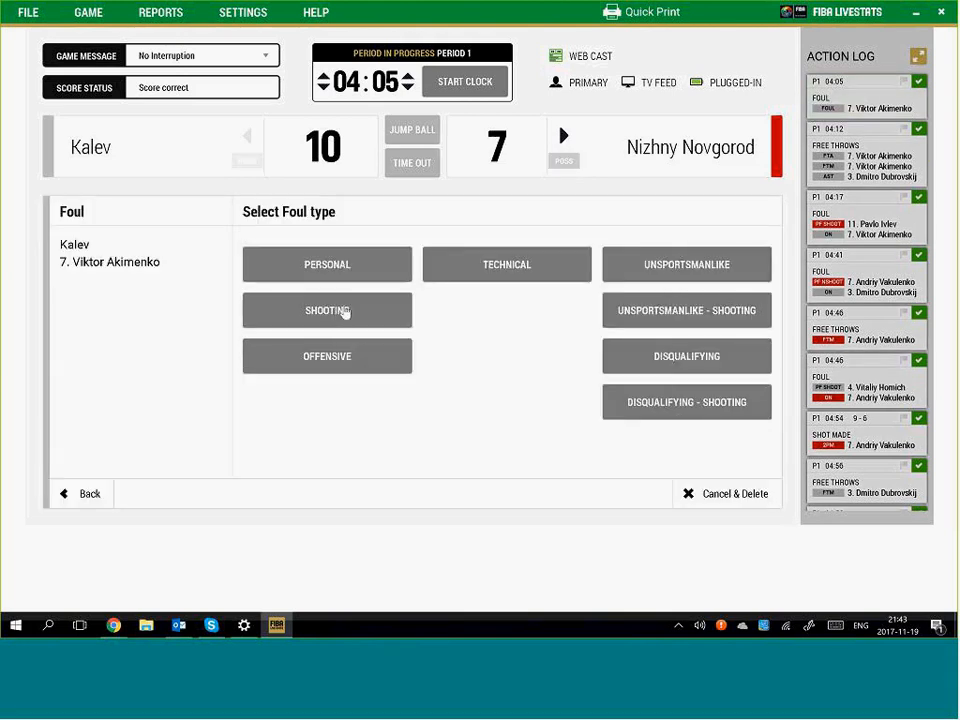
pyautogui.click(343, 312)
pyautogui.click(566, 217)
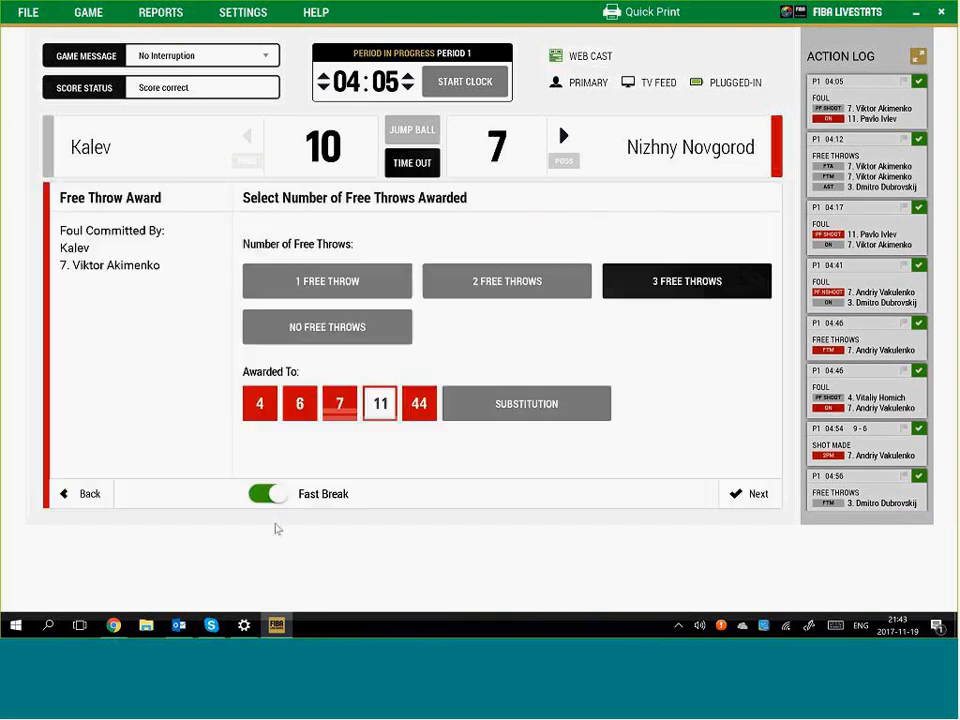
pyautogui.click(730, 490)
pyautogui.click(355, 282)
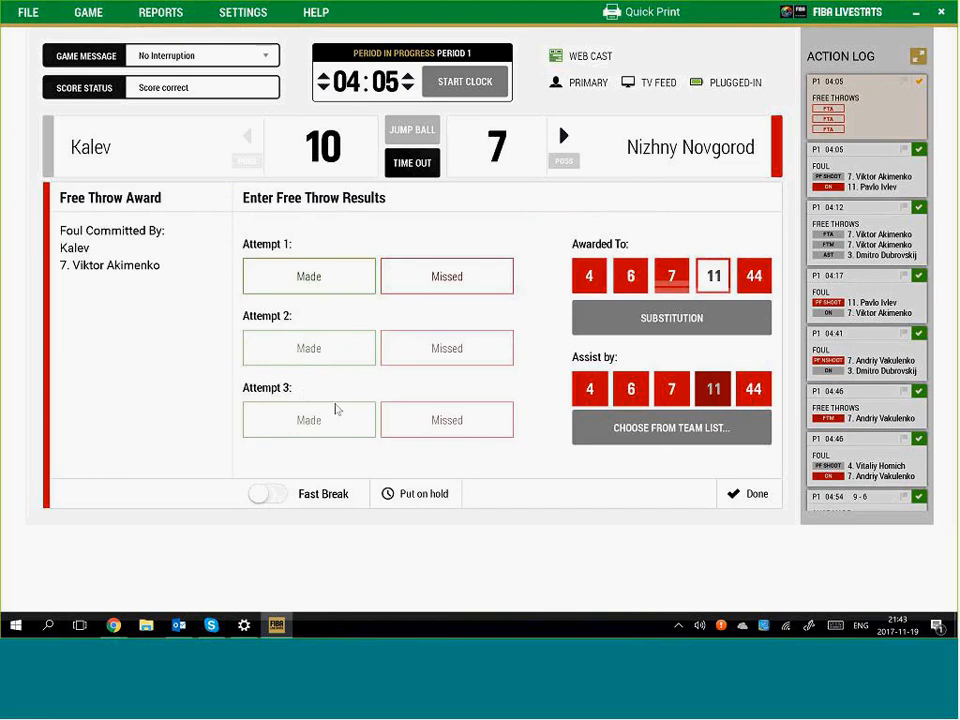
# Enter #11's free throws with #4 assisting, all three missed
pyautogui.click(591, 390)
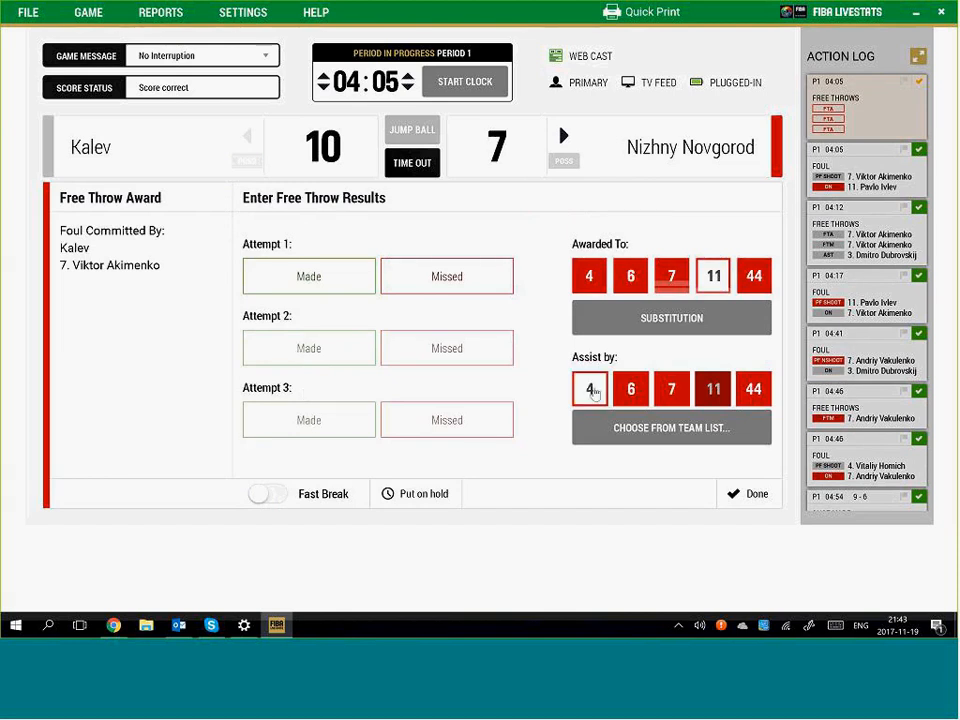
pyautogui.click(458, 284)
pyautogui.click(454, 356)
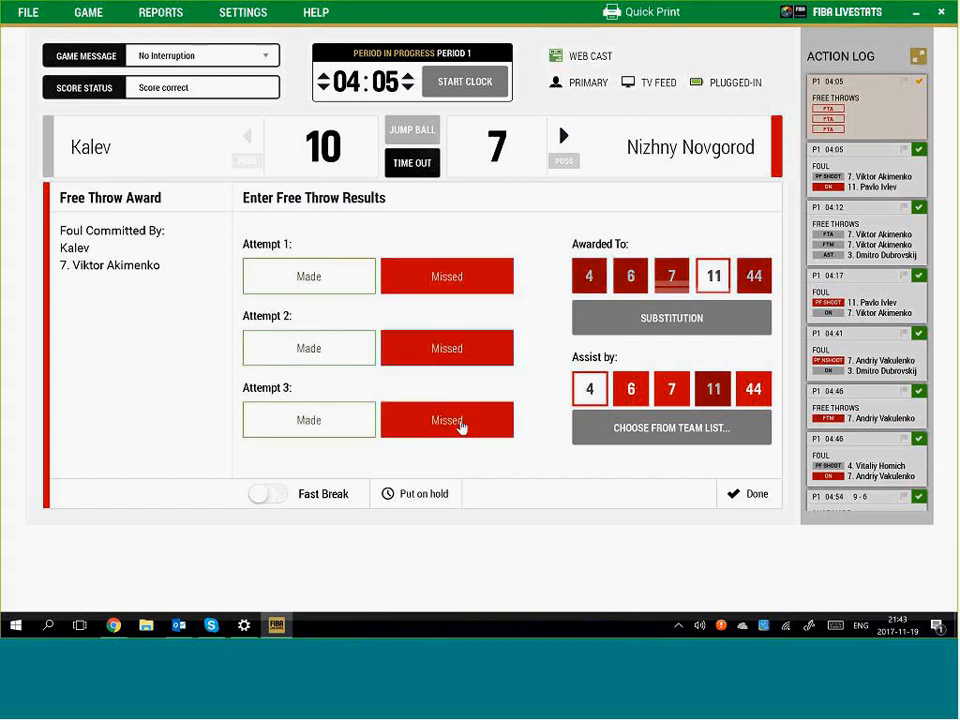
pyautogui.click(460, 425)
pyautogui.click(468, 82)
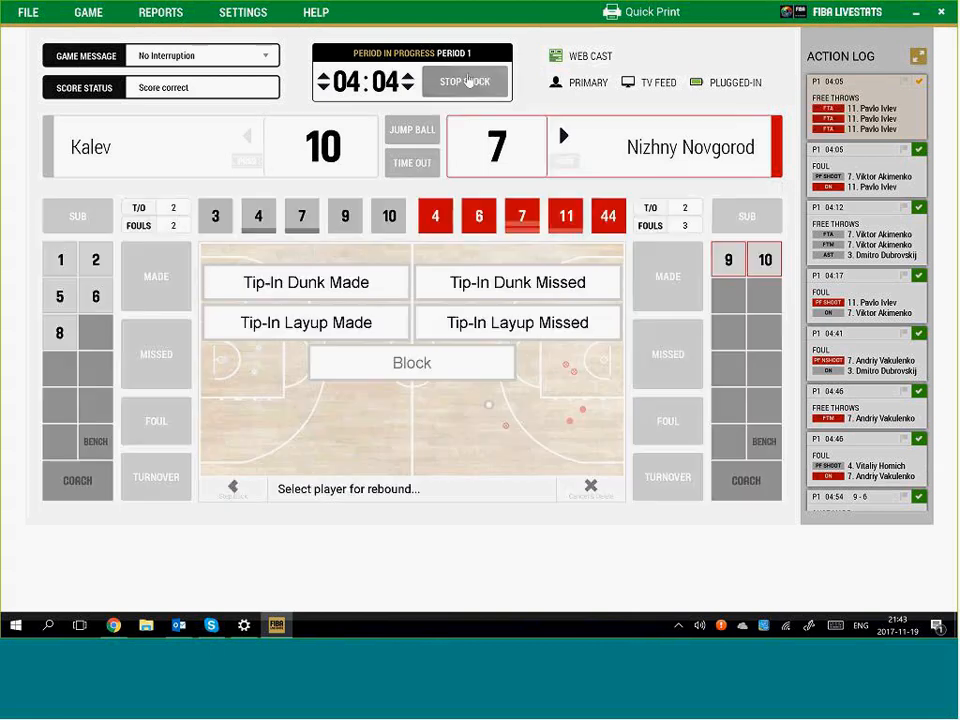
# Give the rebound to Kalev as a team, then run and stop the clock
pyautogui.click(468, 82)
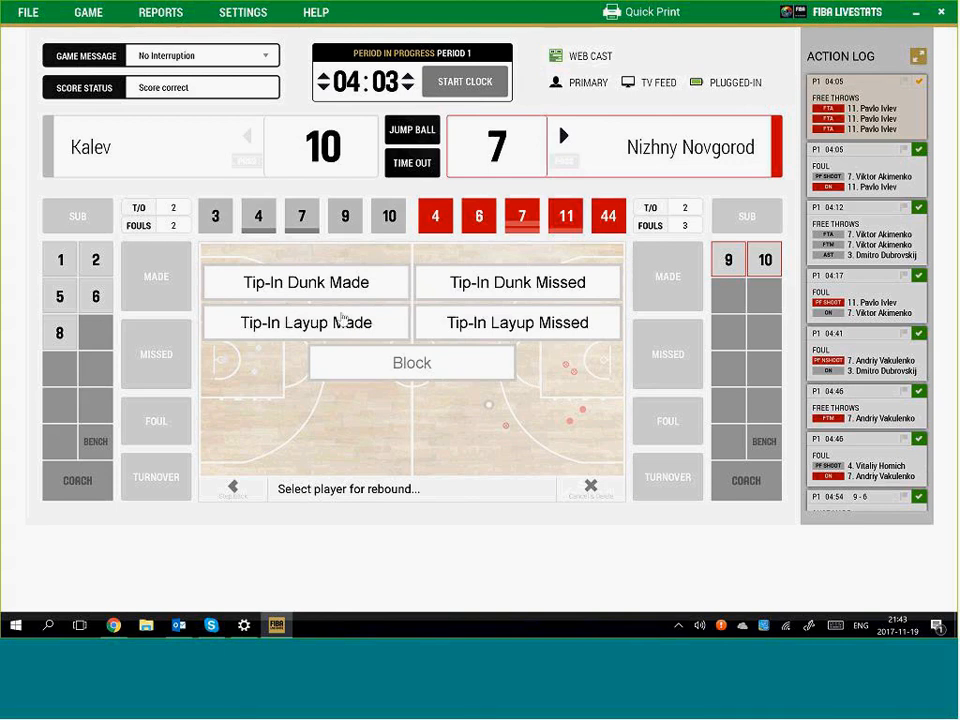
pyautogui.click(100, 143)
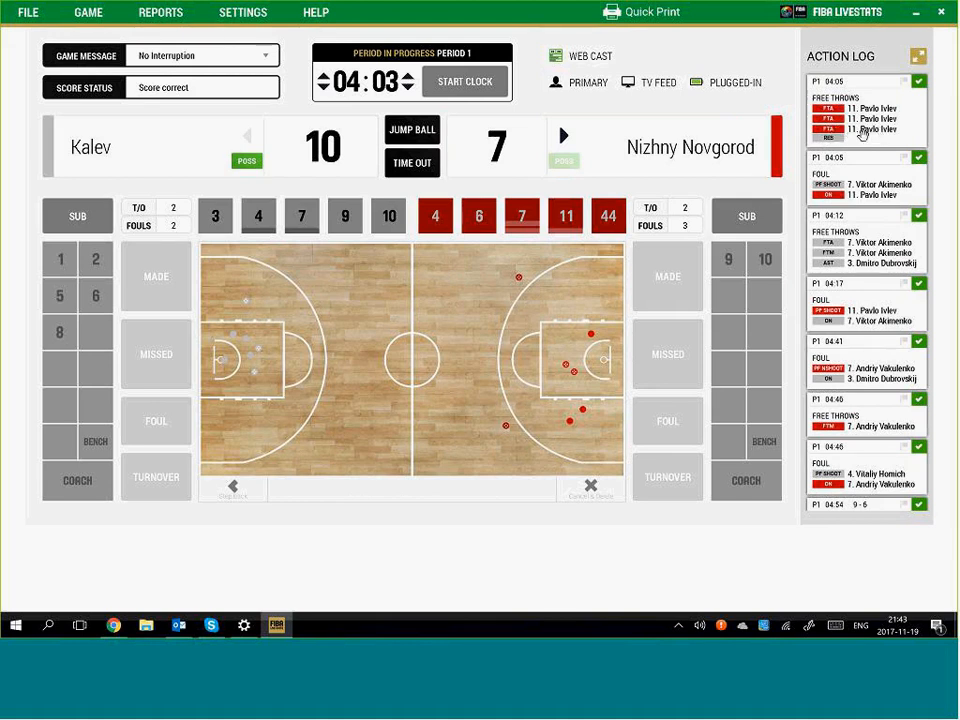
pyautogui.click(461, 86)
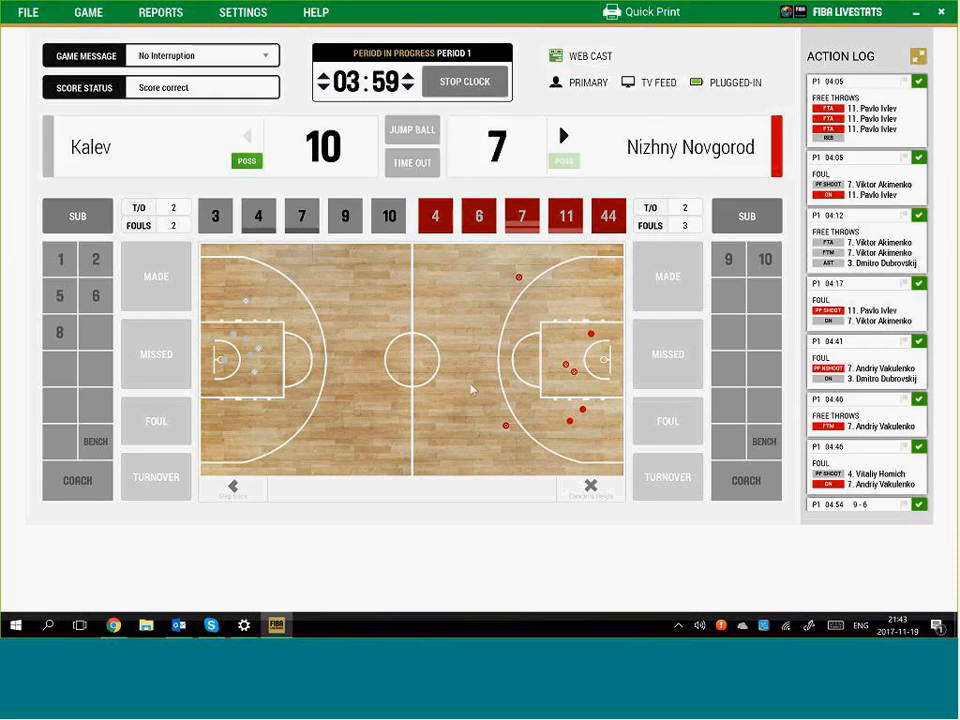
pyautogui.press('space')
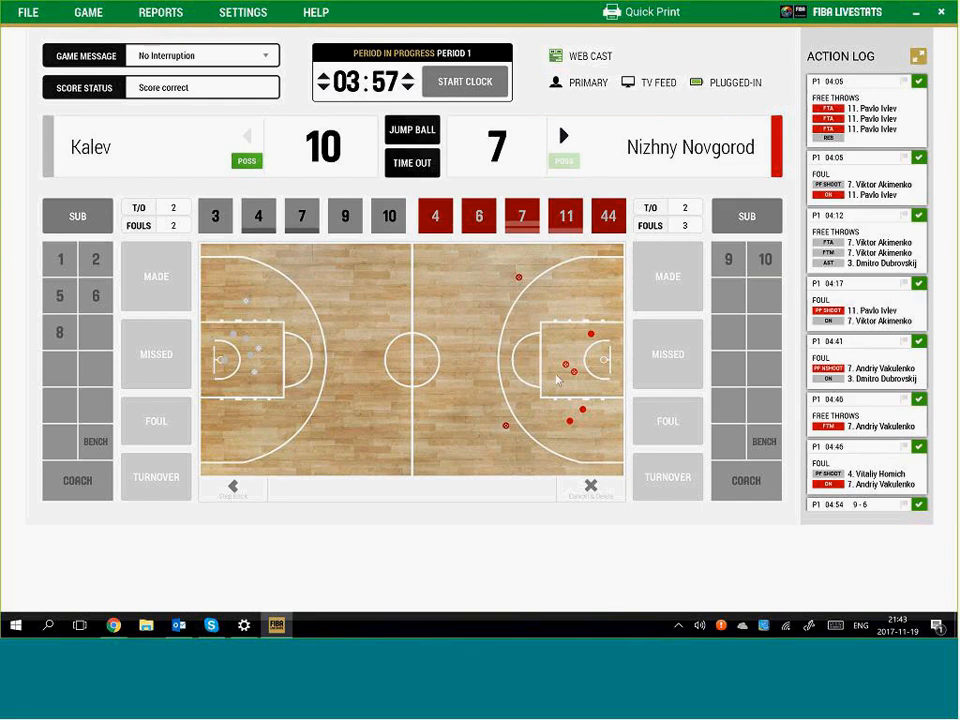
# Log Nizhny Novgorod #11's offensive foul on Kalev #4
pyautogui.click(561, 377)
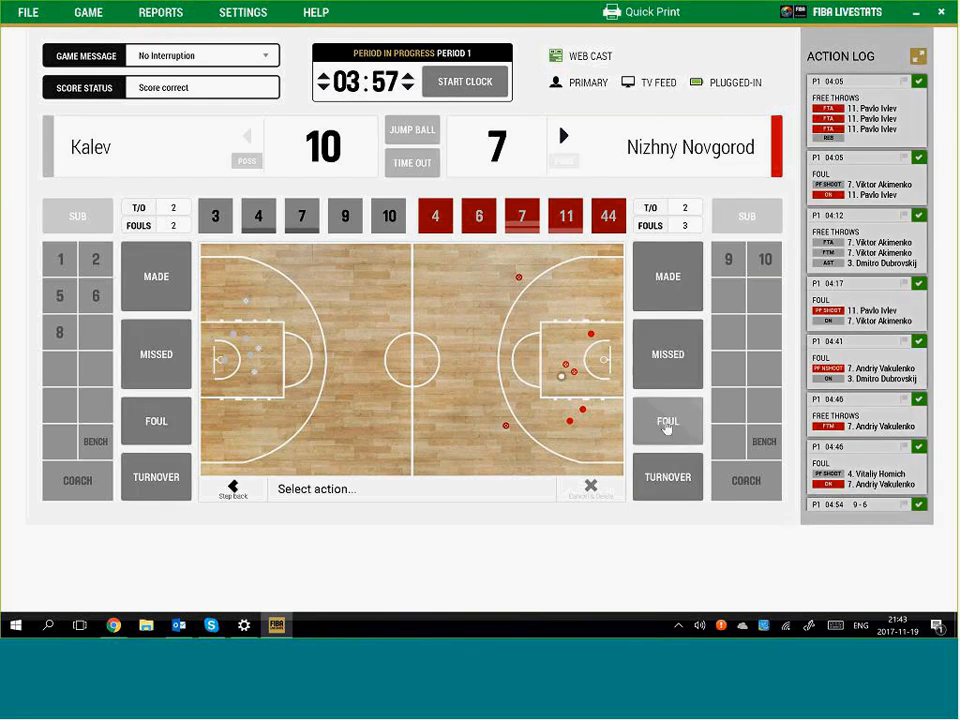
pyautogui.click(667, 424)
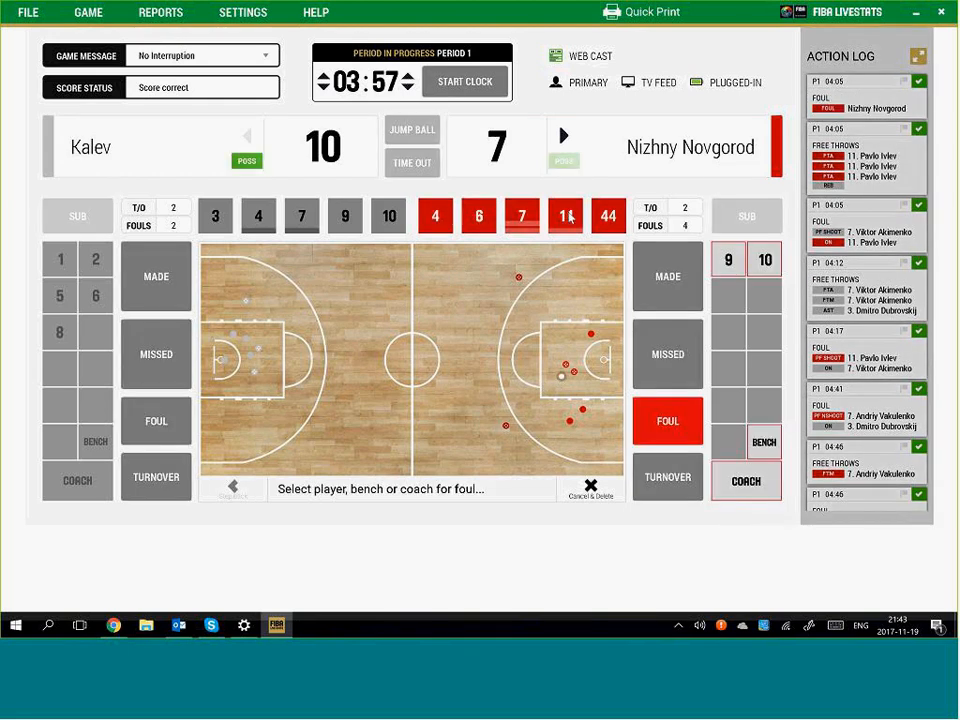
pyautogui.click(567, 216)
pyautogui.click(339, 358)
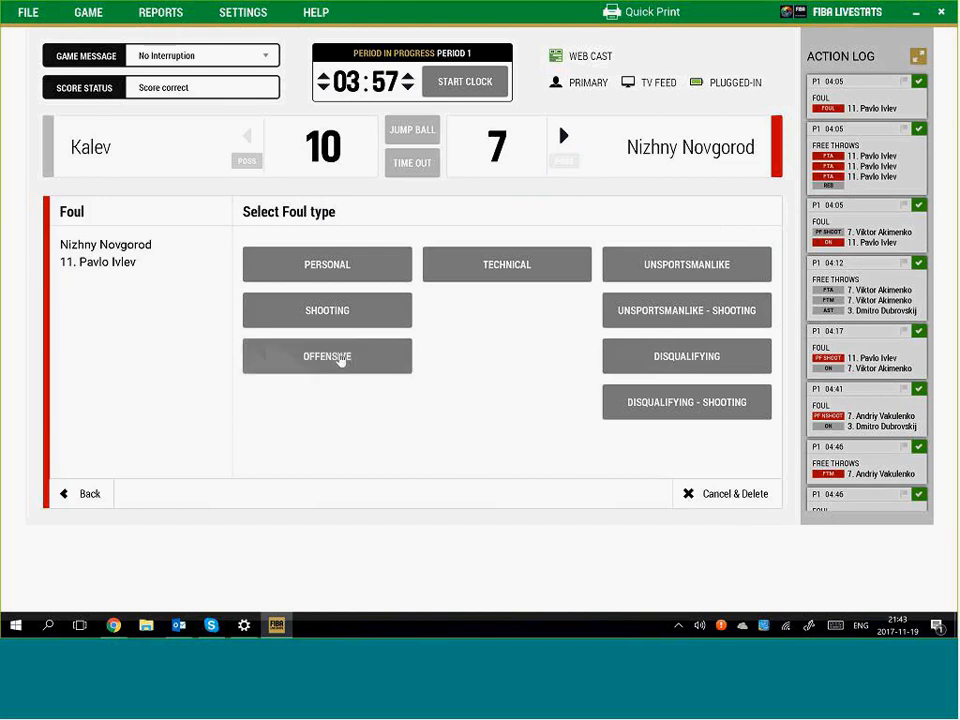
pyautogui.click(258, 216)
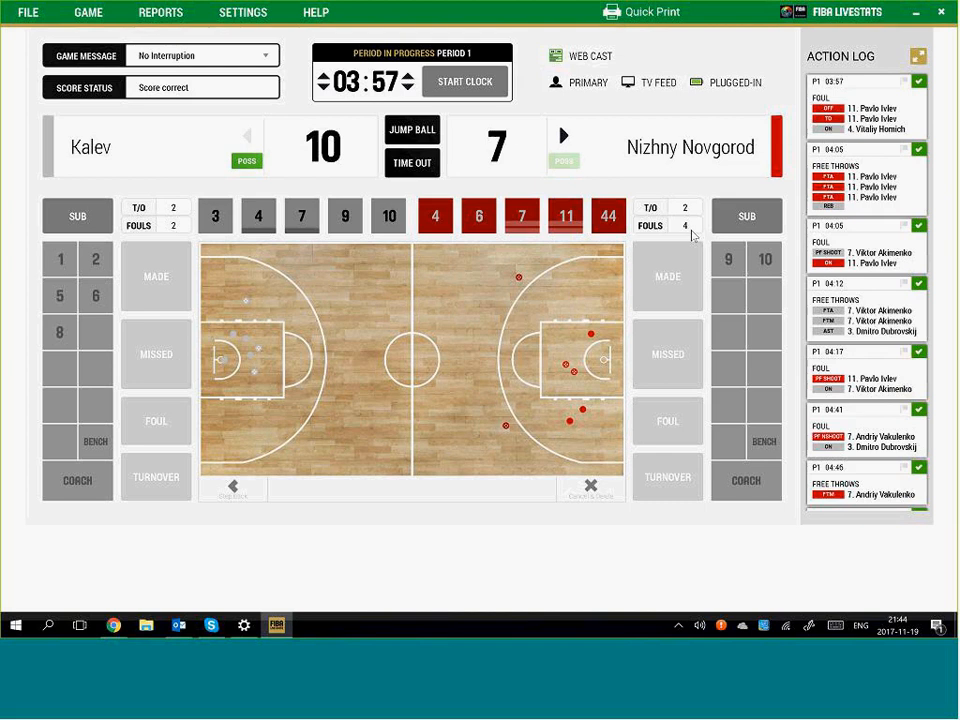
# Log Nizhny Novgorod #44's personal foul on Kalev #3, then stop the clock
pyautogui.click(476, 89)
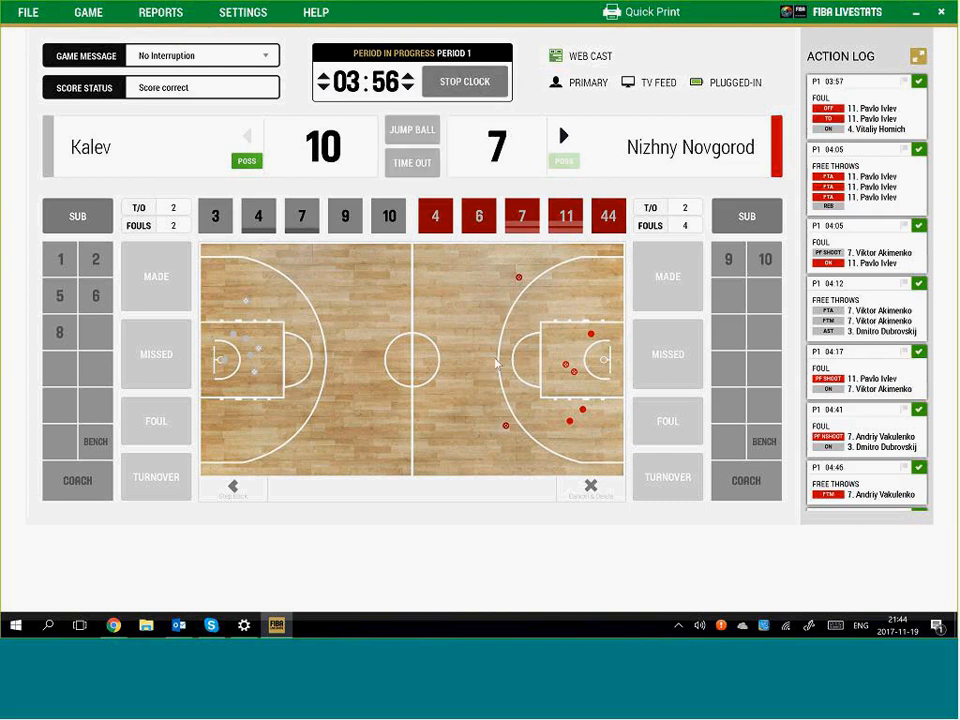
pyautogui.click(391, 445)
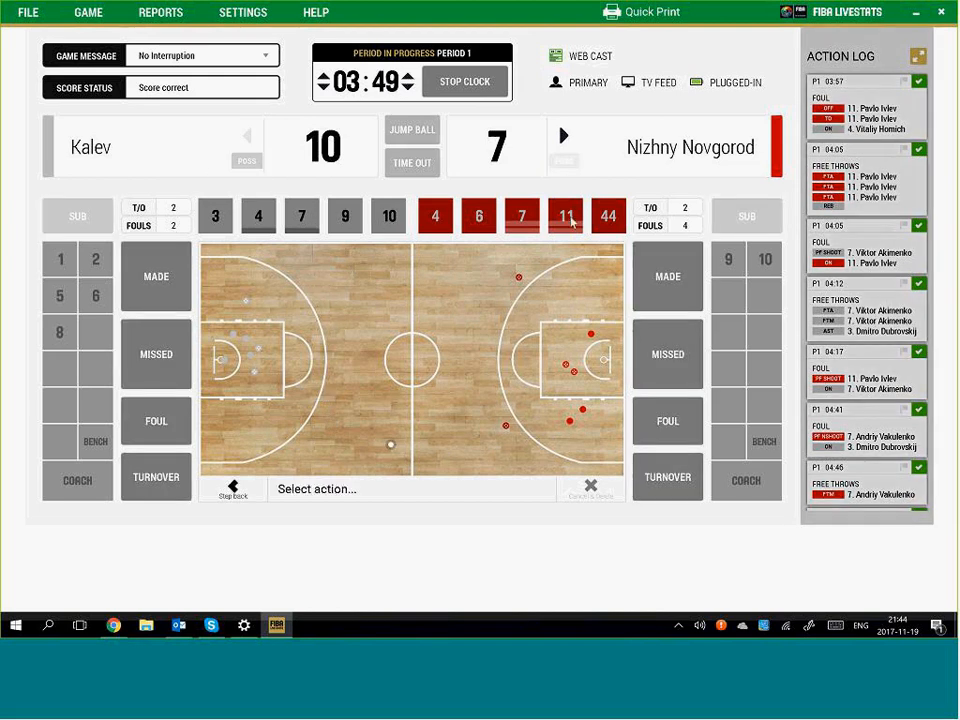
pyautogui.click(672, 423)
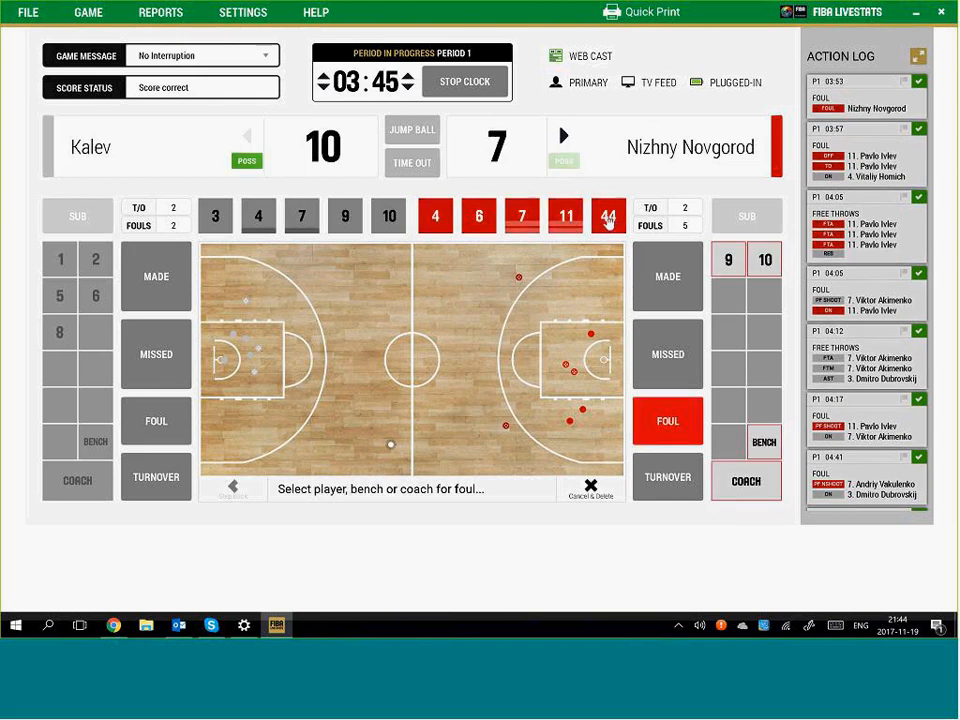
pyautogui.click(608, 217)
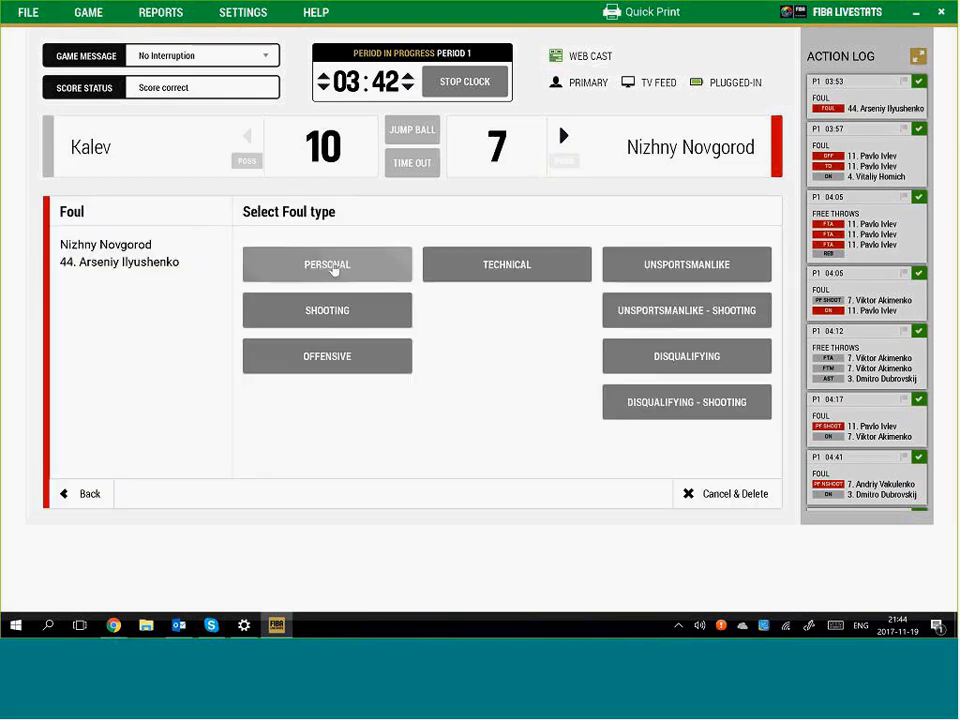
pyautogui.click(335, 268)
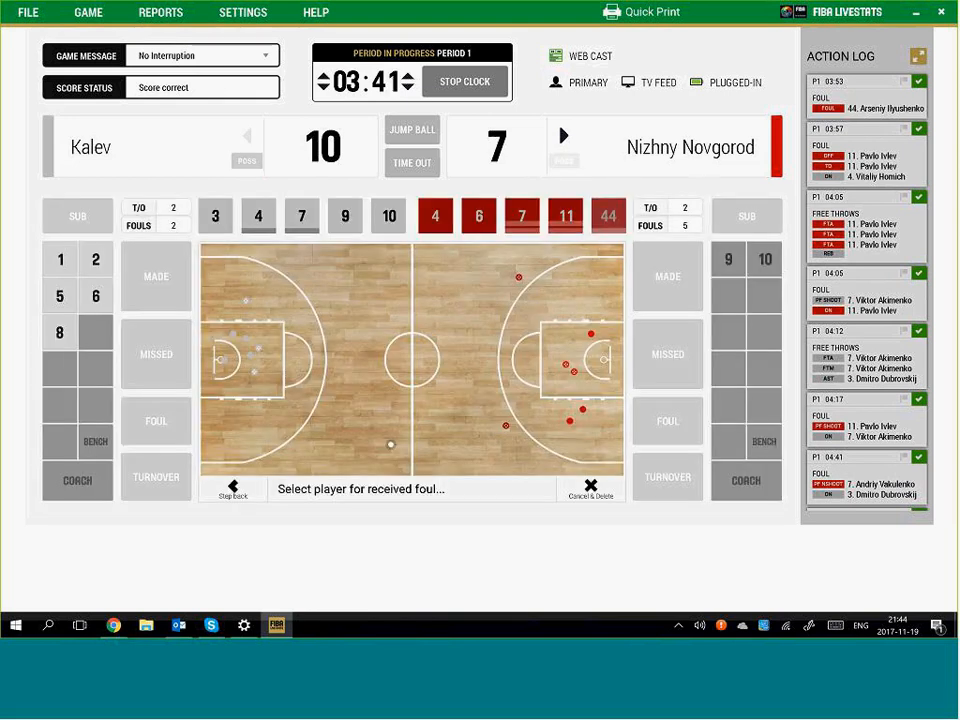
pyautogui.click(215, 217)
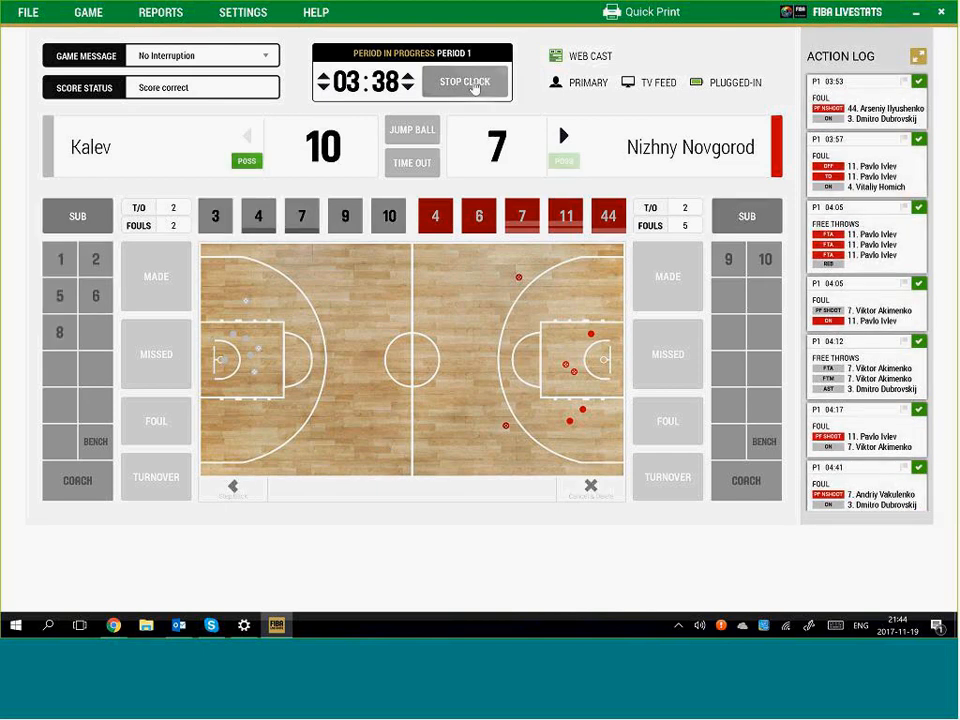
pyautogui.click(473, 86)
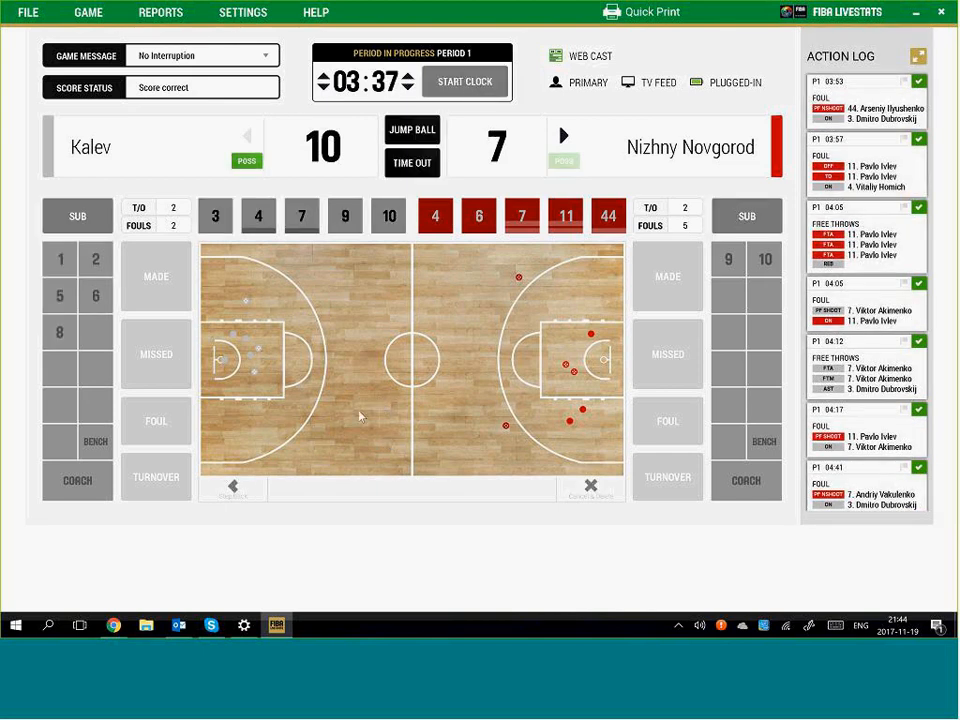
# Log Nizhny Novgorod #44's foul on Kalev #3 again at the court spot
pyautogui.click(357, 410)
pyautogui.click(668, 421)
pyautogui.click(608, 216)
pyautogui.click(326, 266)
pyautogui.click(220, 220)
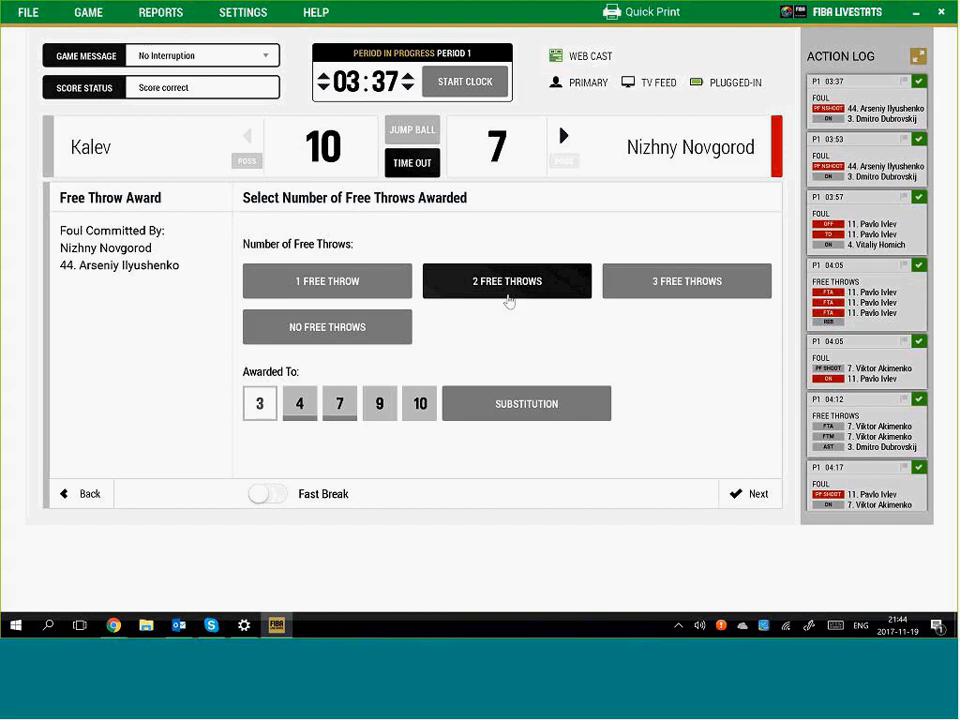
# Give Kalev #3 two free throws: first missed, second made
pyautogui.click(744, 494)
pyautogui.click(321, 280)
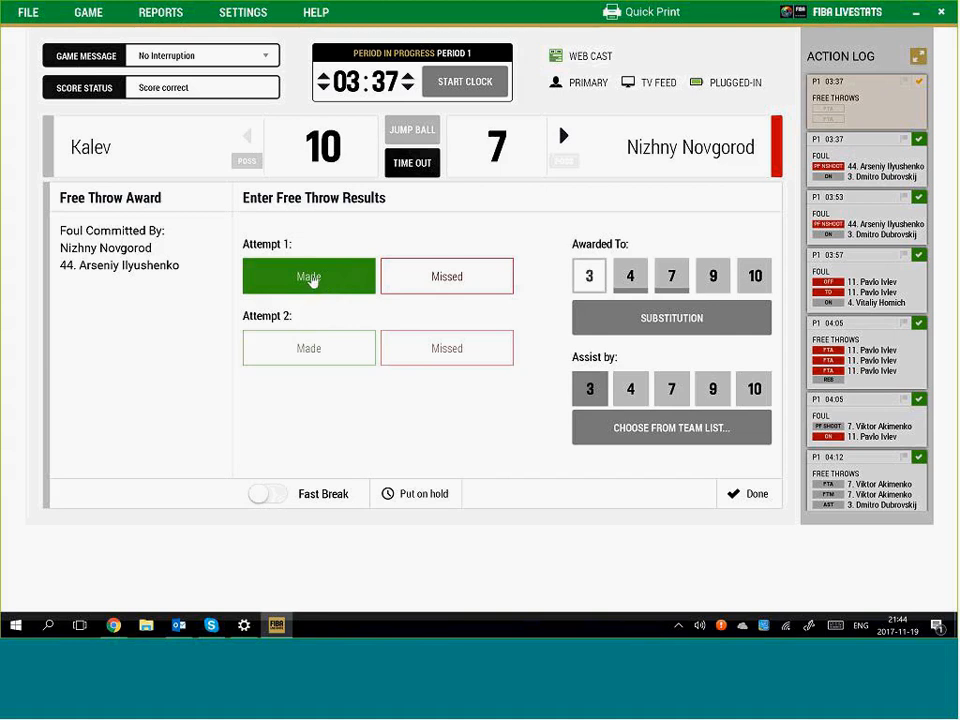
pyautogui.click(447, 276)
pyautogui.click(317, 357)
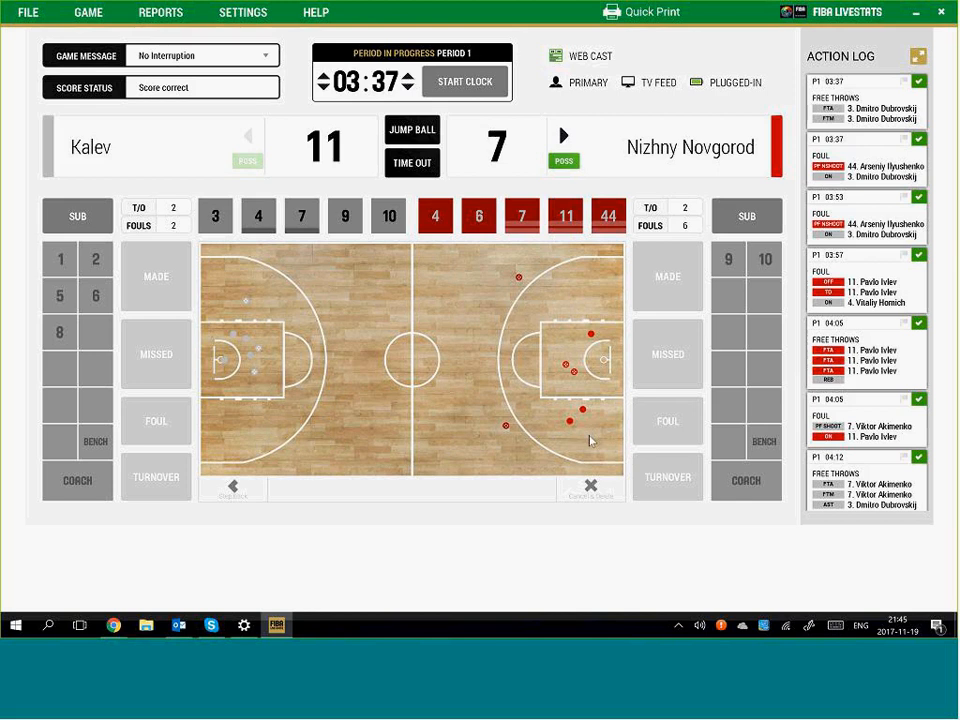
# Log a technical foul on Kalev #9
pyautogui.click(356, 444)
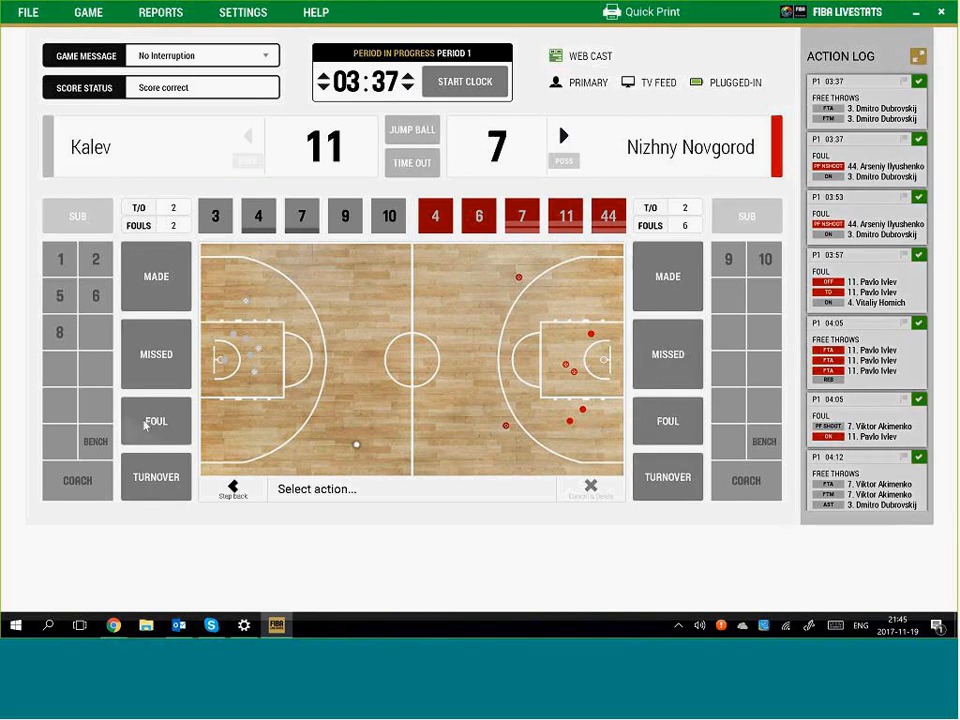
pyautogui.click(147, 423)
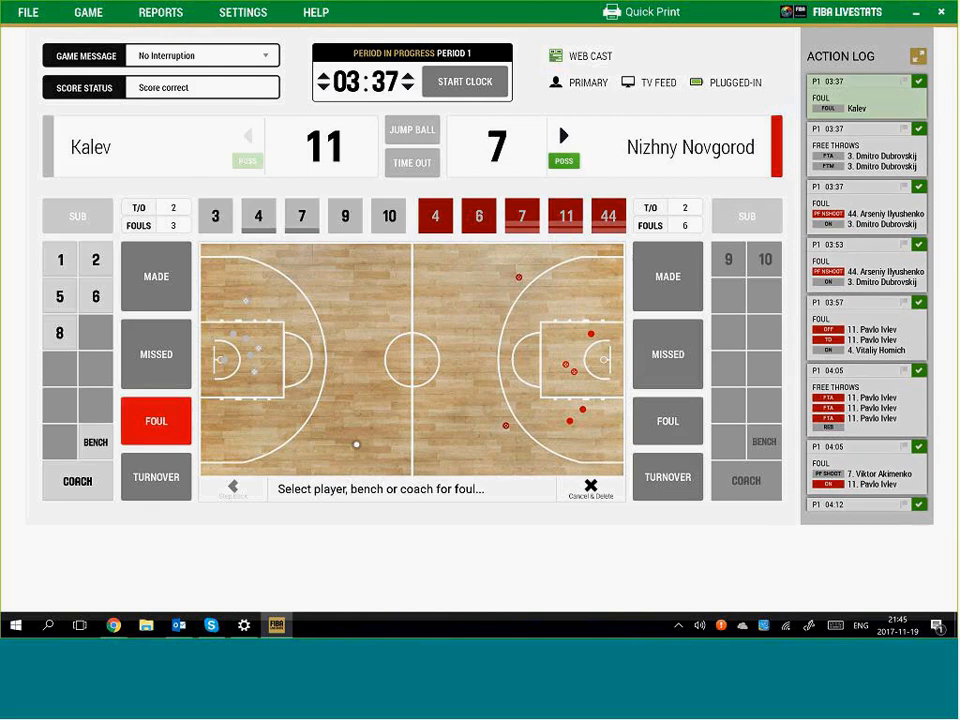
pyautogui.click(344, 217)
pyautogui.click(525, 266)
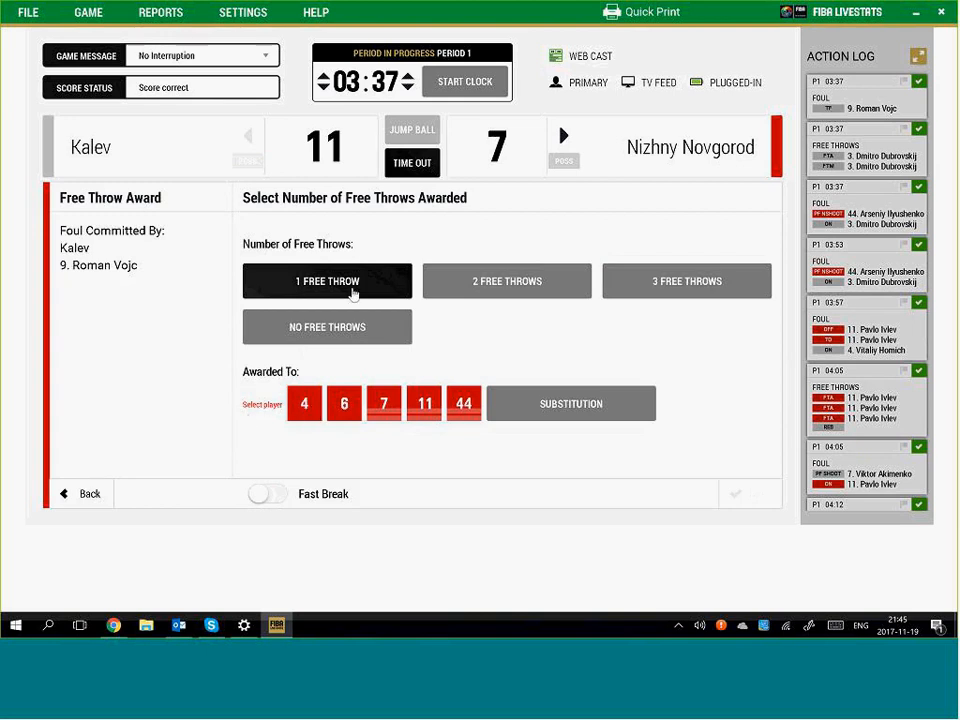
# Award the technical free throw to Nizhny Novgorod #6 and mark it missed
pyautogui.click(345, 404)
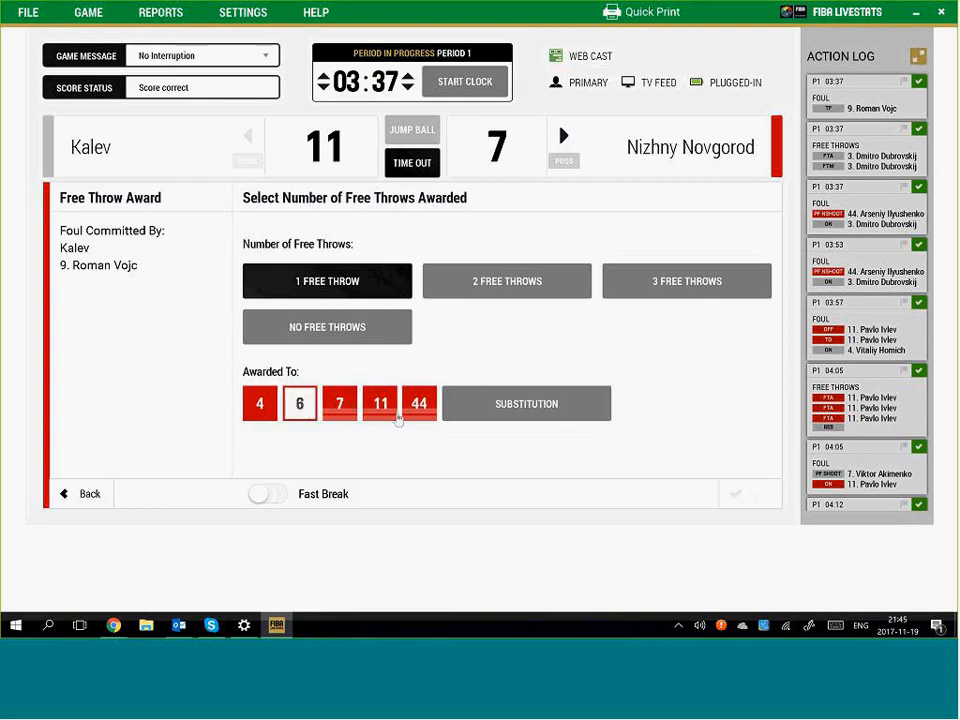
pyautogui.click(745, 493)
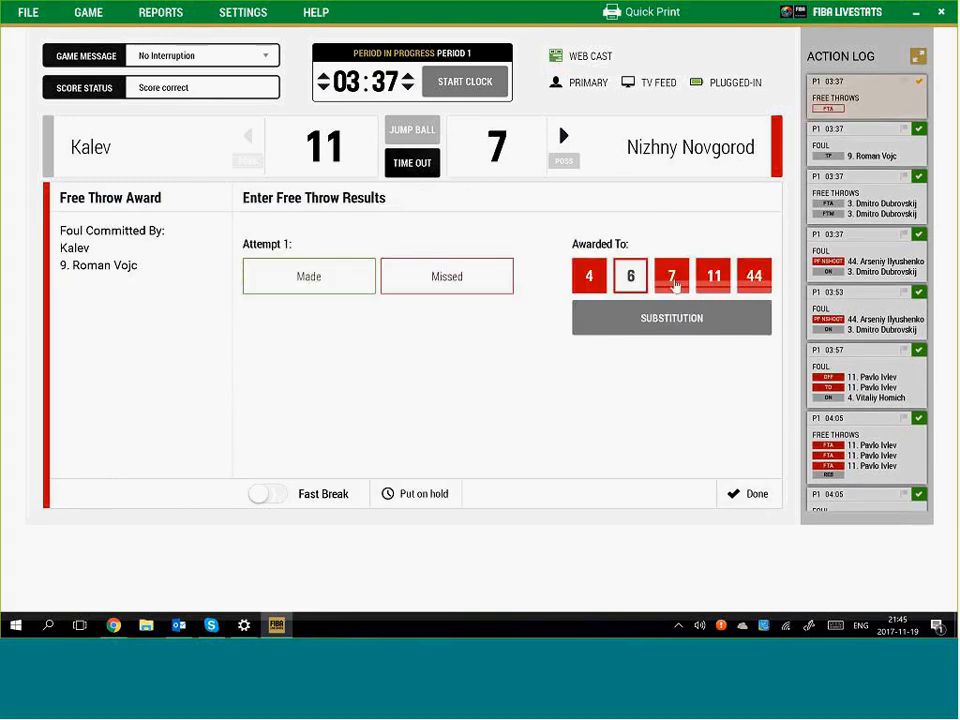
pyautogui.click(270, 279)
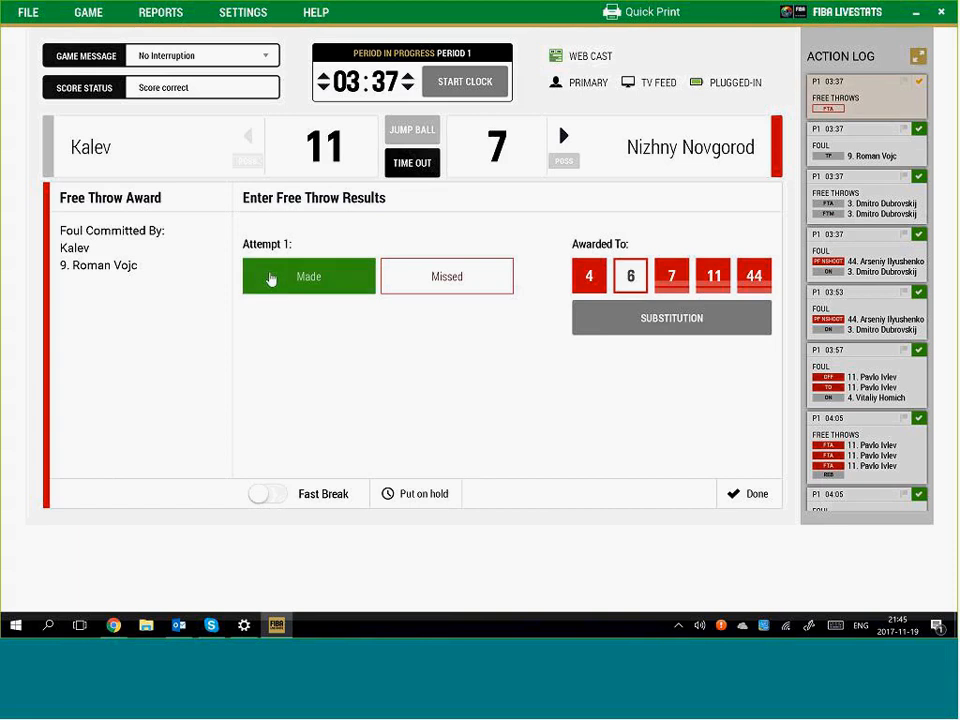
pyautogui.click(399, 279)
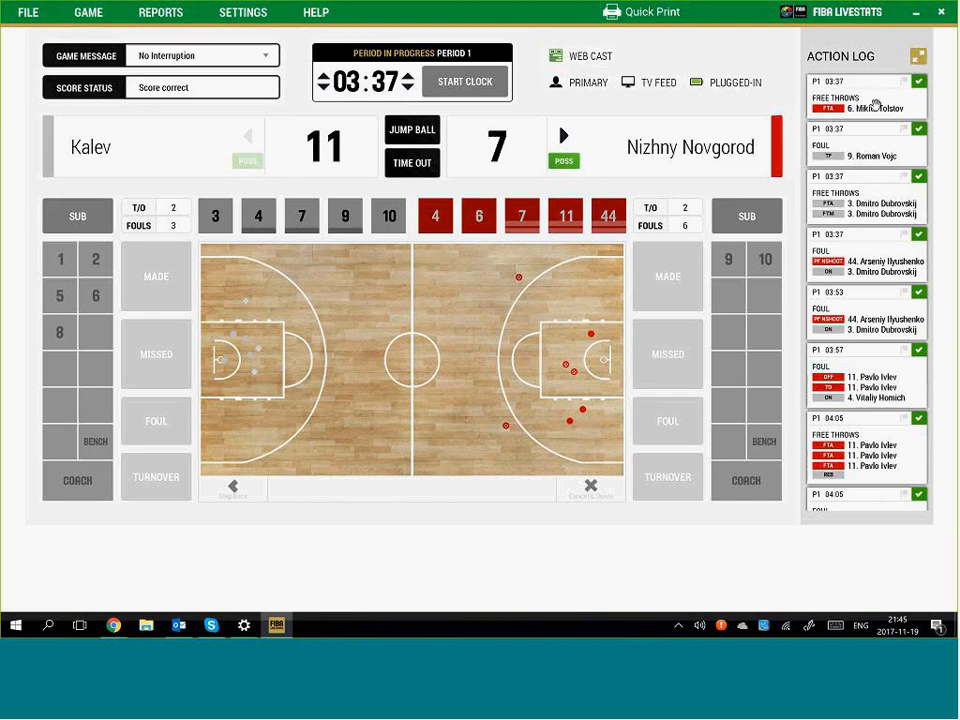
# Start the clock and log Kalev #4's unsportsmanlike shooting foul on Nizhny Novgorod #6
pyautogui.click(474, 88)
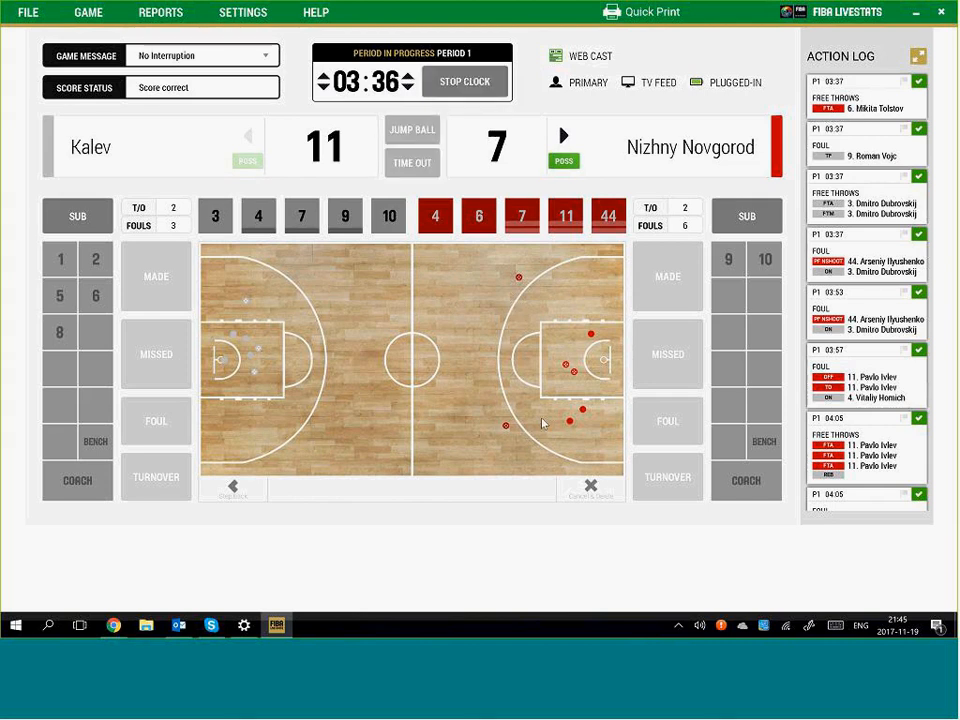
pyautogui.click(541, 421)
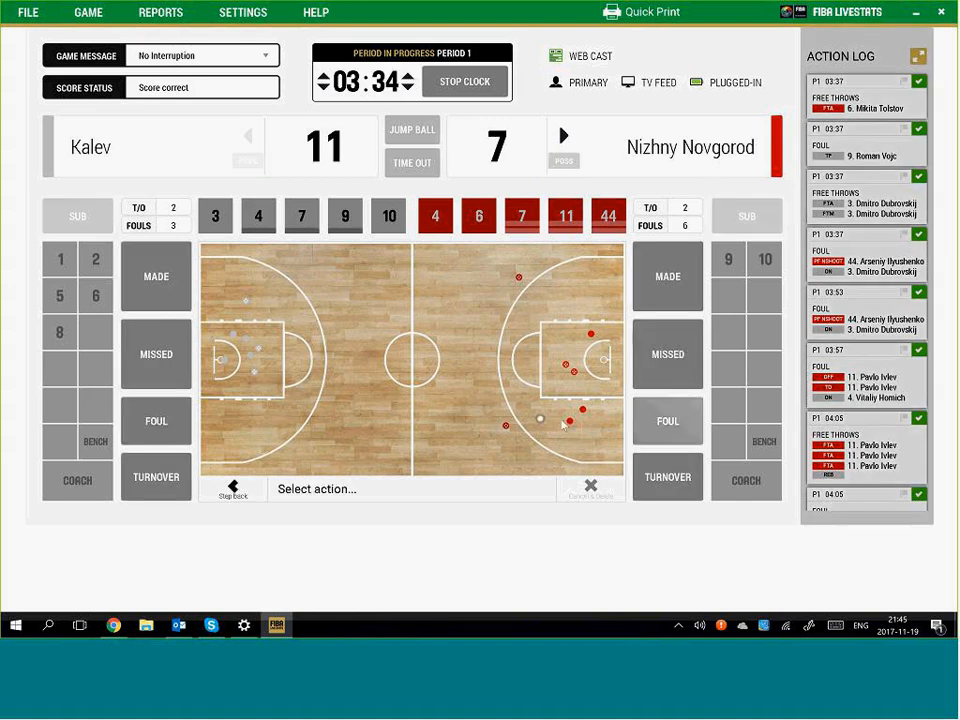
pyautogui.click(170, 417)
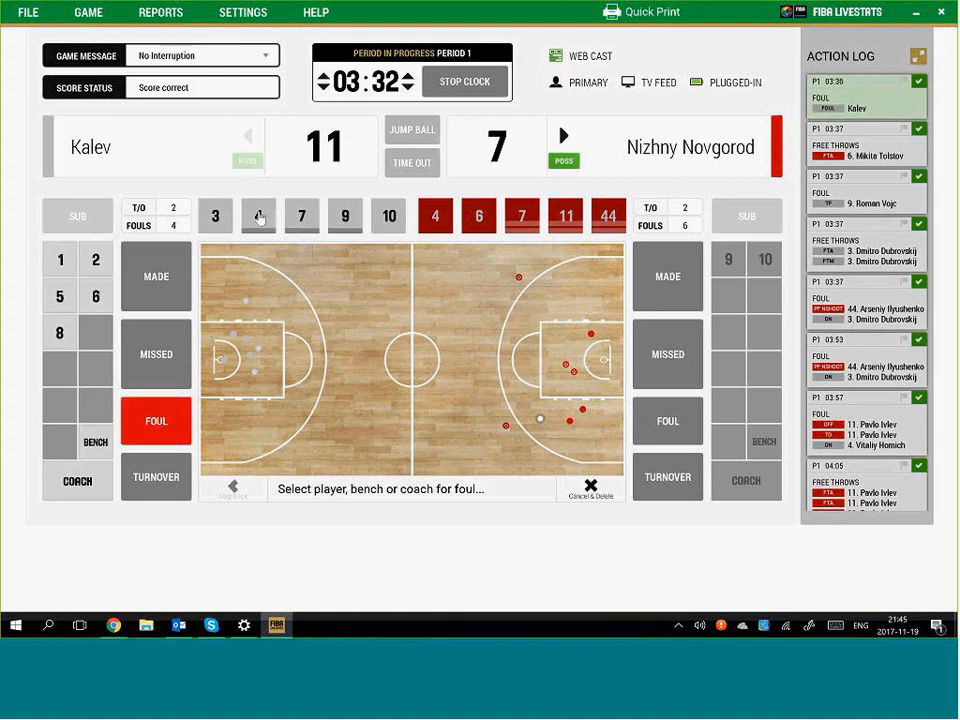
pyautogui.click(258, 216)
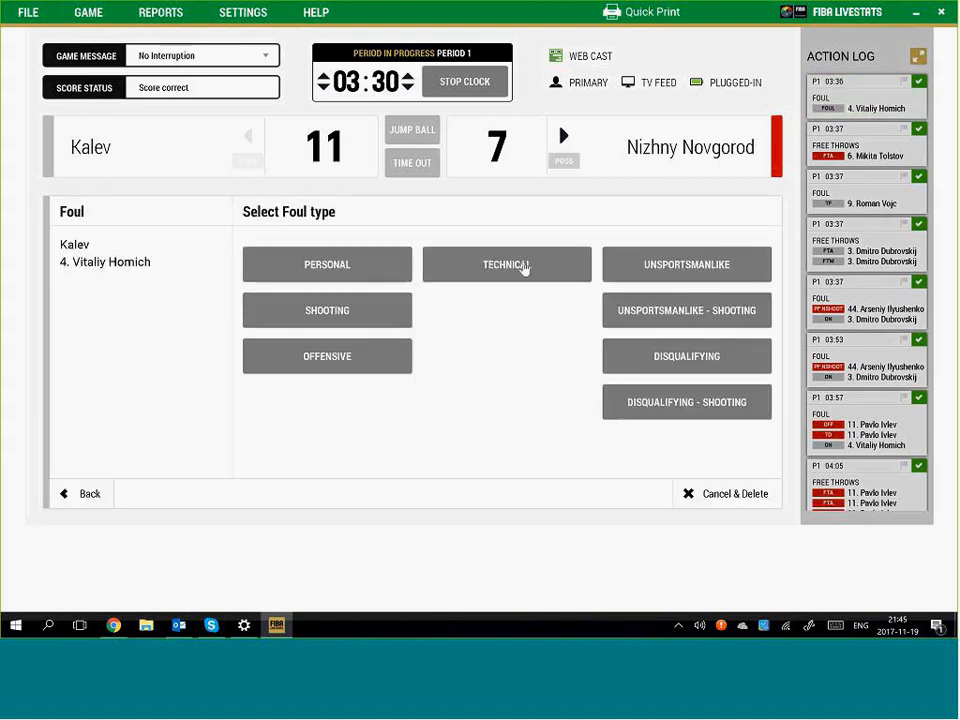
pyautogui.click(701, 313)
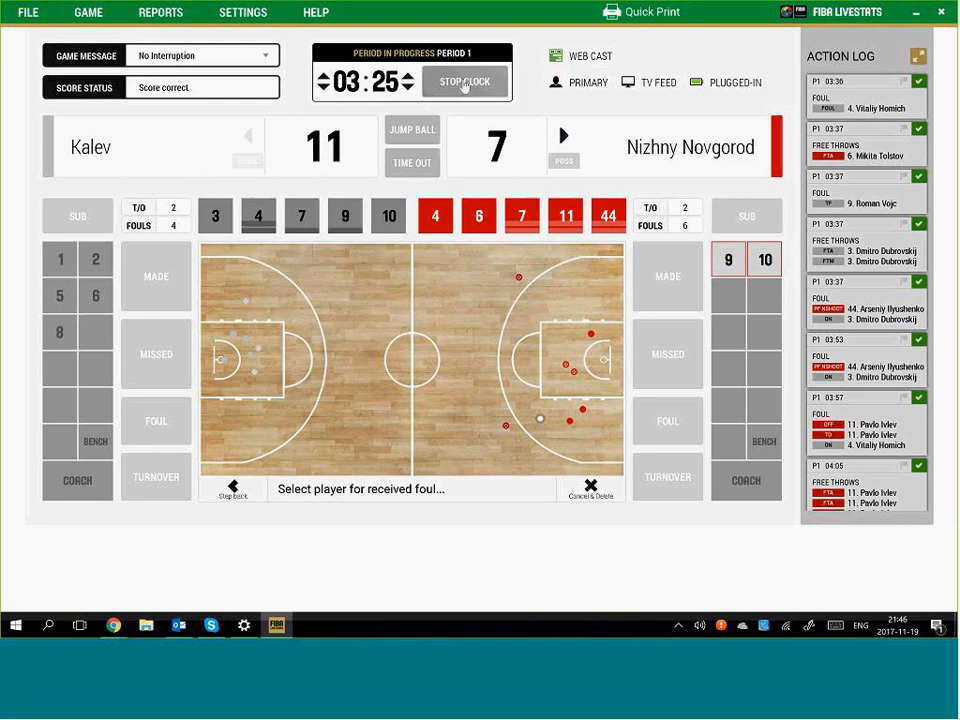
pyautogui.click(476, 214)
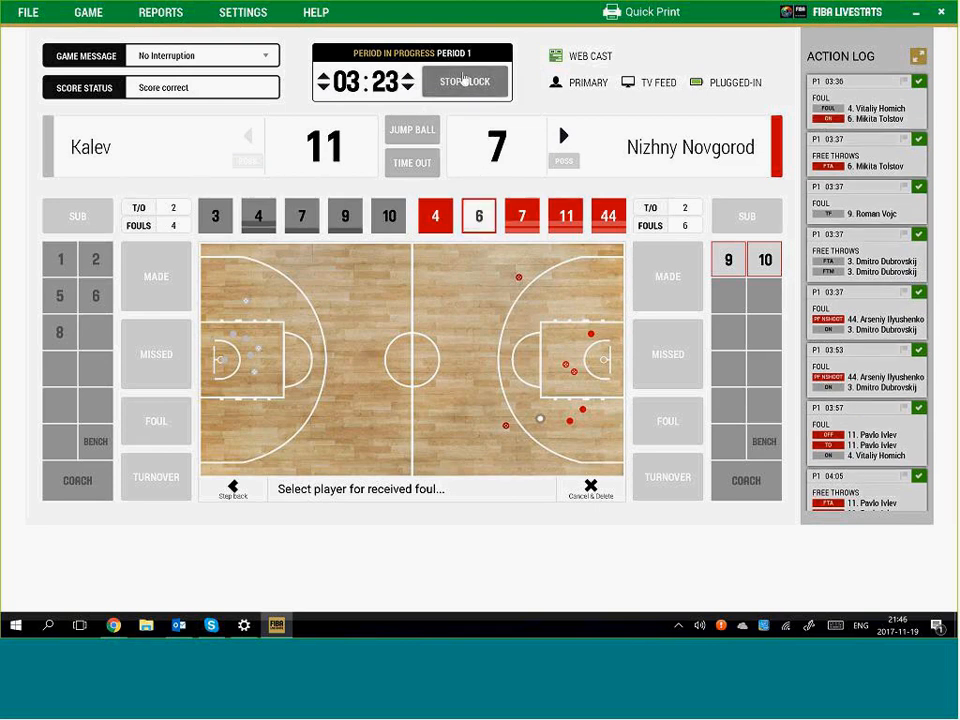
# Stop the clock and record both of #6's free throws as made
pyautogui.click(463, 80)
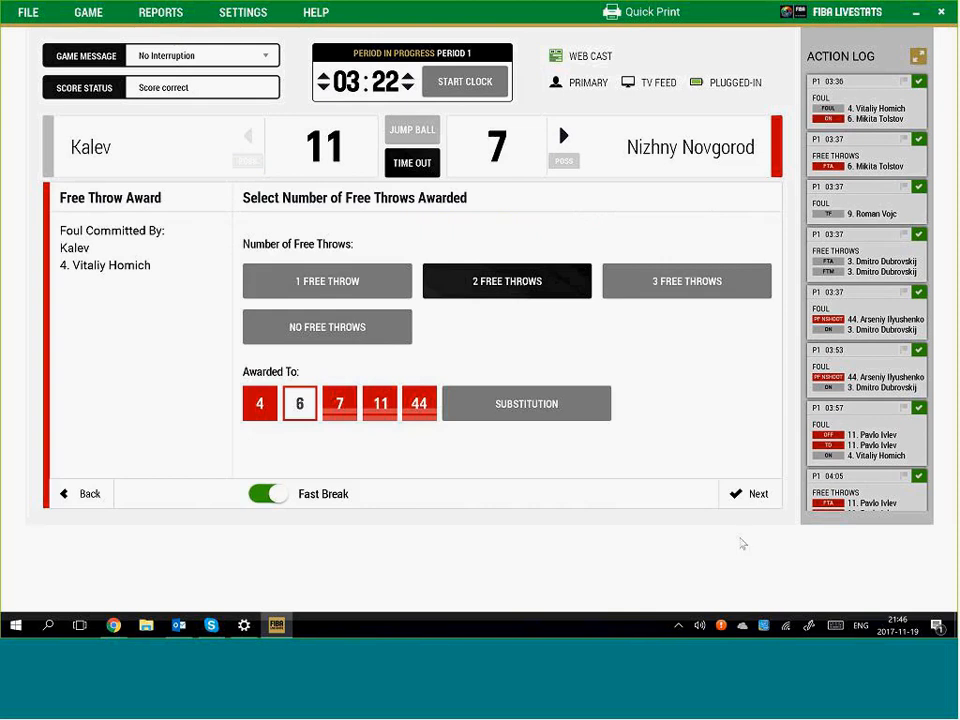
pyautogui.click(748, 494)
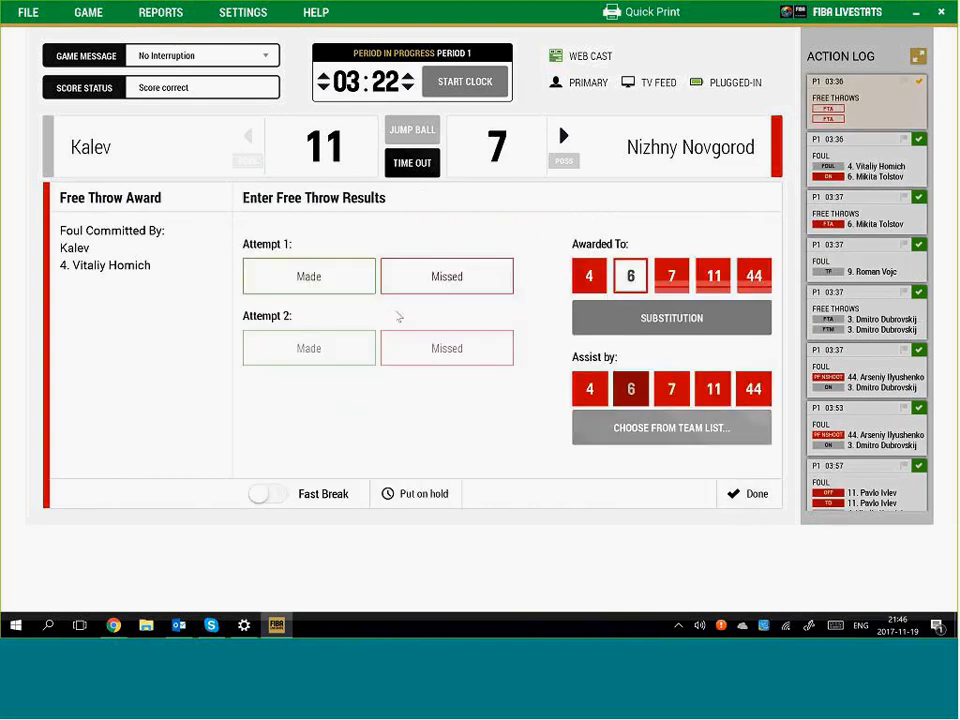
pyautogui.click(328, 283)
pyautogui.click(314, 350)
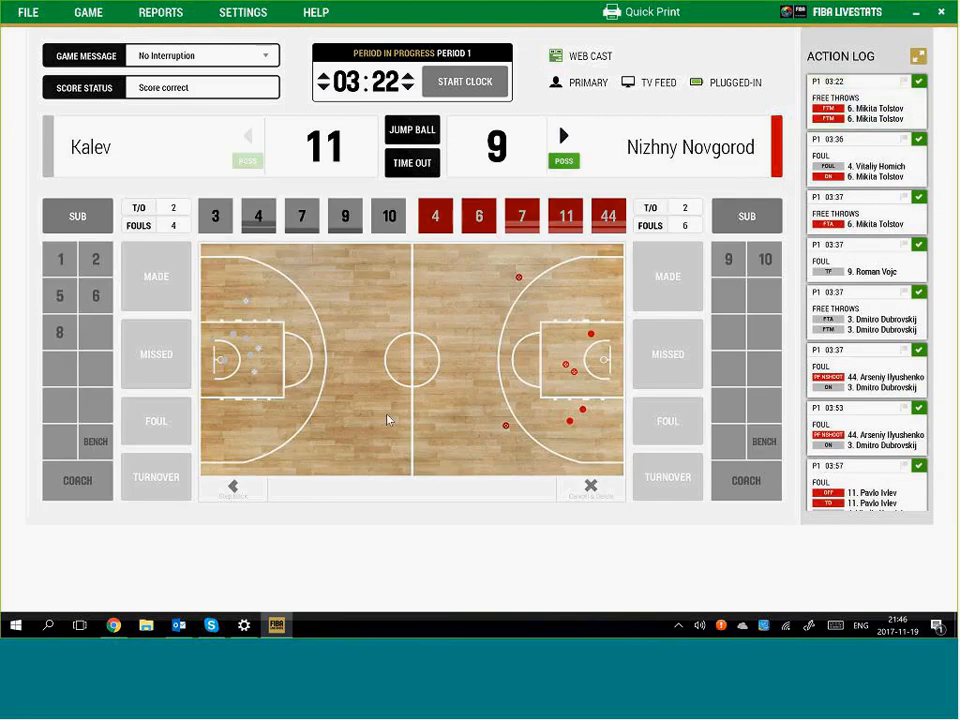
# Log a technical foul on Kalev's coach, with #6 making the free throw
pyautogui.click(297, 418)
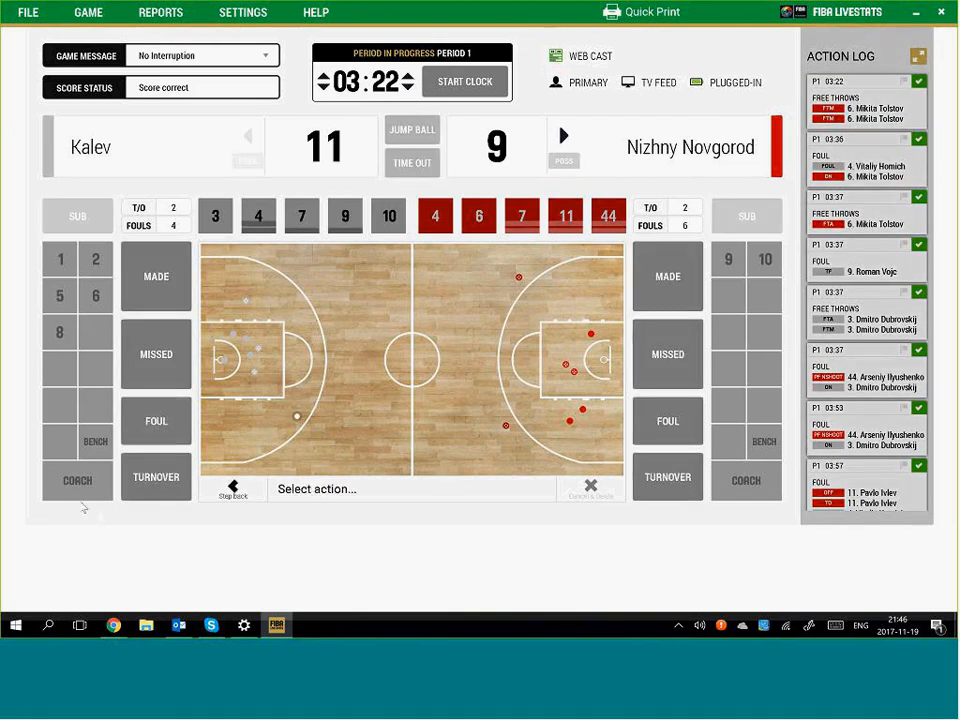
pyautogui.click(152, 426)
pyautogui.click(78, 480)
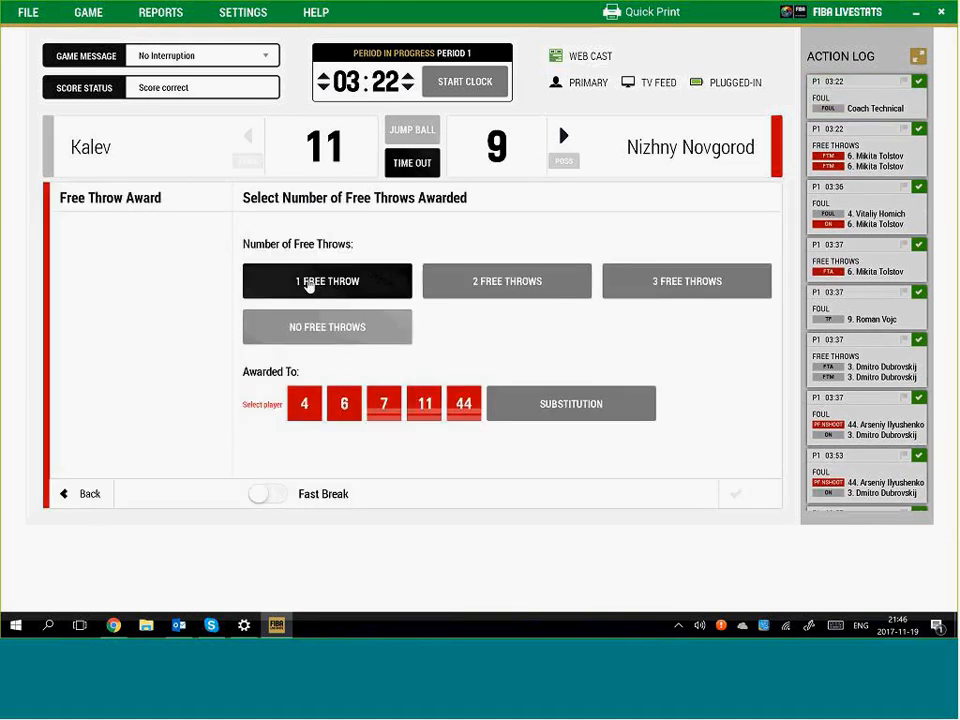
pyautogui.click(345, 404)
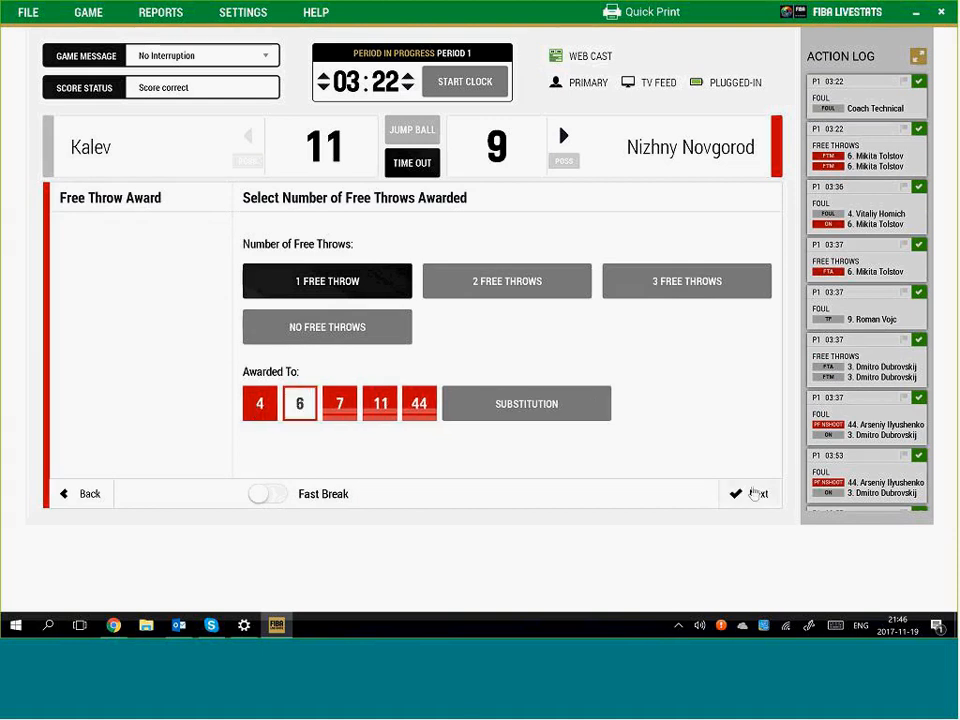
pyautogui.click(754, 493)
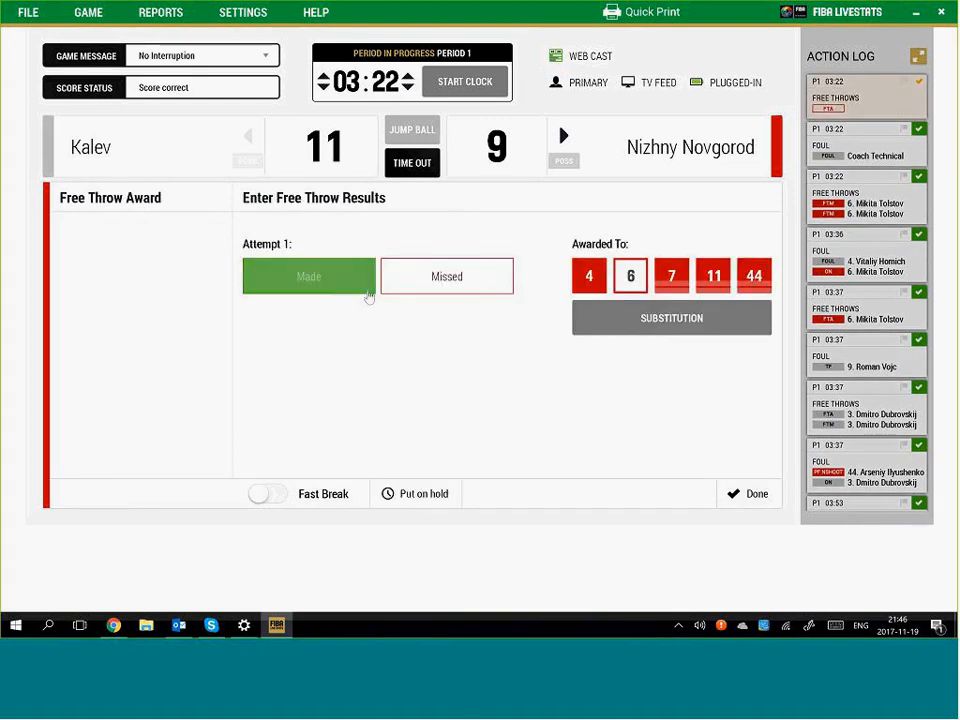
pyautogui.click(346, 286)
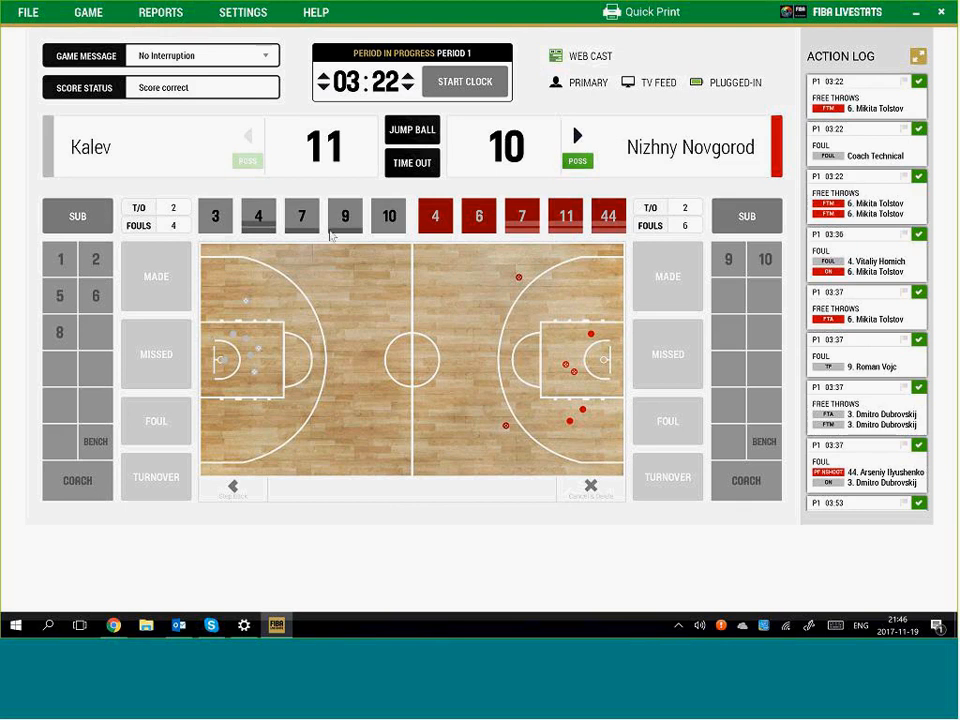
pyautogui.click(464, 87)
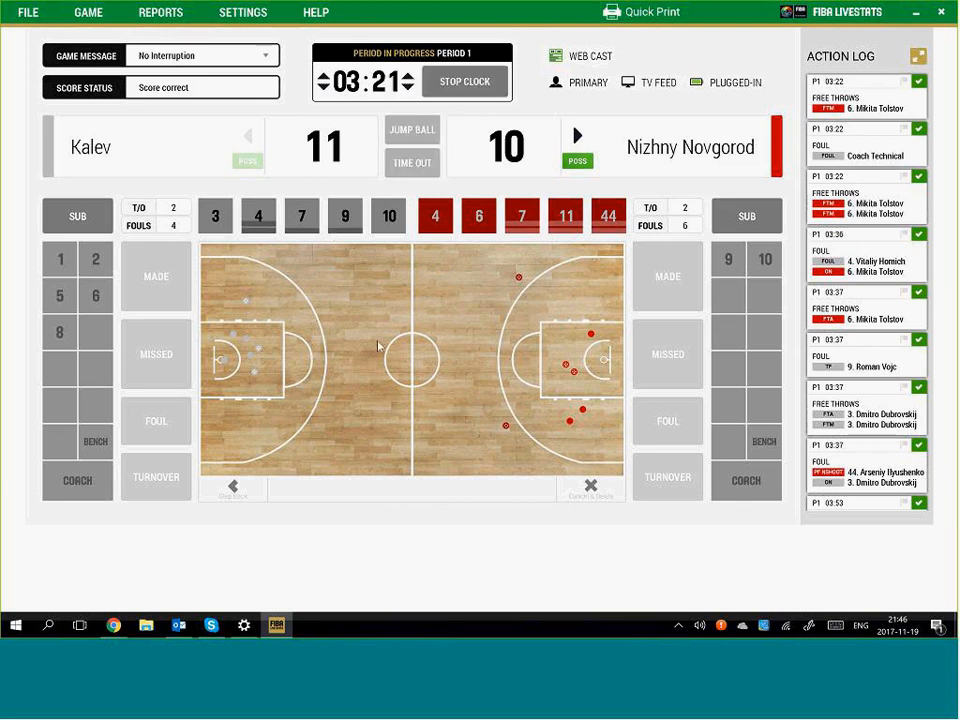
pyautogui.click(331, 300)
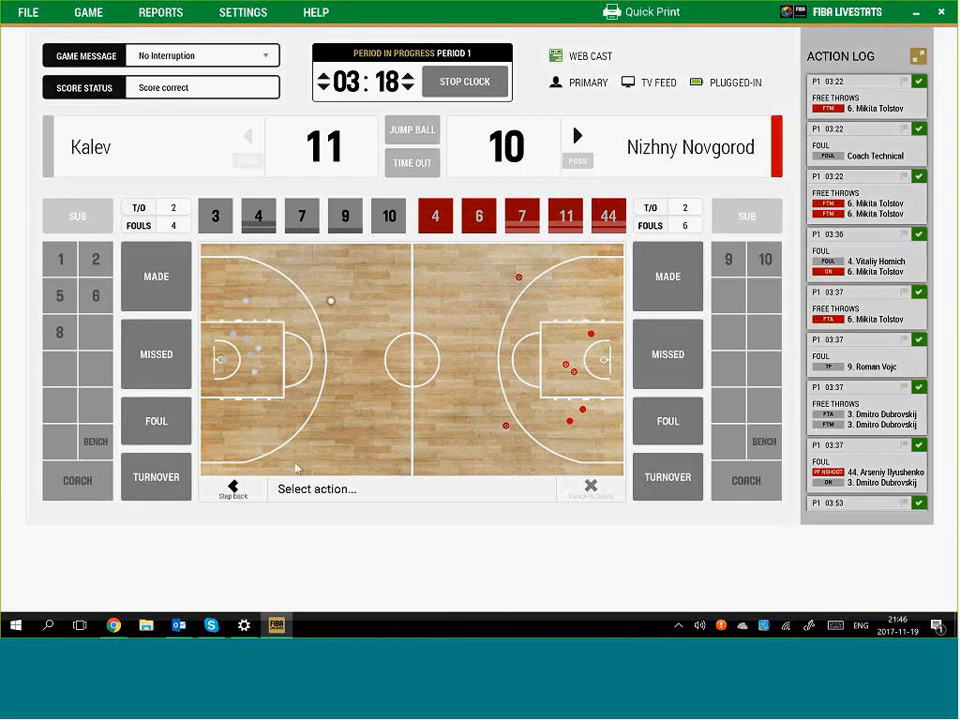
pyautogui.click(150, 478)
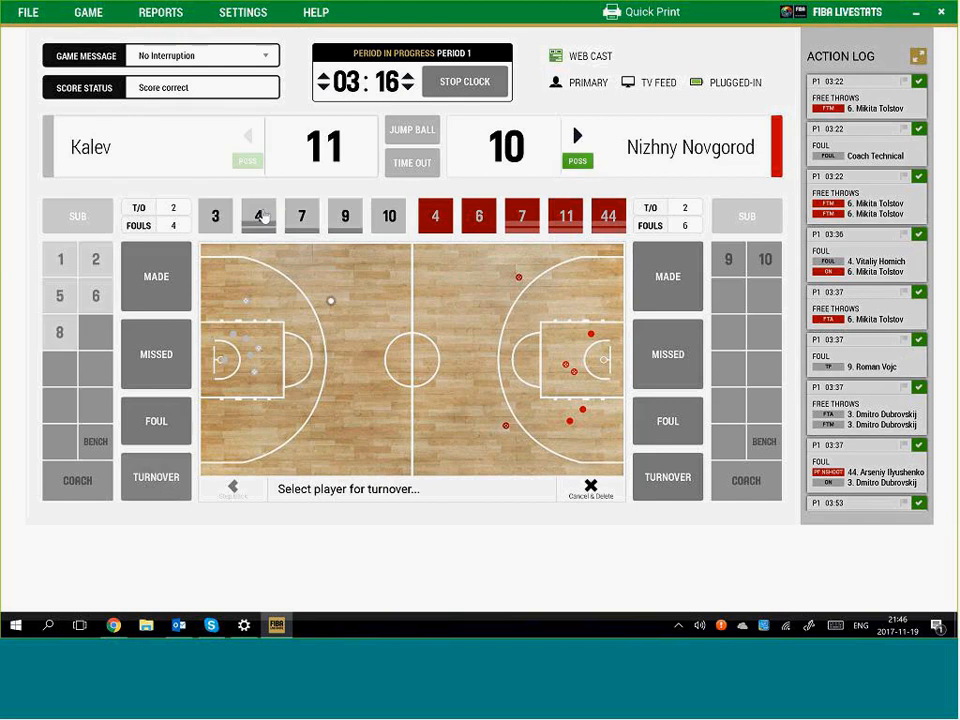
pyautogui.click(344, 217)
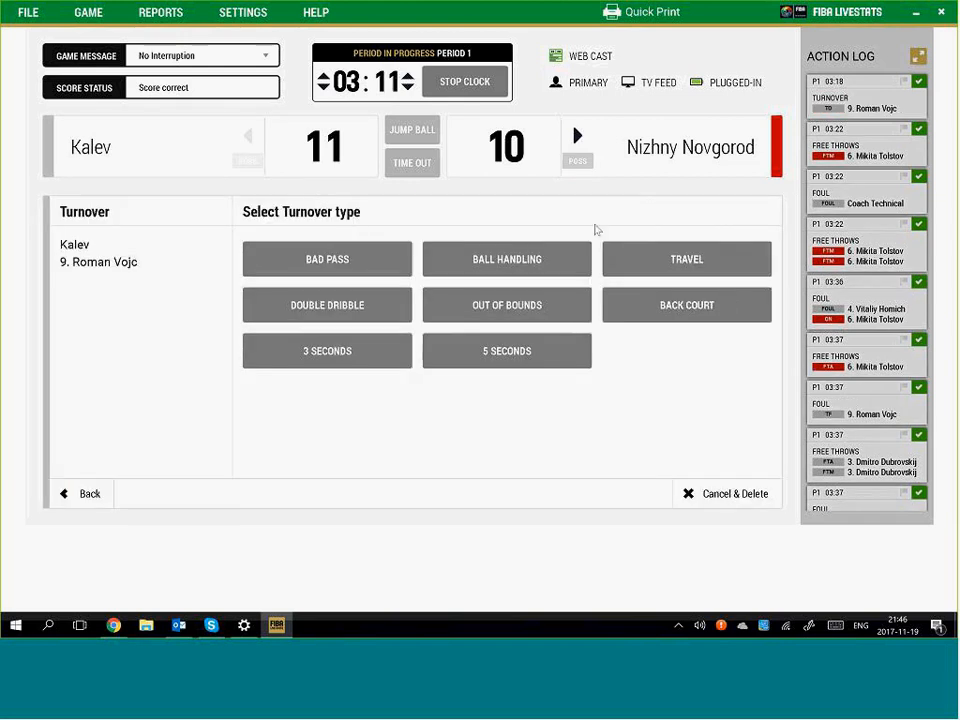
pyautogui.click(465, 84)
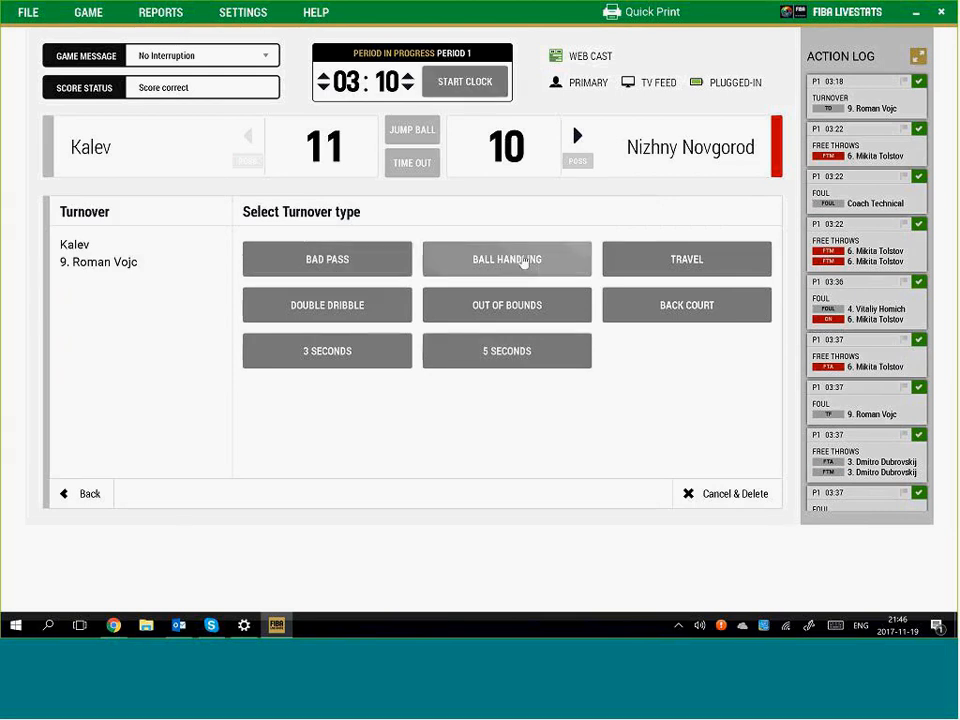
pyautogui.click(365, 271)
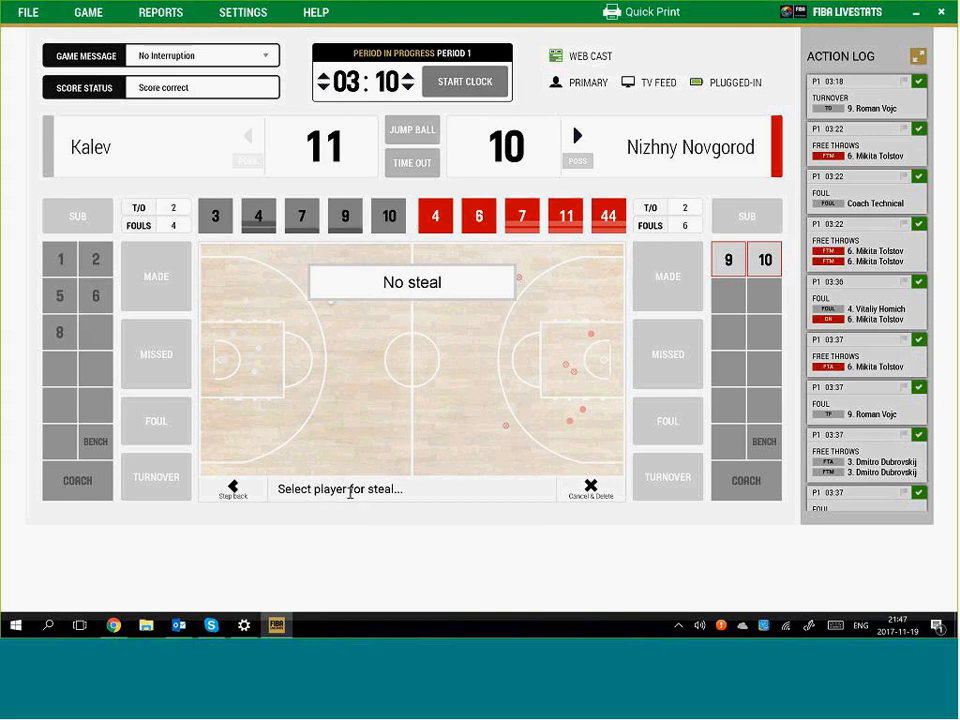
pyautogui.click(480, 218)
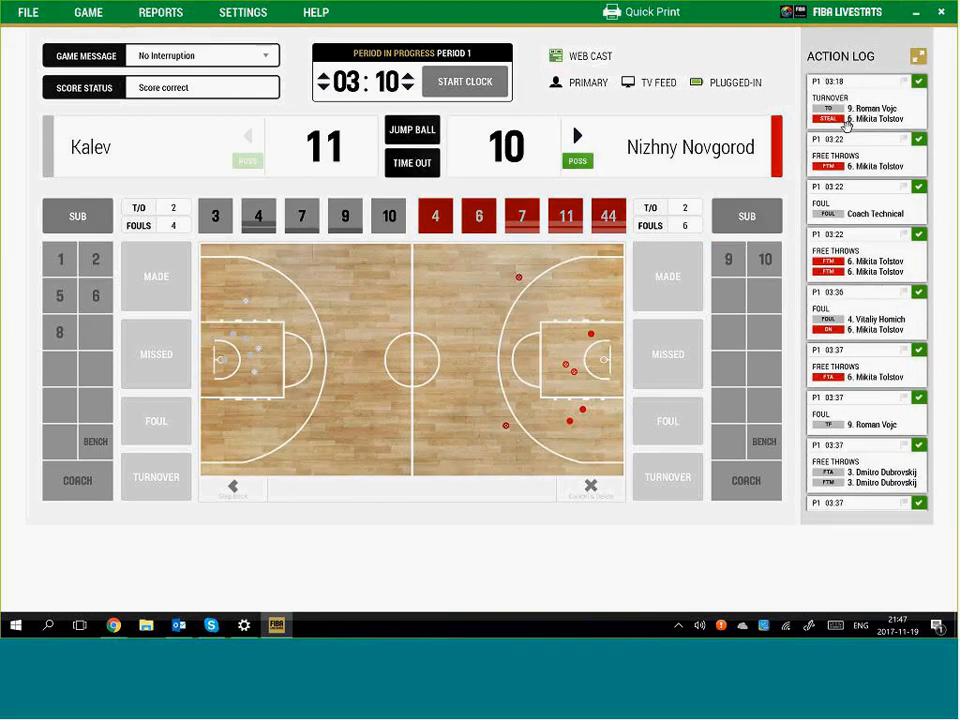
pyautogui.click(558, 311)
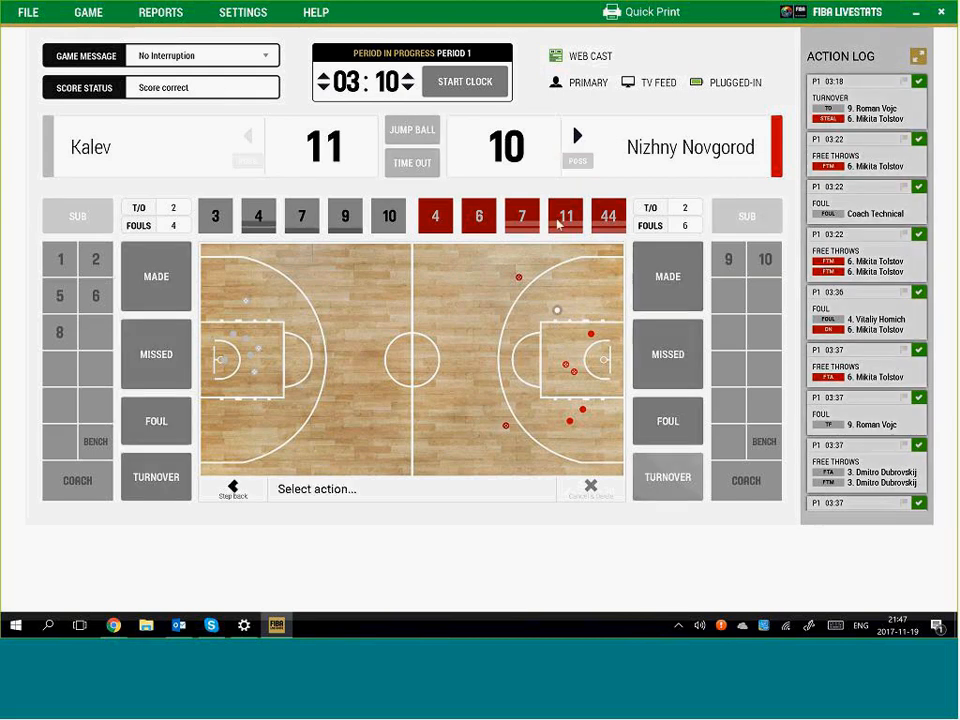
pyautogui.click(559, 224)
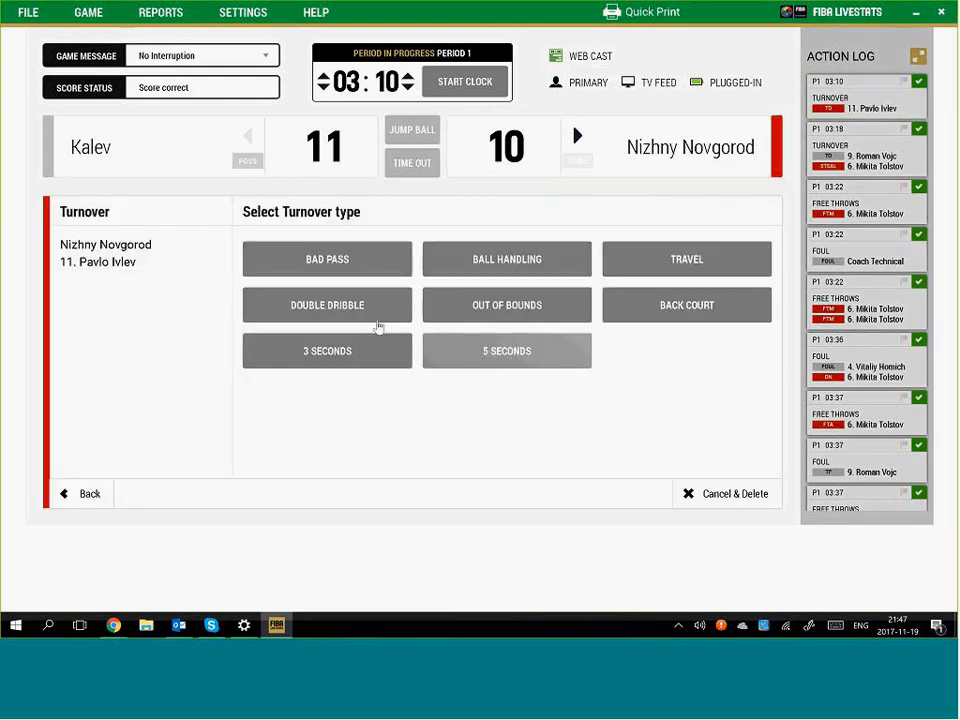
pyautogui.click(688, 260)
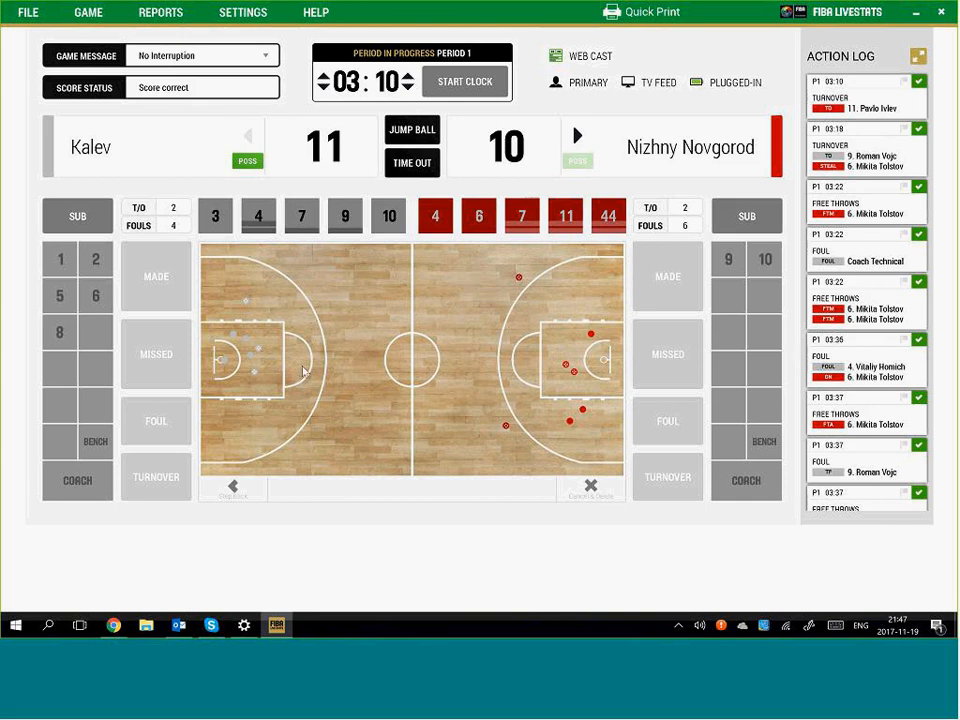
# Log a Kalev team turnover for a 24-second violation at 03:10
pyautogui.click(378, 414)
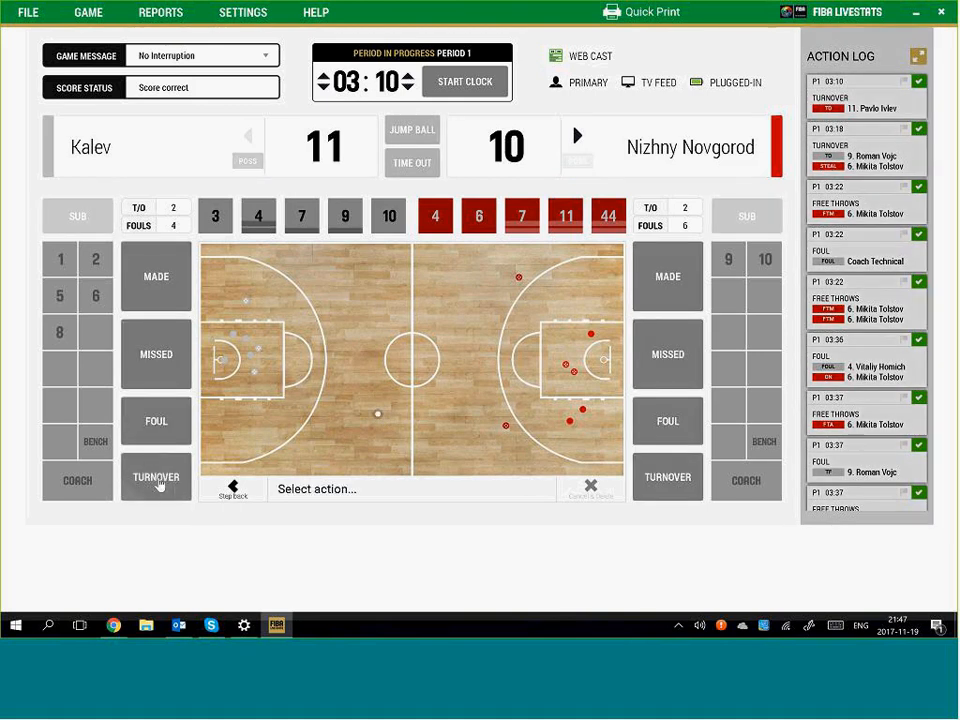
pyautogui.click(158, 480)
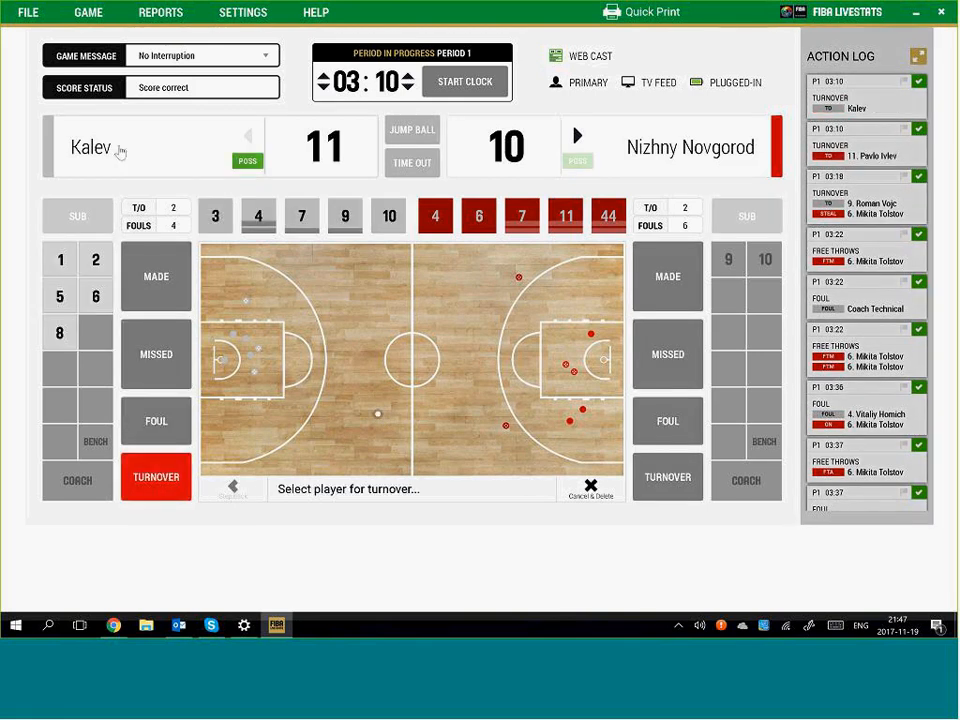
pyautogui.click(72, 147)
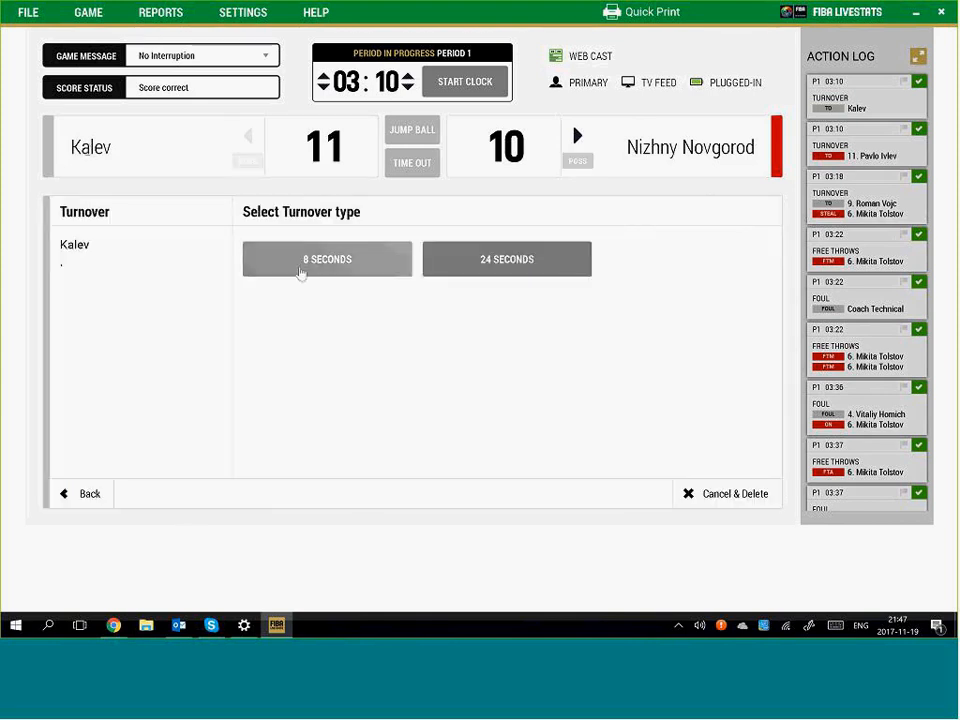
pyautogui.click(521, 262)
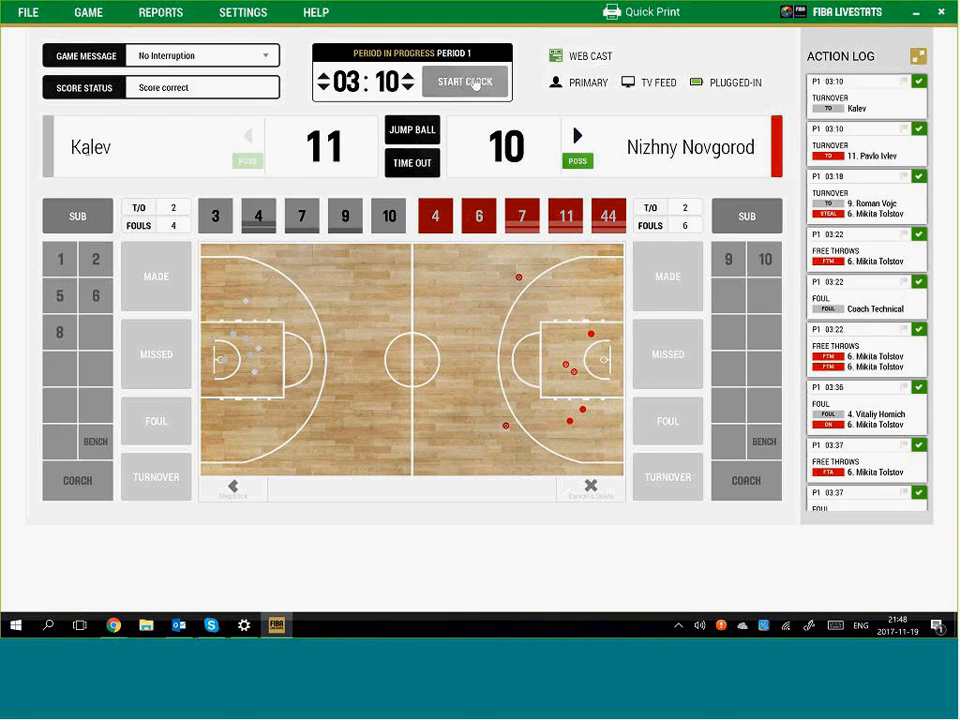
# Log a full timeout for Nizhny Novgorod
pyautogui.click(420, 168)
pyautogui.click(566, 306)
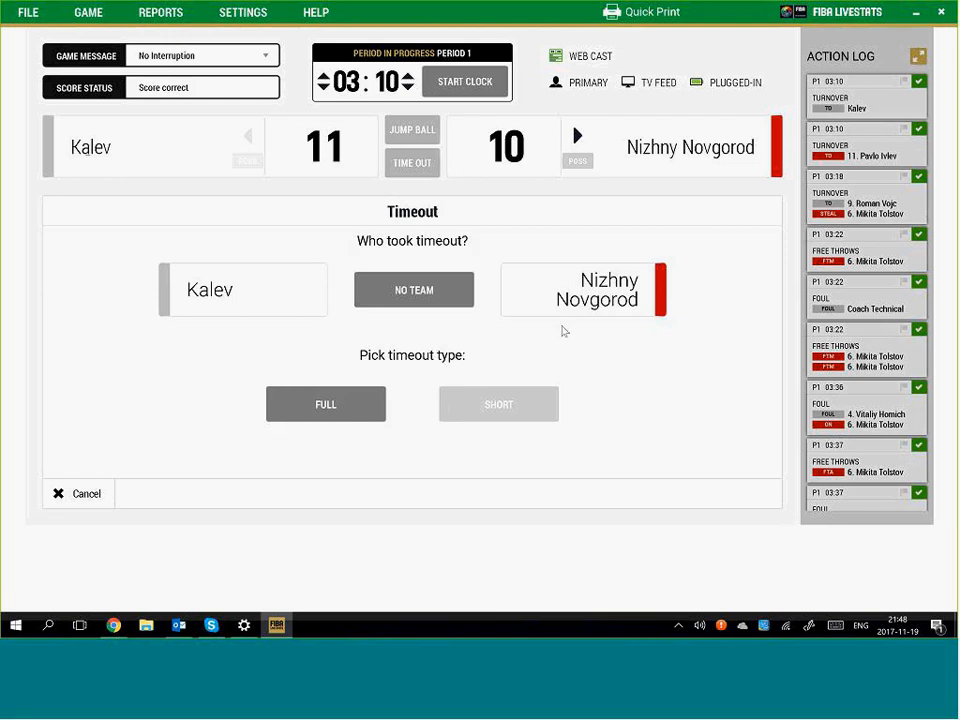
pyautogui.click(338, 407)
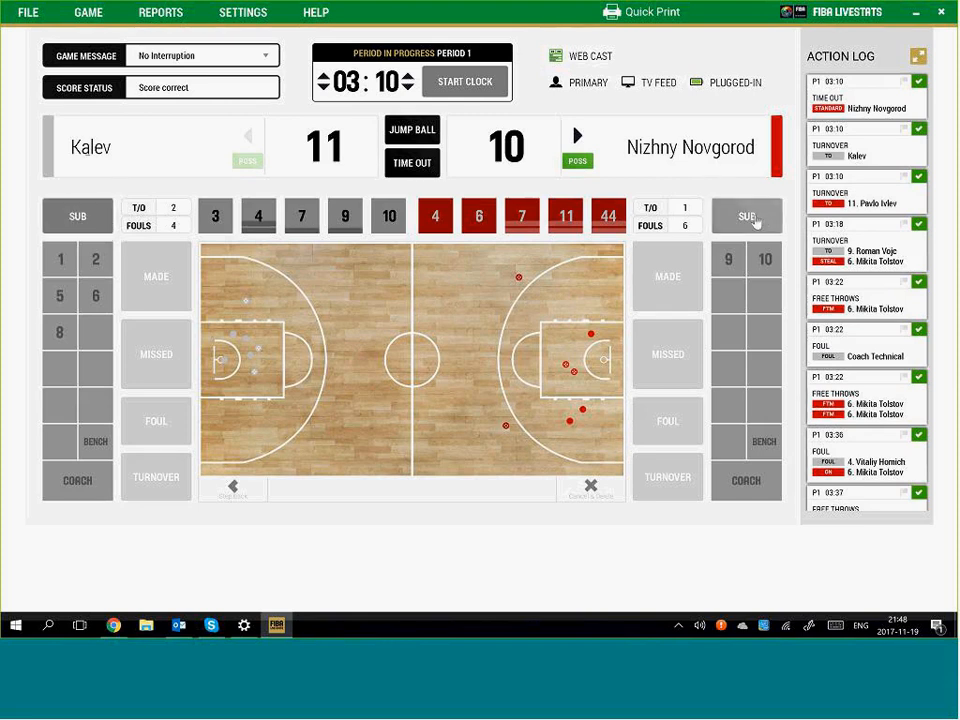
# Substitute Nizhny Novgorod's number 10 in for number 6
pyautogui.click(78, 216)
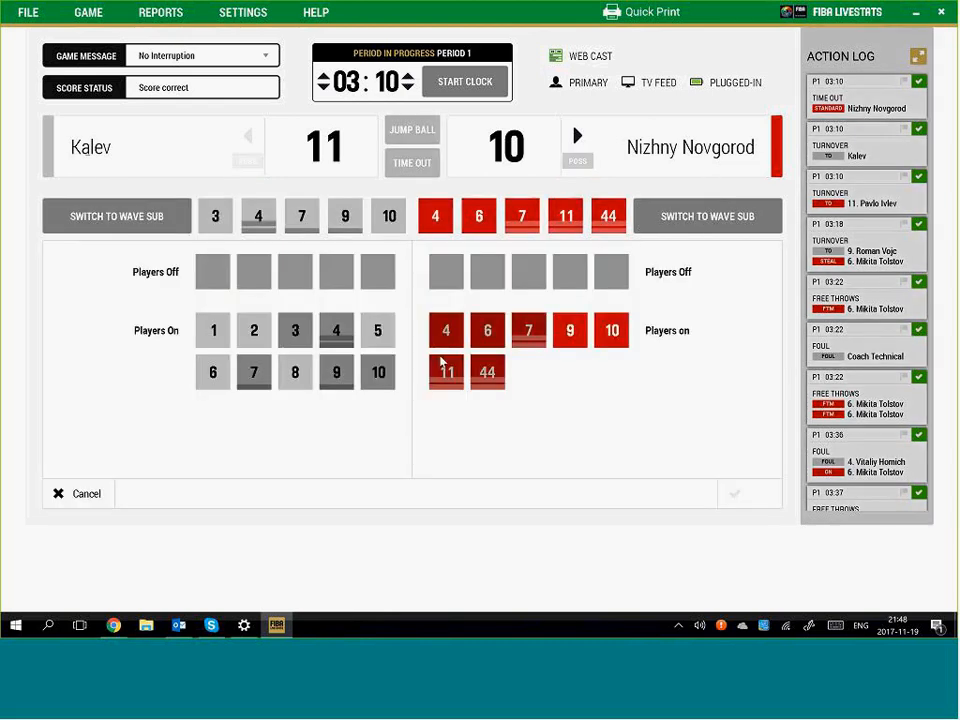
pyautogui.click(480, 219)
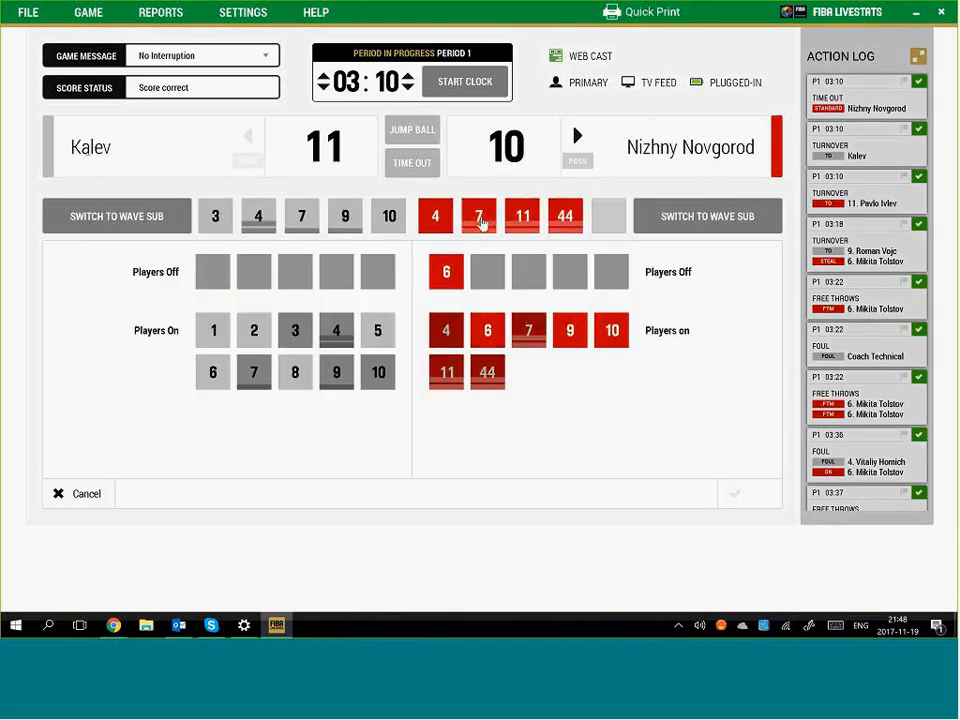
pyautogui.click(612, 331)
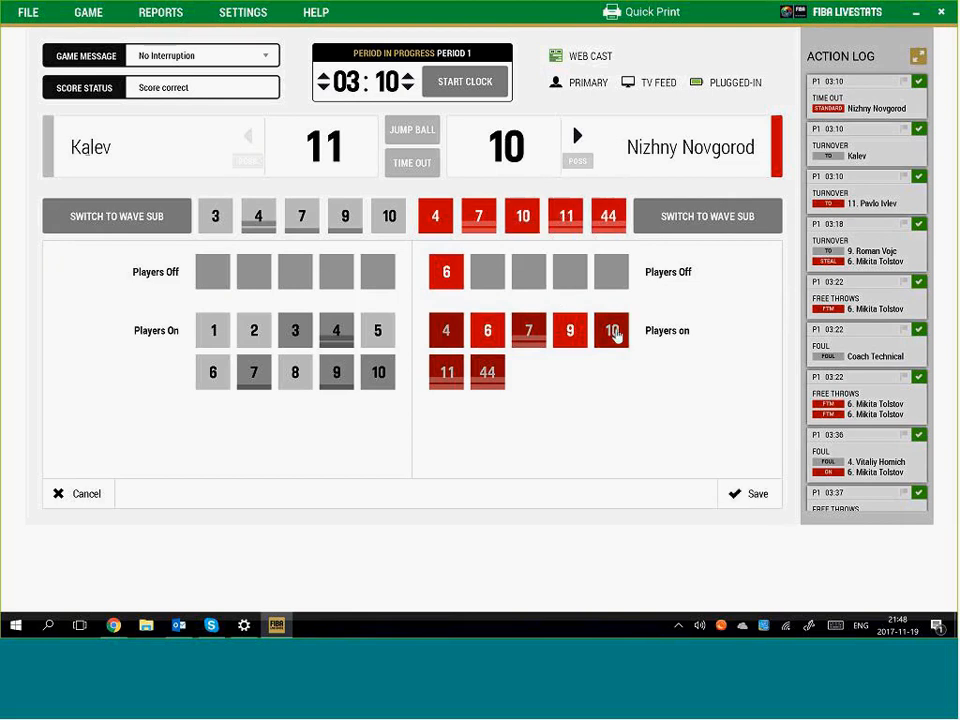
# Wave-substitute Kalev's lineup to players 1, 2, 3, 4 and 6
pyautogui.click(135, 225)
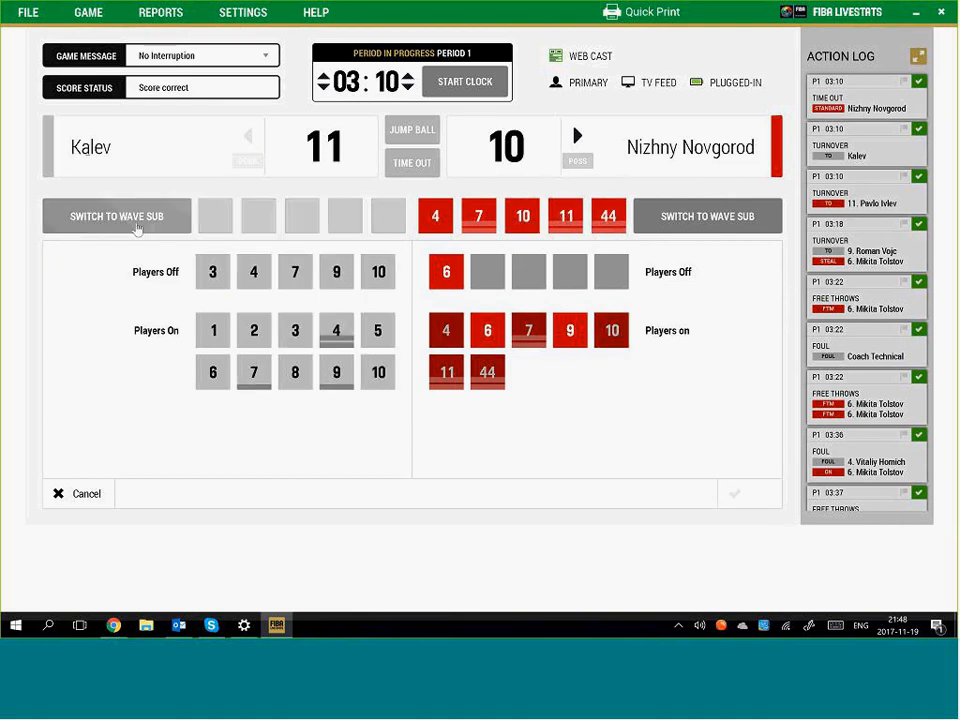
pyautogui.click(213, 330)
pyautogui.click(213, 372)
pyautogui.click(254, 330)
pyautogui.click(295, 330)
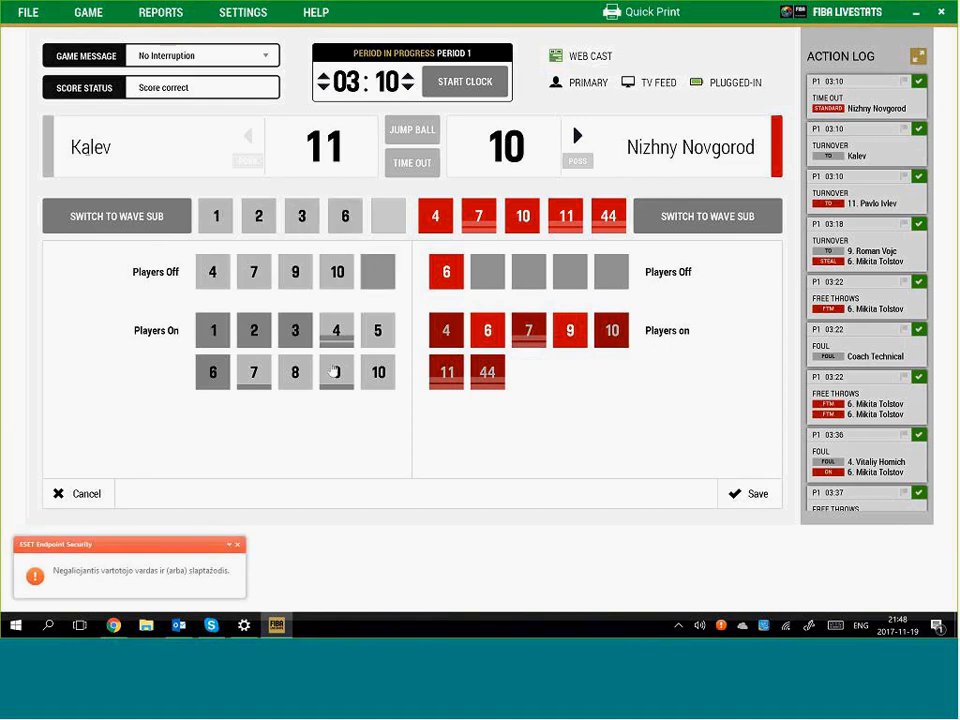
pyautogui.click(337, 333)
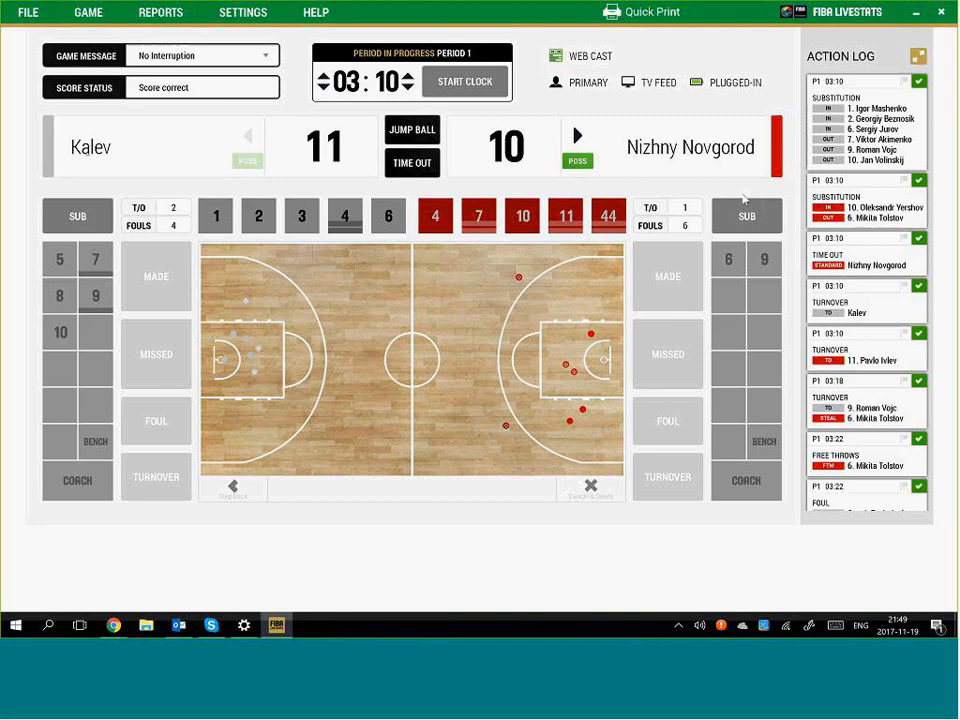
# Start the clock and log Nizhny Novgorod #9's missed jumpshot with #10's offensive rebound
pyautogui.click(463, 82)
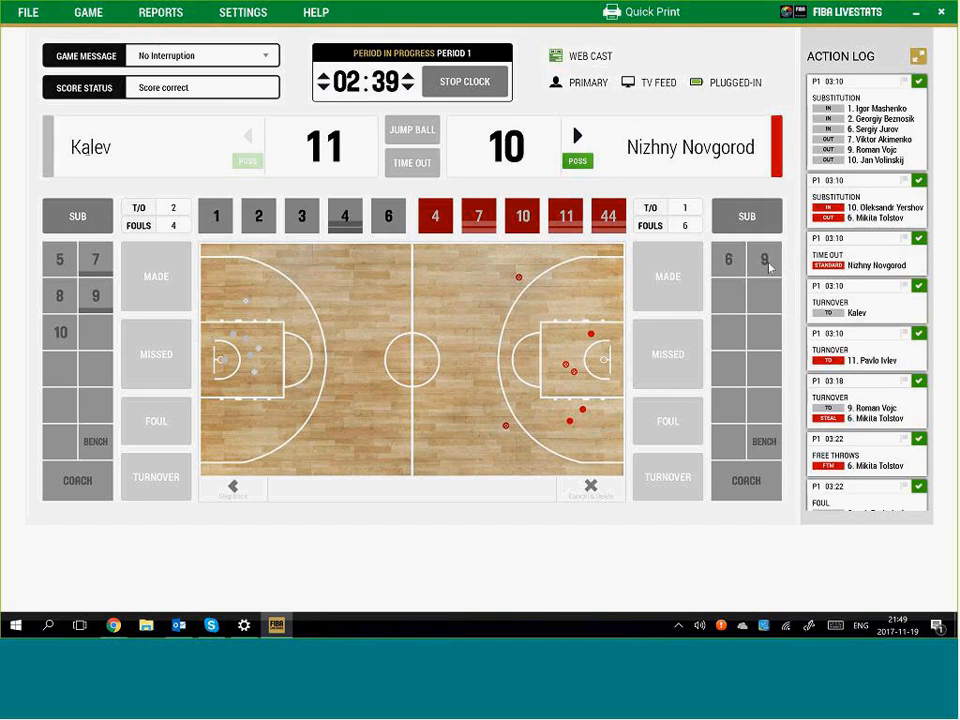
pyautogui.click(536, 300)
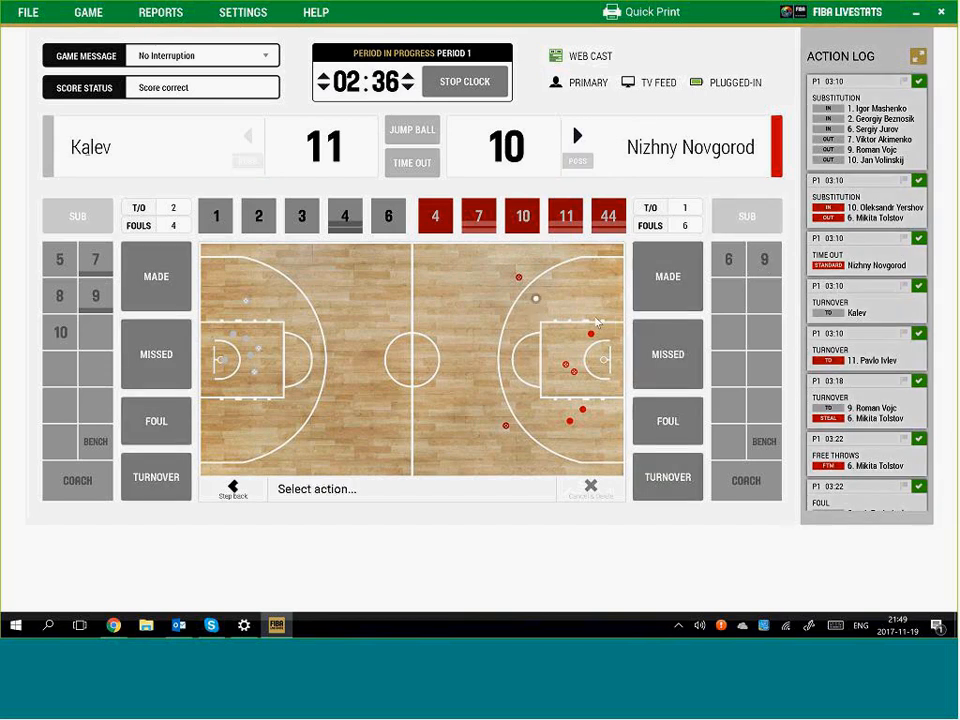
pyautogui.click(668, 354)
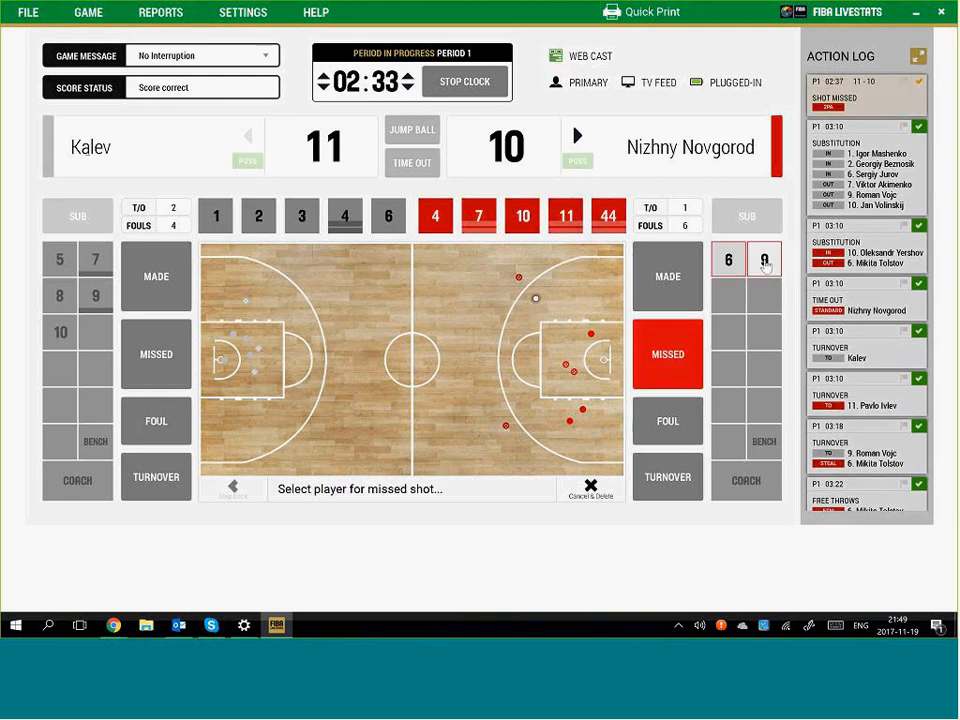
pyautogui.click(765, 261)
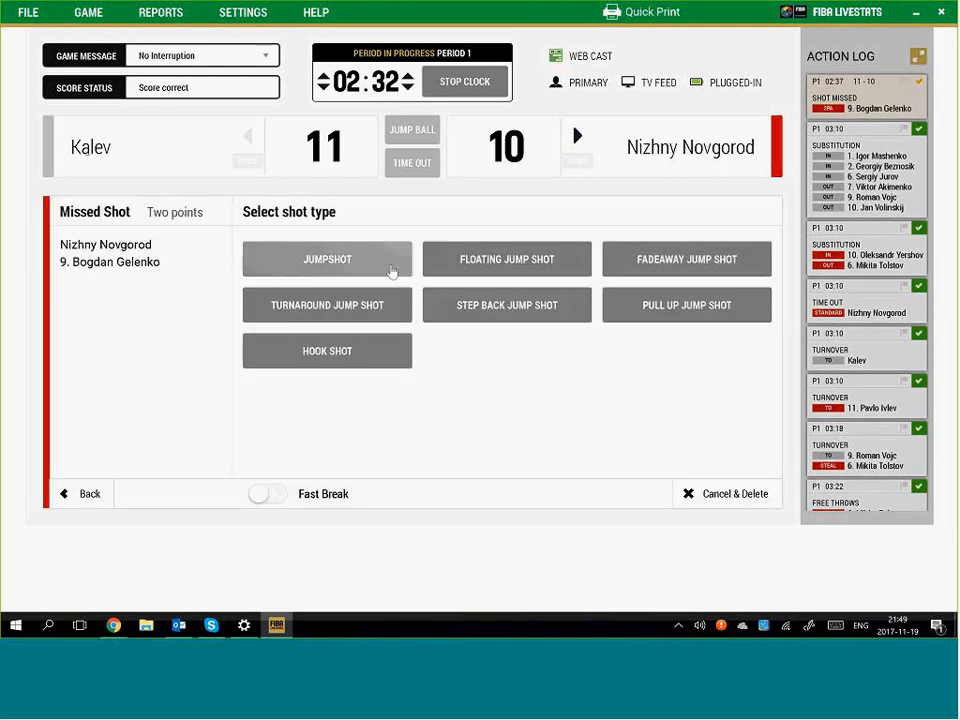
pyautogui.click(388, 265)
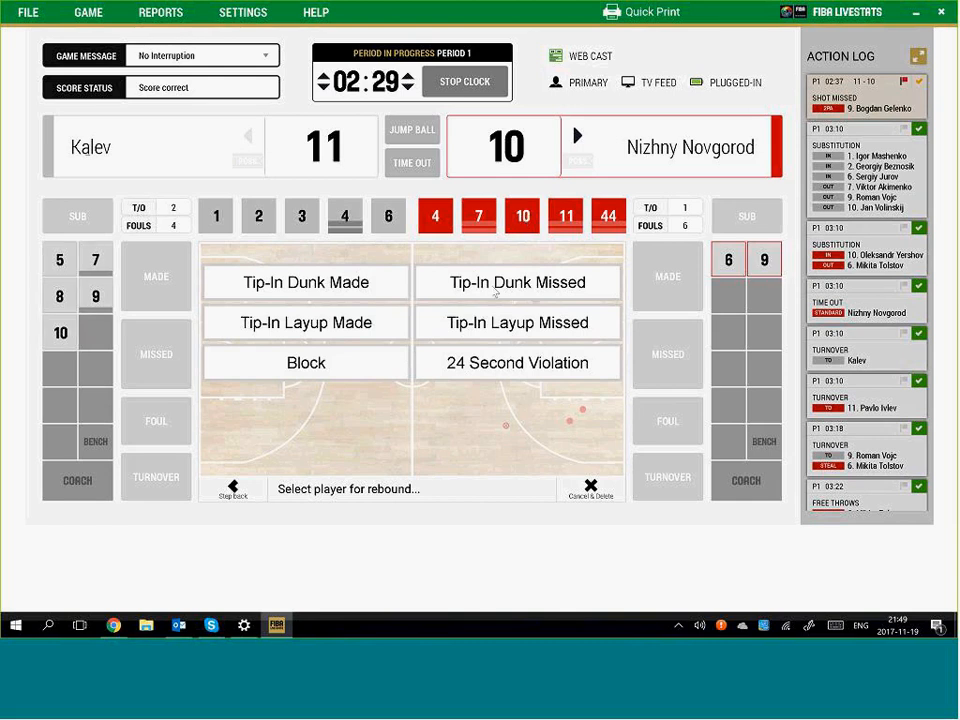
pyautogui.click(522, 216)
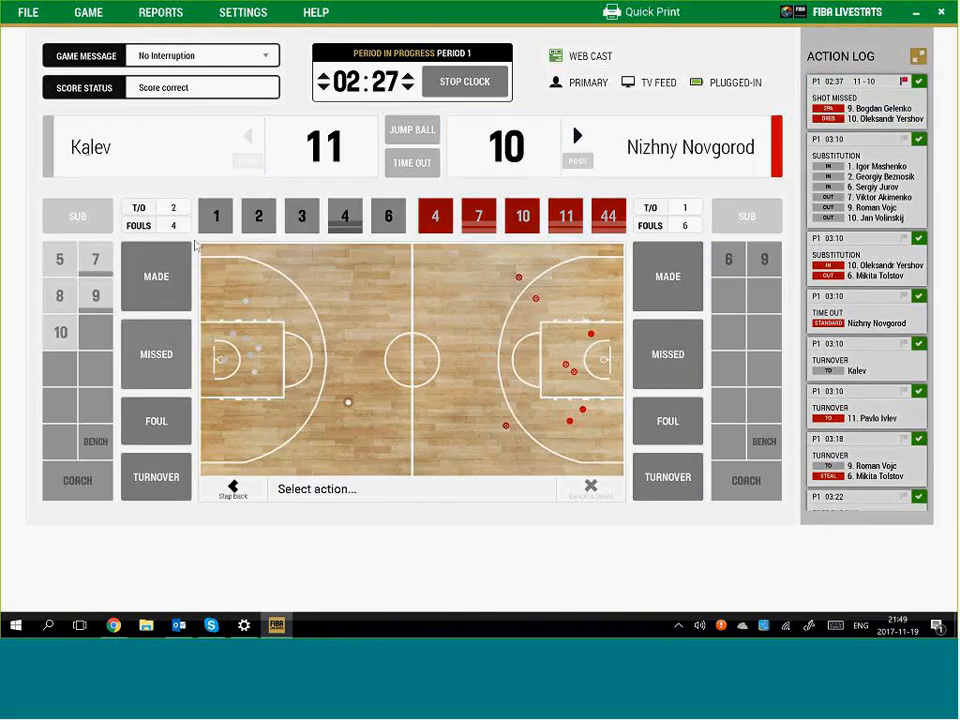
# Log Kalev #1's missed three, rebounded by Nizhny Novgorod #9
pyautogui.click(156, 354)
pyautogui.click(216, 216)
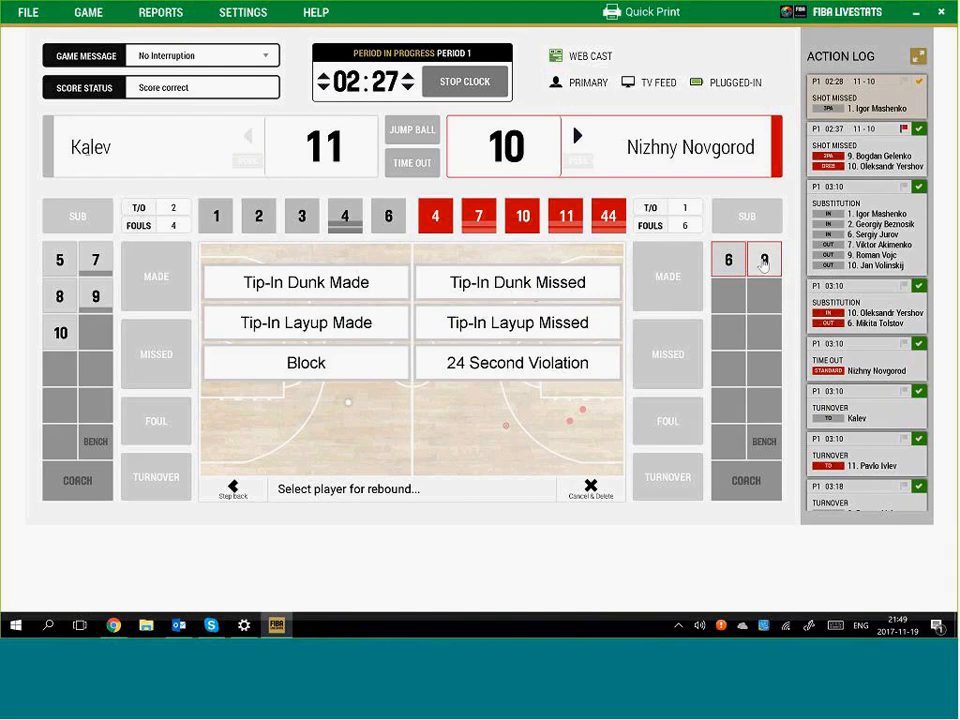
pyautogui.click(763, 260)
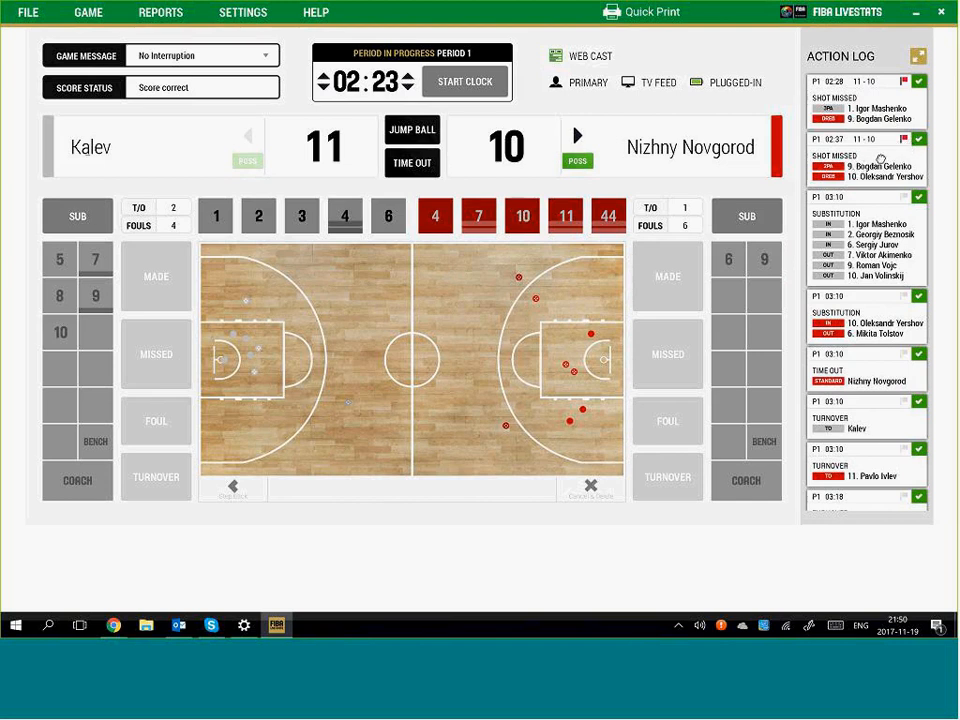
pyautogui.click(880, 160)
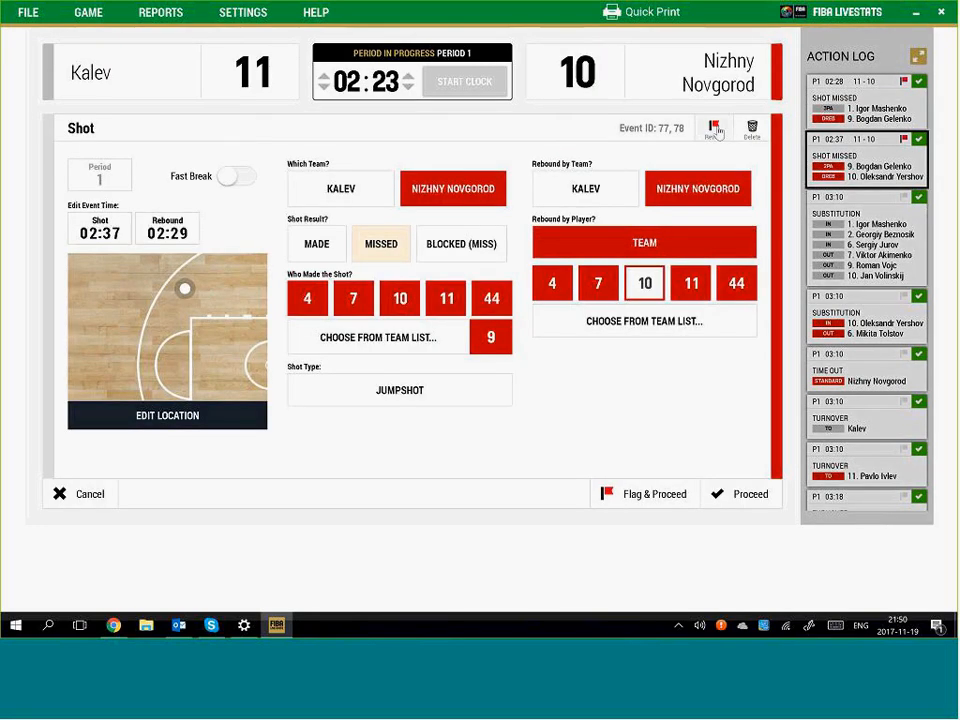
pyautogui.click(715, 129)
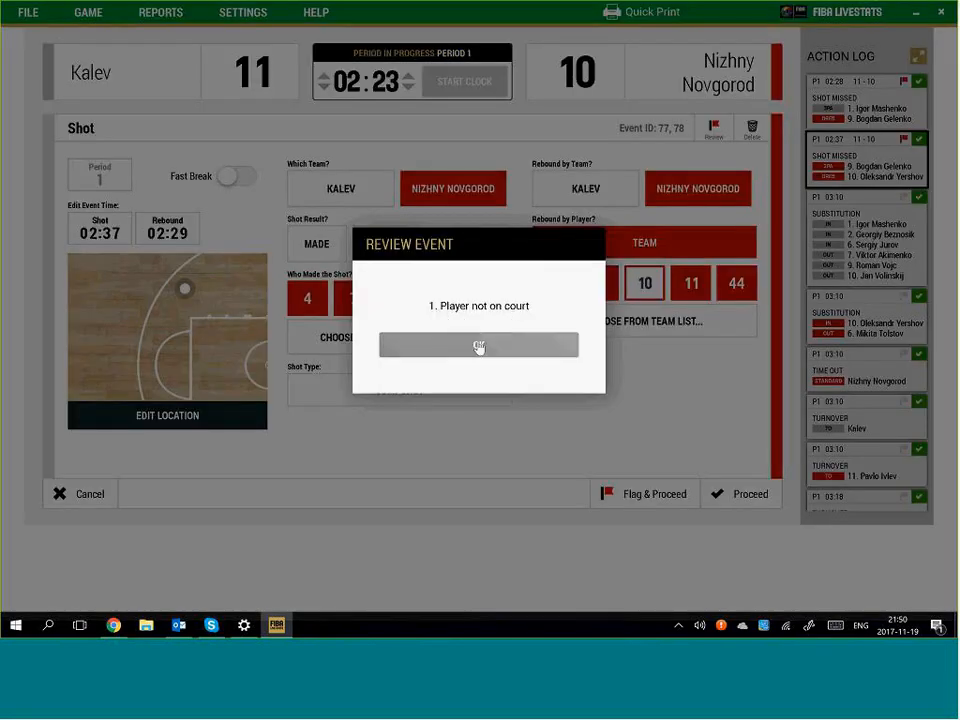
pyautogui.click(479, 345)
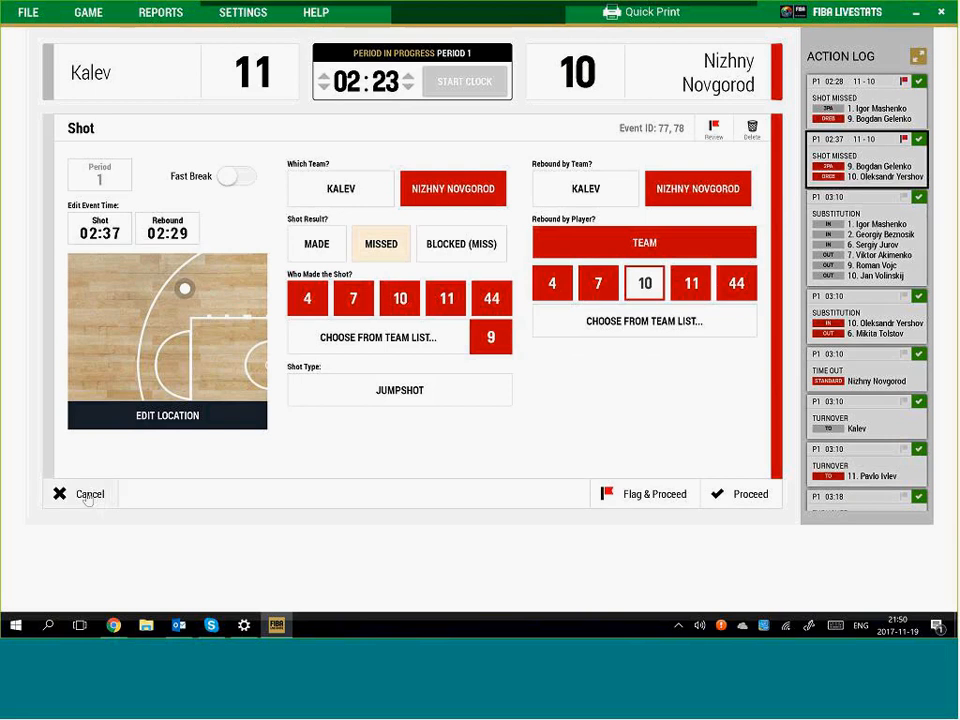
pyautogui.click(87, 496)
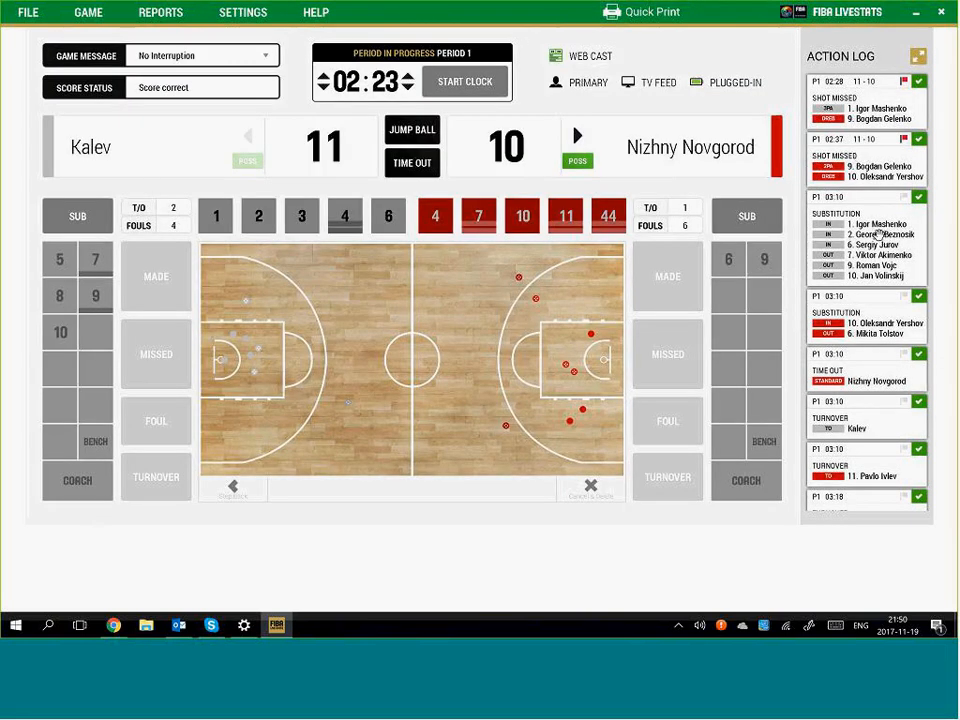
# Edit the 03:10 Nizhny Novgorod substitution to bring #9 on for #11, then run the clock to 02:19
pyautogui.click(873, 326)
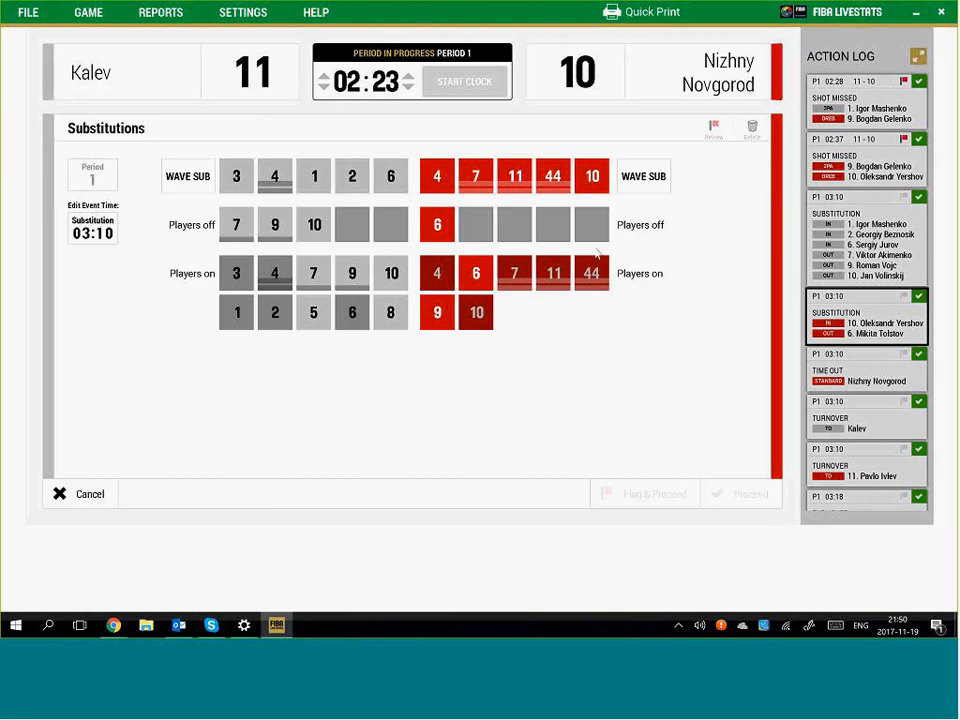
pyautogui.click(515, 178)
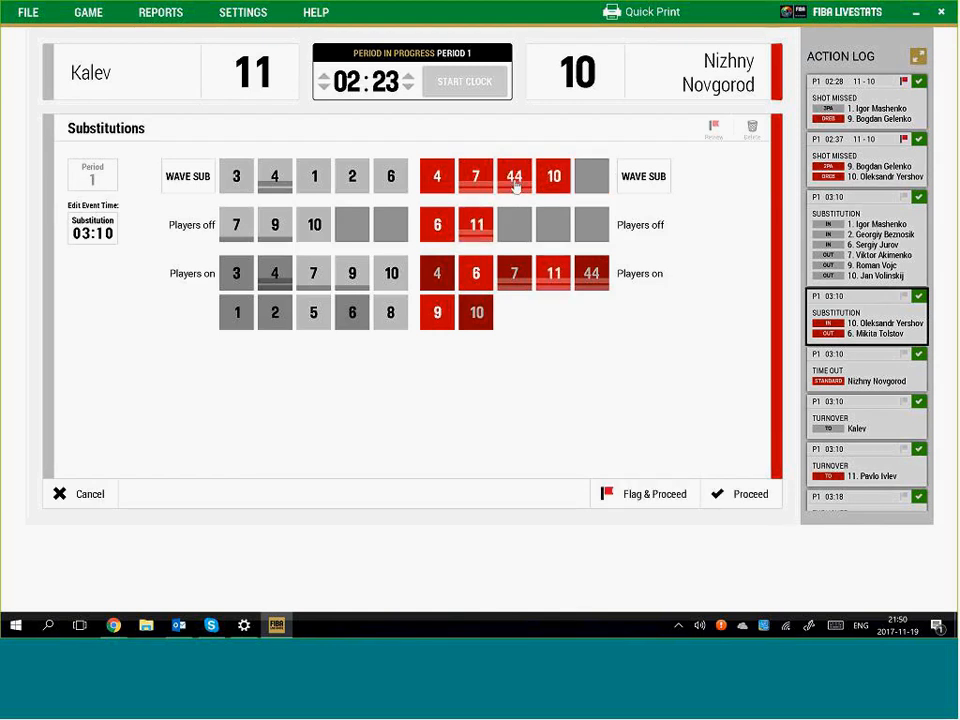
pyautogui.click(437, 316)
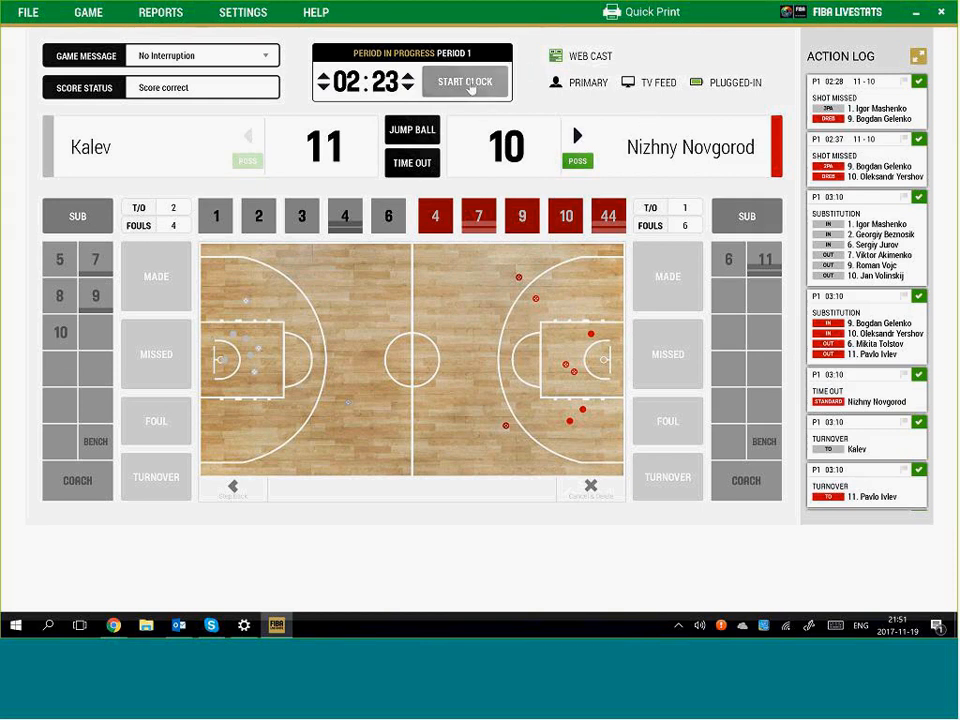
pyautogui.click(475, 88)
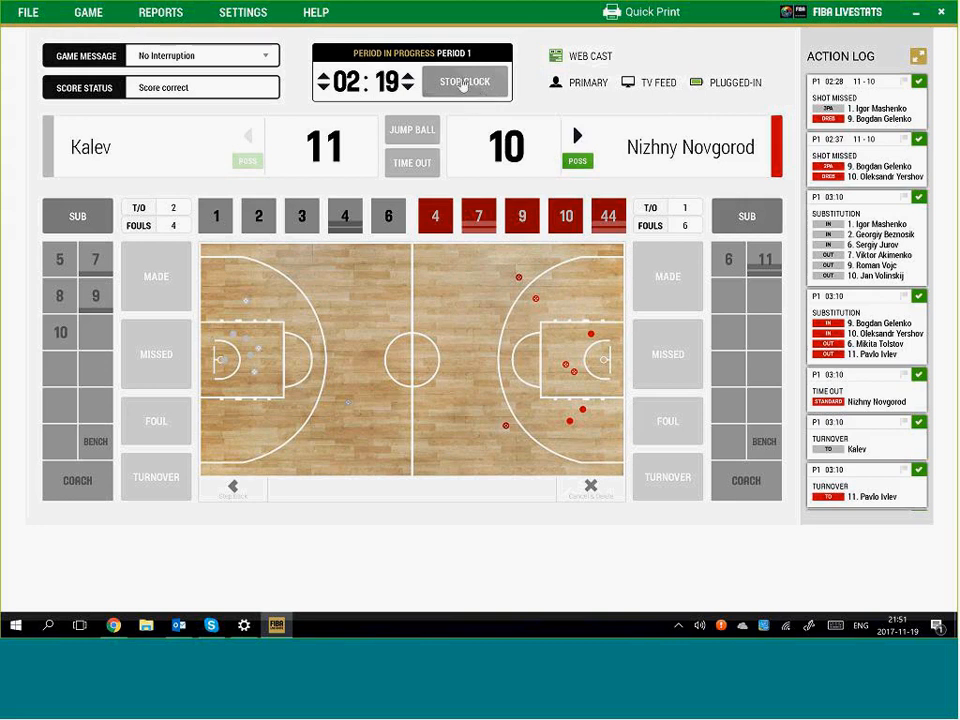
pyautogui.click(464, 86)
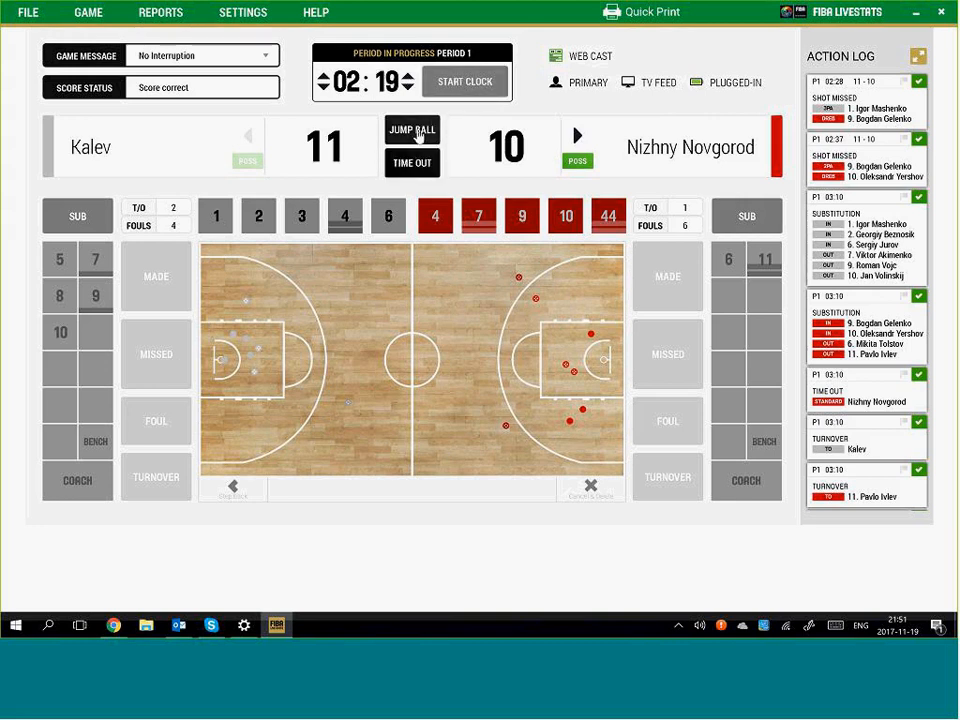
# Log a held-ball jump ball situation at 02:19 and restart the clock
pyautogui.click(421, 131)
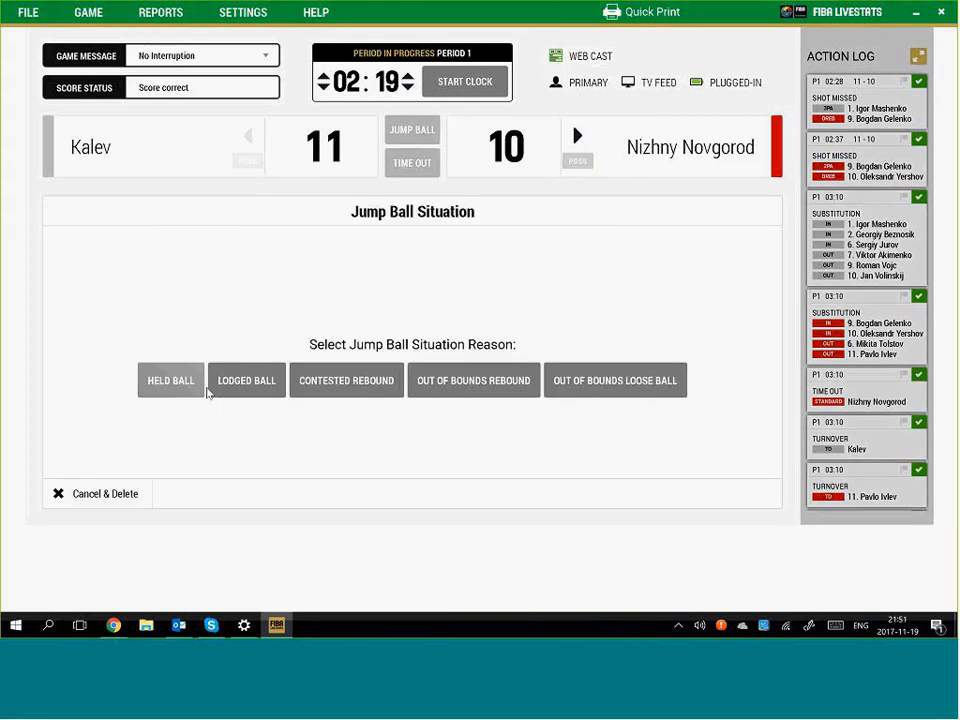
pyautogui.click(174, 386)
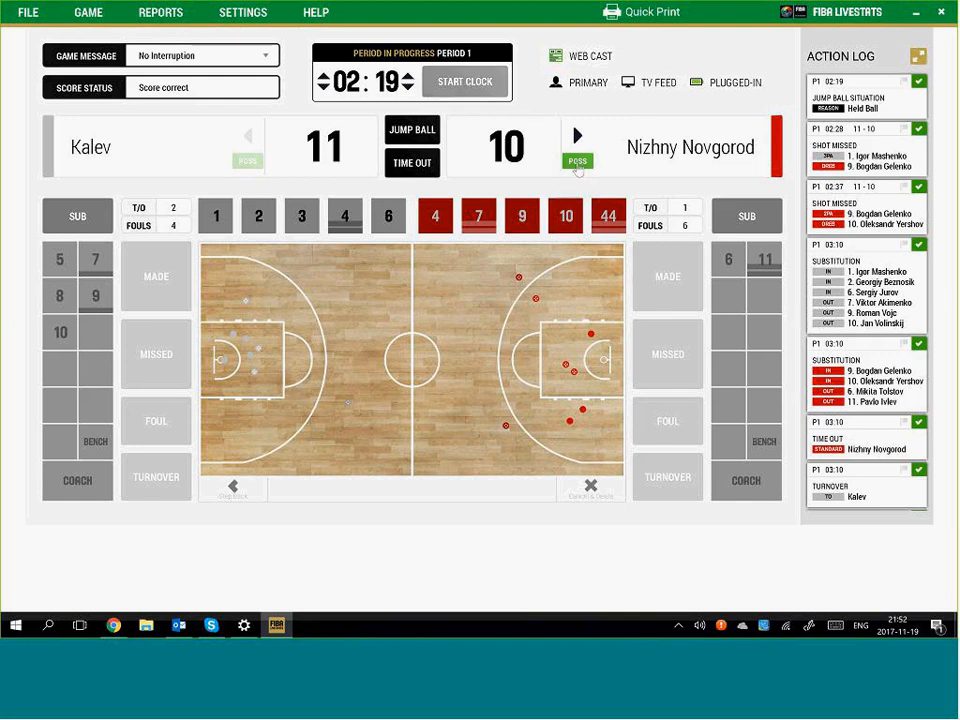
pyautogui.press('space')
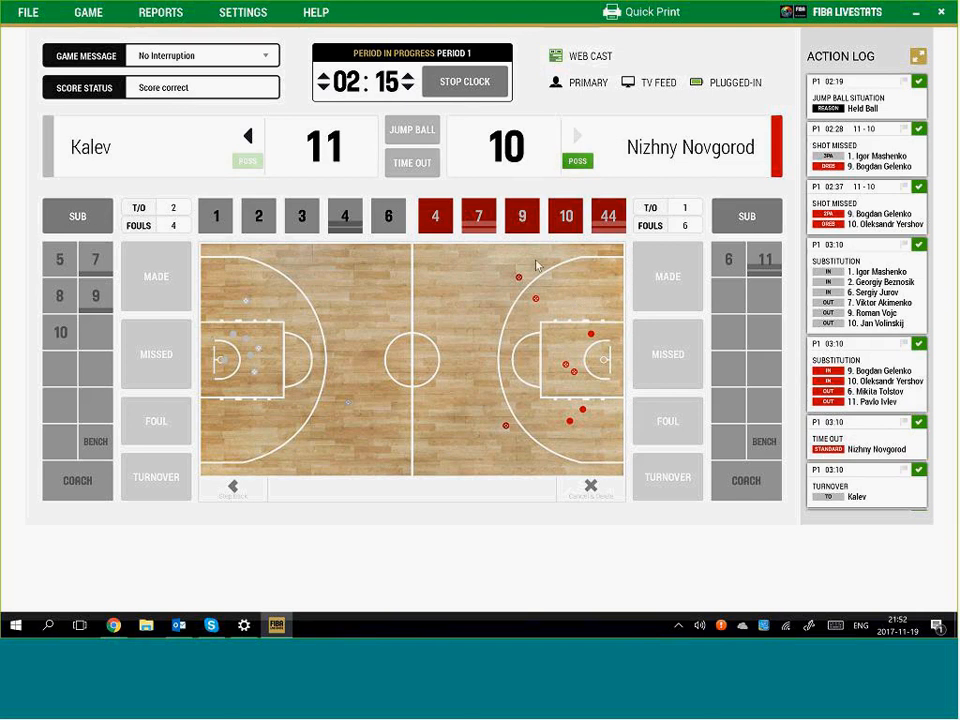
# Log Nizhny Novgorod #7's made three at 02:15 for a 13–11 lead, then mark Kalev's next play
pyautogui.click(536, 263)
pyautogui.click(666, 279)
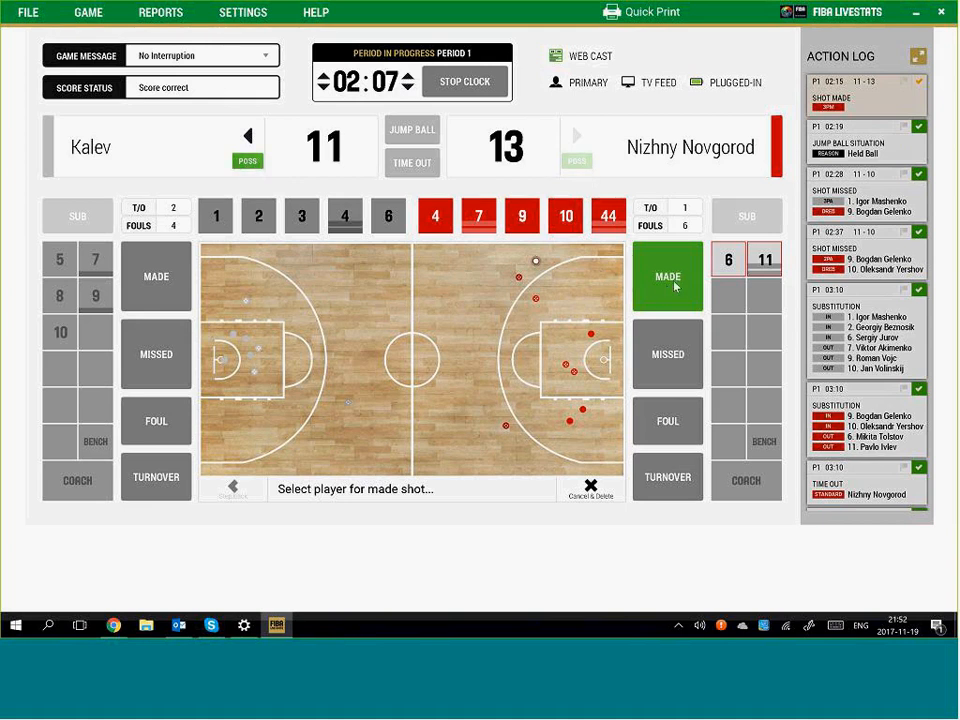
pyautogui.click(476, 217)
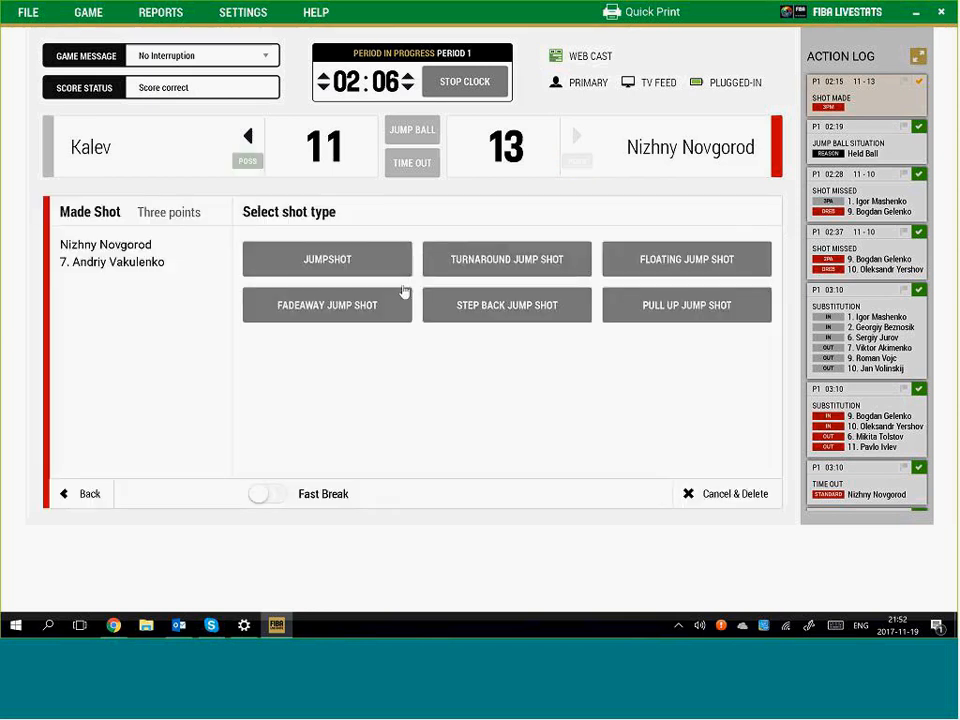
pyautogui.click(403, 291)
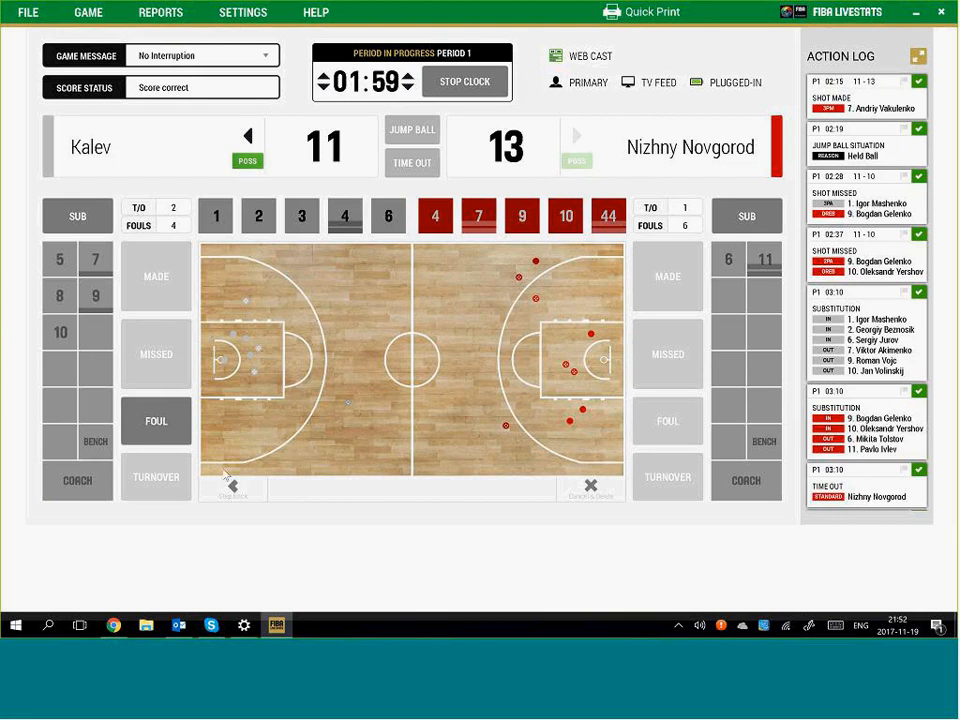
pyautogui.click(305, 447)
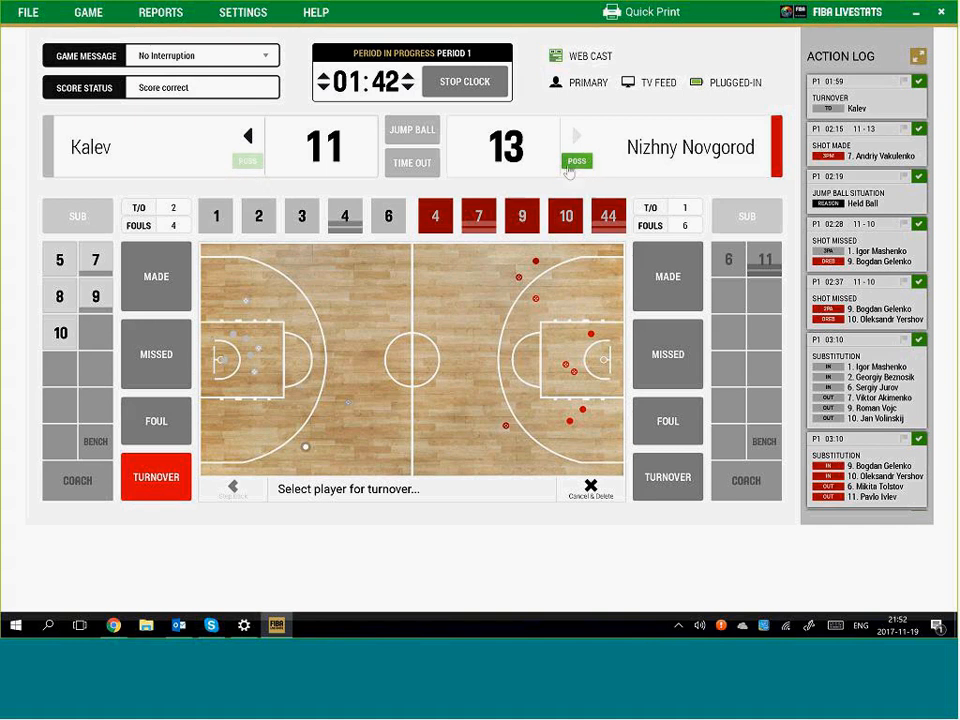
# Charge Kalev #3 with a double-dribble turnover
pyautogui.click(302, 217)
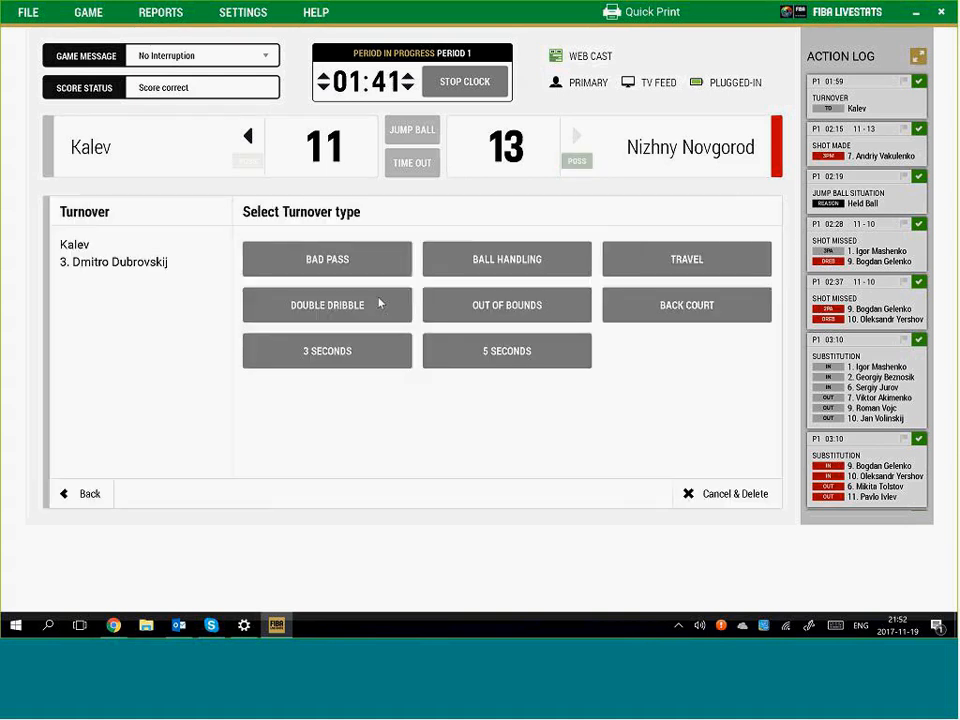
pyautogui.click(379, 304)
pyautogui.click(476, 85)
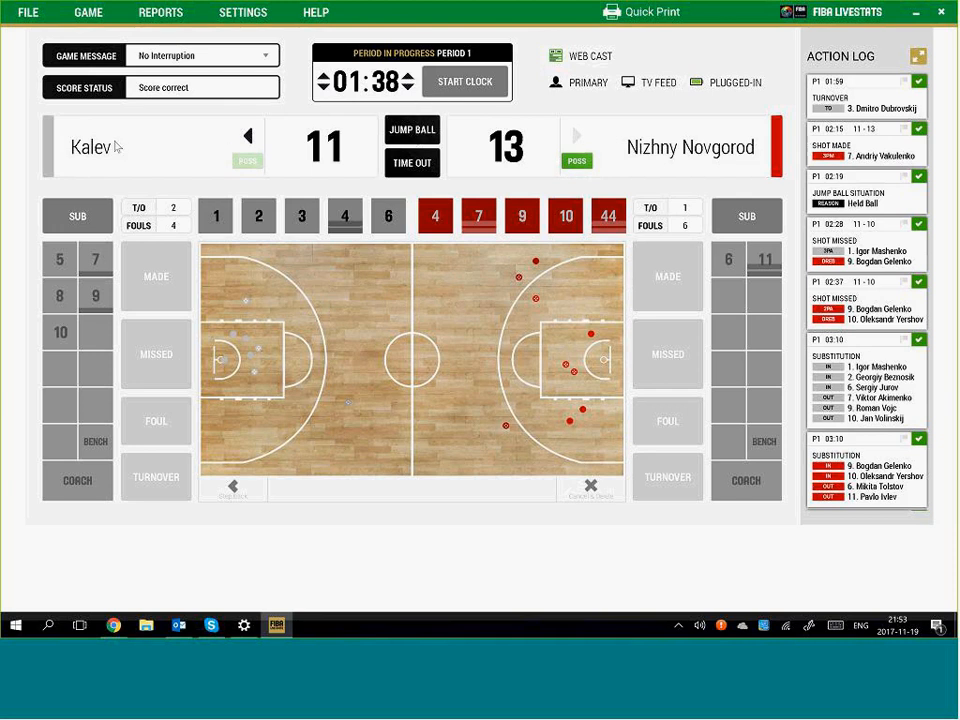
# Log a 01:38 held ball with Nizhny Novgorod #9's turnover and Kalev #1's steal, then restart the clock
pyautogui.click(424, 136)
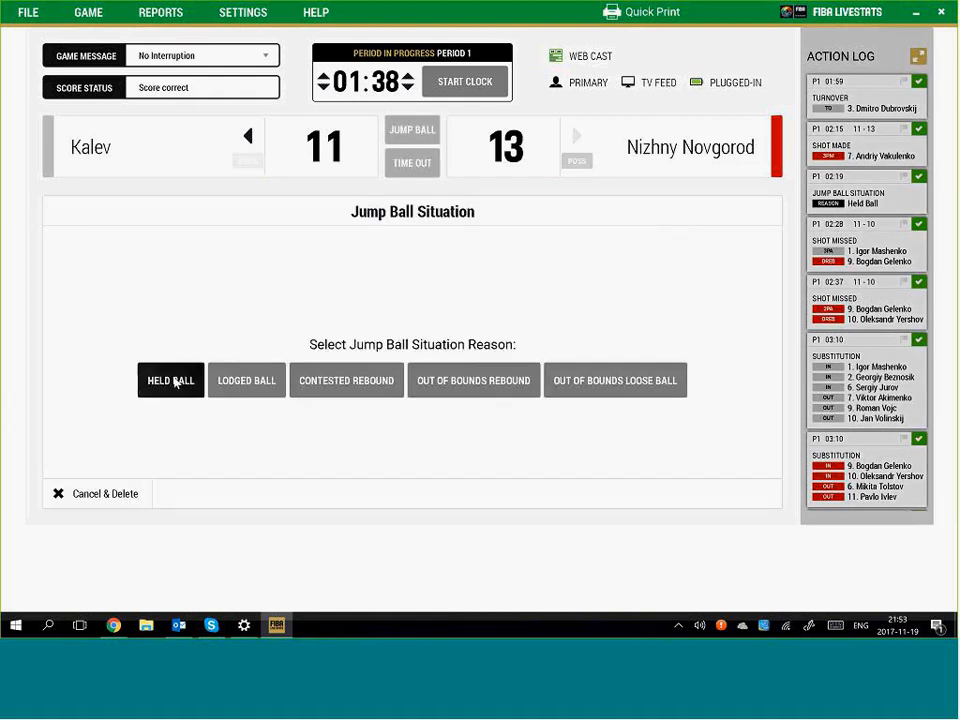
pyautogui.click(172, 381)
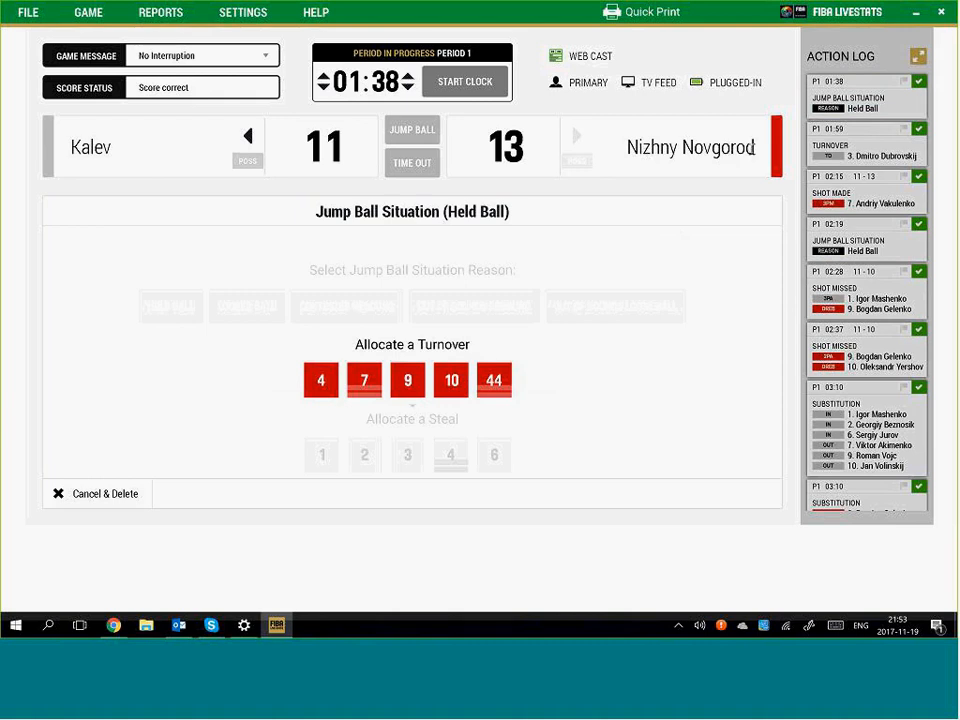
pyautogui.click(408, 384)
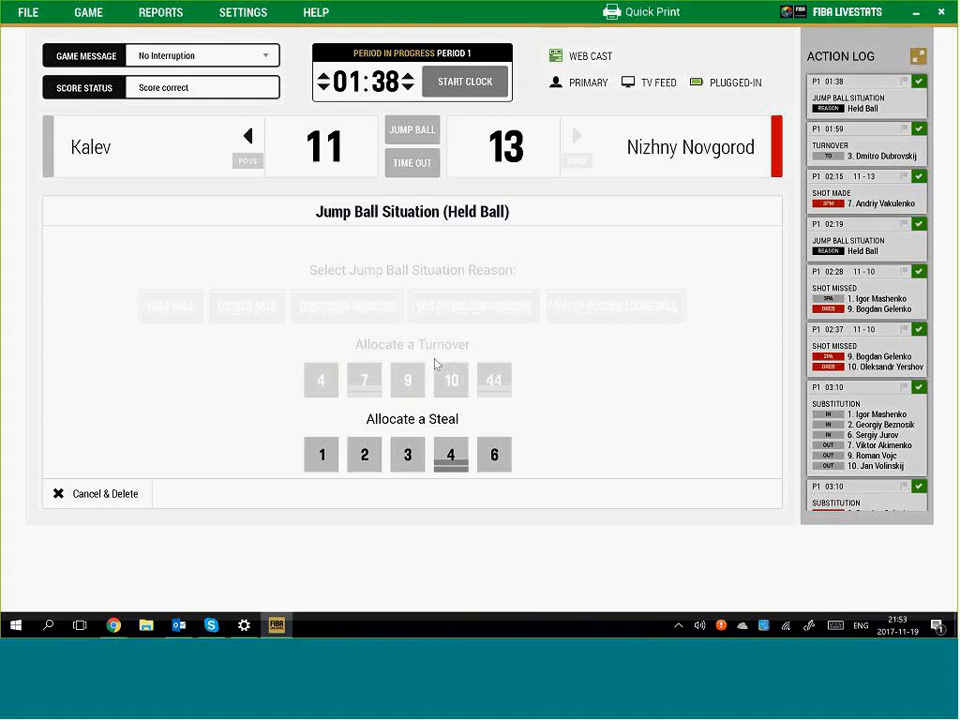
pyautogui.click(321, 457)
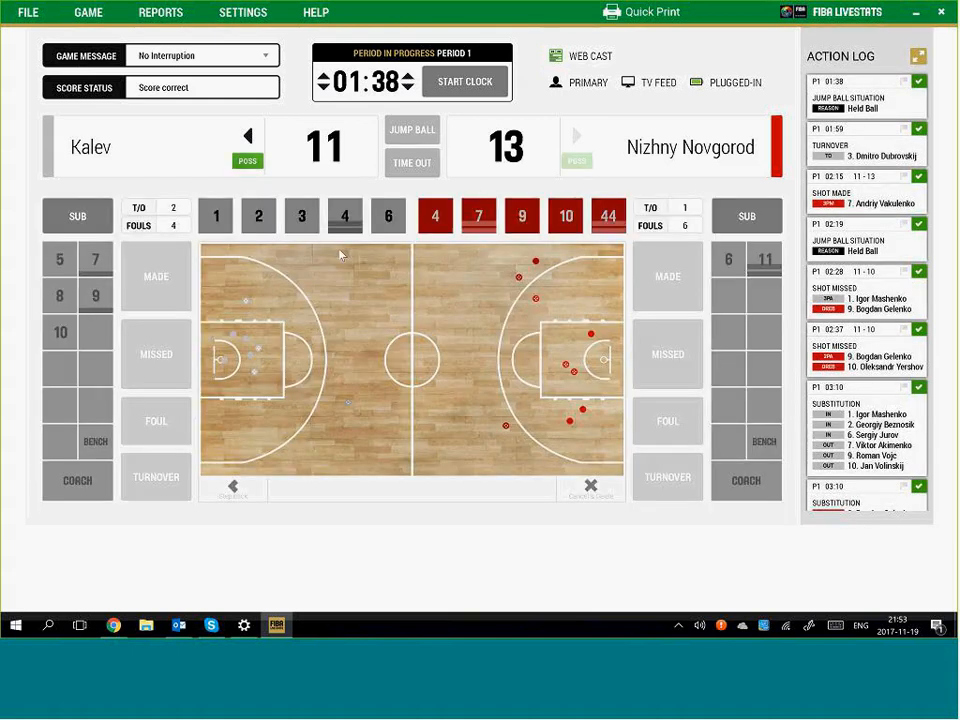
pyautogui.click(475, 87)
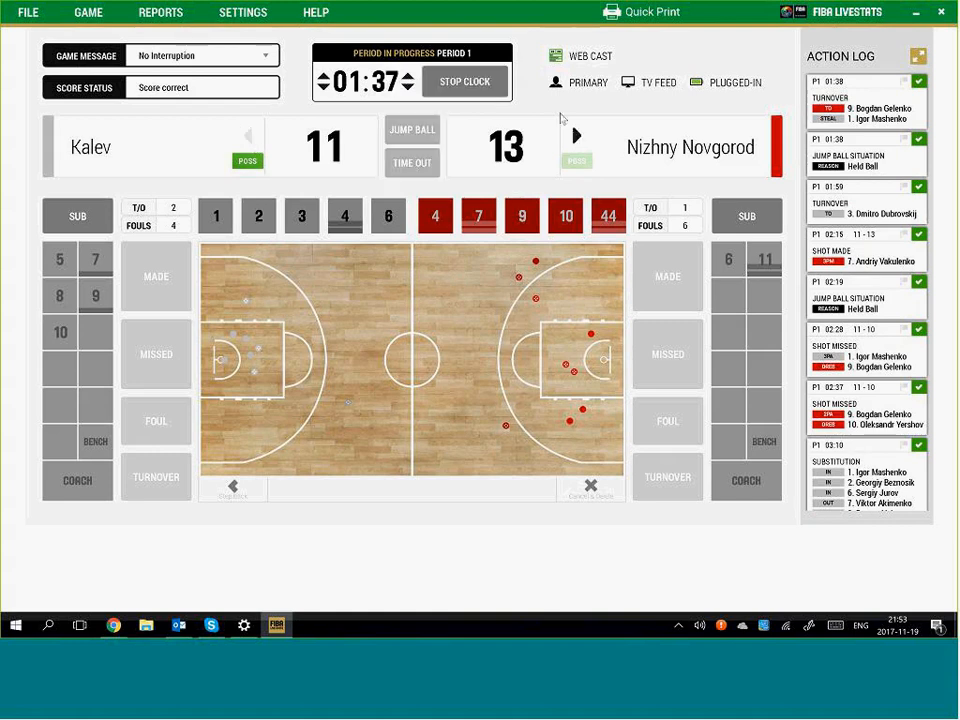
# Run the game clock down and stop it at 01:32
pyautogui.click(476, 88)
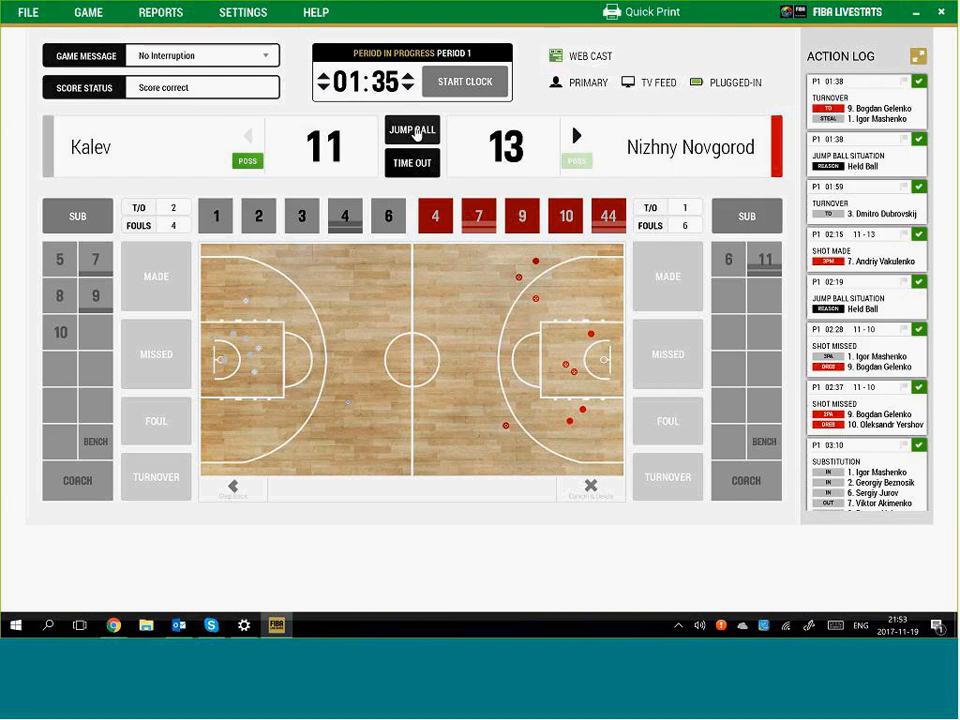
pyautogui.click(466, 85)
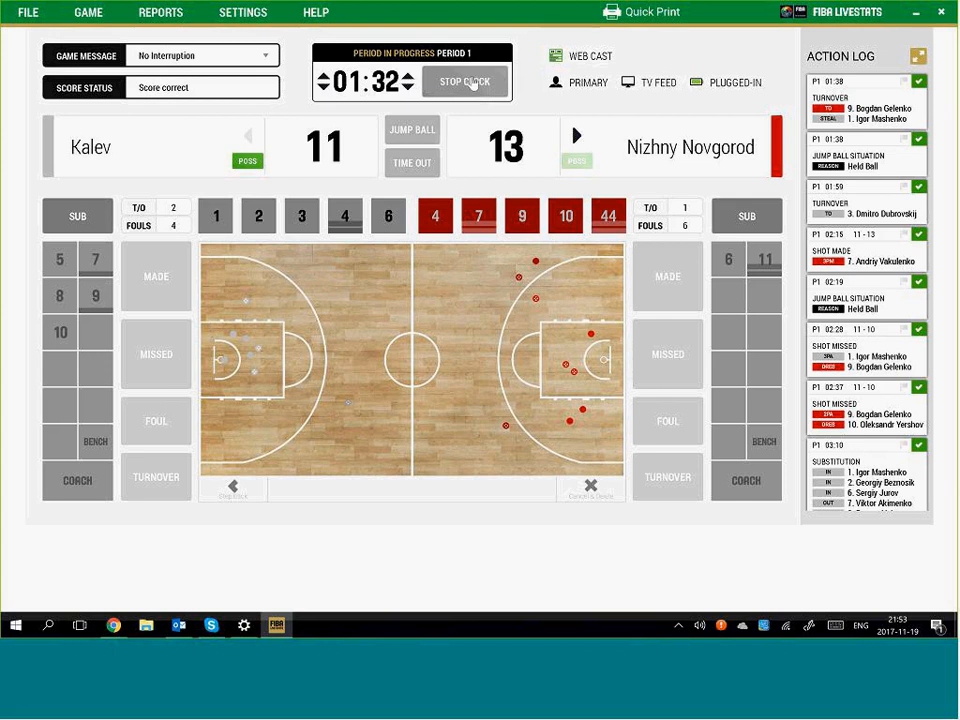
pyautogui.click(470, 85)
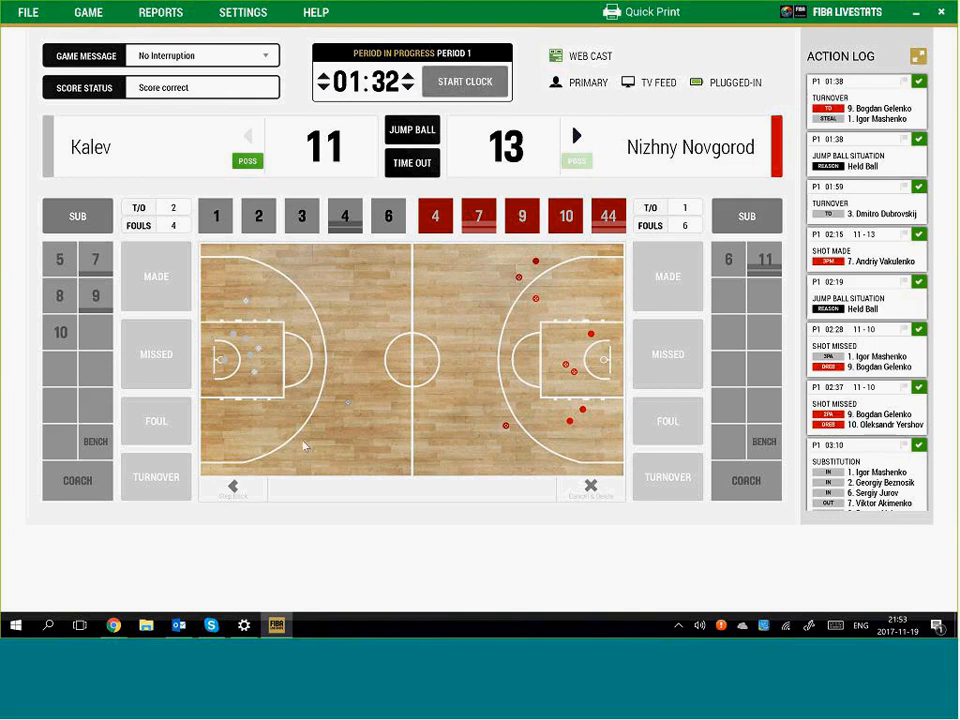
# Log Kalev #1's unassisted made three, putting Kalev ahead 14–13
pyautogui.click(335, 323)
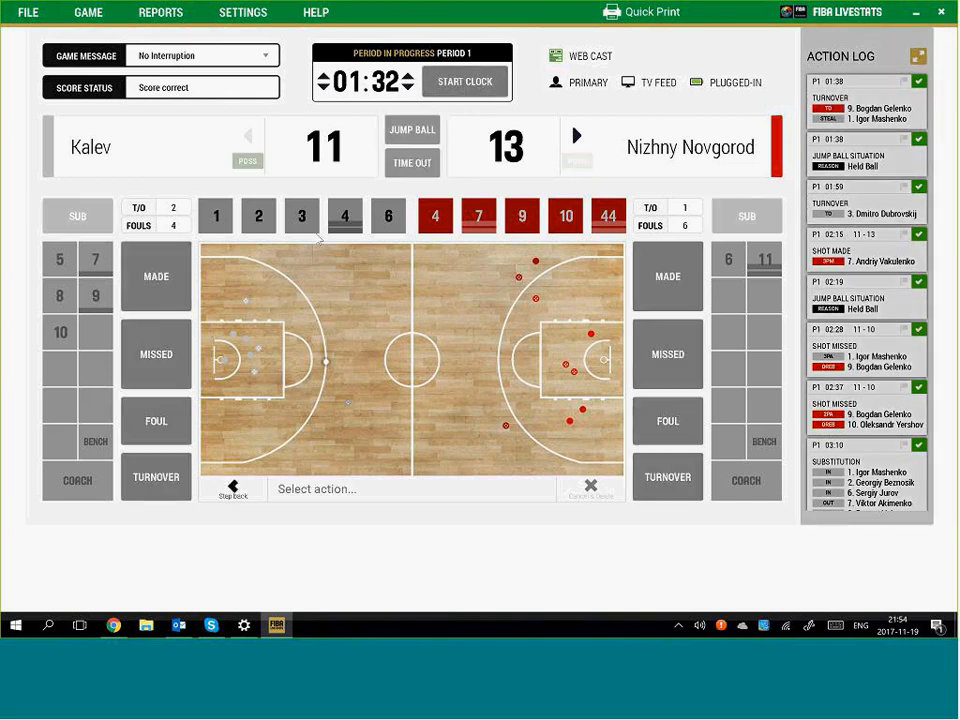
pyautogui.click(157, 276)
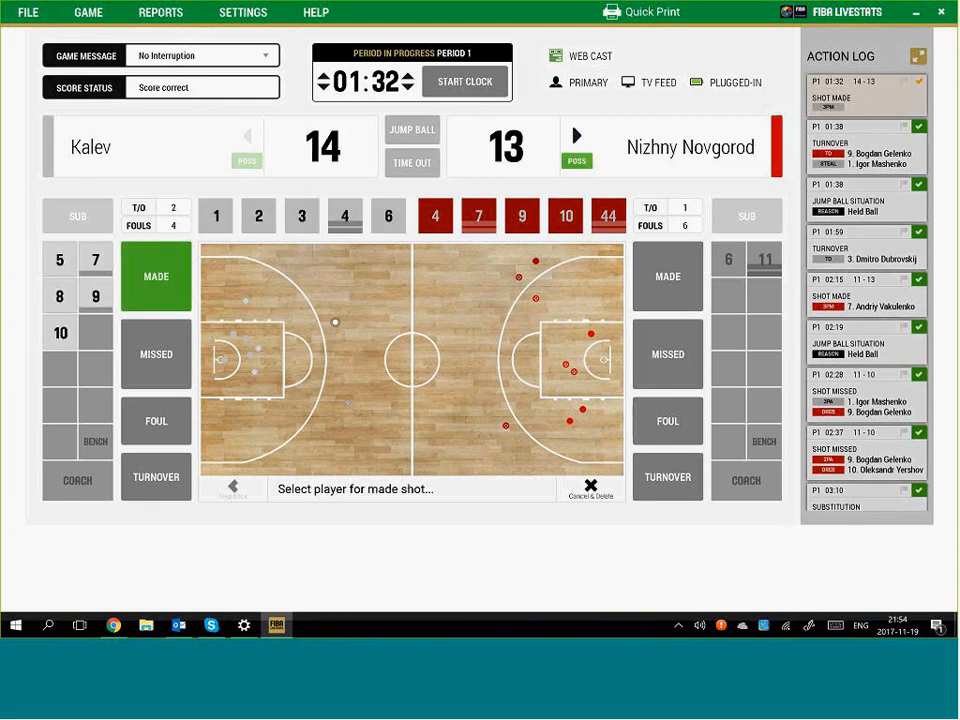
pyautogui.click(215, 218)
pyautogui.click(508, 312)
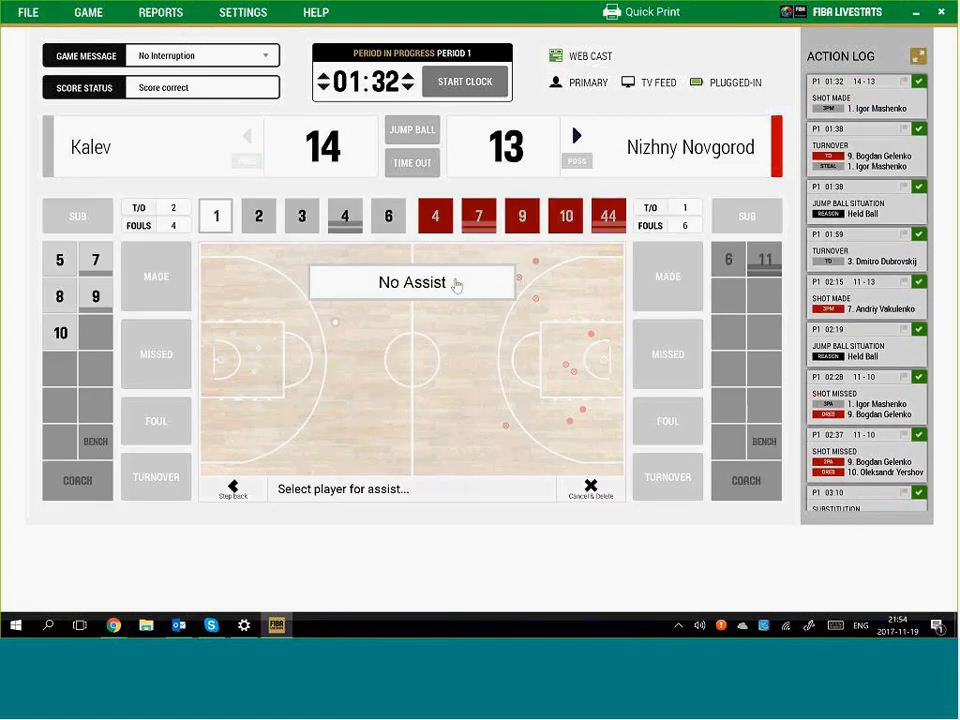
pyautogui.click(452, 285)
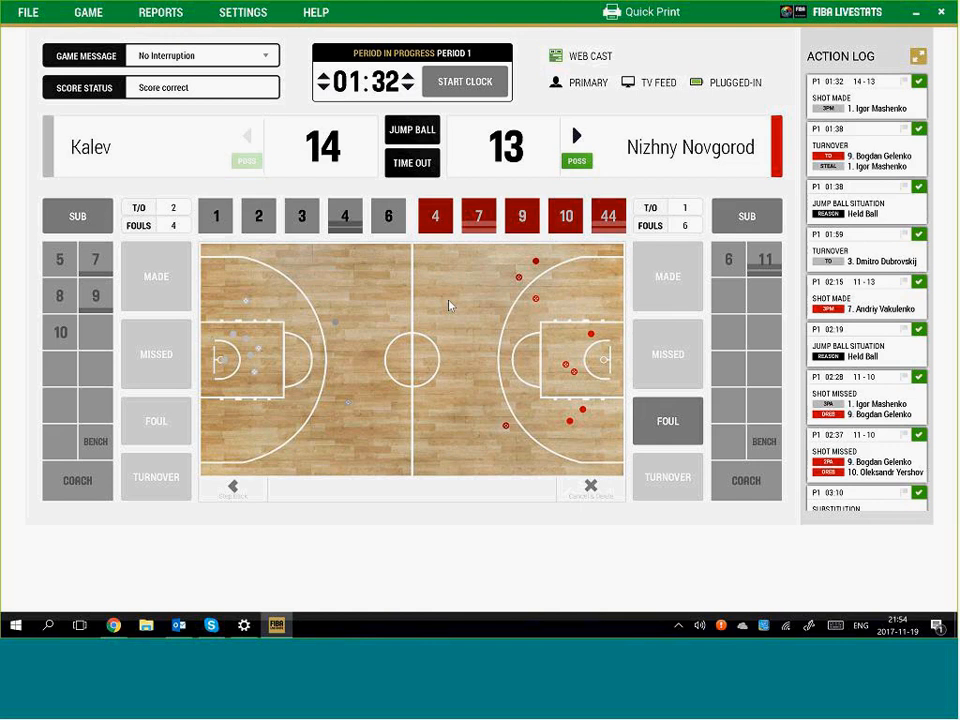
# Add an assist by Kalev #4 to the 01:32 basket
pyautogui.click(866, 97)
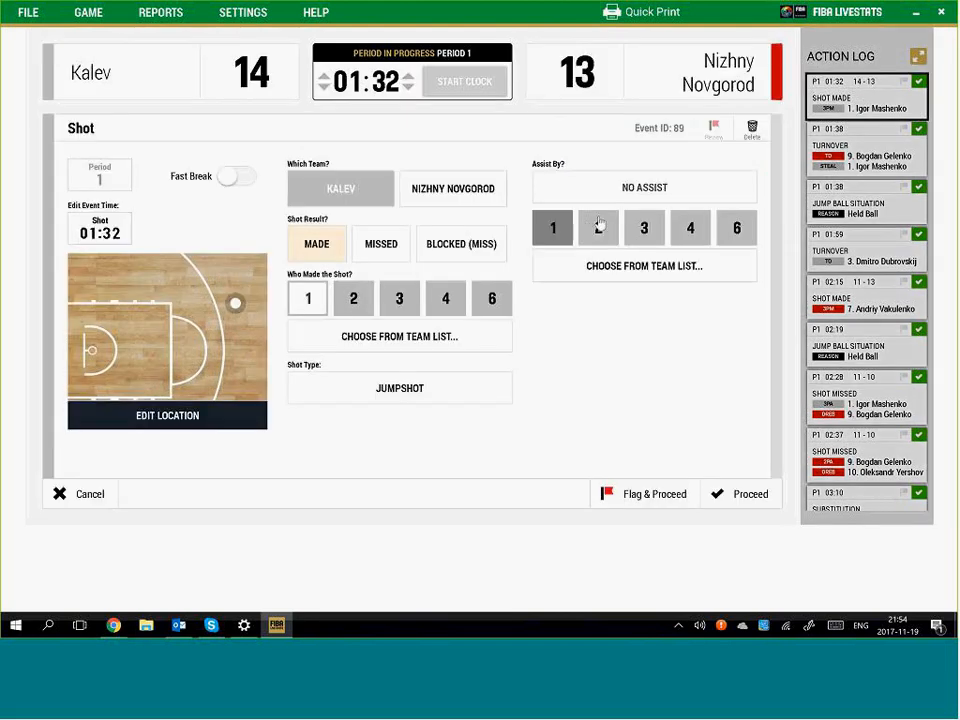
pyautogui.click(689, 229)
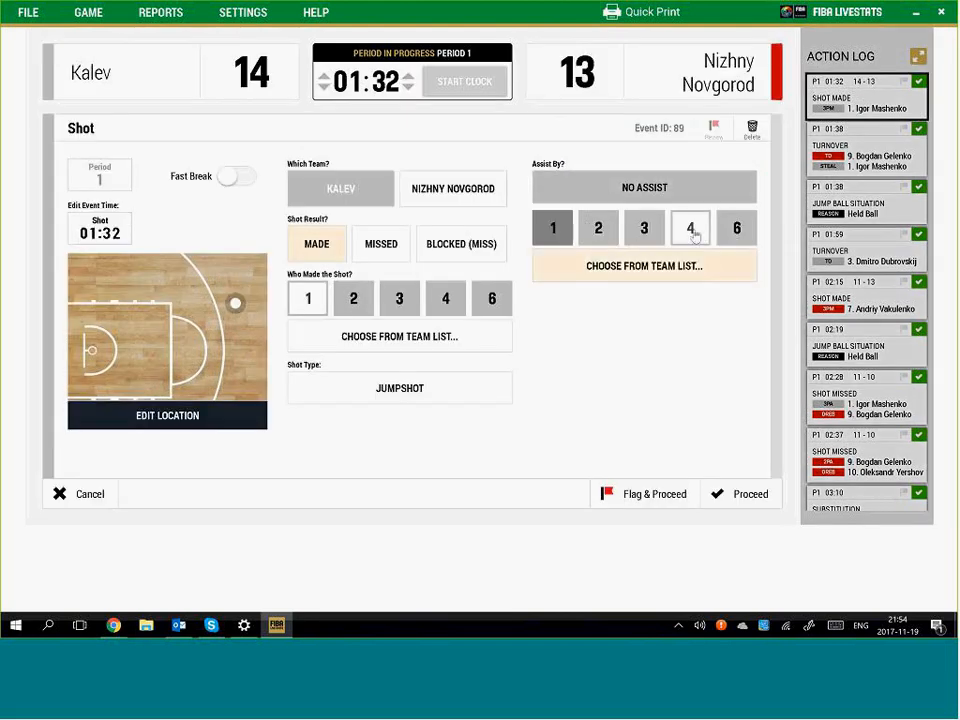
pyautogui.click(750, 494)
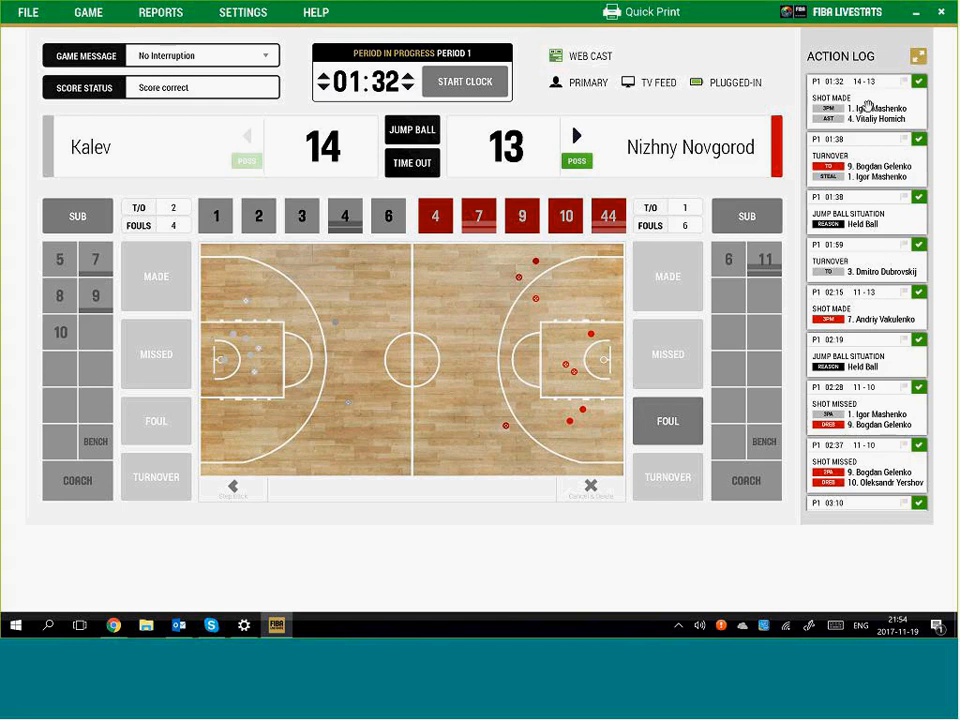
# Move the basket's location inside the arc so it counts as a two, tying 13–13
pyautogui.click(868, 106)
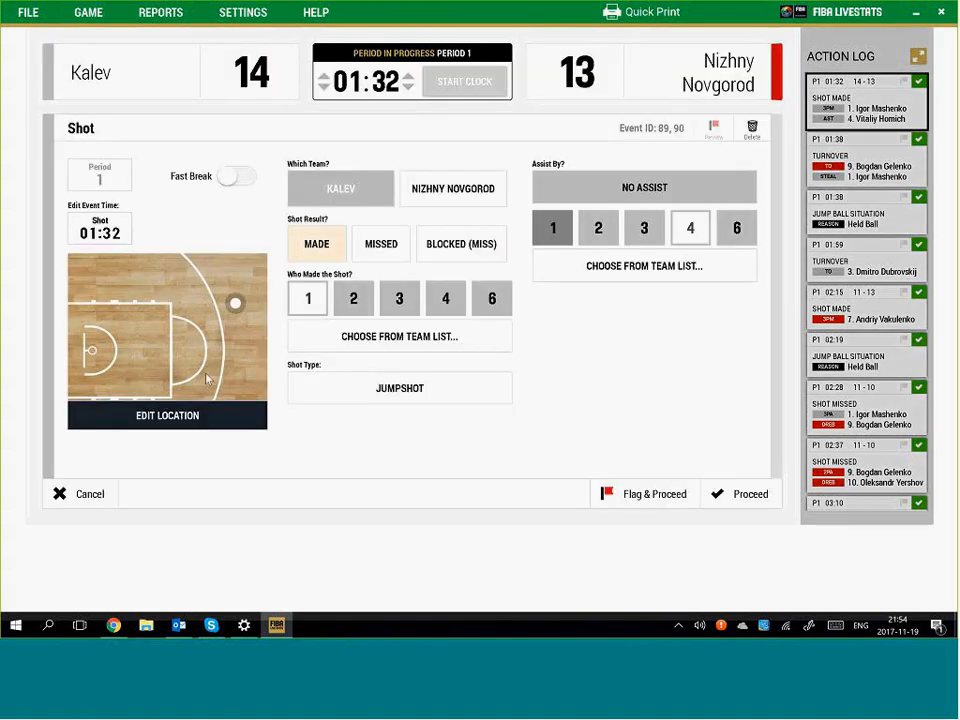
pyautogui.click(172, 421)
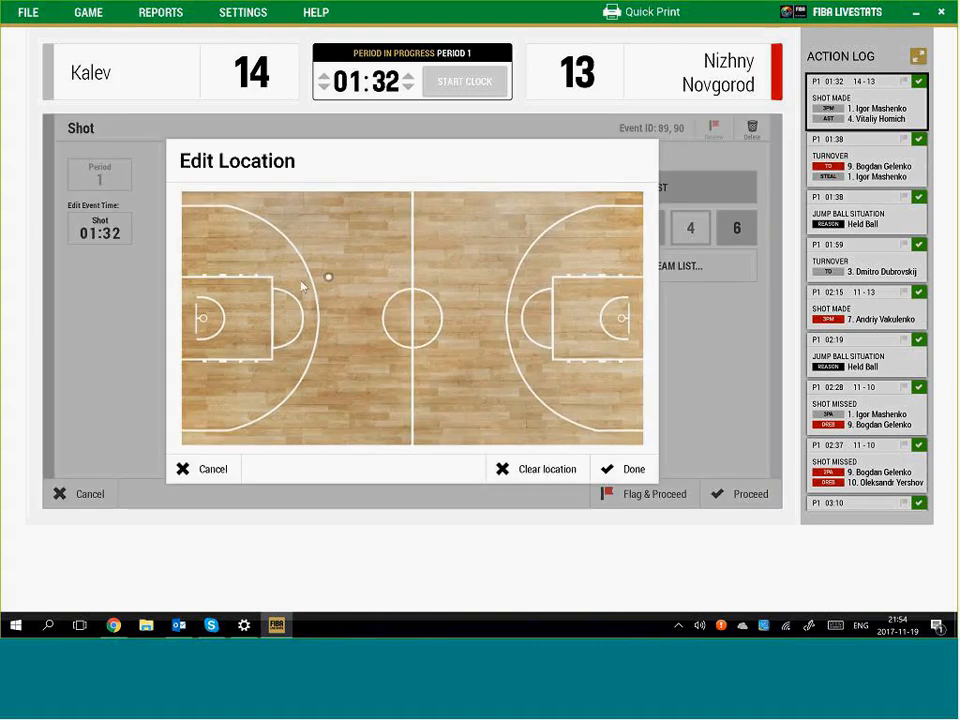
pyautogui.click(628, 469)
pyautogui.click(747, 495)
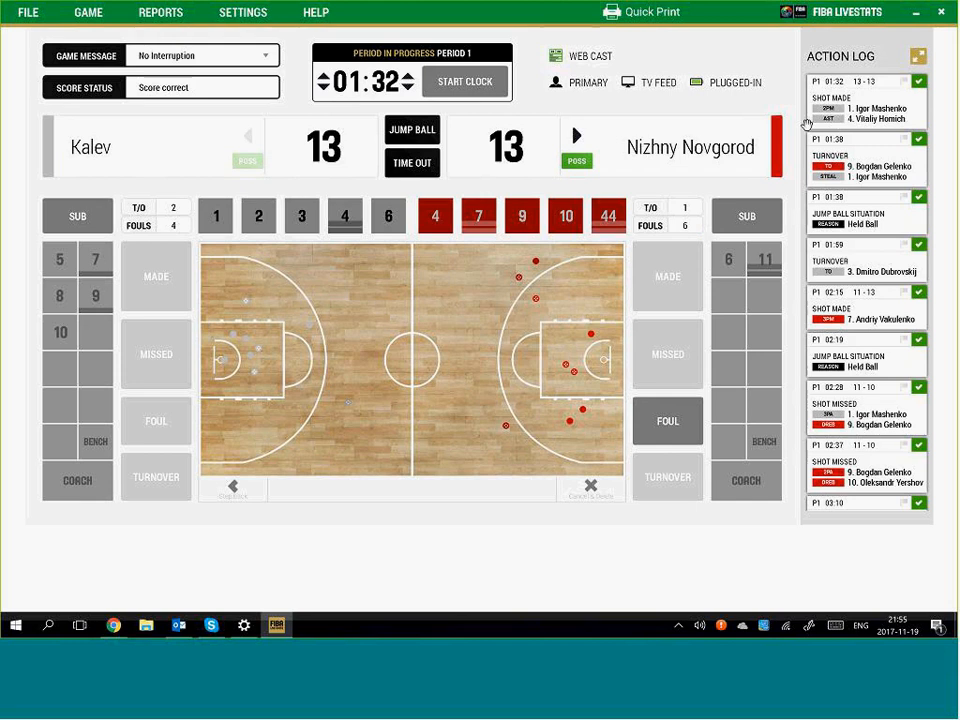
pyautogui.click(873, 106)
pyautogui.click(194, 422)
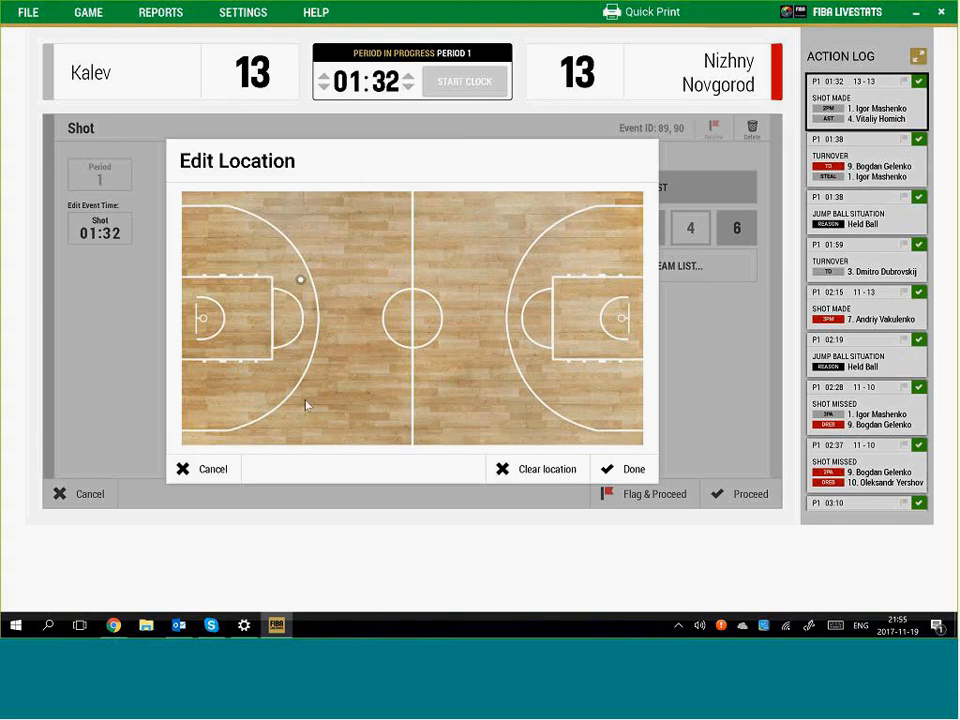
pyautogui.click(609, 472)
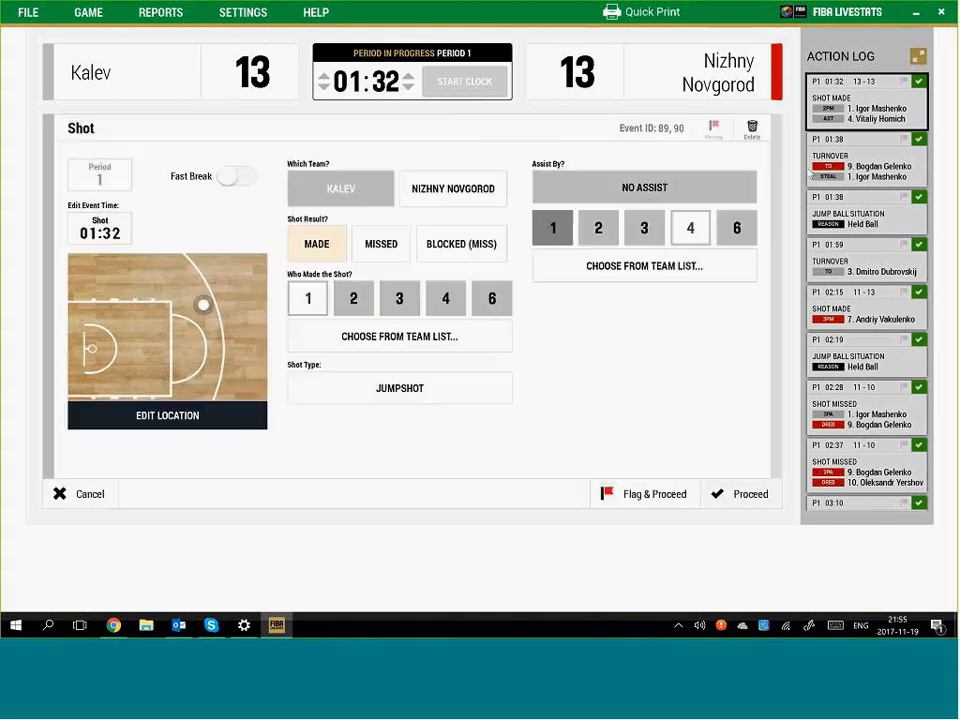
pyautogui.click(870, 110)
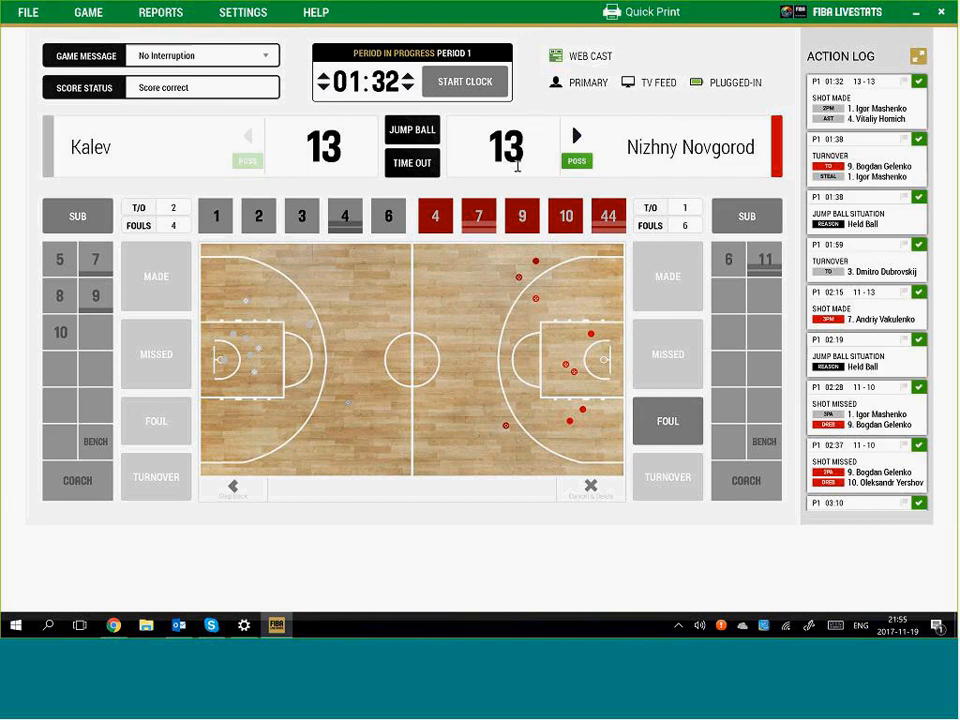
# Change Kalev #1's 01:32 shot to a miss with Kalev #6 rebounding
pyautogui.click(869, 108)
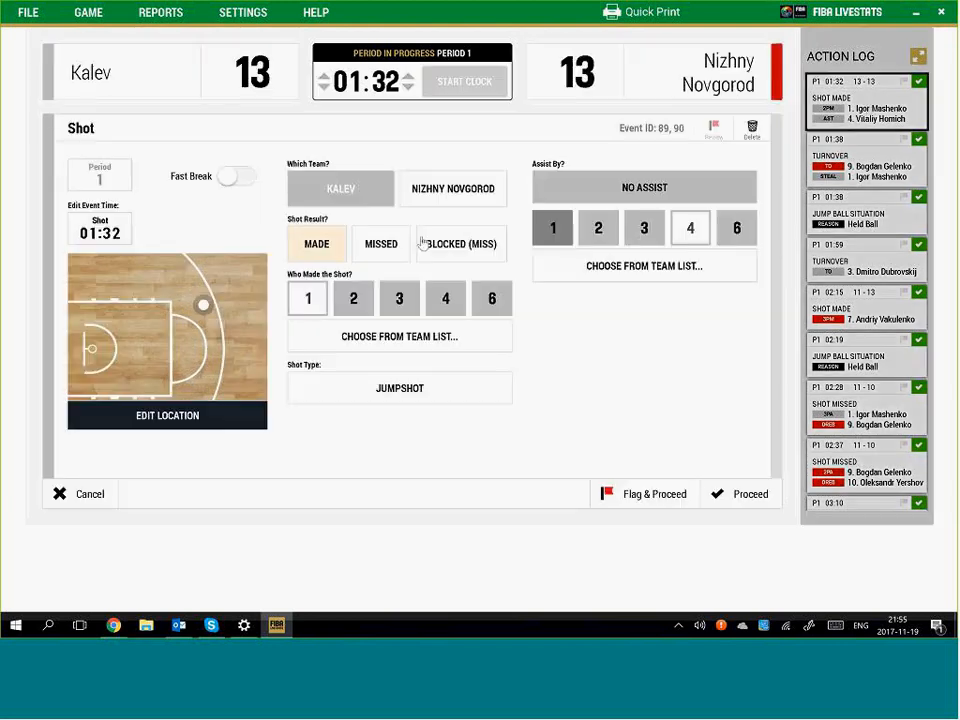
pyautogui.click(384, 245)
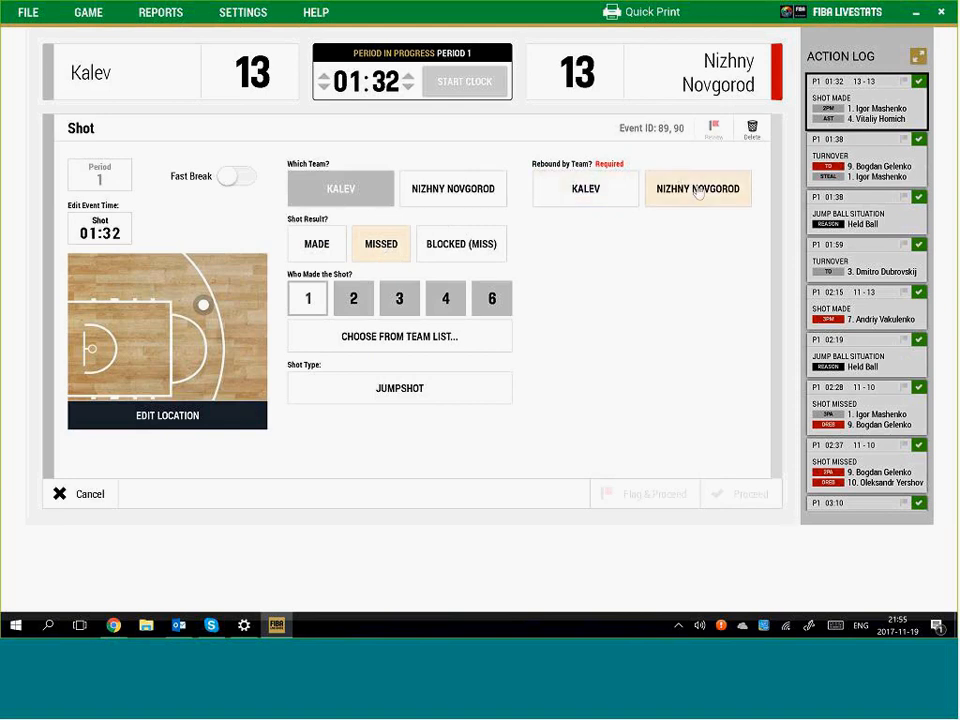
pyautogui.click(596, 191)
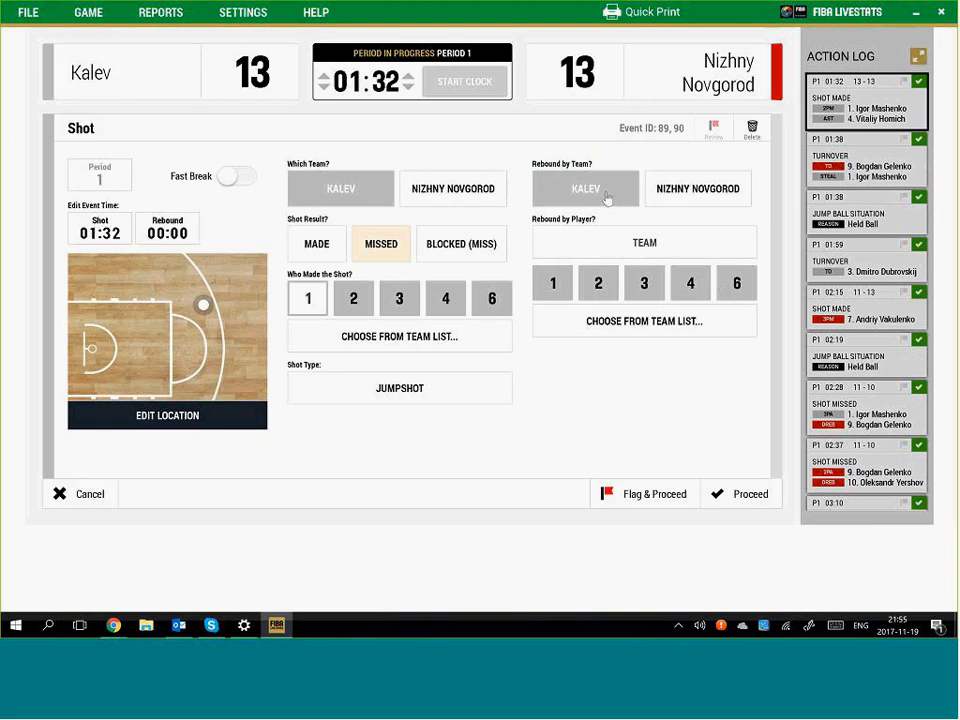
pyautogui.click(735, 283)
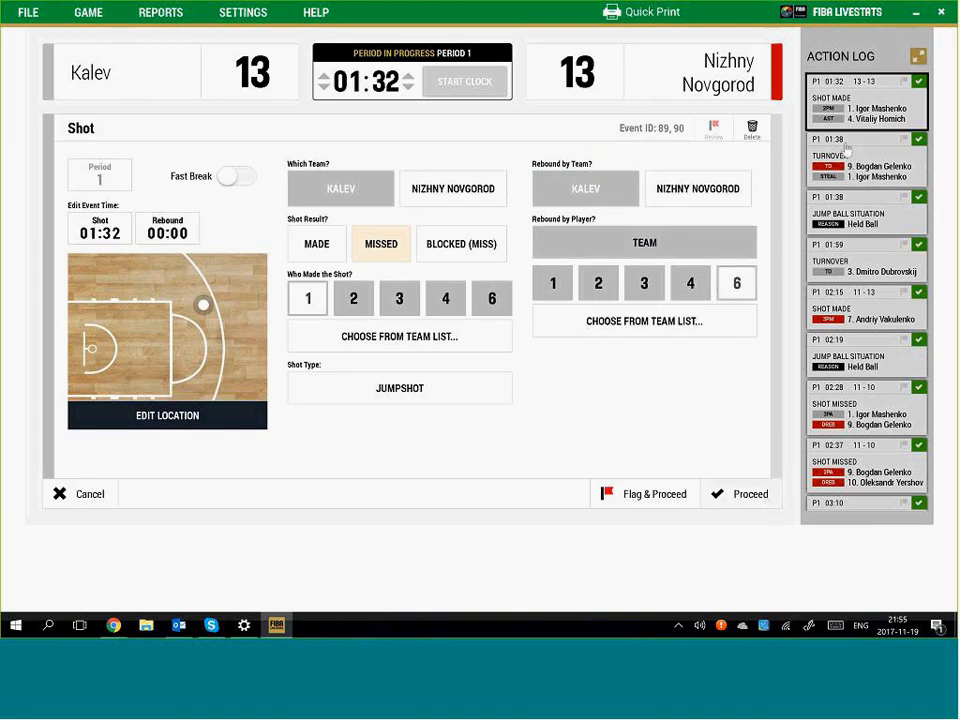
pyautogui.click(762, 490)
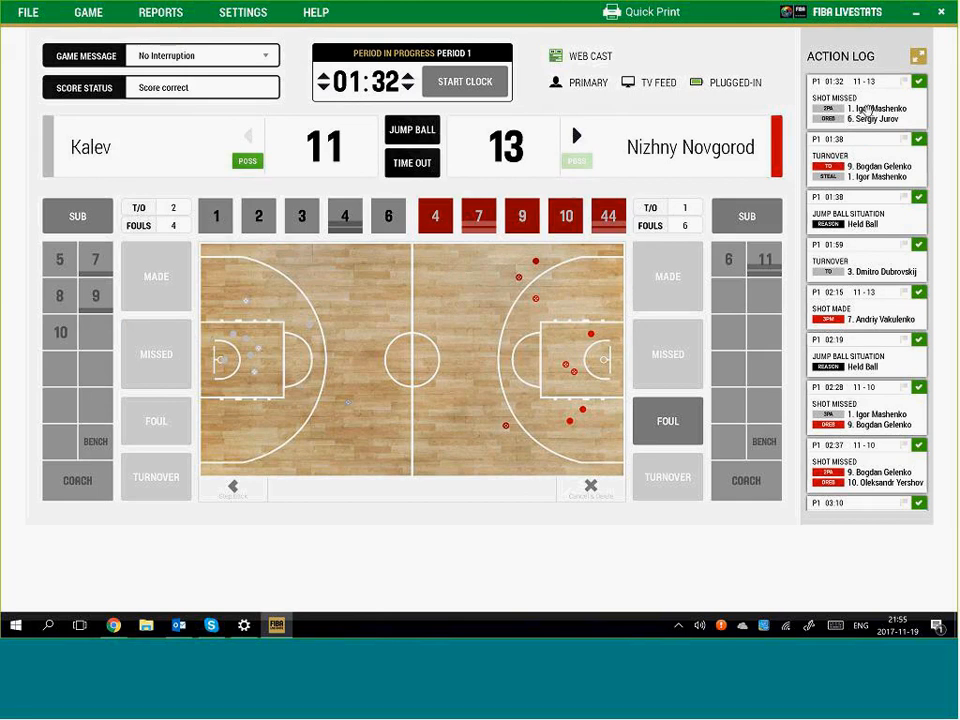
# Mark the missed shot as blocked by Nizhny Novgorod #9
pyautogui.click(868, 112)
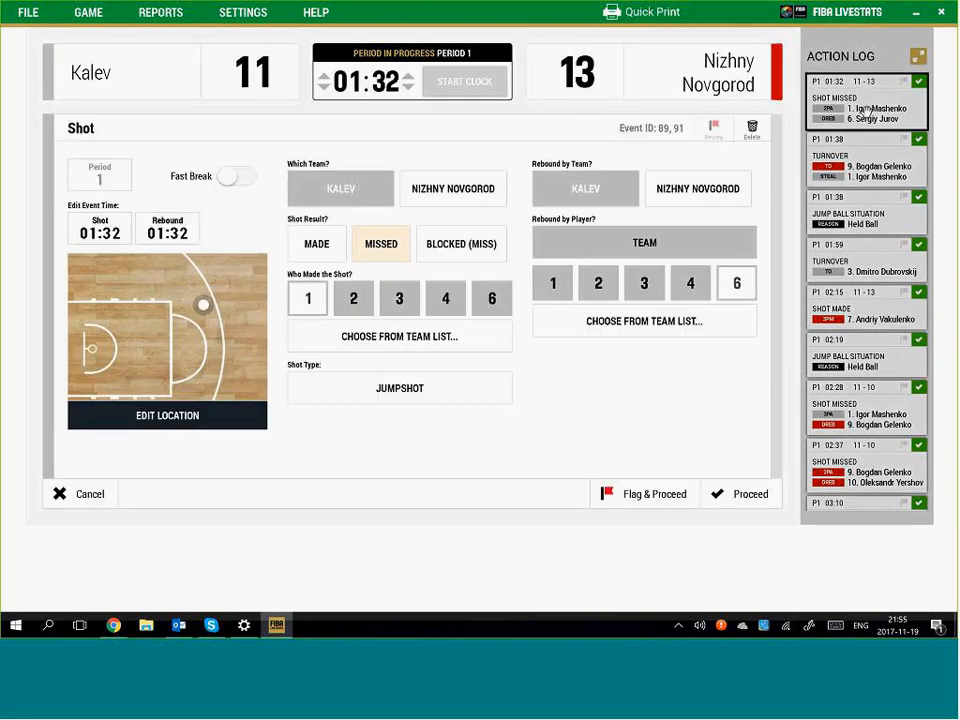
pyautogui.click(462, 248)
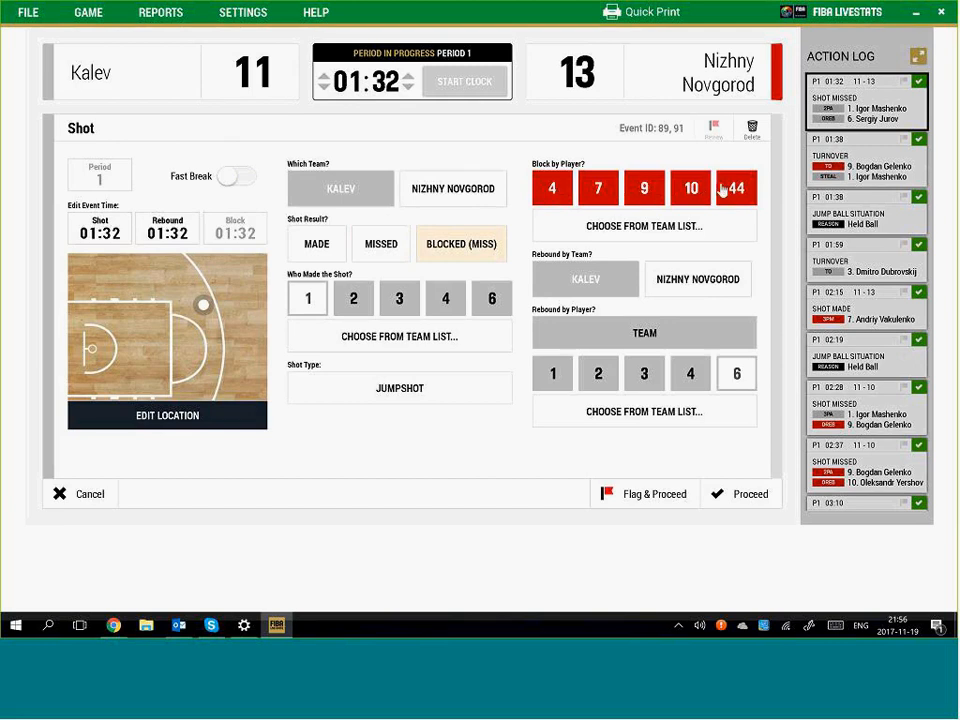
pyautogui.click(750, 488)
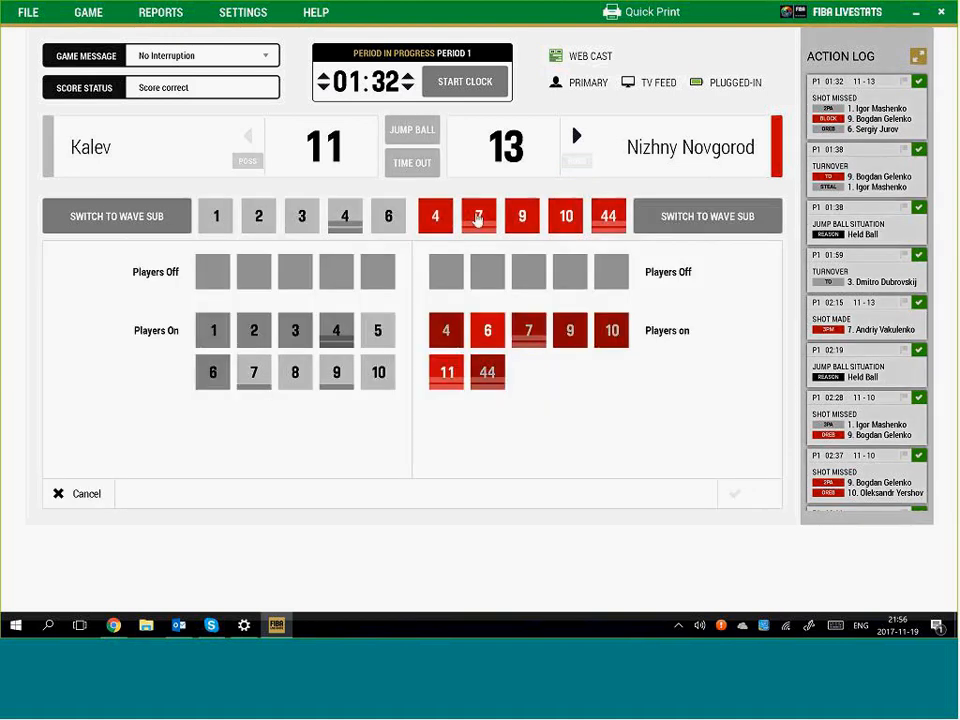
# Log a Nizhny Novgorod substitution, 7 off and 6 on, then run the clock and stop it at 01:13
pyautogui.click(478, 216)
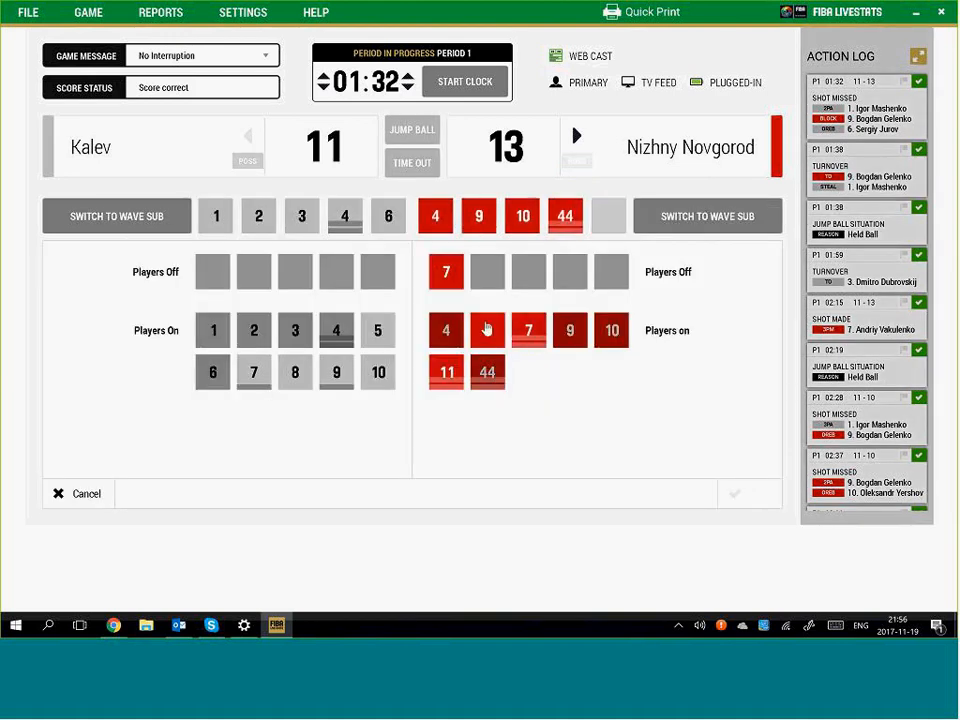
pyautogui.click(487, 329)
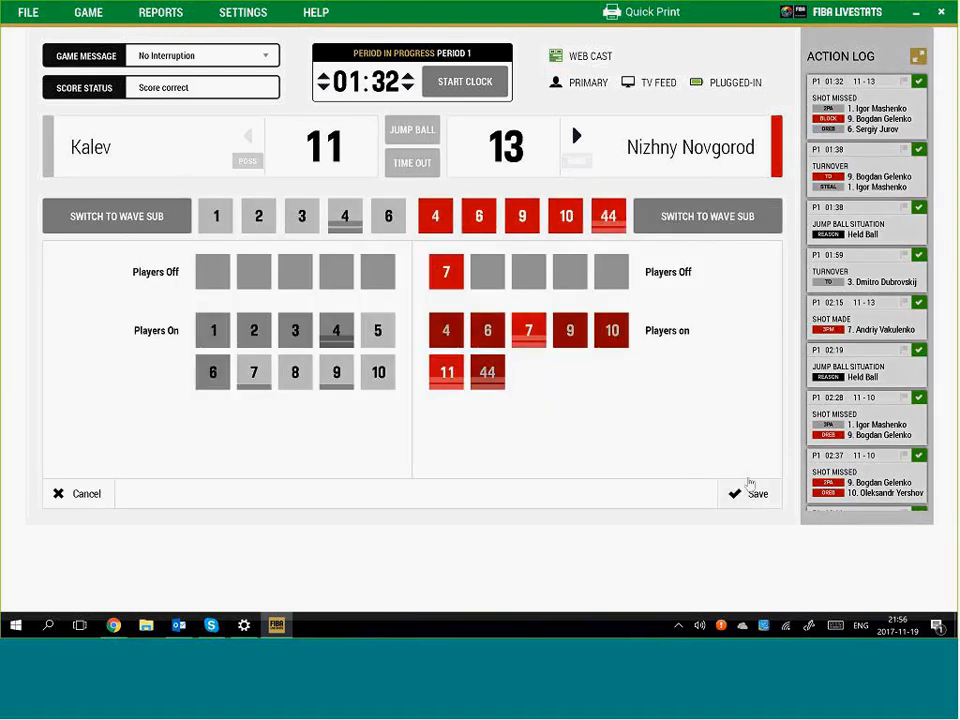
pyautogui.click(751, 490)
pyautogui.click(482, 84)
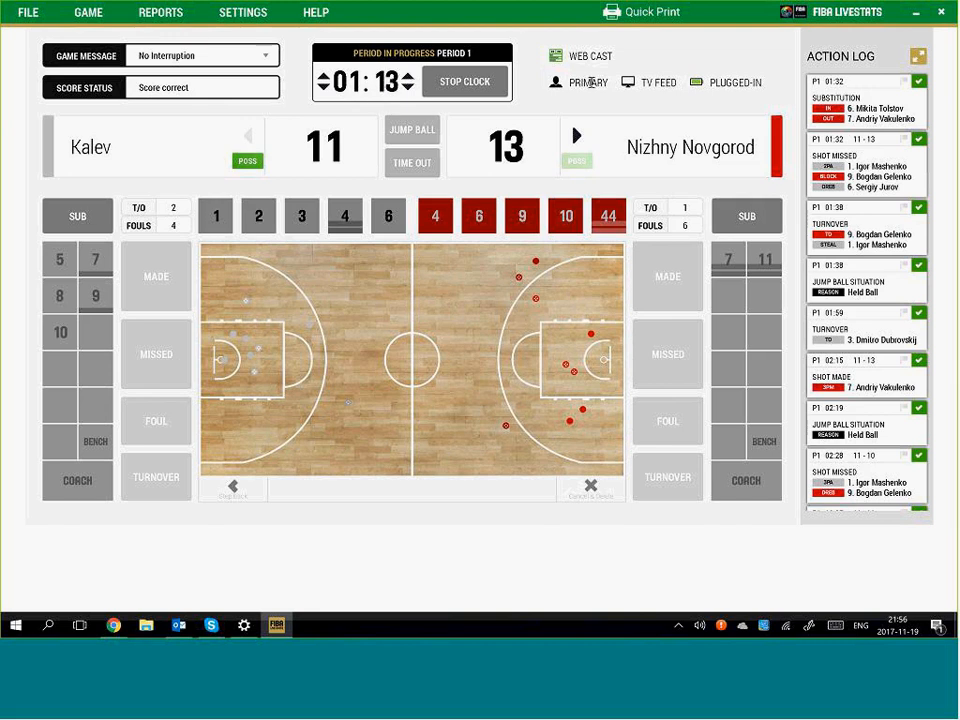
pyautogui.click(488, 81)
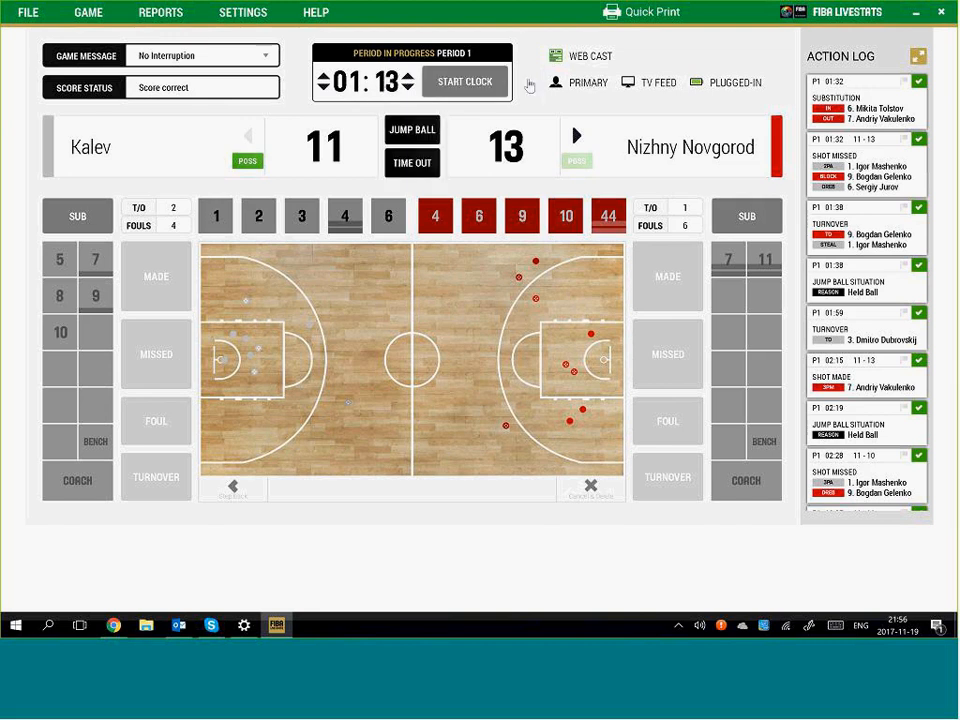
# Edit that substitution so player 11 comes on instead of player 6
pyautogui.click(876, 108)
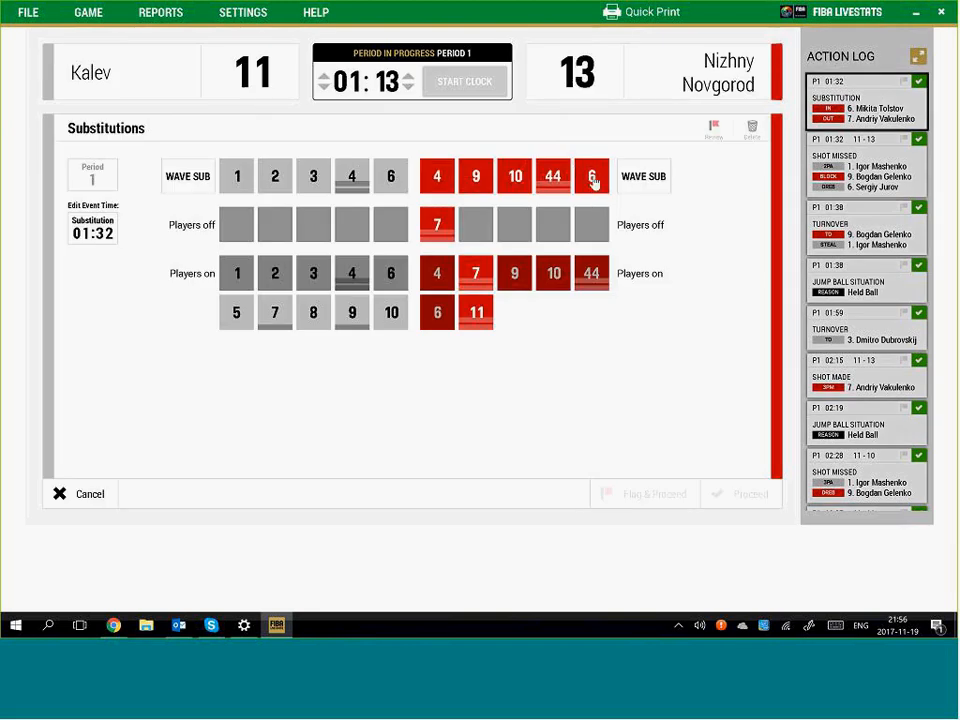
pyautogui.click(593, 178)
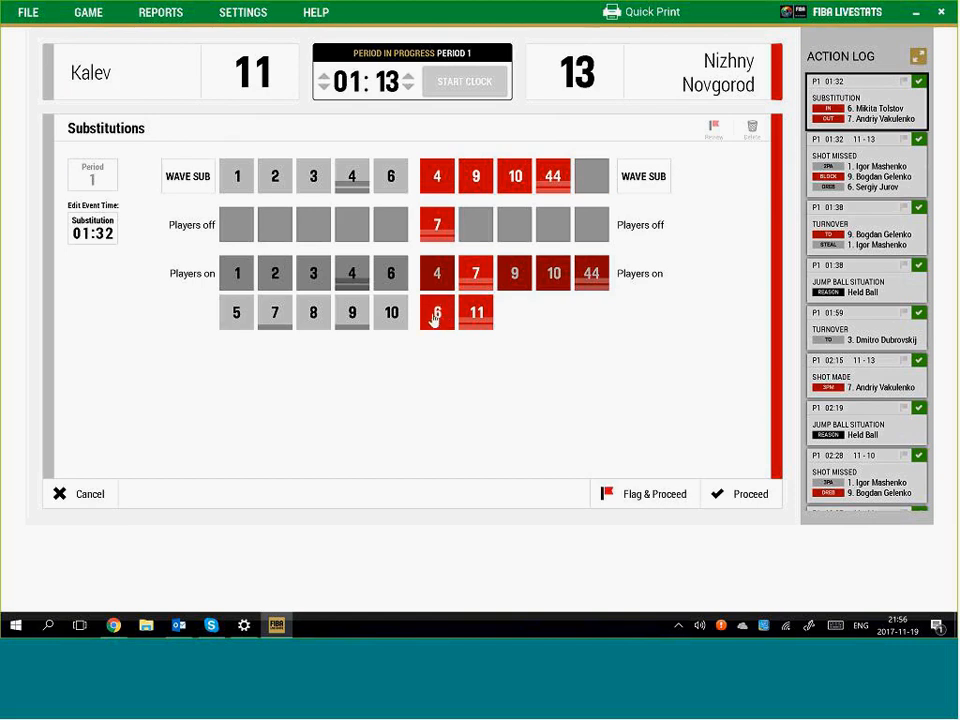
pyautogui.moveTo(477, 316); pyautogui.dragTo(592, 182)
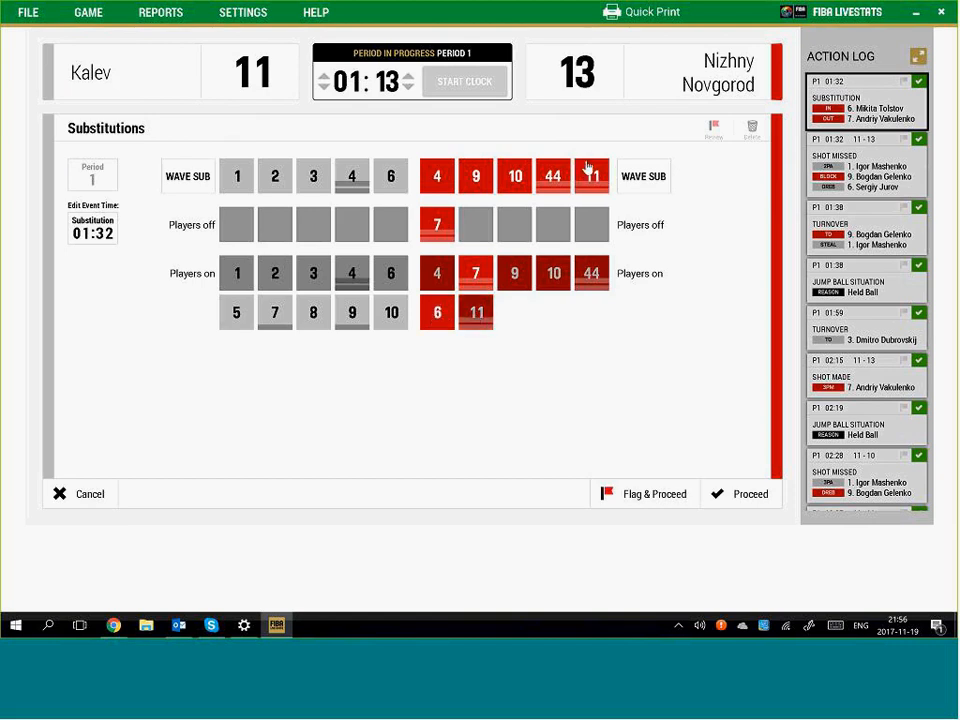
pyautogui.click(748, 494)
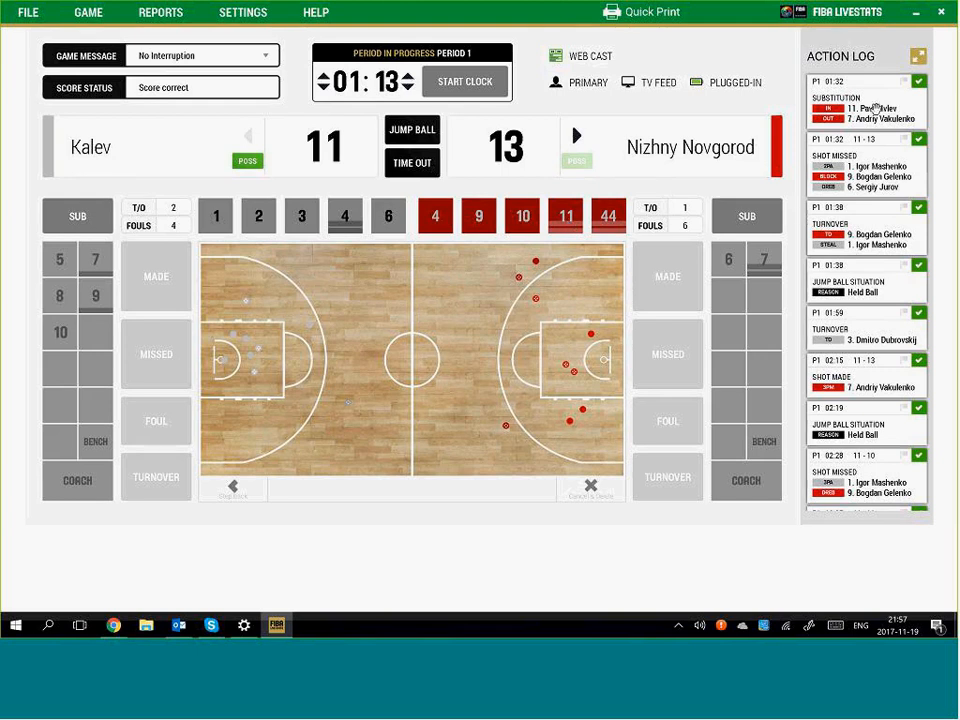
# Run and lower the game clock, then cancel the stray shot marker with Esc
pyautogui.click(463, 84)
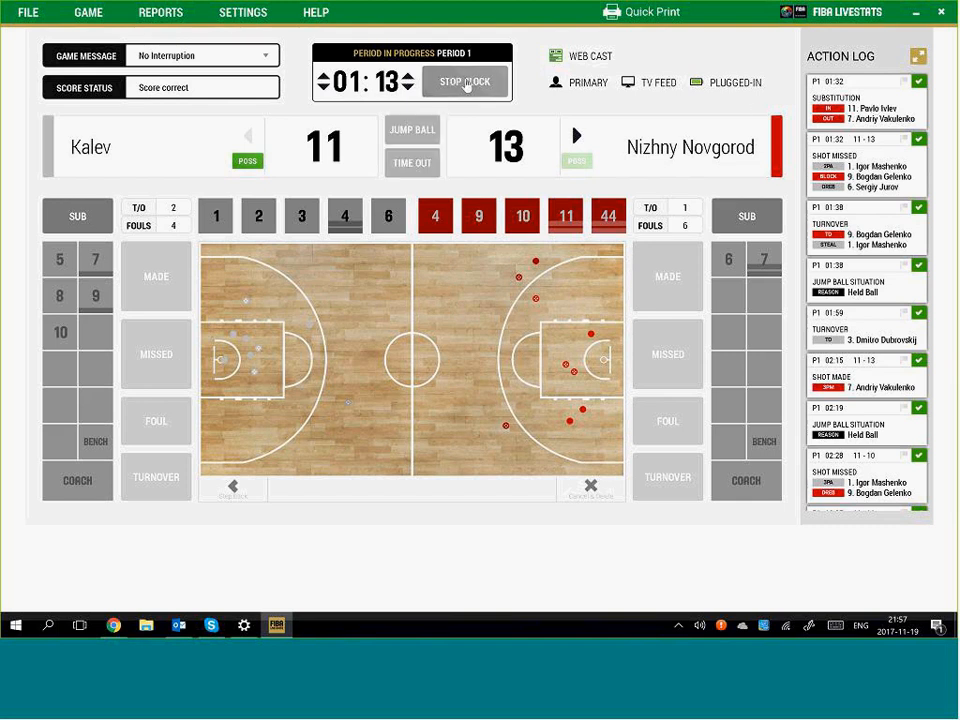
pyautogui.click(323, 88)
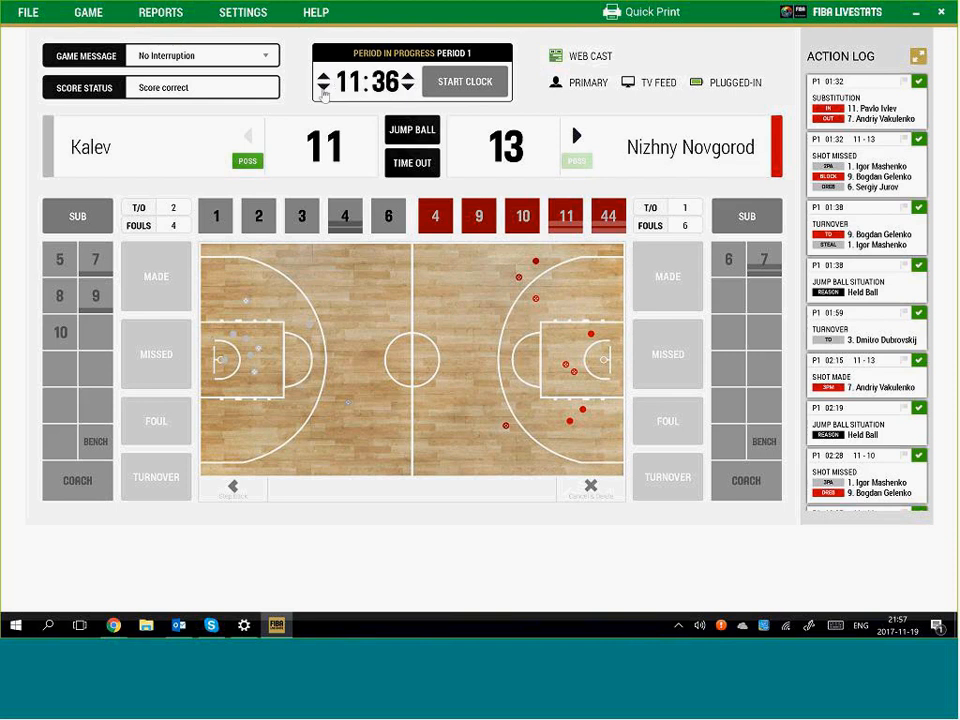
pyautogui.click(465, 86)
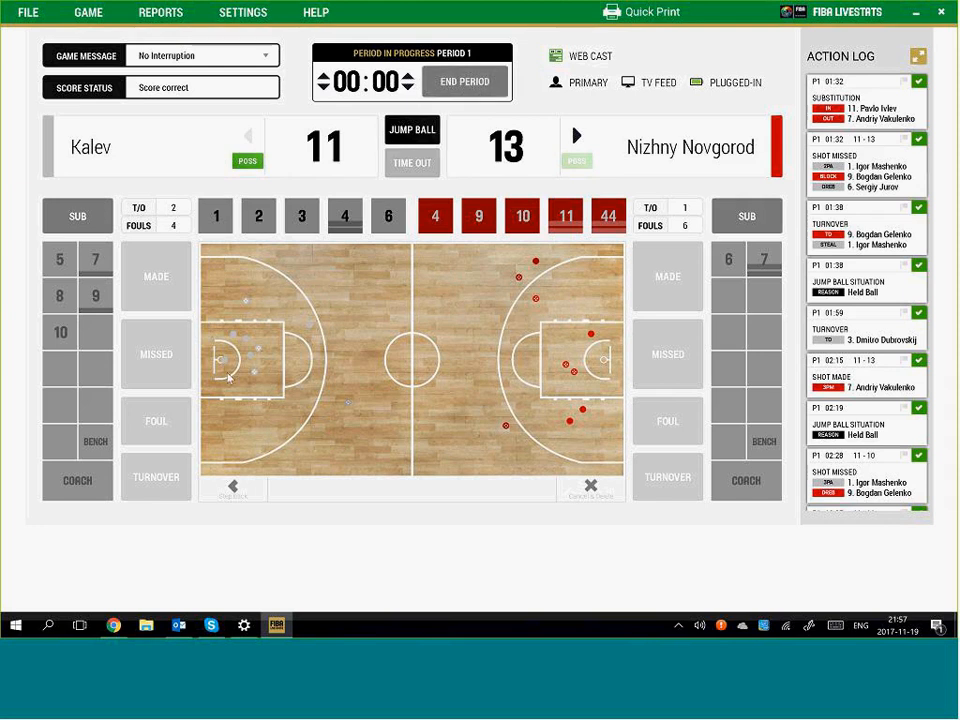
pyautogui.click(318, 355)
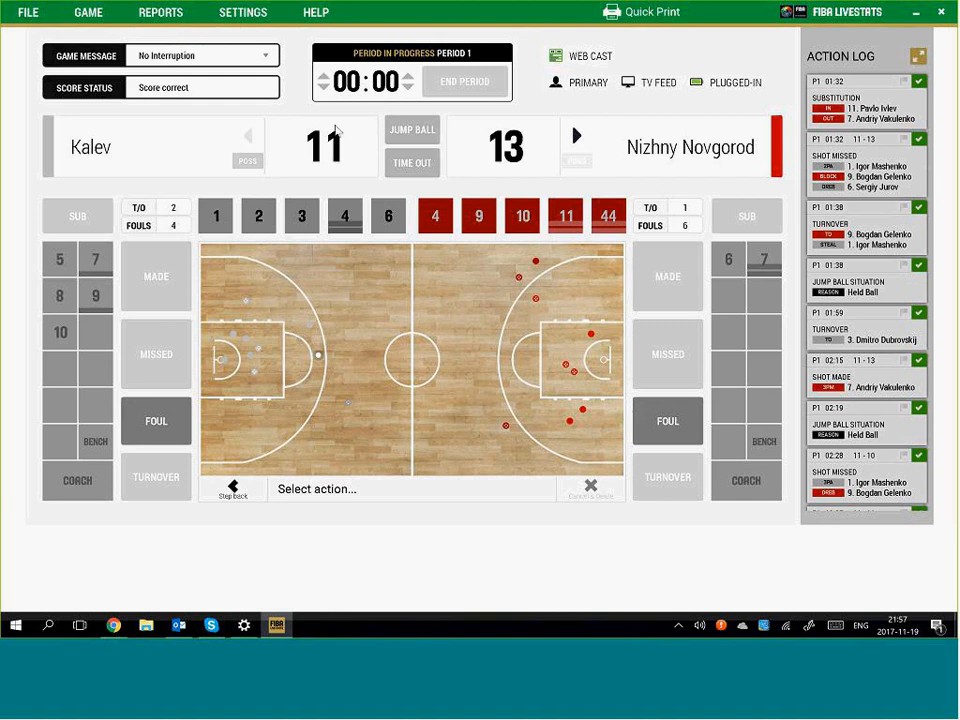
pyautogui.press('Escape')
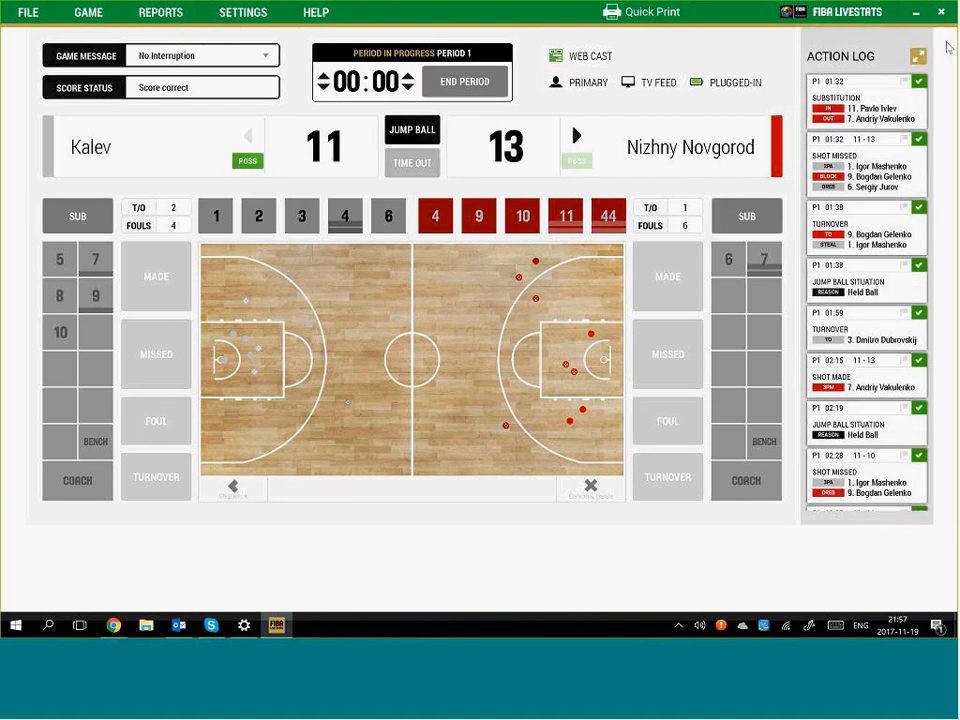
# Set the stopped clock to 01:10 and mark a shot beyond the left three-point line
pyautogui.click(407, 77)
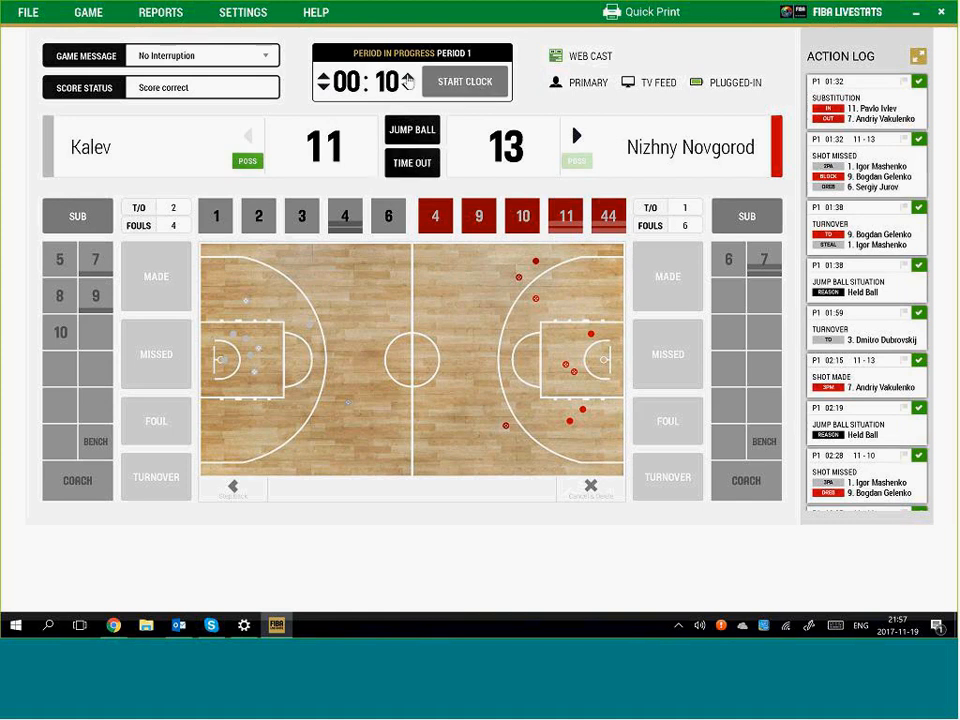
pyautogui.click(325, 78)
pyautogui.click(347, 322)
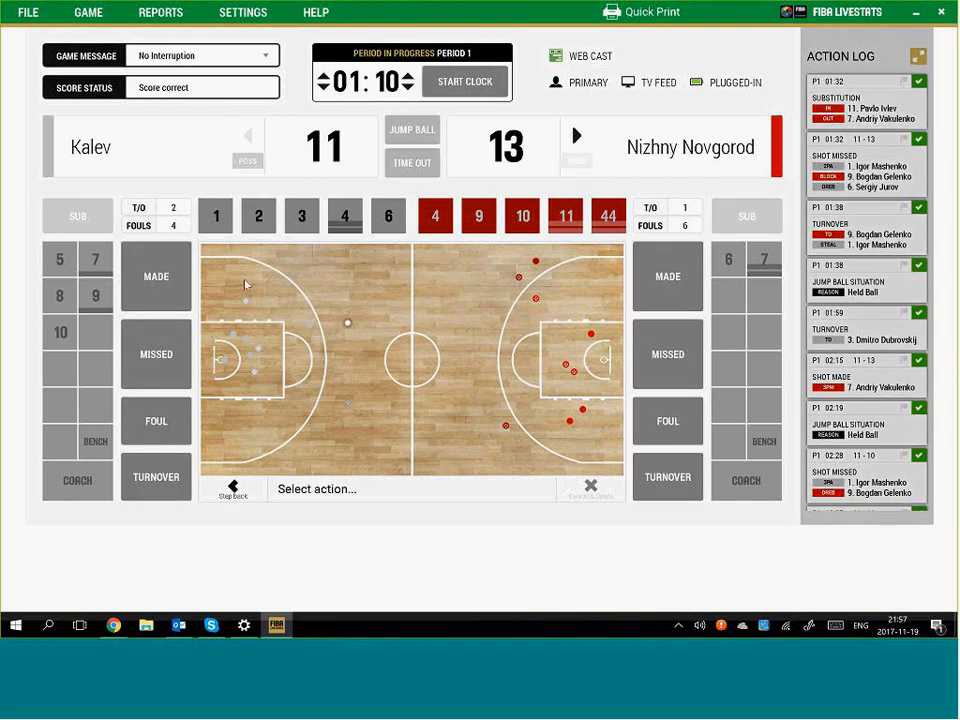
# Record Kalev #3's missed jumpshot, run the clock down to 00:00, and log no rebound
pyautogui.click(356, 312)
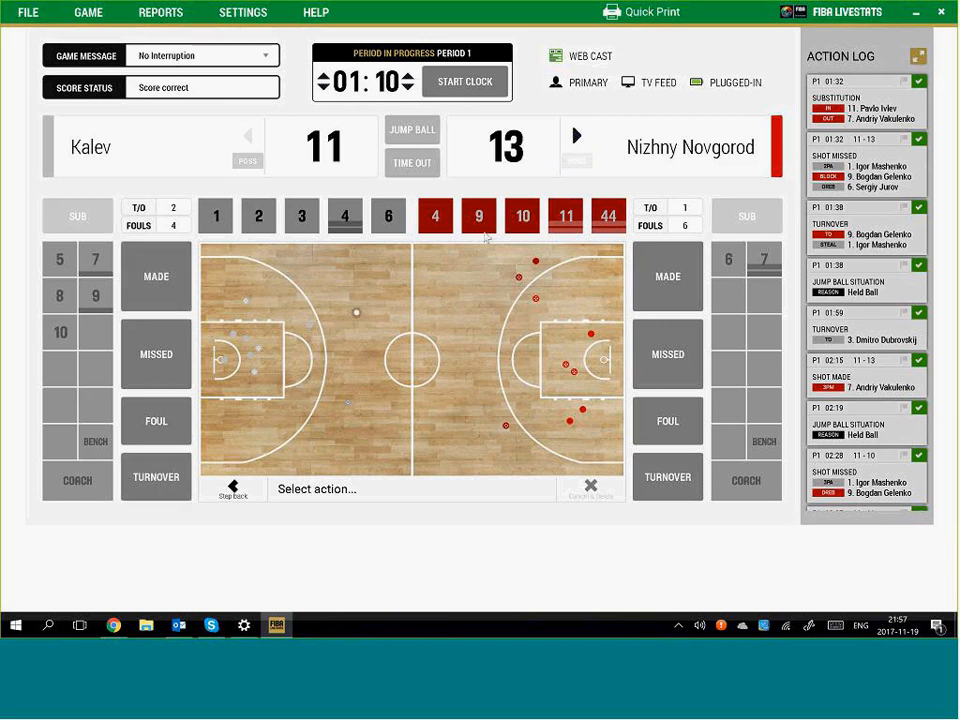
pyautogui.click(158, 356)
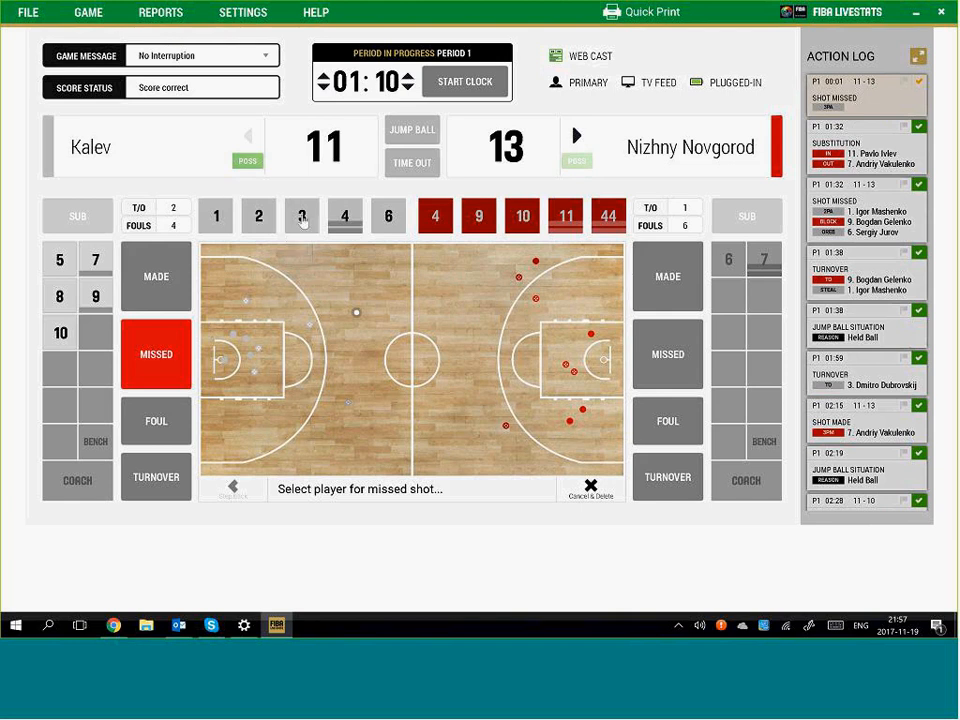
pyautogui.click(302, 215)
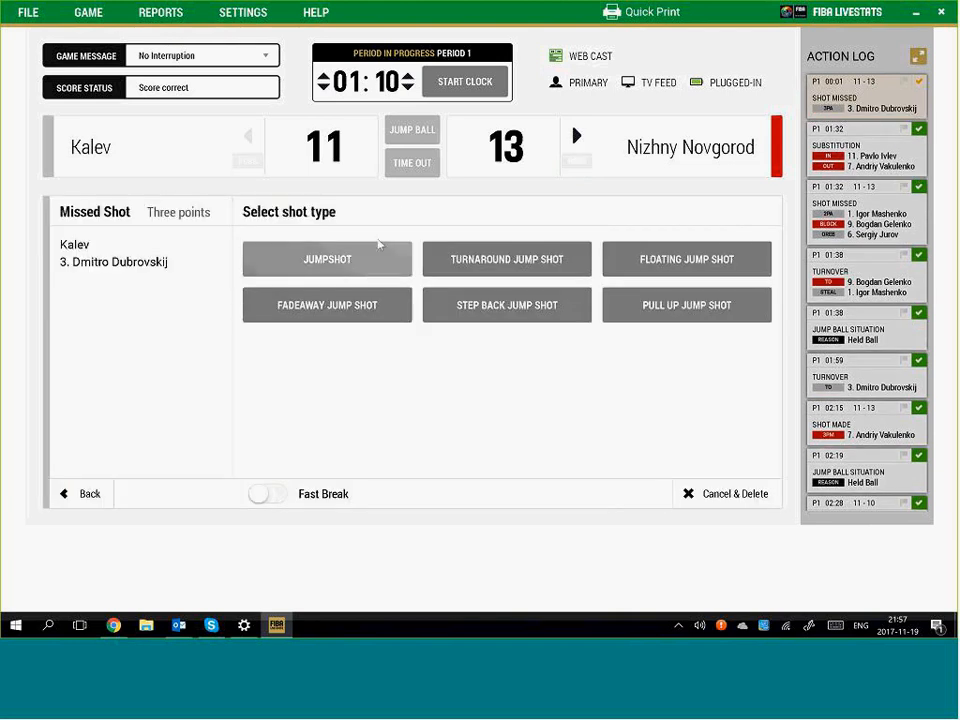
pyautogui.click(379, 245)
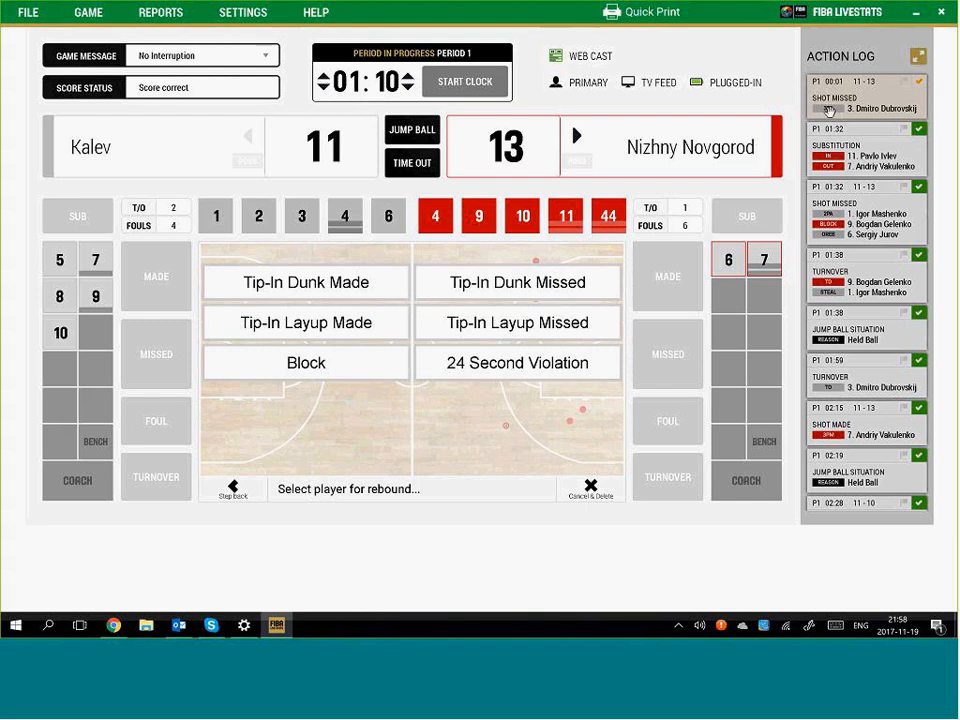
pyautogui.click(480, 88)
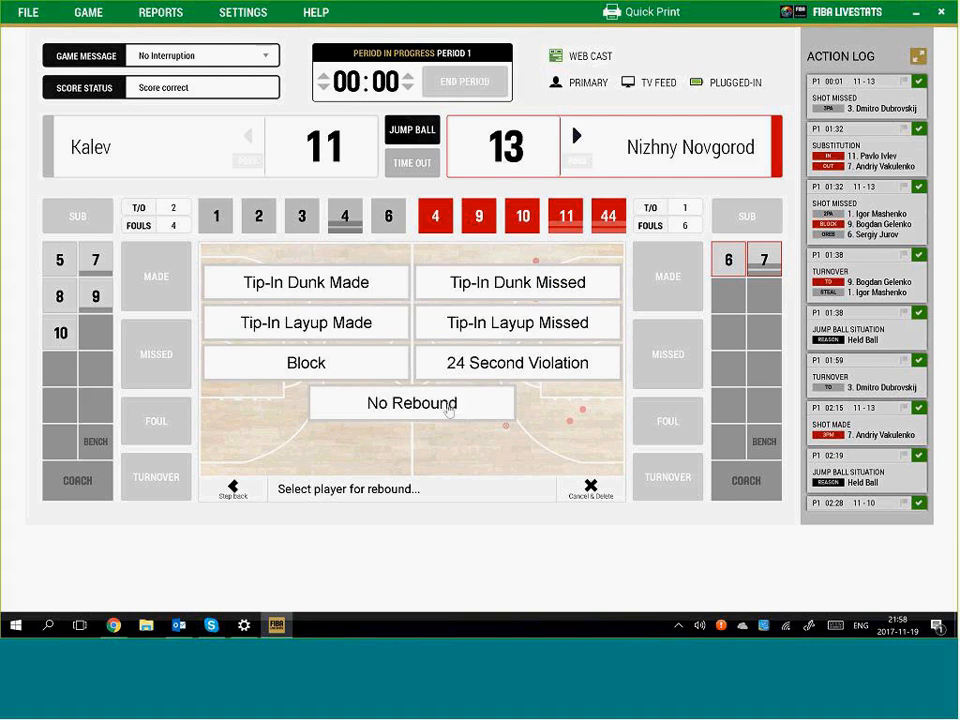
pyautogui.click(448, 404)
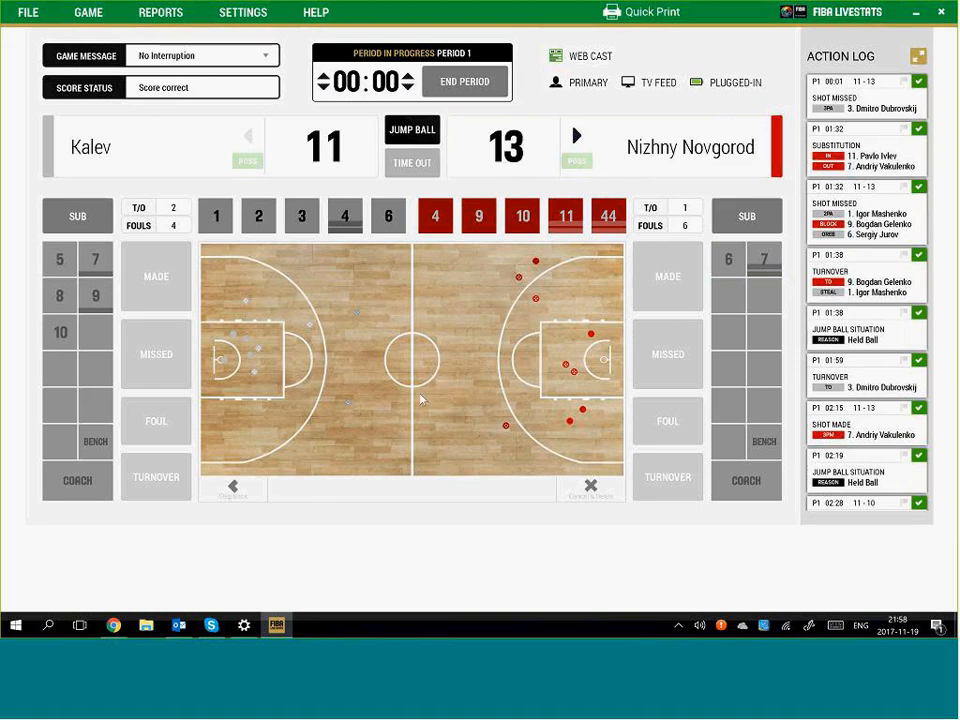
# End period 1 at 11–13, confirm it now, and set up period 2 at 10:00
pyautogui.click(468, 85)
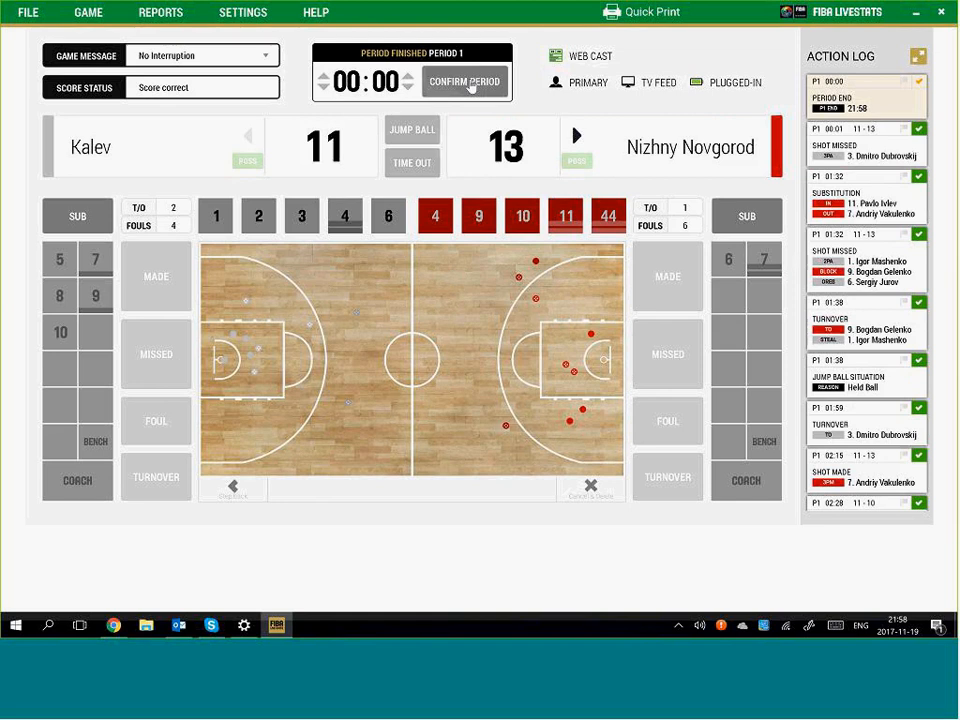
pyautogui.click(466, 83)
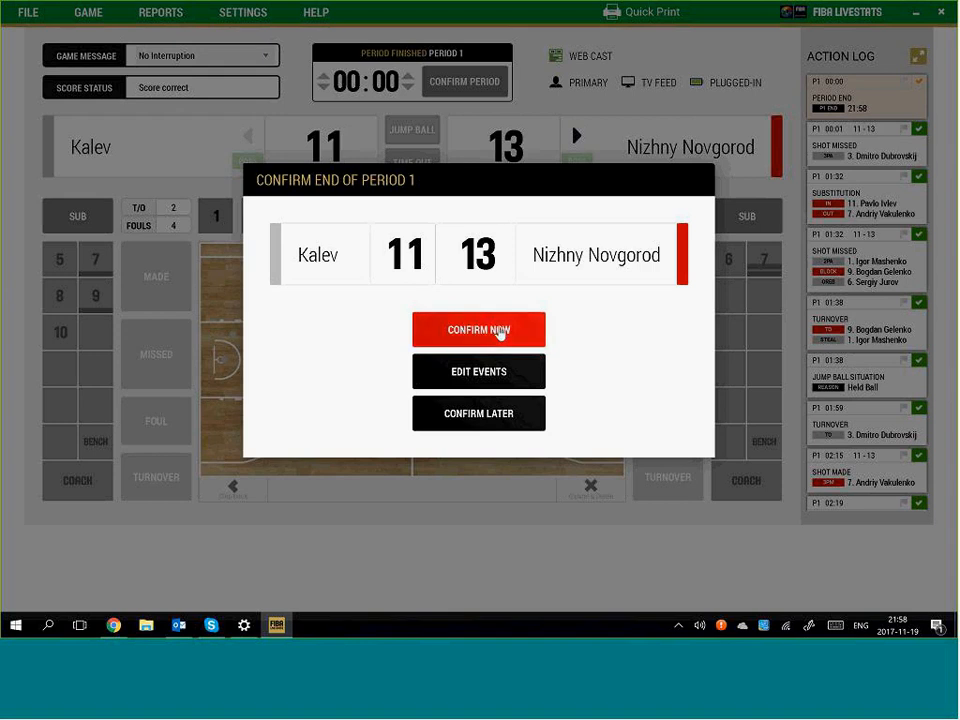
pyautogui.click(498, 330)
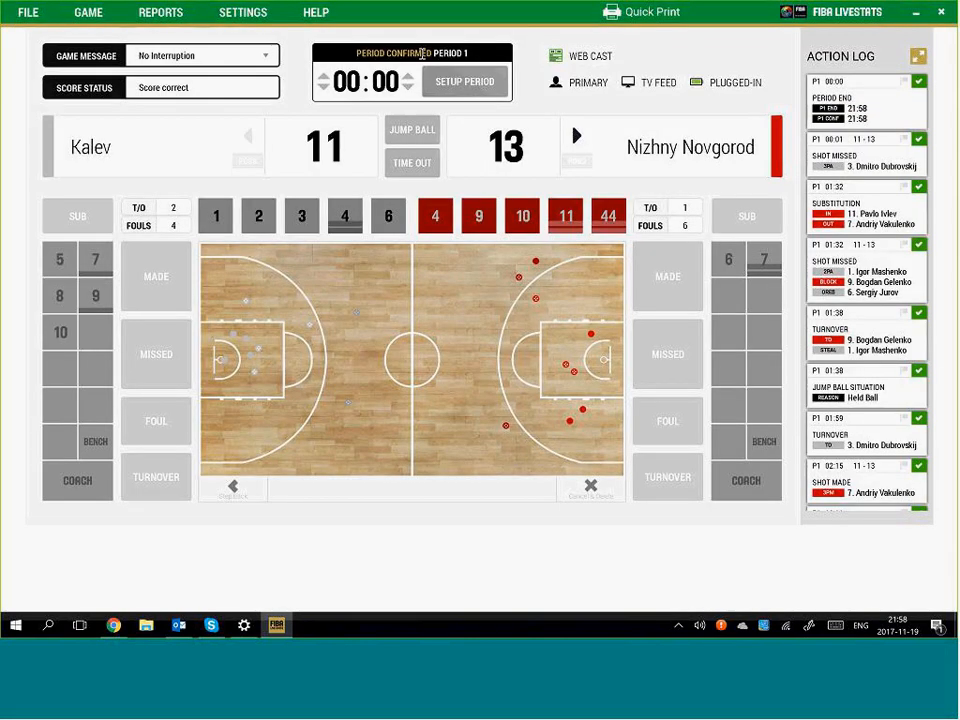
pyautogui.click(470, 87)
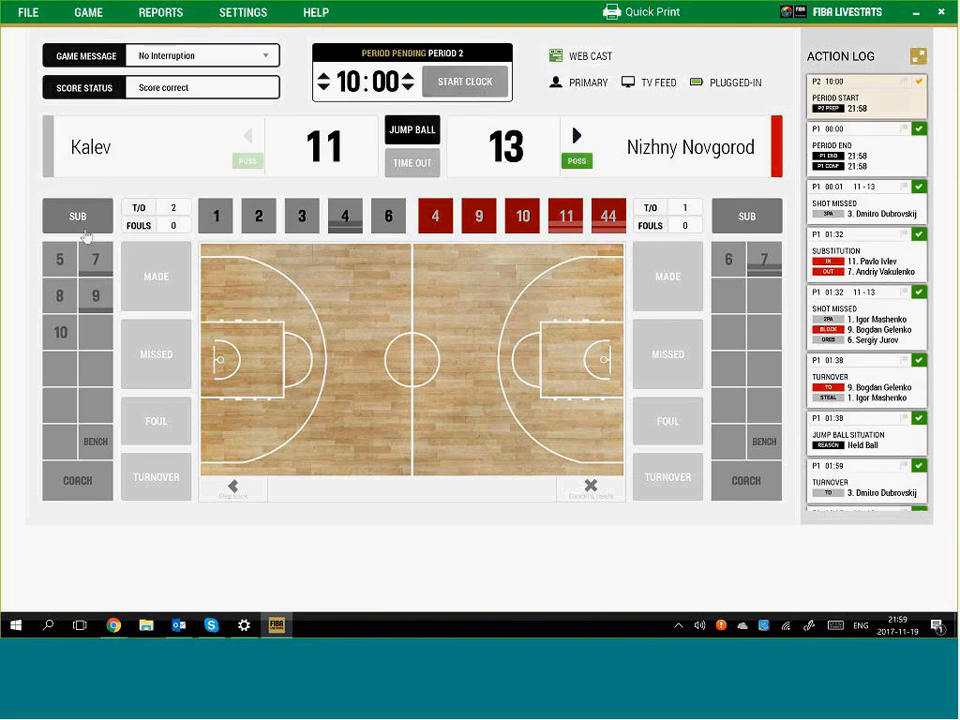
# Start a wave substitution with both lineups off and put Kalev 7, 8, 2, 3 and 9 on
pyautogui.click(751, 222)
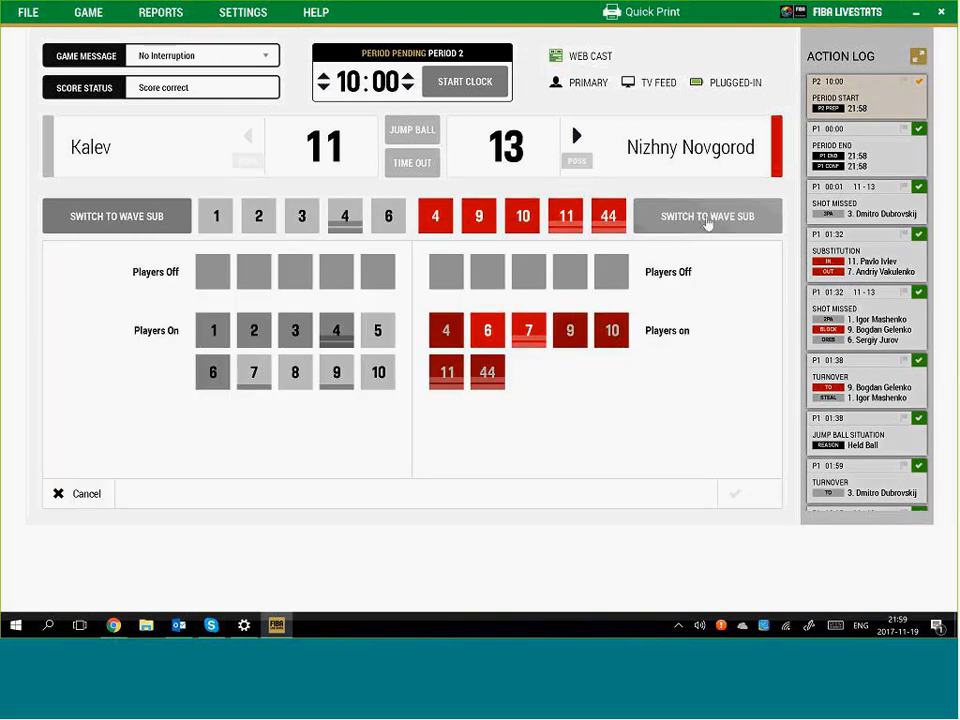
pyautogui.click(707, 218)
pyautogui.click(117, 216)
pyautogui.click(254, 372)
pyautogui.click(295, 372)
pyautogui.click(254, 330)
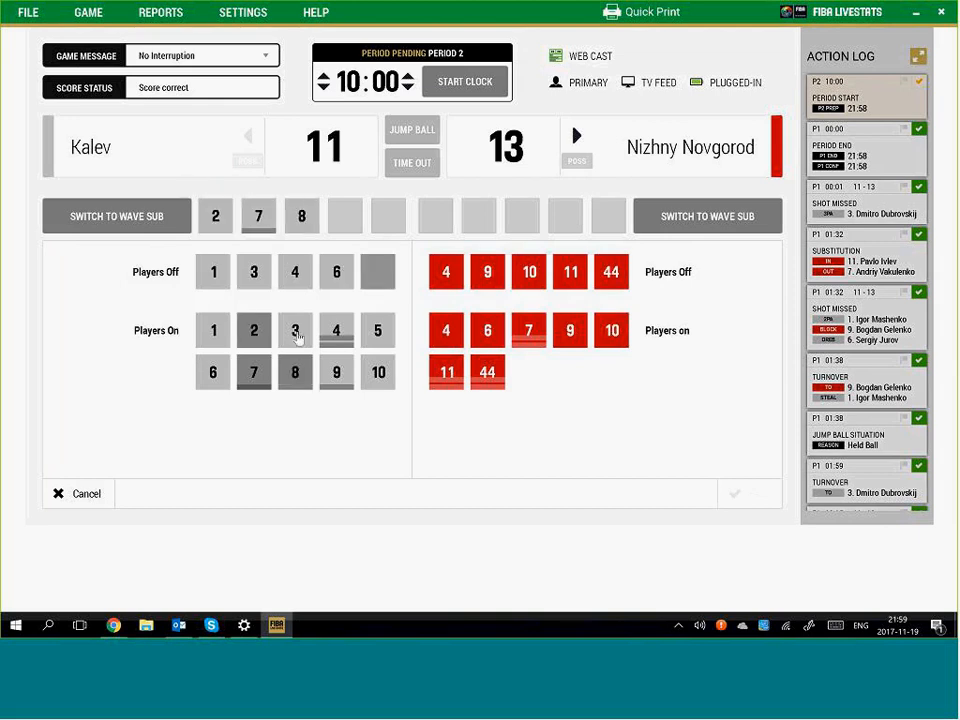
pyautogui.click(295, 330)
pyautogui.click(336, 372)
# Put Nizhny Novgorod 11, 4, 6, 7 and 9 on court and start the period 2 clock
pyautogui.click(446, 372)
pyautogui.click(446, 330)
pyautogui.click(487, 330)
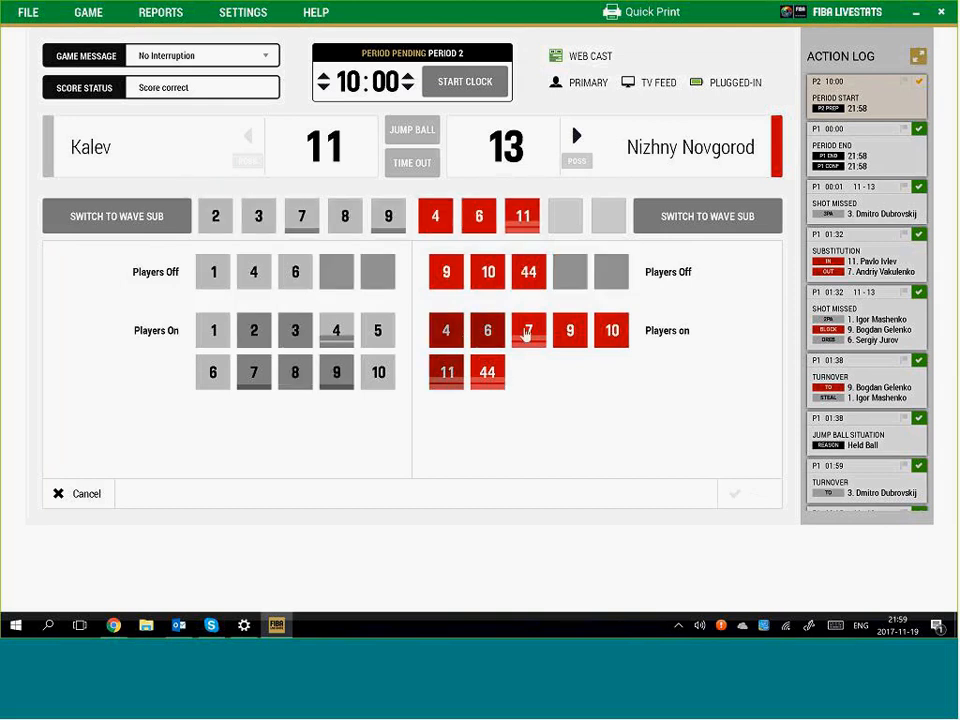
pyautogui.click(528, 330)
pyautogui.click(569, 330)
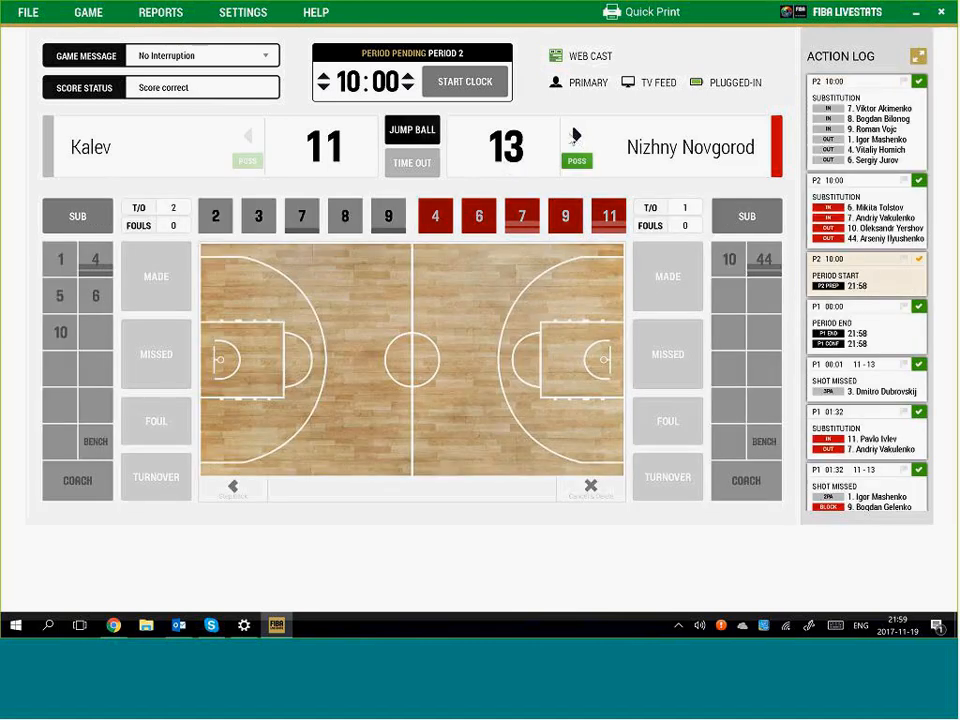
pyautogui.click(465, 81)
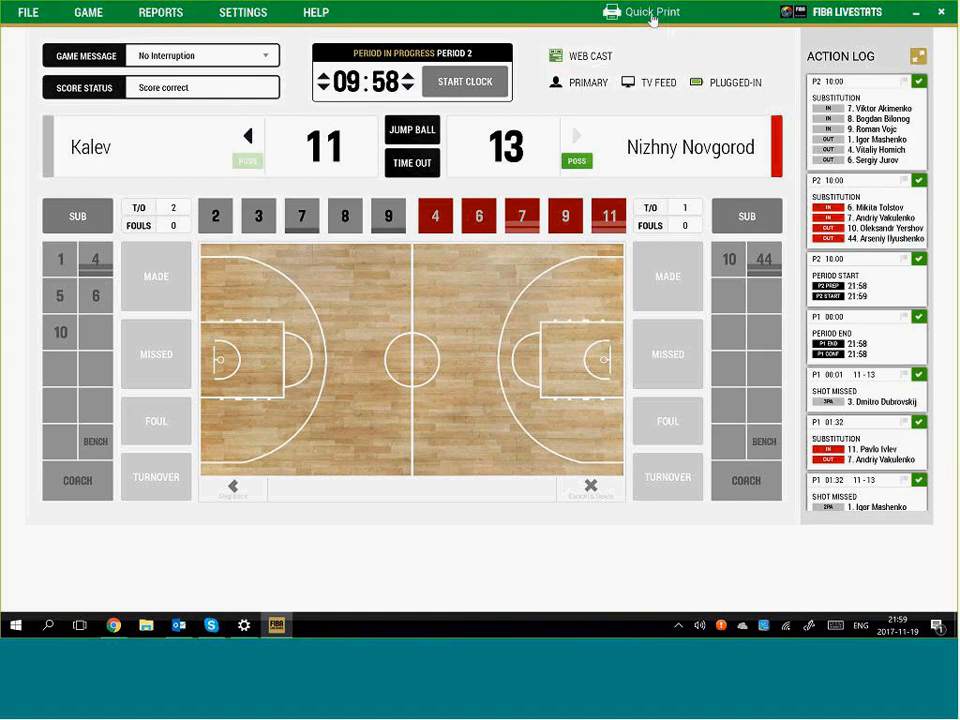
# Generate a Box Score report with Show Efficiency ticked and print it from the preview
pyautogui.click(172, 12)
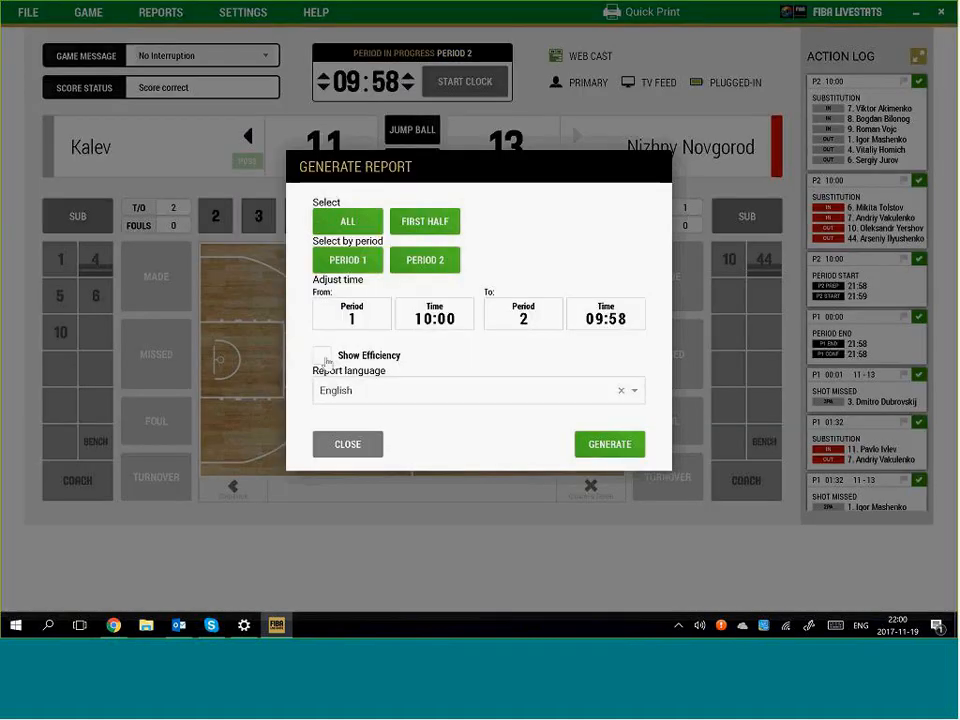
pyautogui.click(325, 360)
pyautogui.click(609, 444)
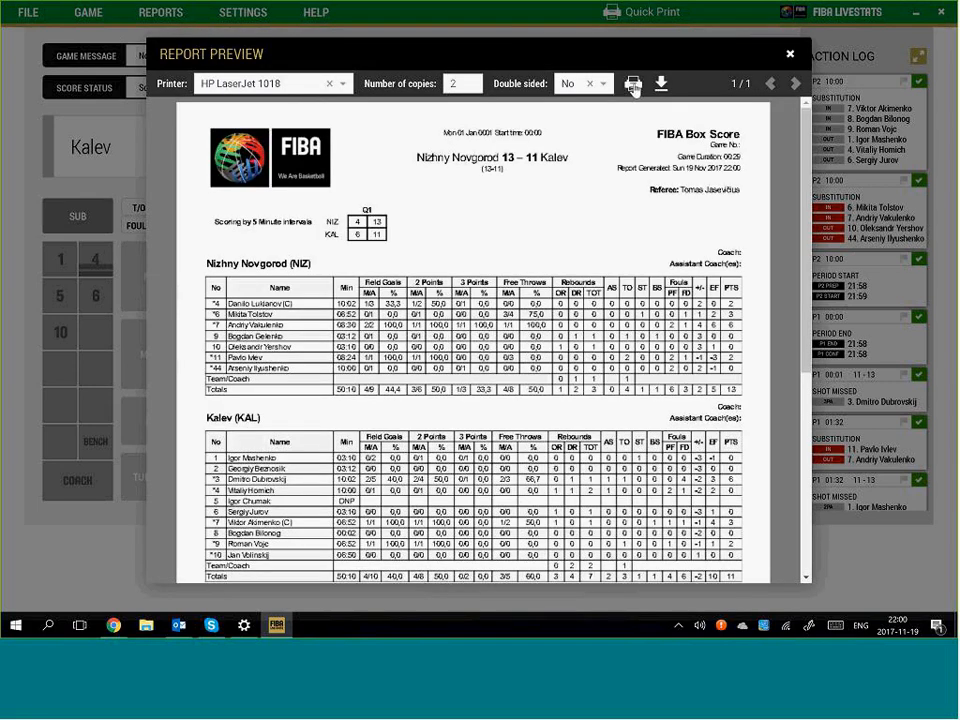
pyautogui.click(634, 88)
# Close the box score preview, then generate the Start List report and scroll through it
pyautogui.click(173, 19)
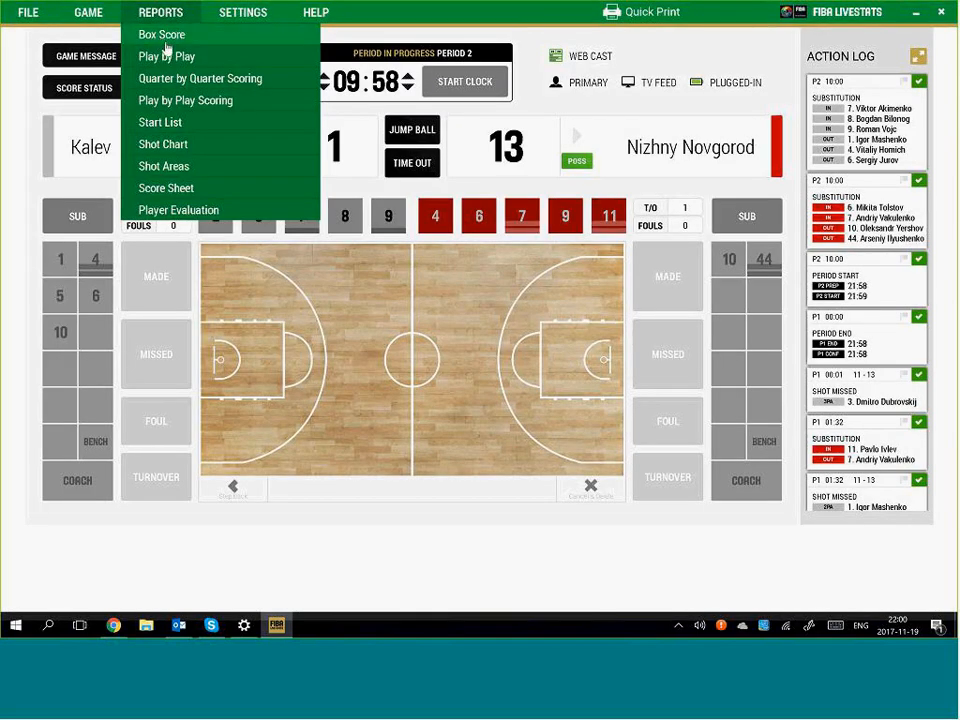
pyautogui.click(184, 127)
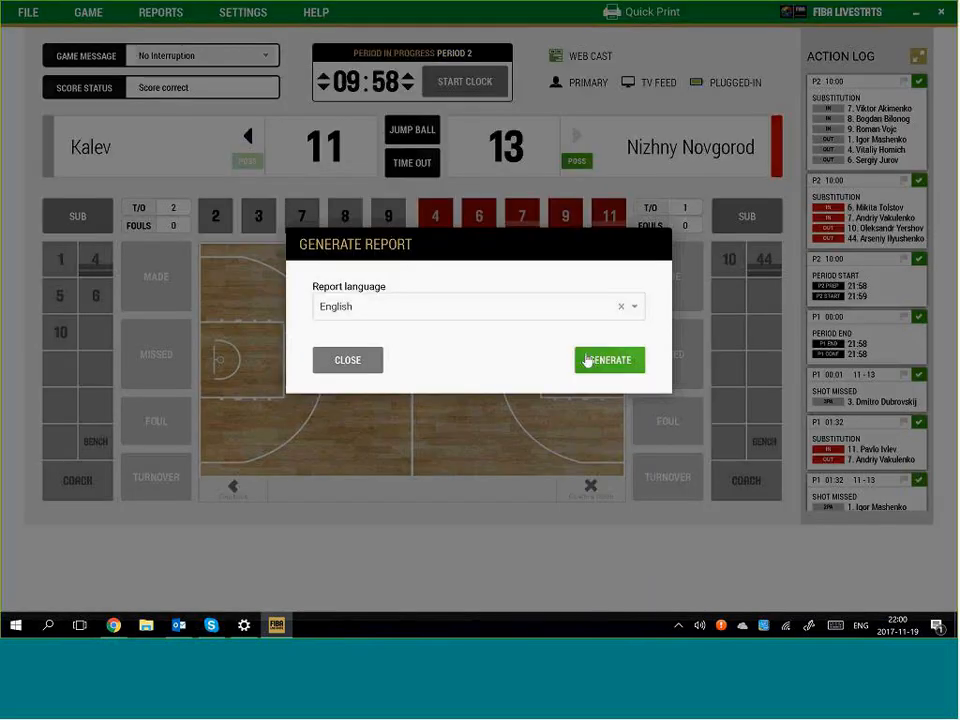
pyautogui.click(612, 361)
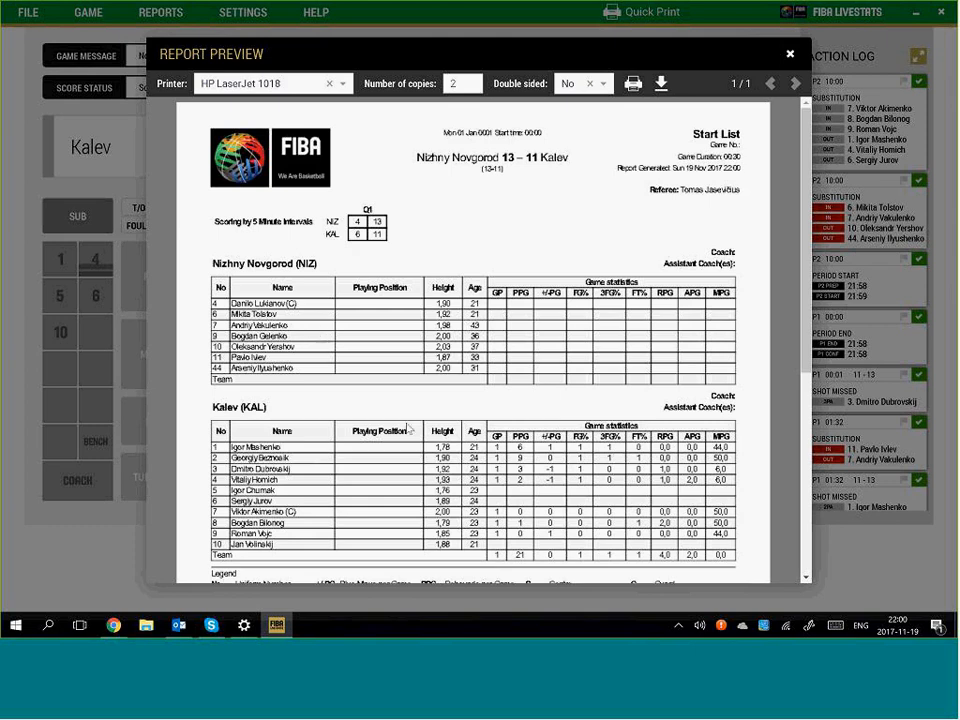
pyautogui.scroll(-3, 428, 431)
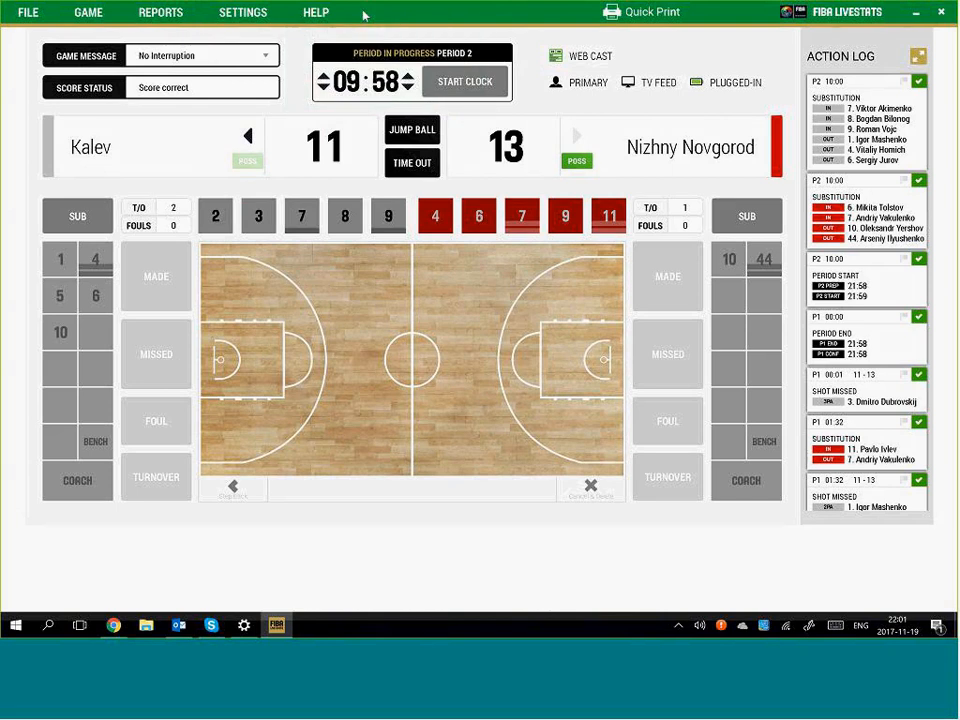
# In Edit Players, change the Kalev player's number from 9 to 19 and save
pyautogui.click(94, 13)
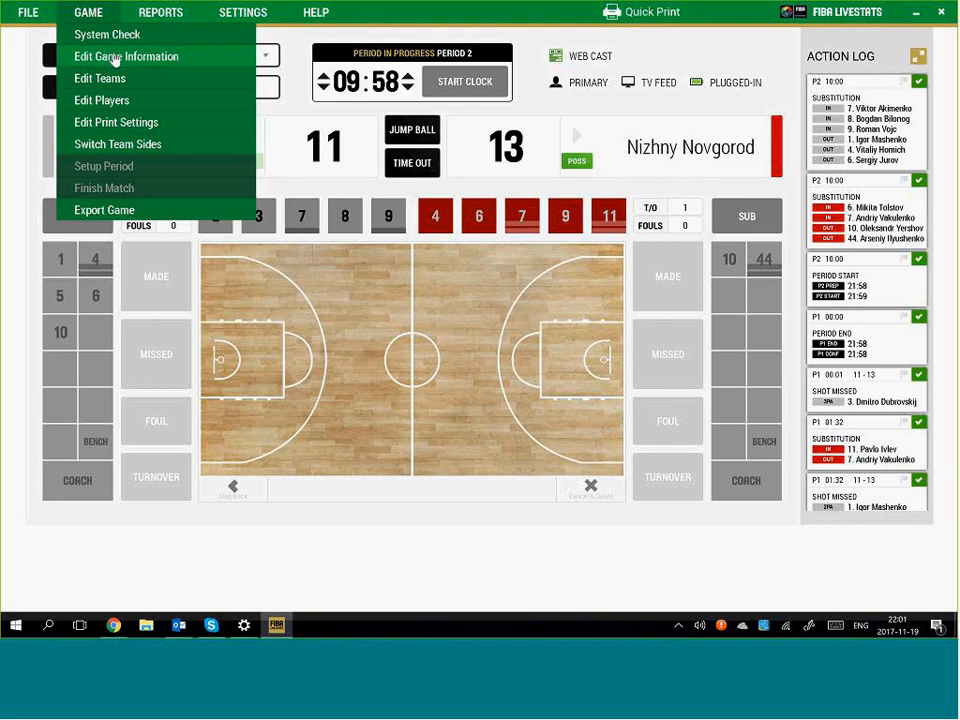
pyautogui.click(147, 112)
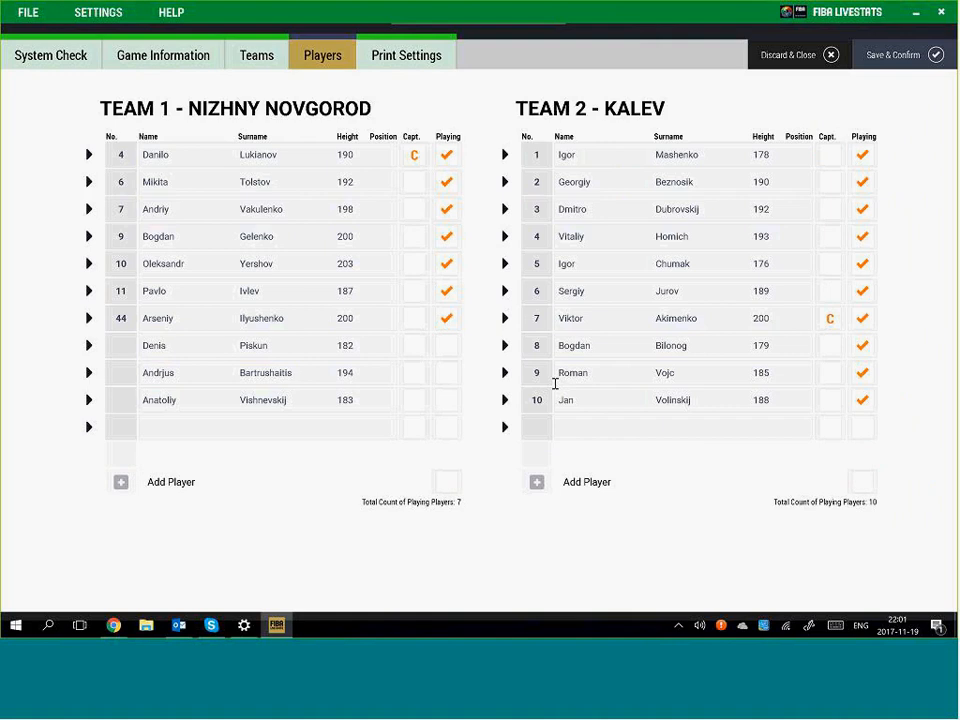
pyautogui.click(537, 375)
pyautogui.write('1')
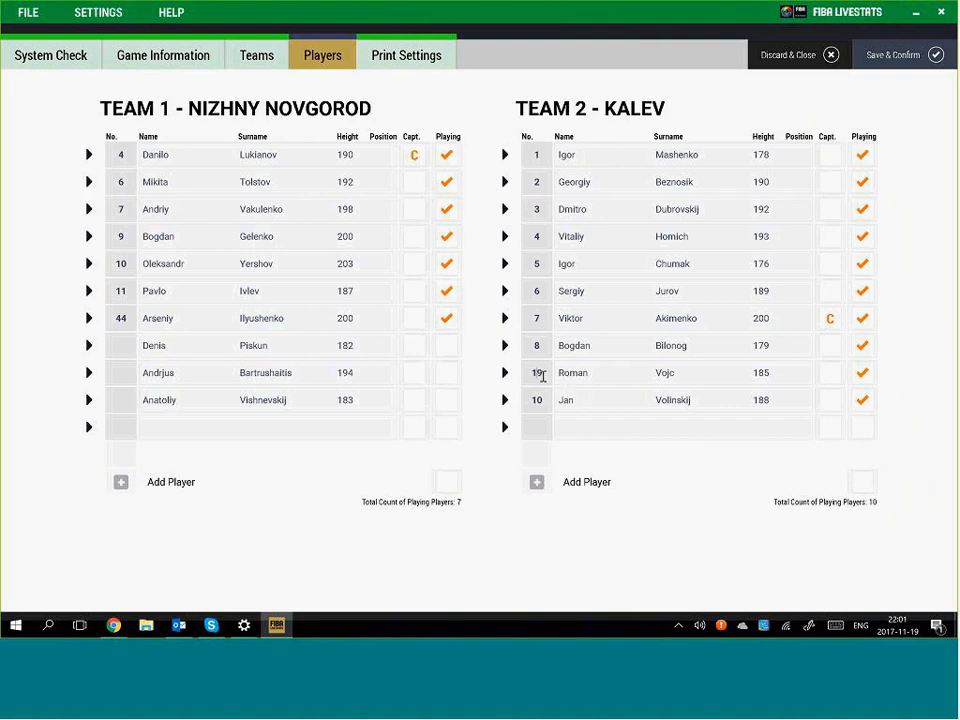
pyautogui.moveTo(543, 375); pyautogui.dragTo(534, 374)
pyautogui.click(885, 67)
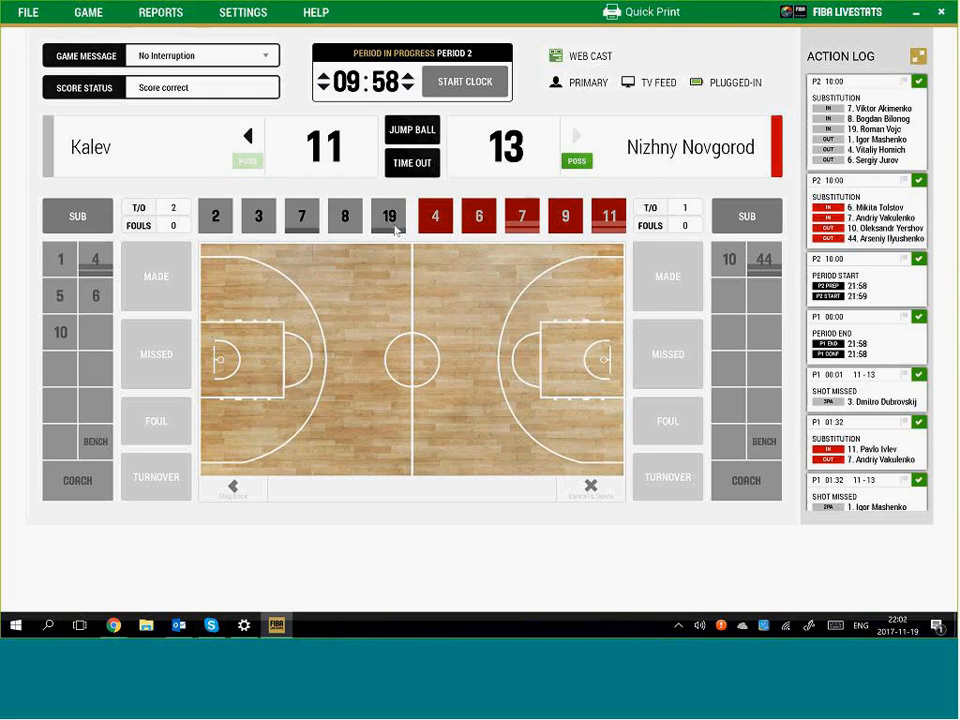
pyautogui.click(162, 13)
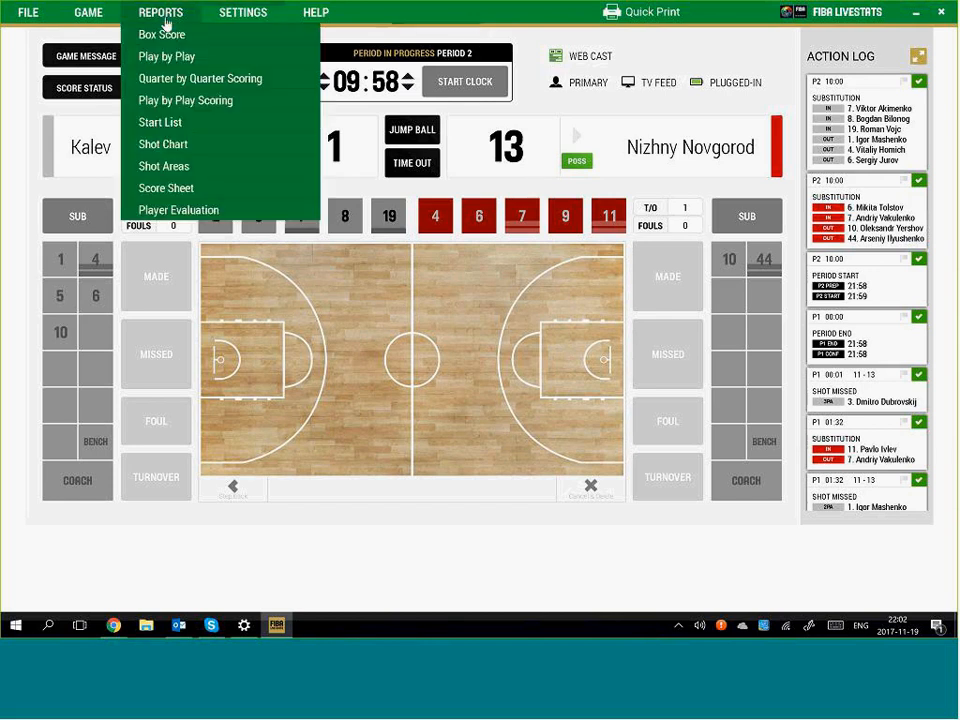
pyautogui.click(185, 53)
pyautogui.press('Return')
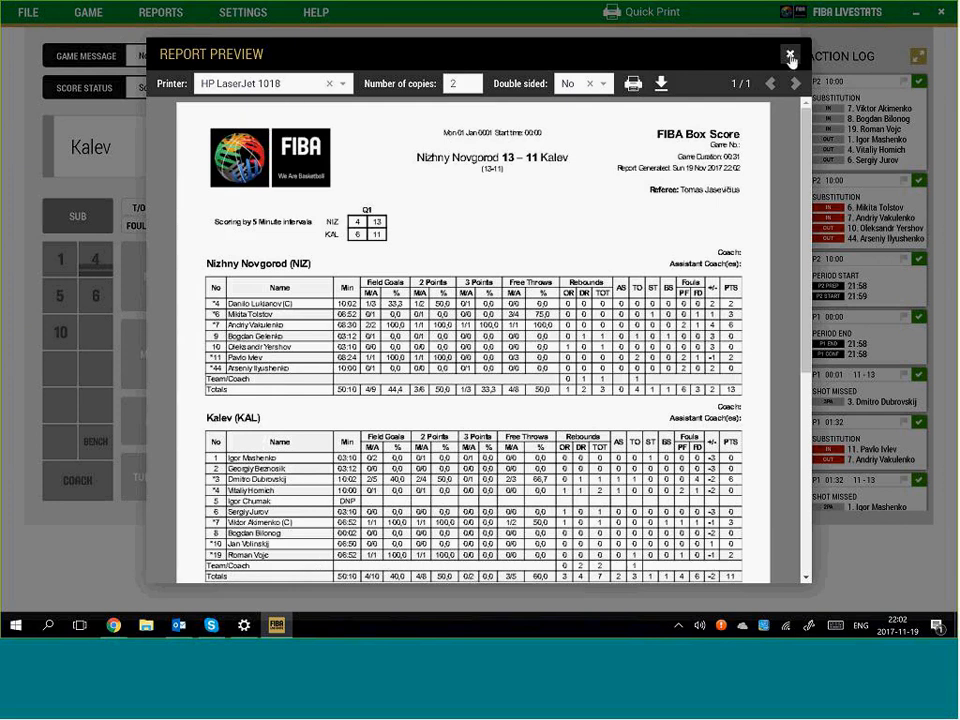
pyautogui.click(790, 56)
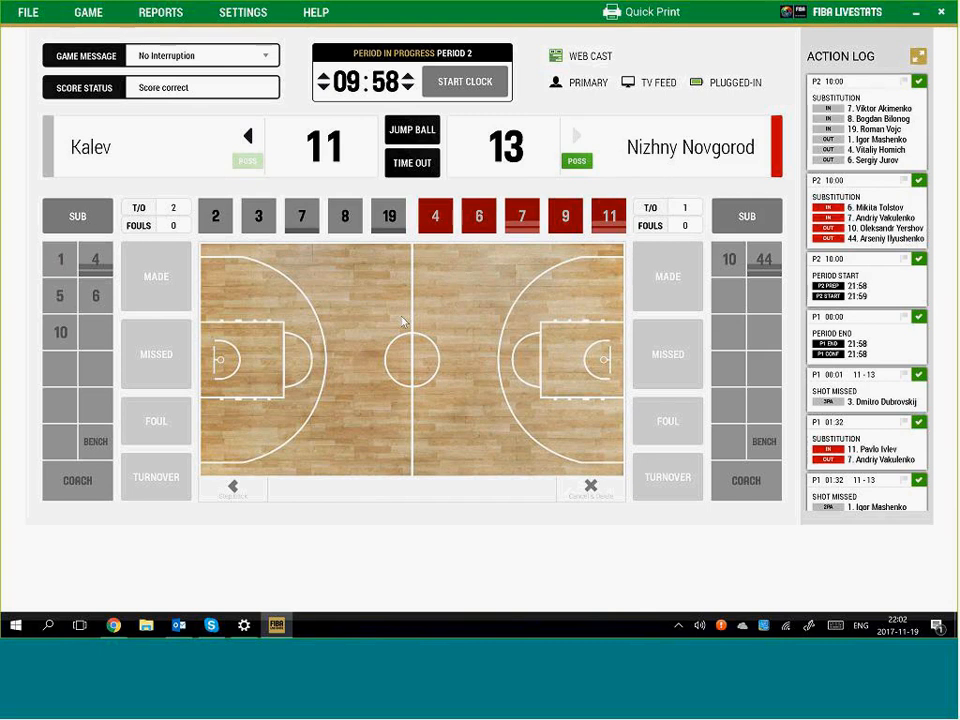
pyautogui.click(158, 14)
pyautogui.moveTo(80, 16)
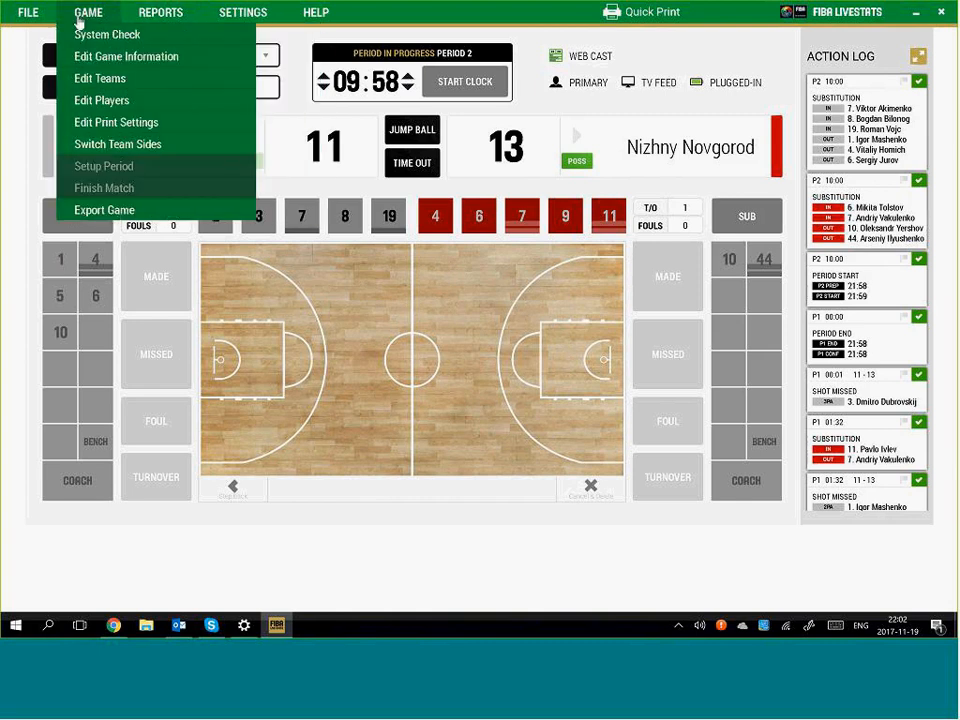
pyautogui.click(181, 151)
pyautogui.click(181, 151)
pyautogui.click(181, 151)
pyautogui.click(181, 151)
pyautogui.moveTo(237, 14)
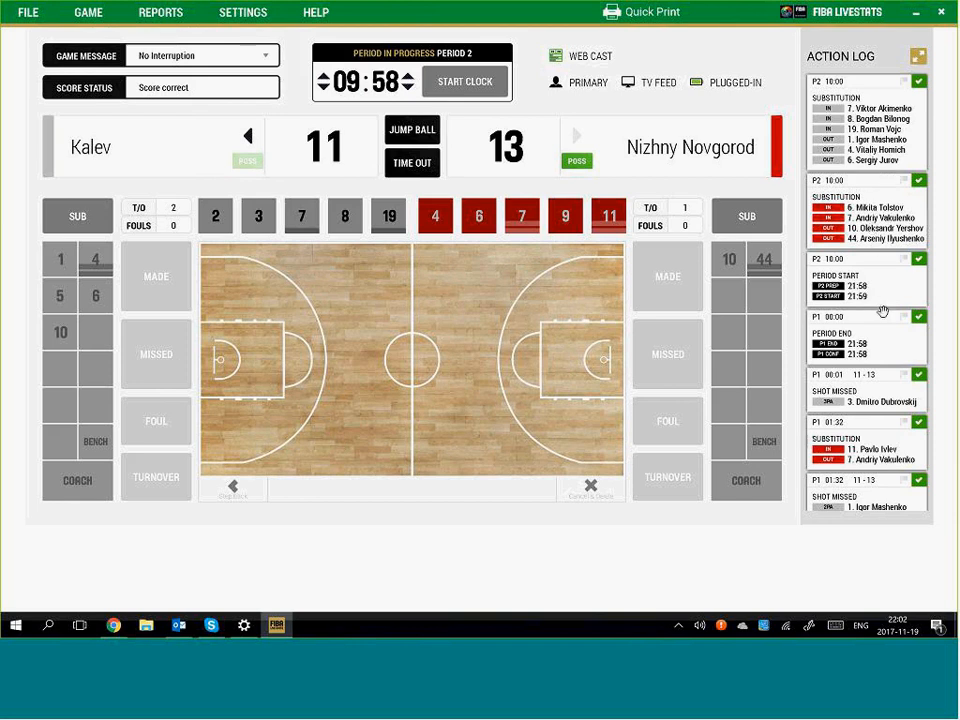
pyautogui.scroll(-5, 882, 340)
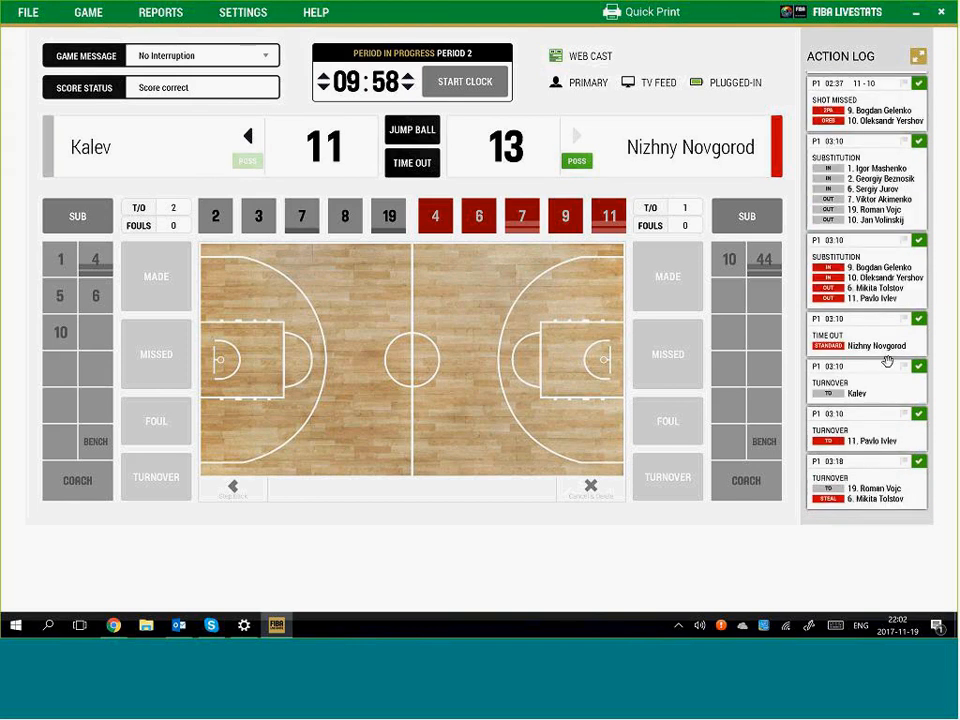
pyautogui.scroll(3, 892, 400)
pyautogui.scroll(3, 884, 374)
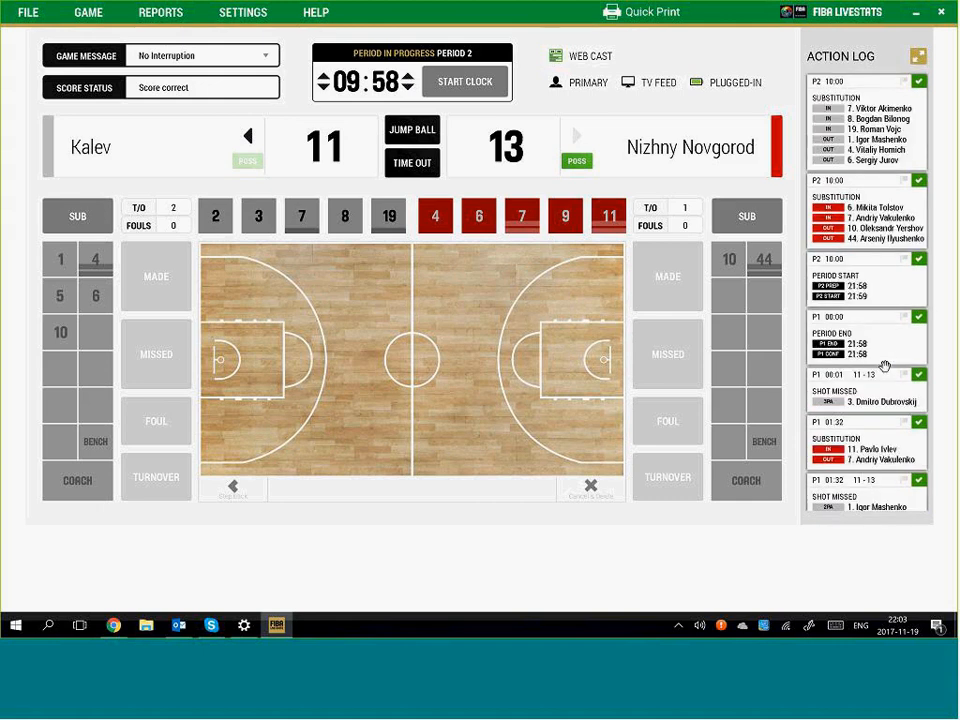
pyautogui.scroll(-1, 879, 371)
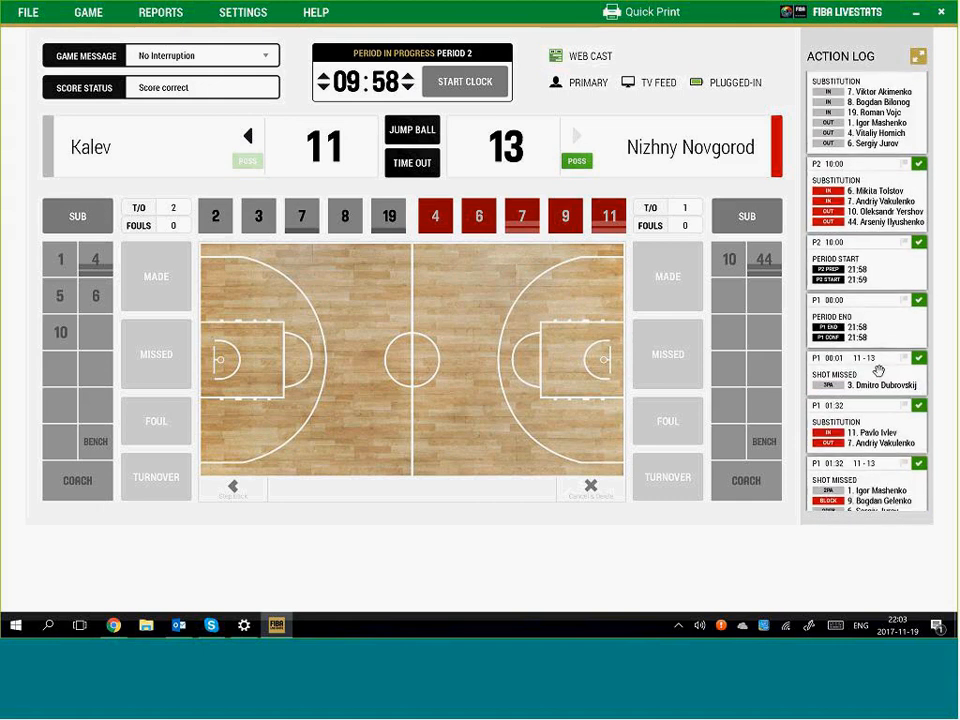
pyautogui.scroll(1, 870, 244)
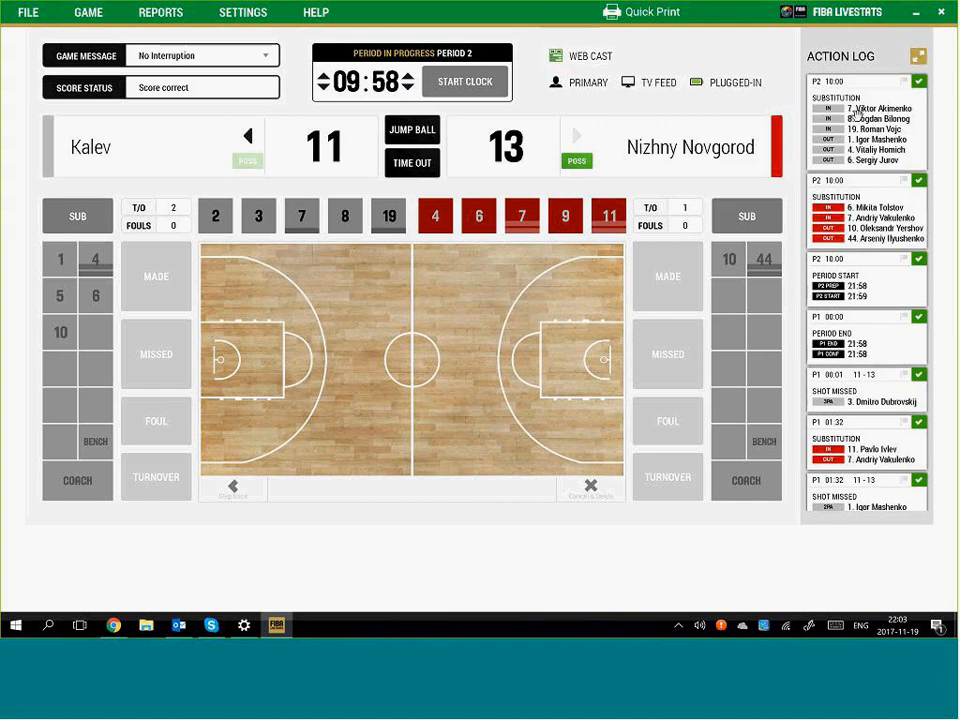
pyautogui.scroll(-5, 885, 323)
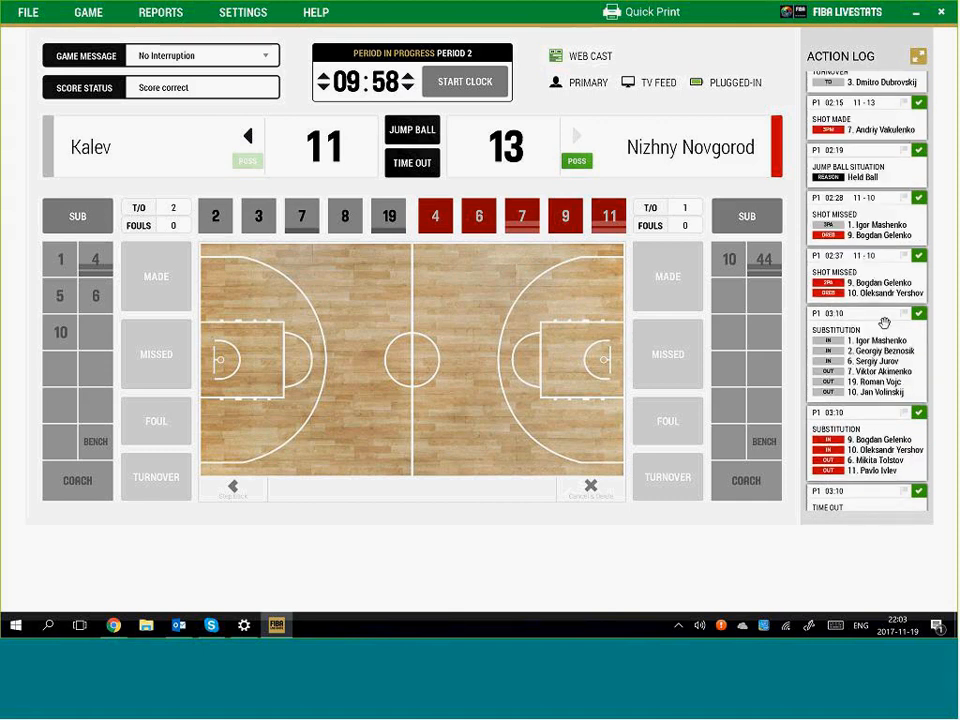
pyautogui.scroll(-2, 884, 323)
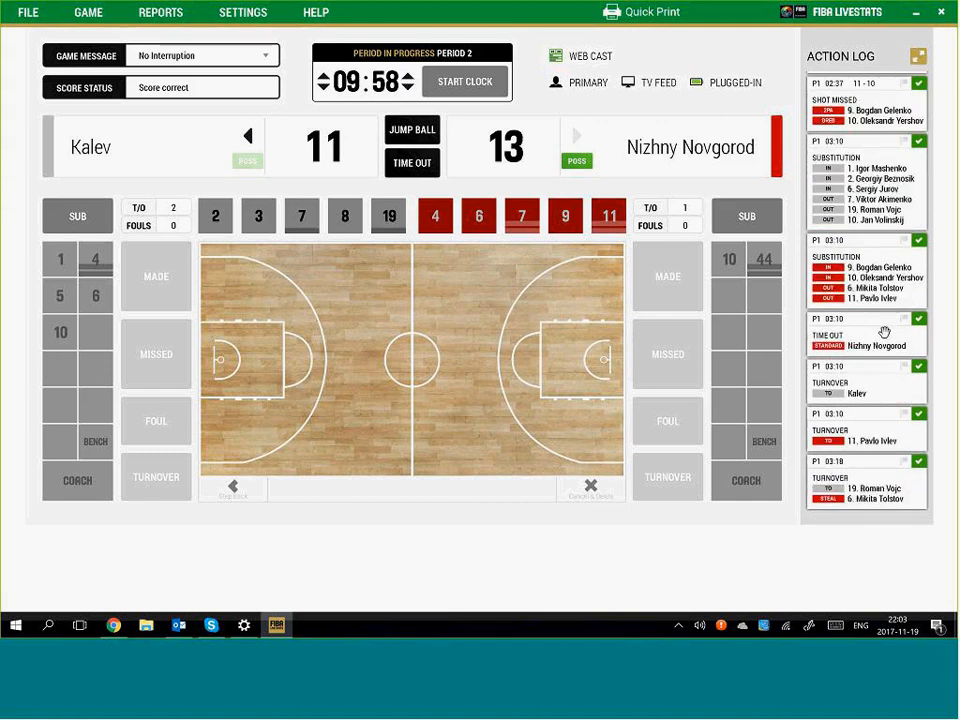
pyautogui.click(865, 388)
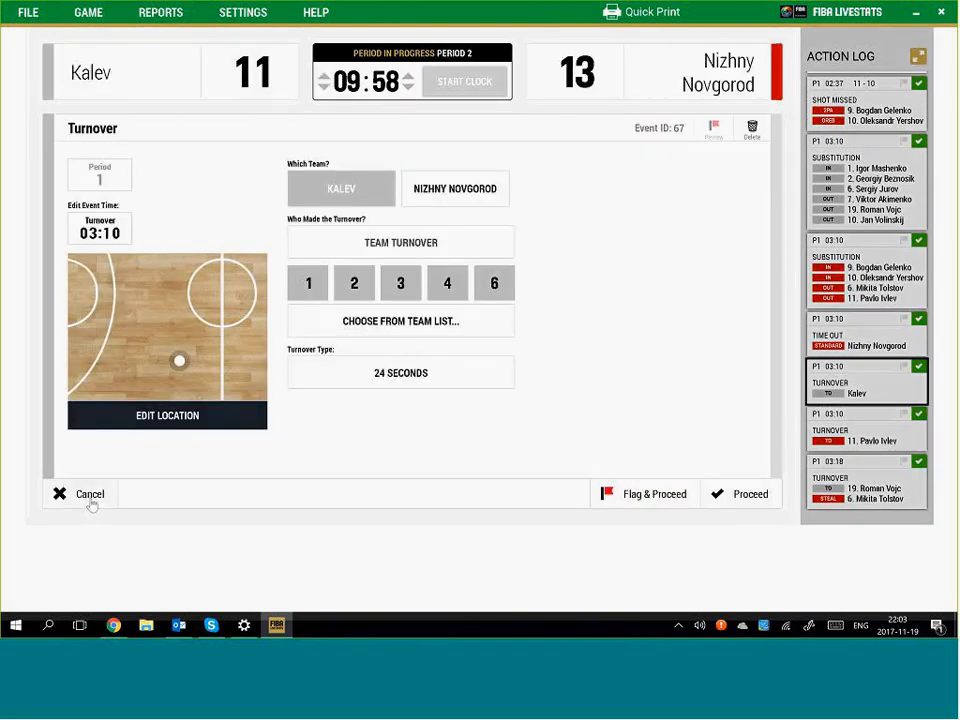
pyautogui.click(126, 493)
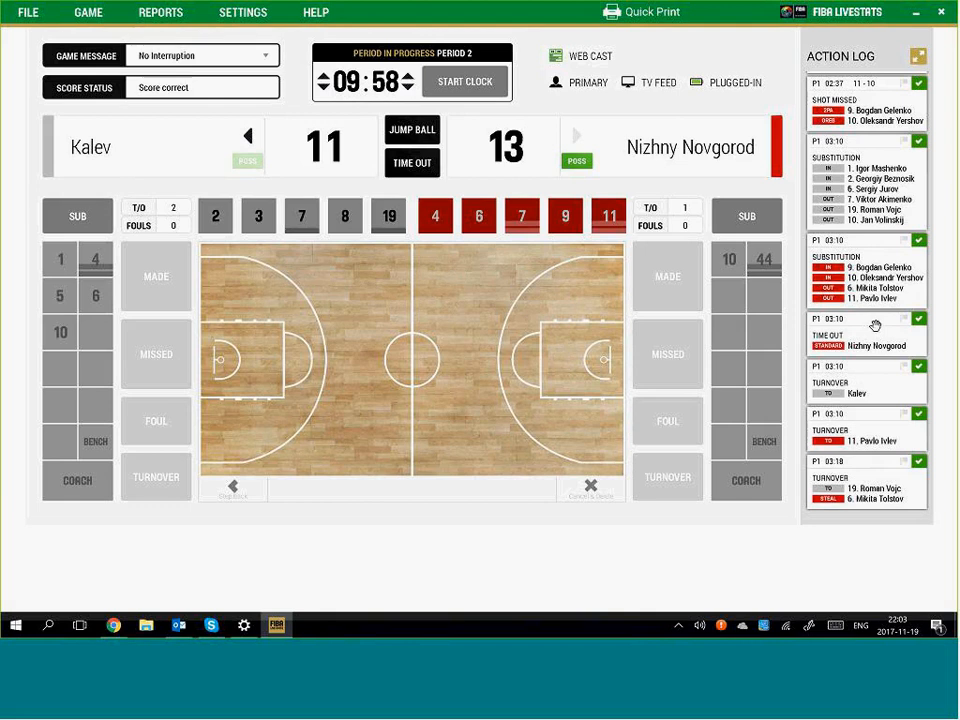
pyautogui.scroll(10, 875, 326)
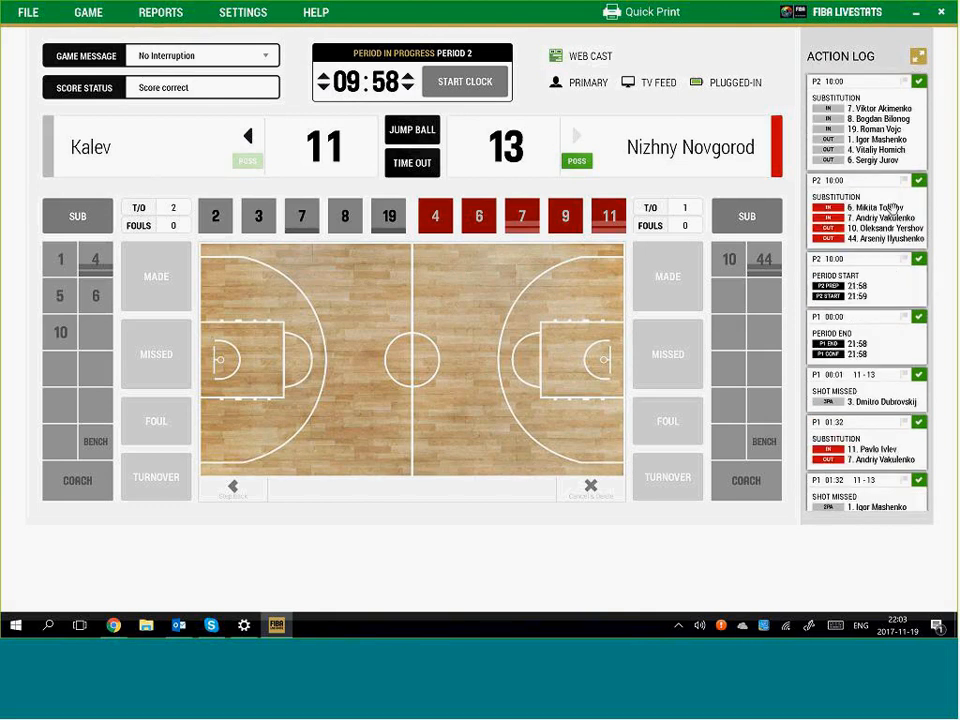
# Expand the action log, filter it to Nizhny Novgorod, and select the 01:32 shot, rebound and block rows
pyautogui.click(918, 58)
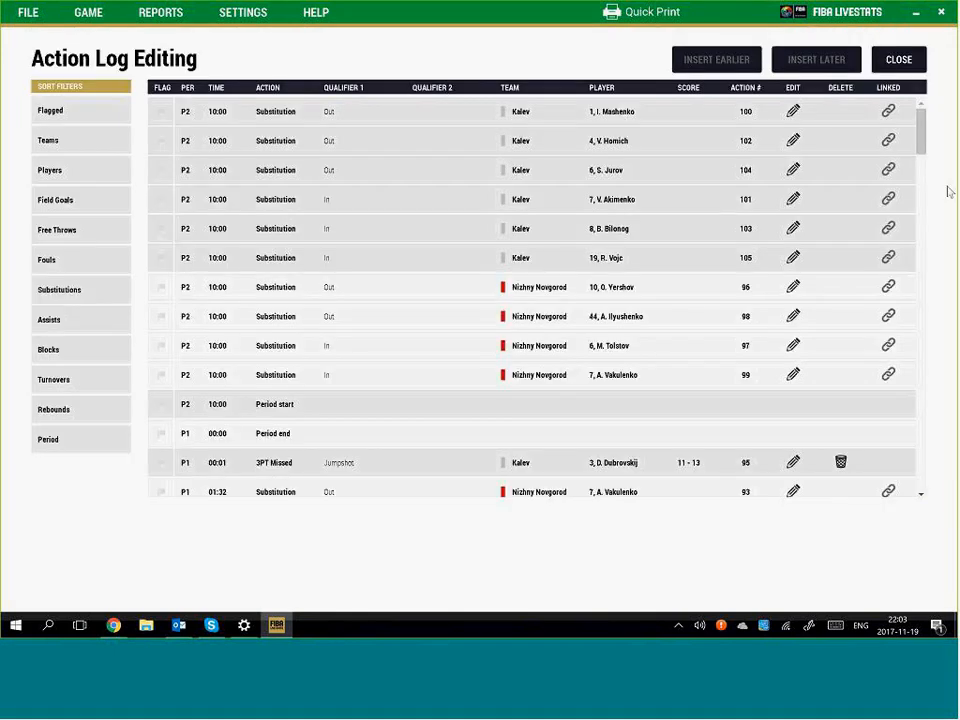
pyautogui.moveTo(922, 136); pyautogui.dragTo(930, 461)
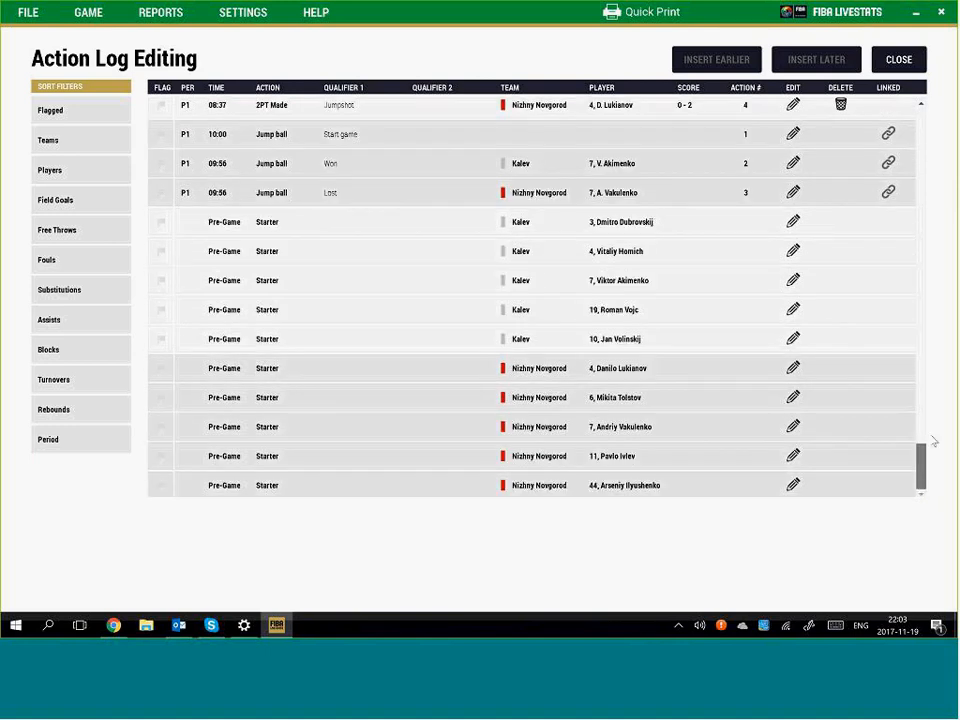
pyautogui.moveTo(934, 441); pyautogui.dragTo(912, 107)
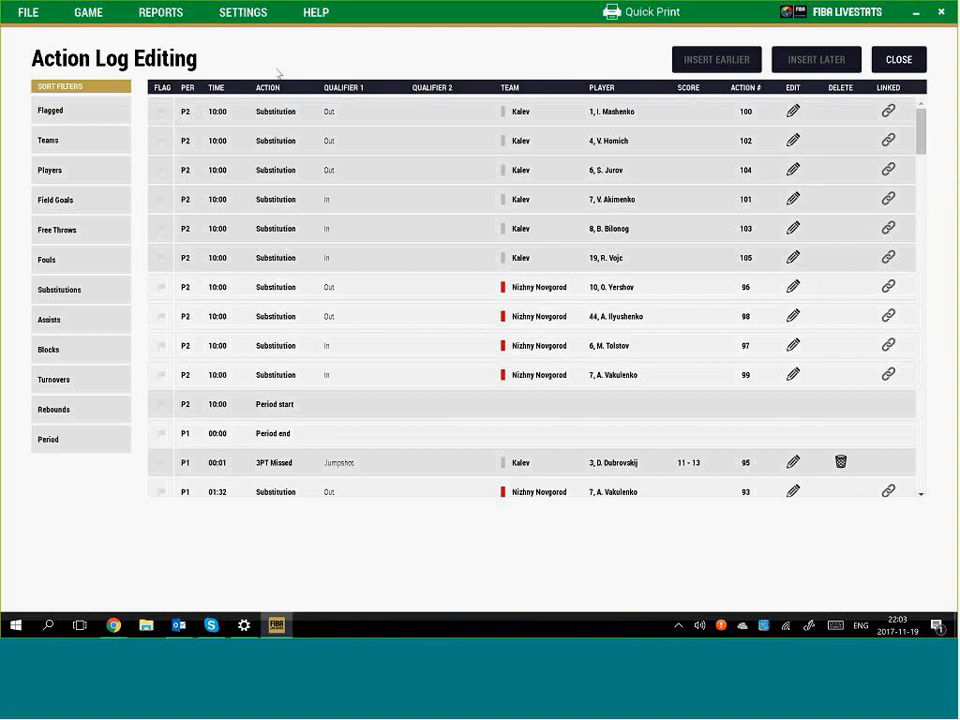
pyautogui.click(45, 140)
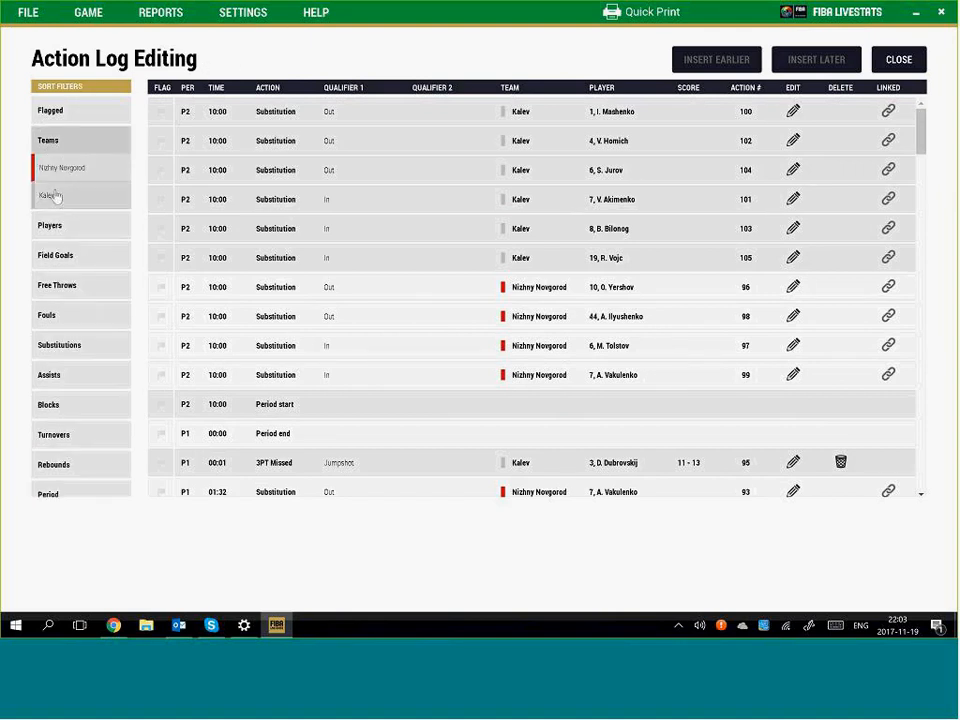
pyautogui.click(70, 169)
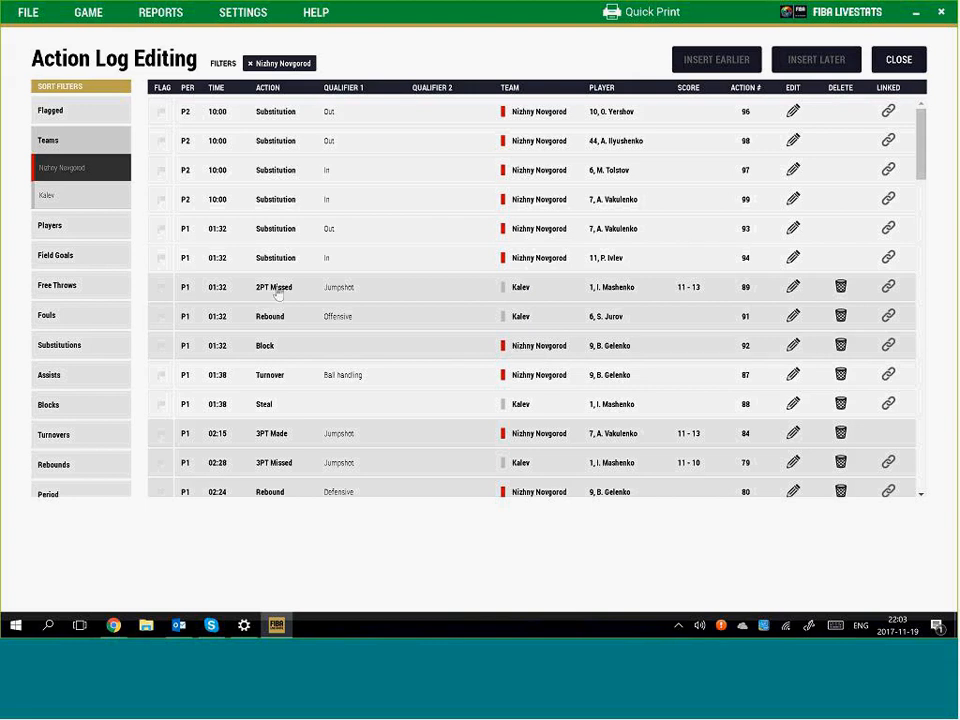
pyautogui.moveTo(278, 291); pyautogui.dragTo(298, 351)
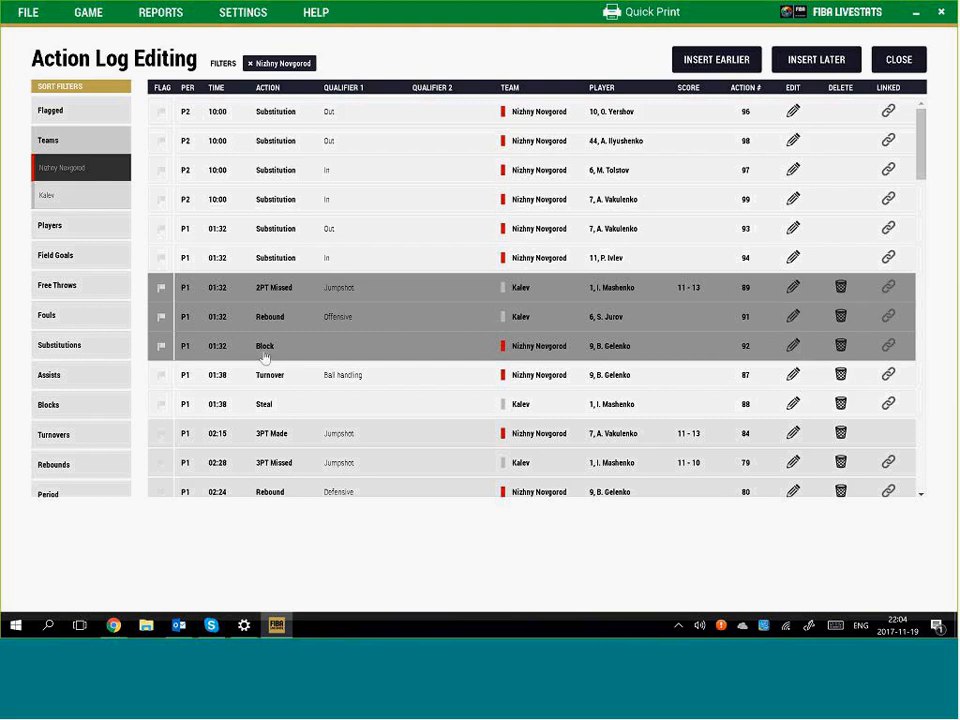
# Open the 01:32 shot and block but discard changes, then delete the 01:38 Kalev steal
pyautogui.click(794, 347)
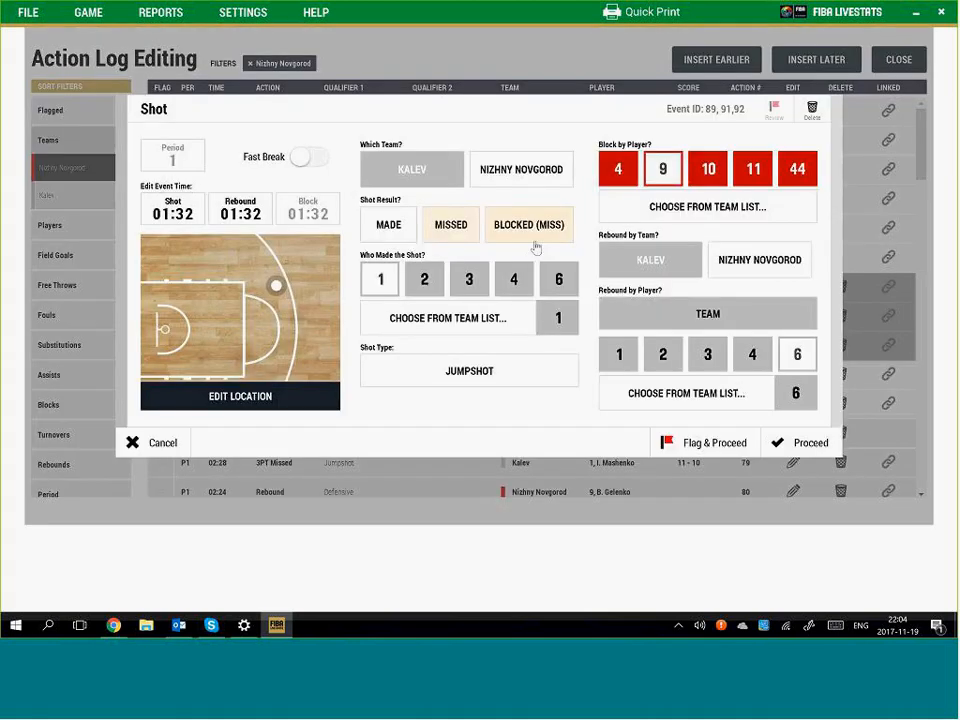
pyautogui.click(451, 227)
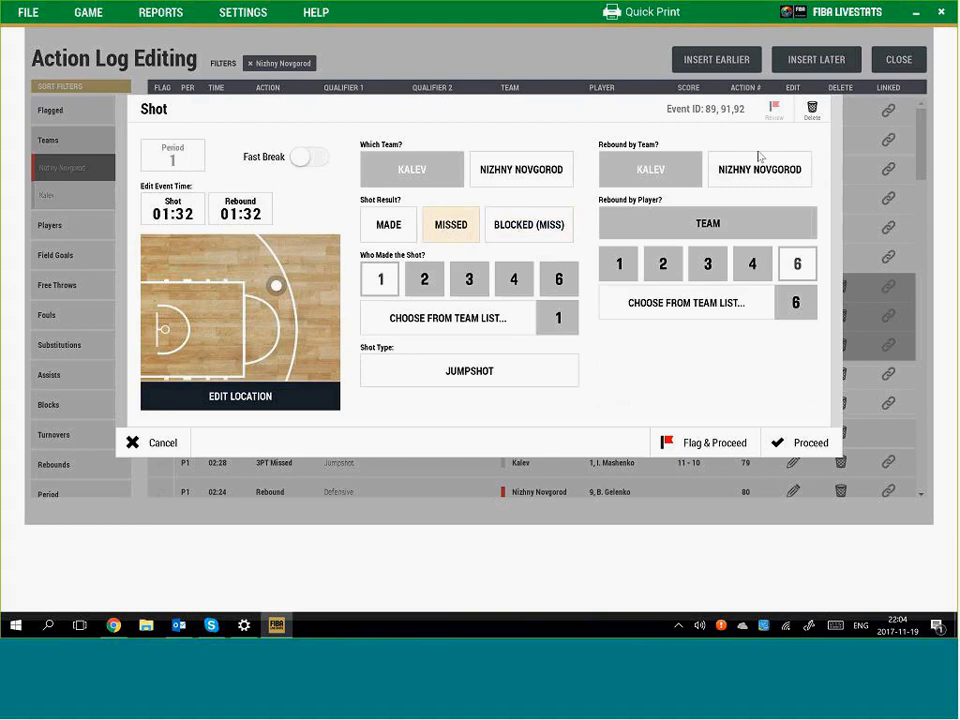
pyautogui.click(160, 443)
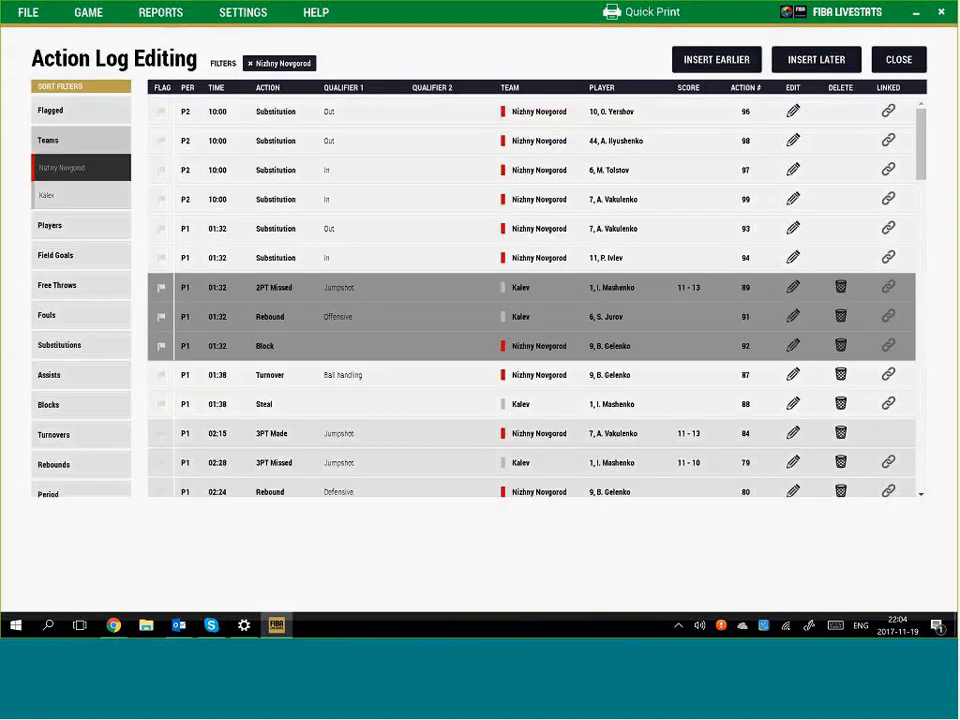
pyautogui.click(350, 410)
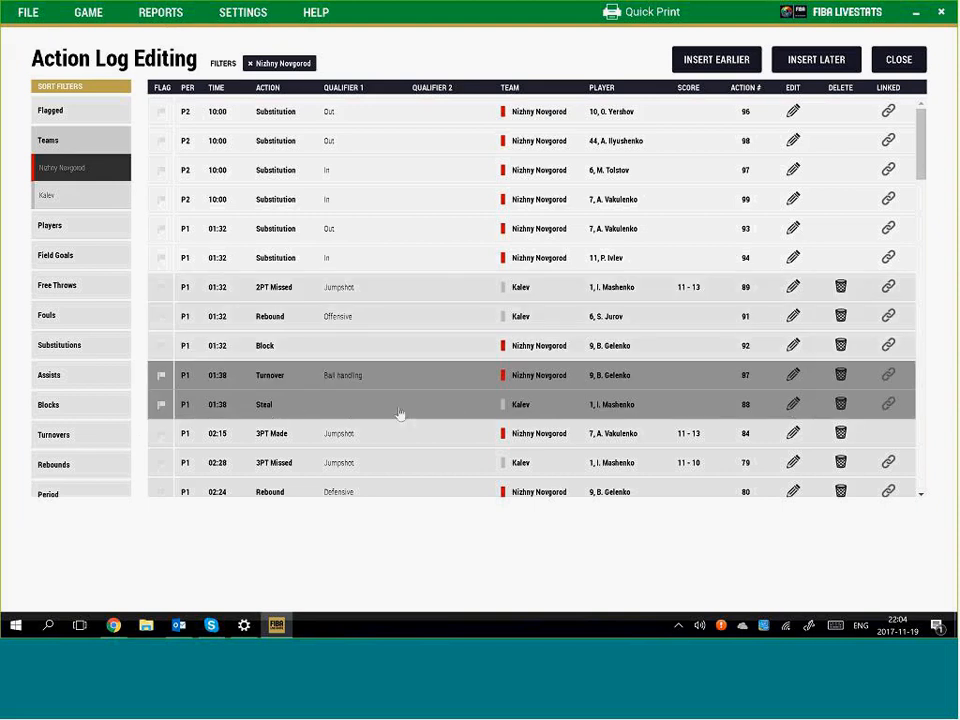
pyautogui.click(840, 404)
pyautogui.click(478, 339)
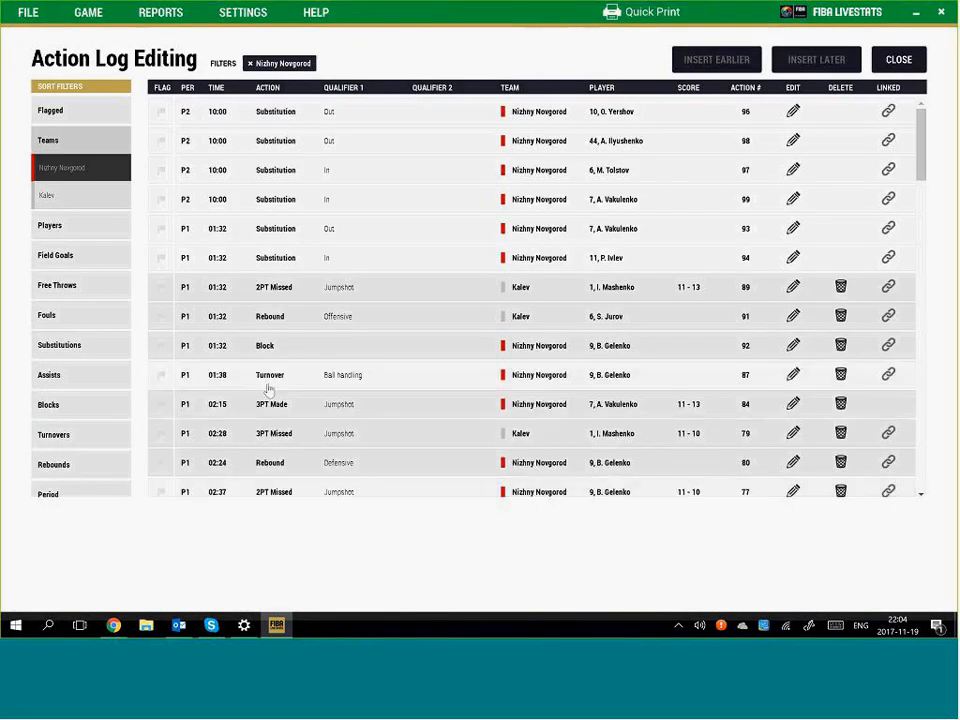
# Delete the 01:38 Nizhny Novgorod turnover together with its recreated linked steal
pyautogui.click(268, 380)
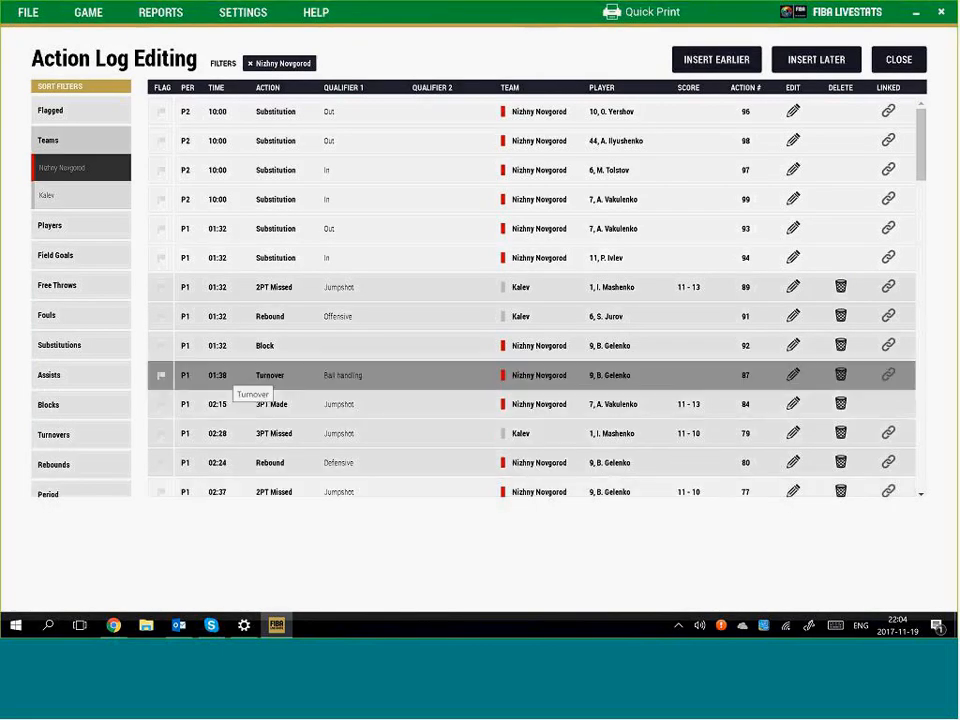
pyautogui.click(793, 374)
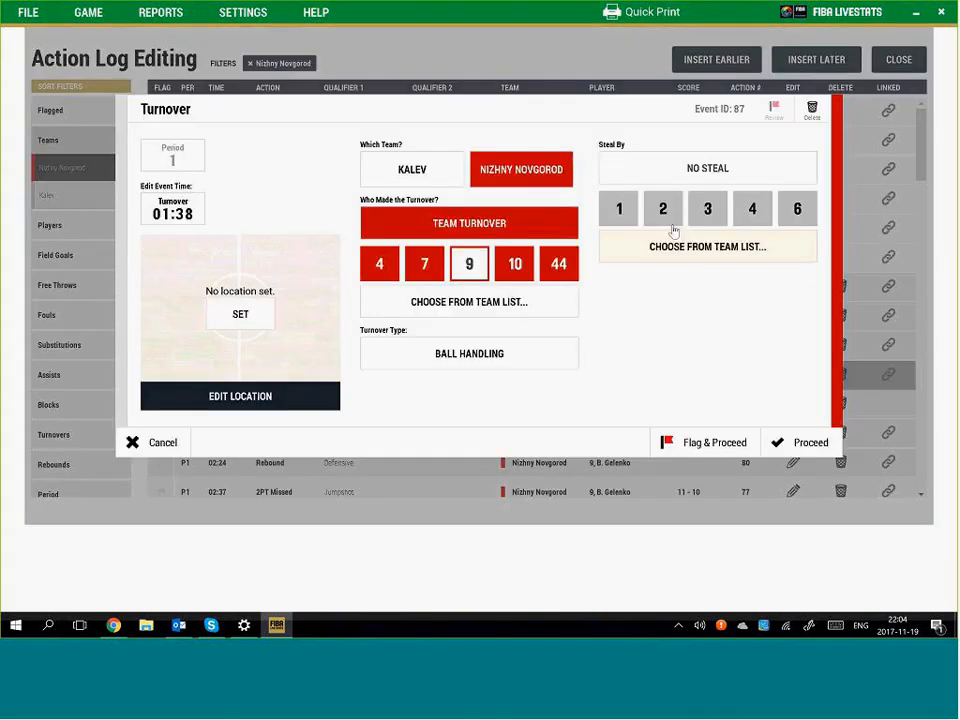
pyautogui.click(803, 447)
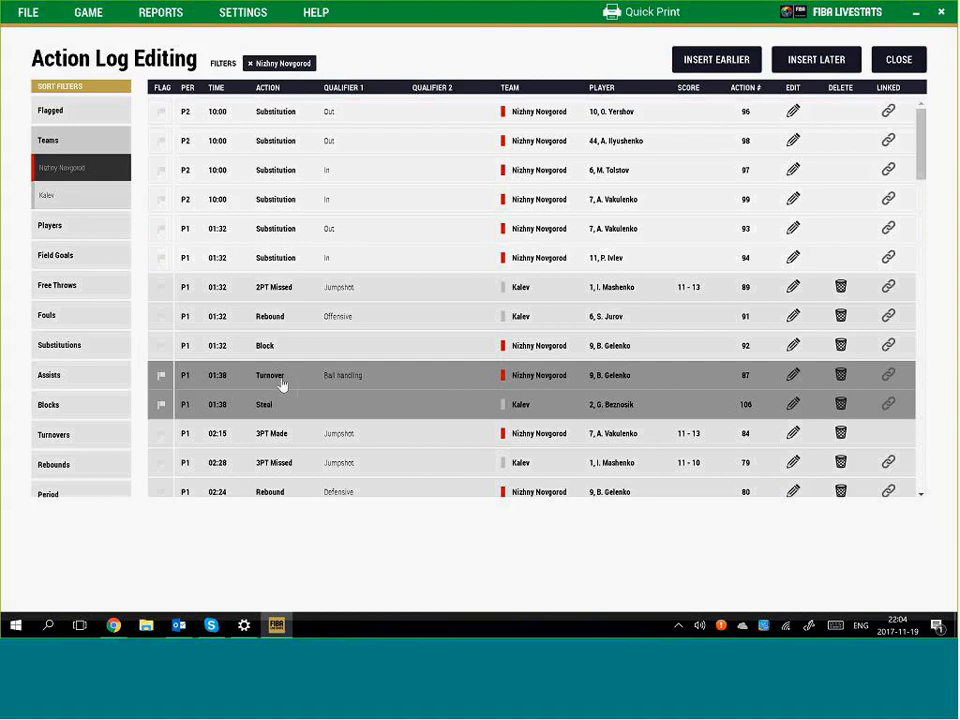
pyautogui.click(841, 374)
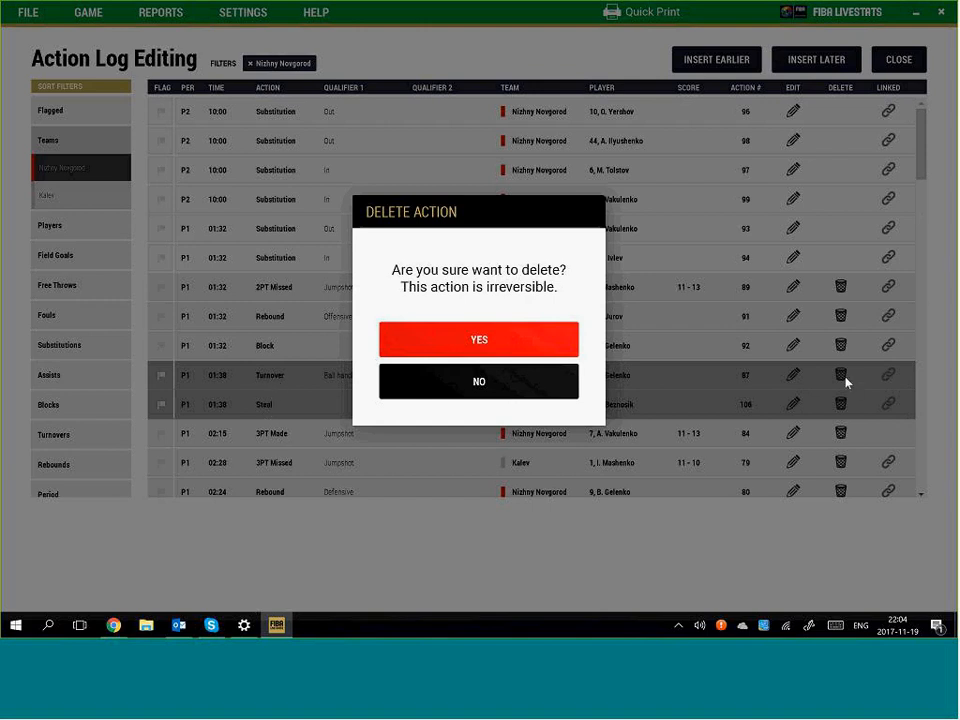
pyautogui.click(506, 341)
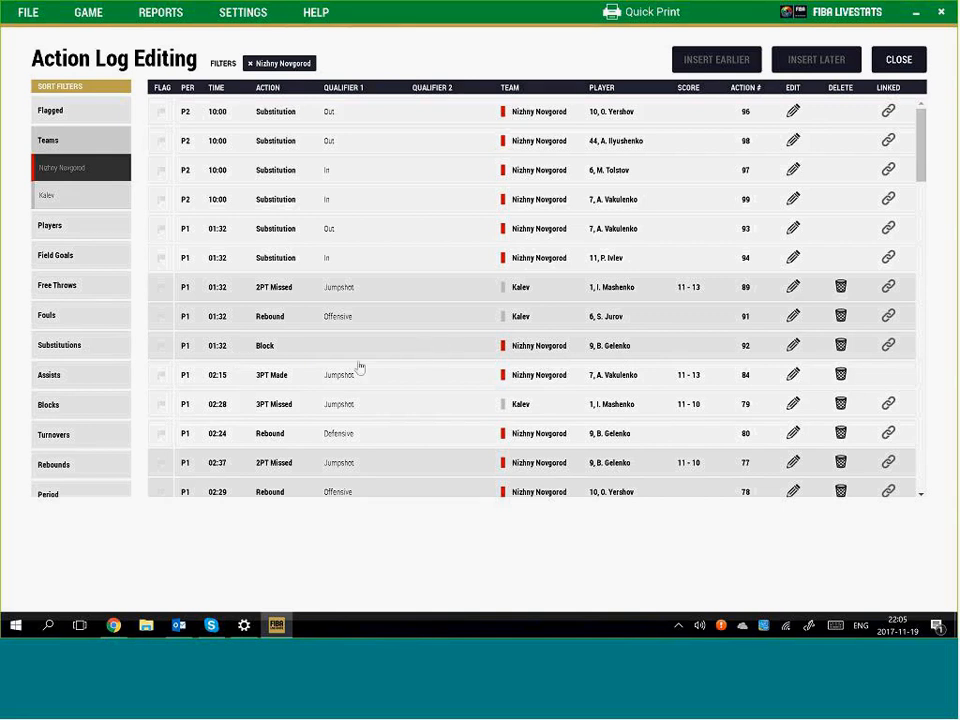
# Remove the Nizhny Novgorod filter and review the P1 Period end and 00:01 3PT Missed rows
pyautogui.scroll(-2, 358, 366)
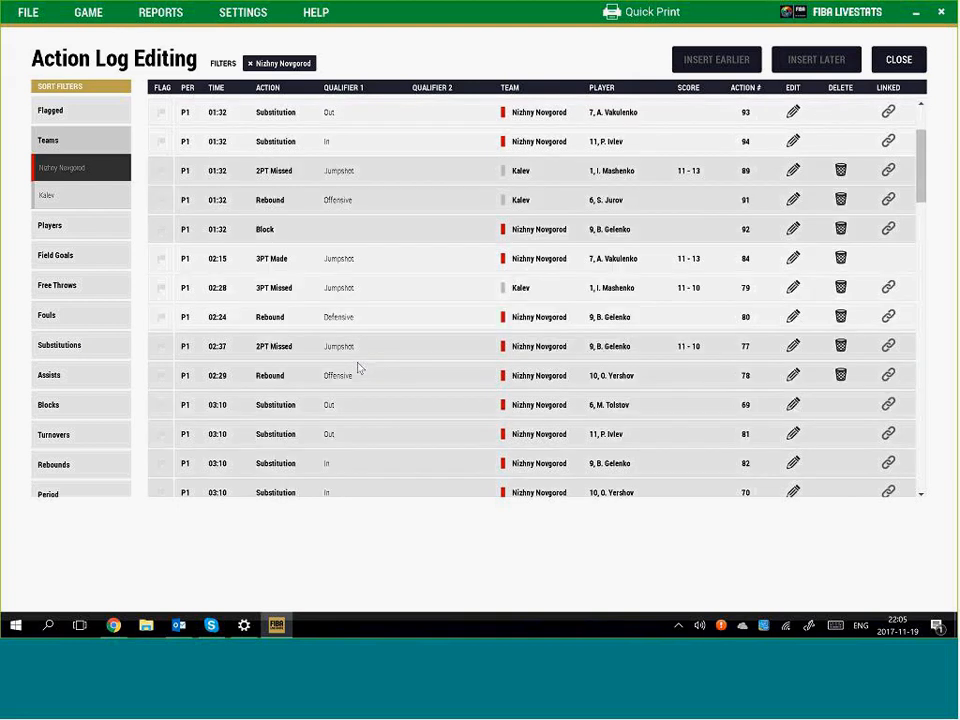
pyautogui.click(250, 64)
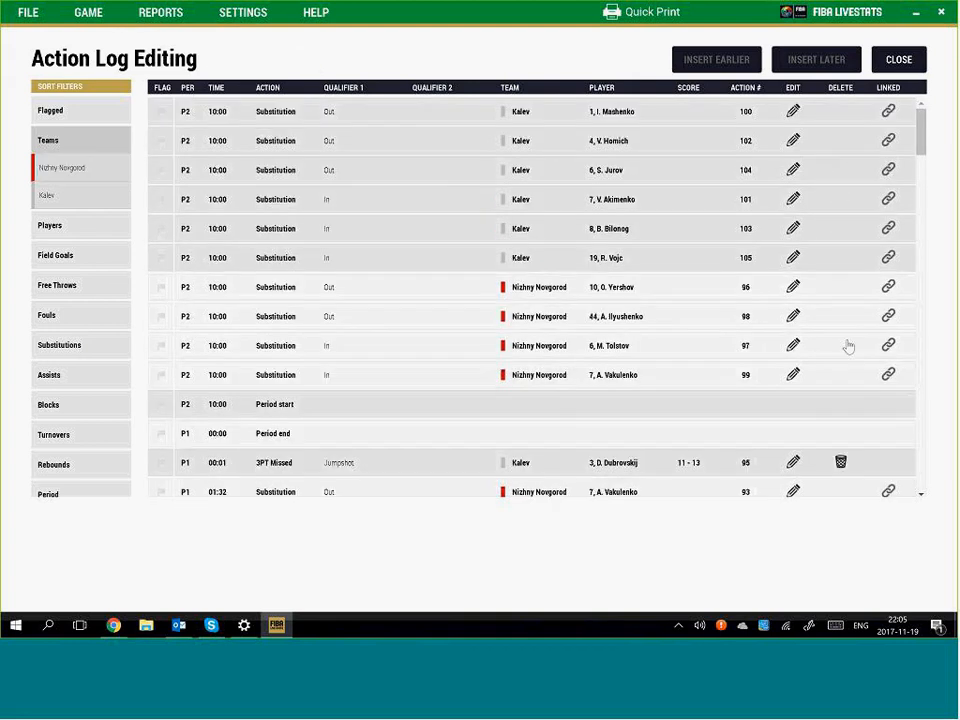
pyautogui.scroll(-1, 337, 287)
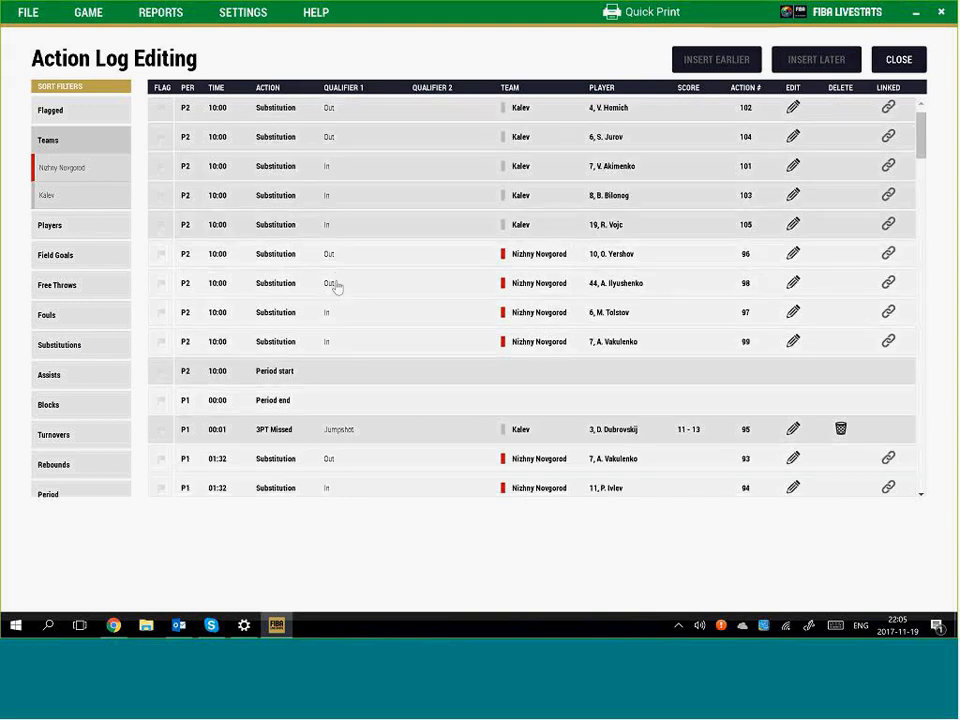
pyautogui.scroll(-3, 337, 287)
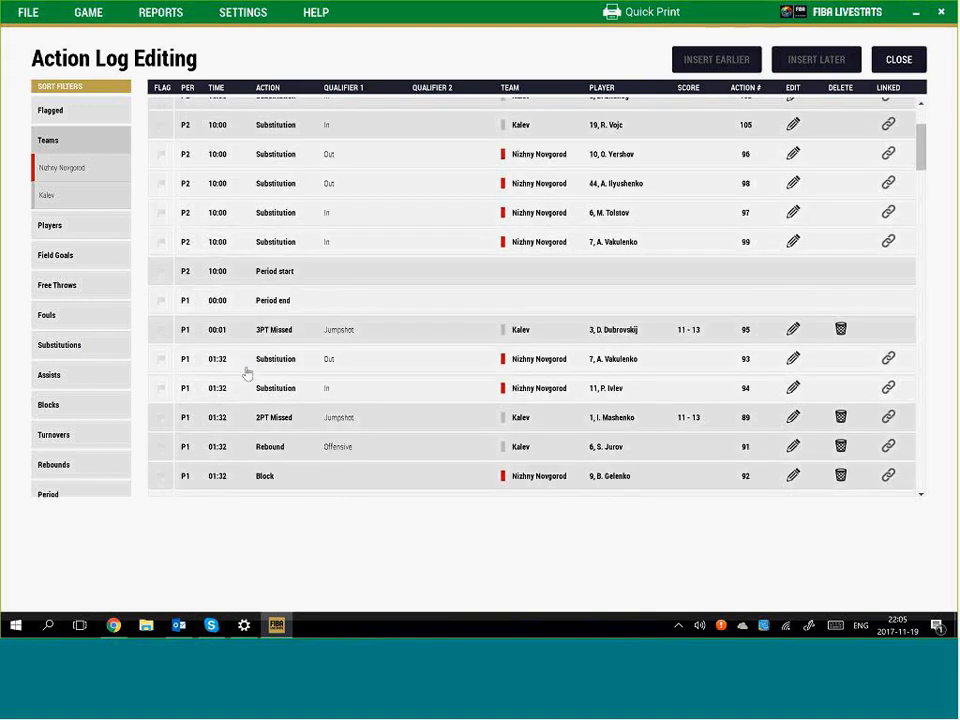
pyautogui.click(276, 305)
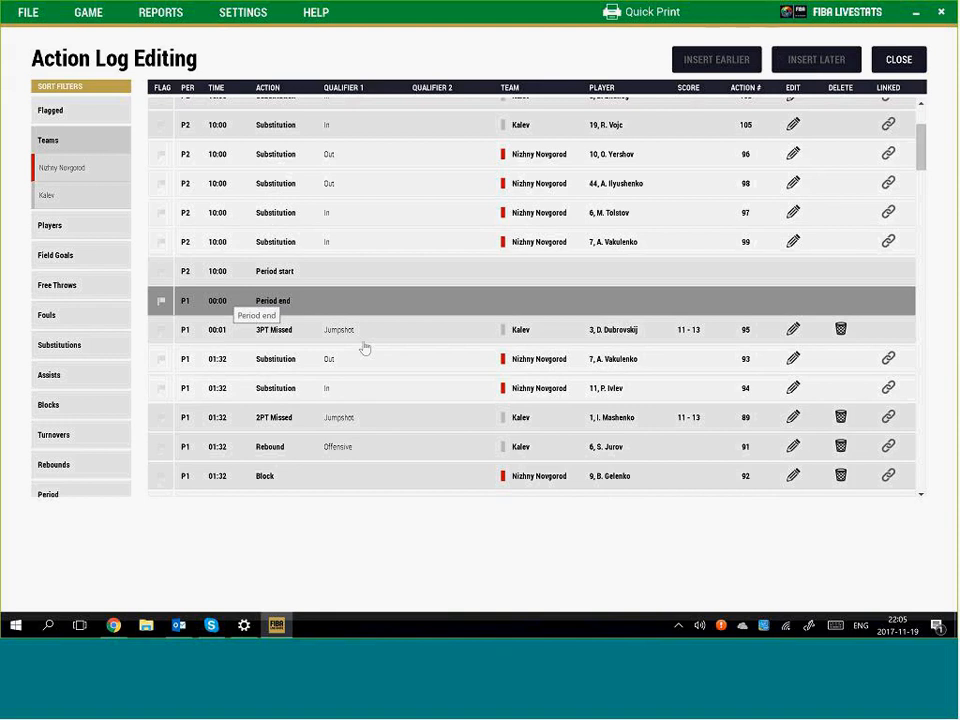
pyautogui.click(278, 333)
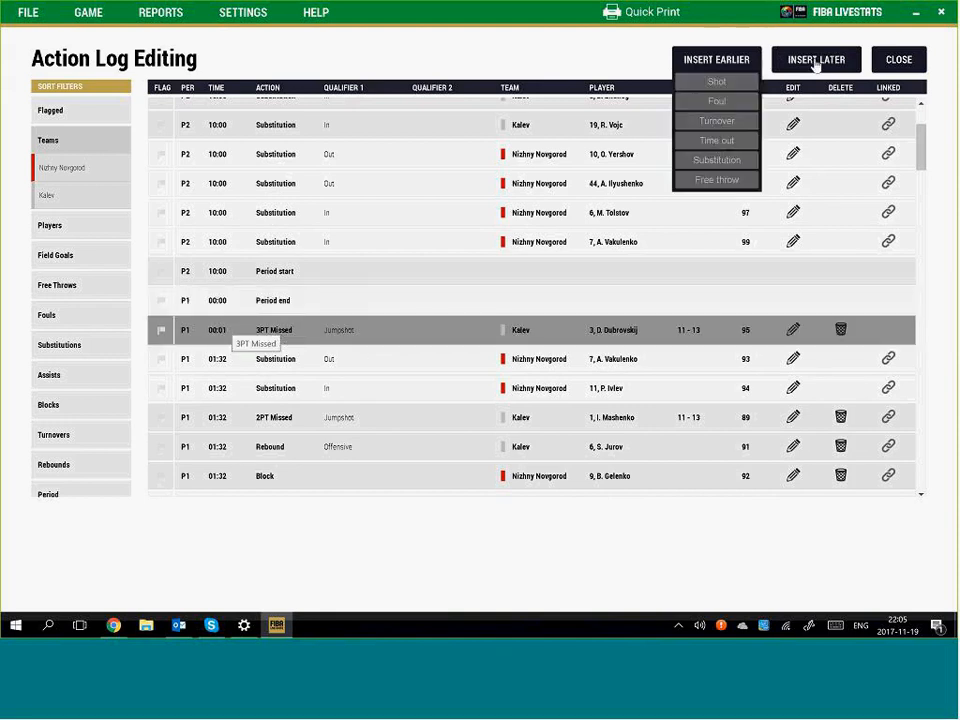
# Open the 02:15 3PT Made shot, cancel without changes, and exit action log editing
pyautogui.moveTo(815, 64)
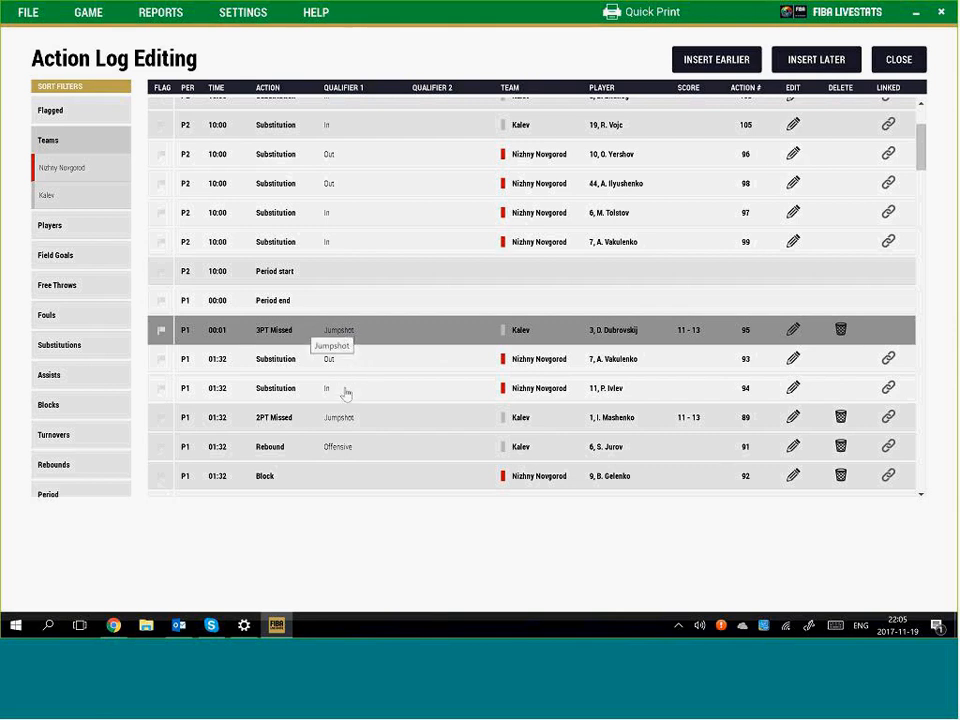
pyautogui.scroll(-5, 345, 392)
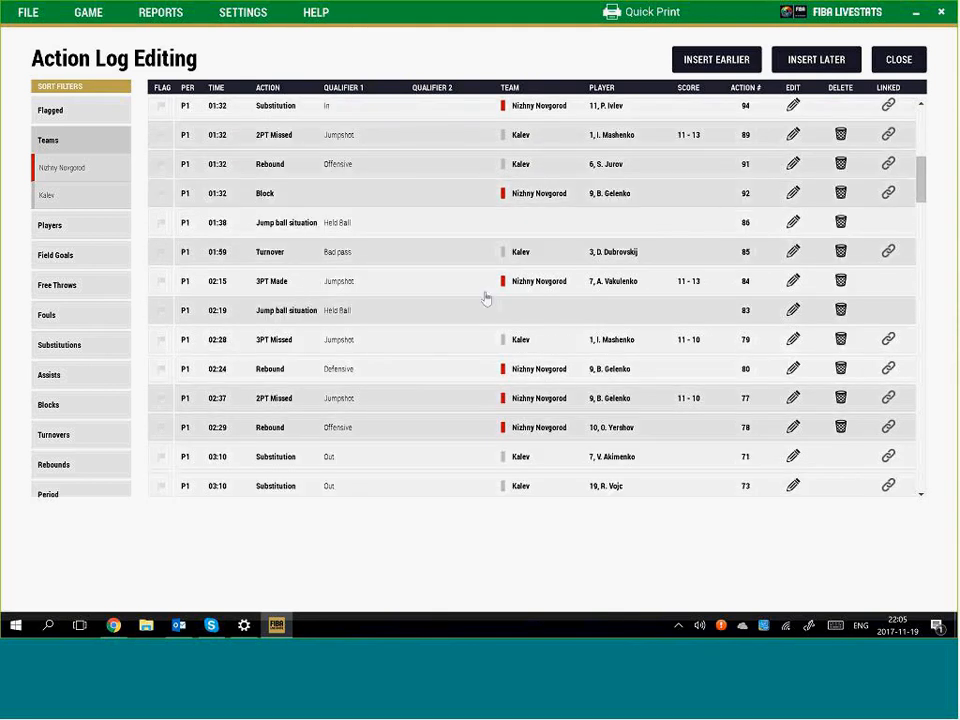
pyautogui.click(786, 290)
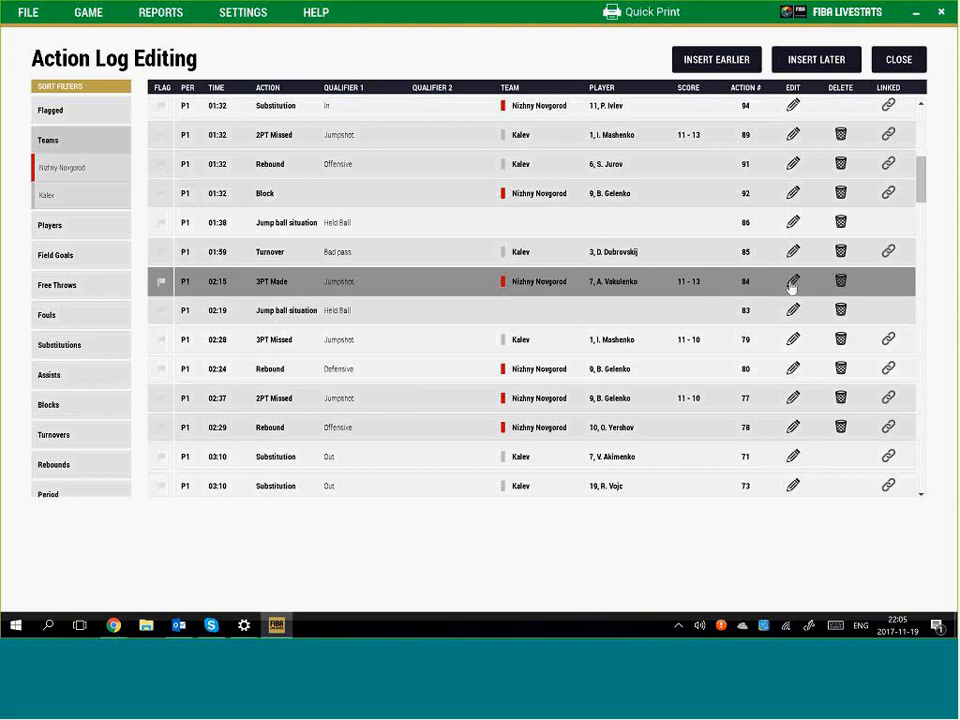
pyautogui.click(792, 283)
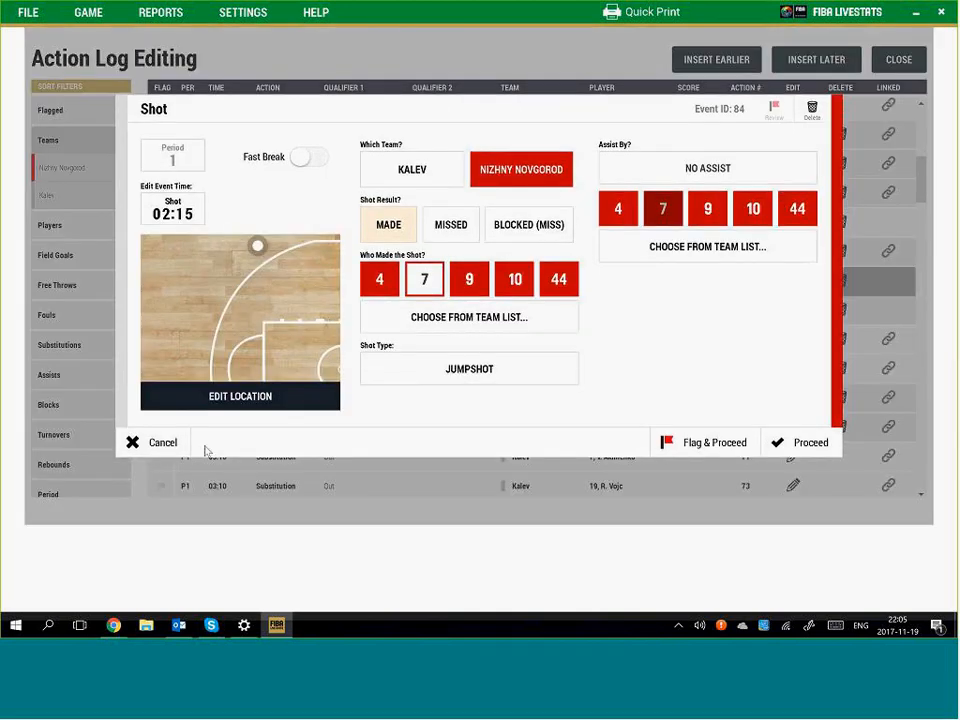
pyautogui.click(163, 443)
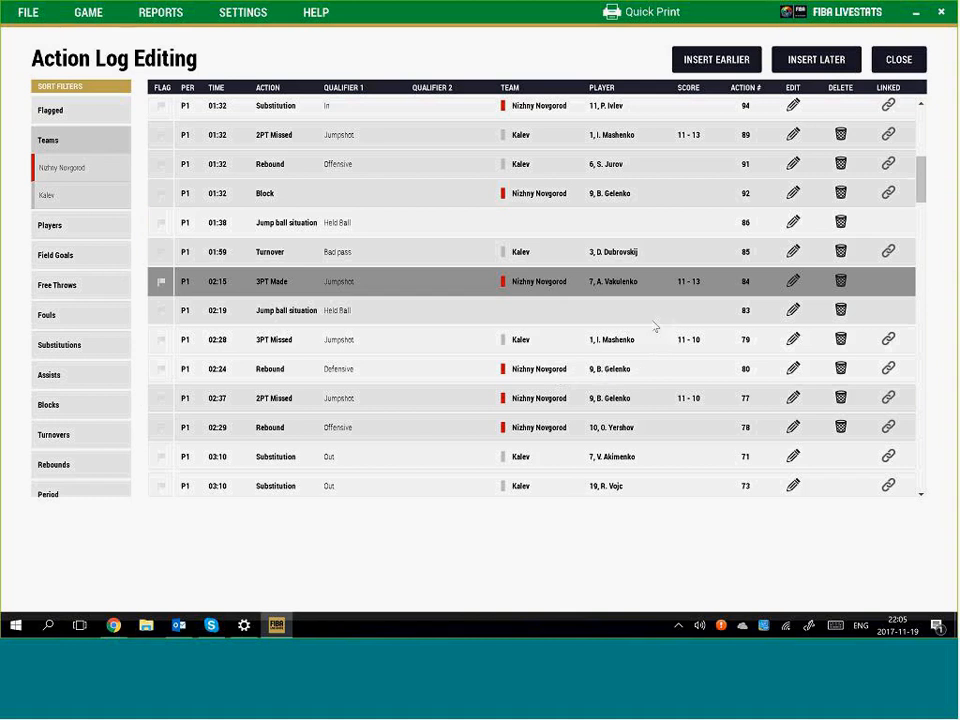
pyautogui.scroll(5, 655, 327)
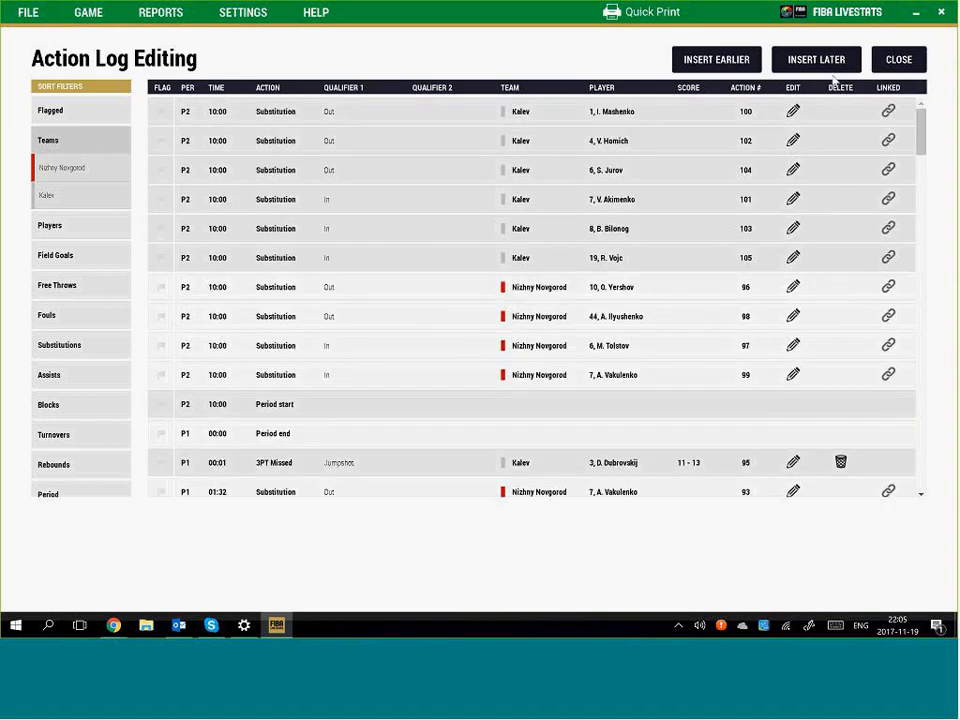
pyautogui.click(899, 60)
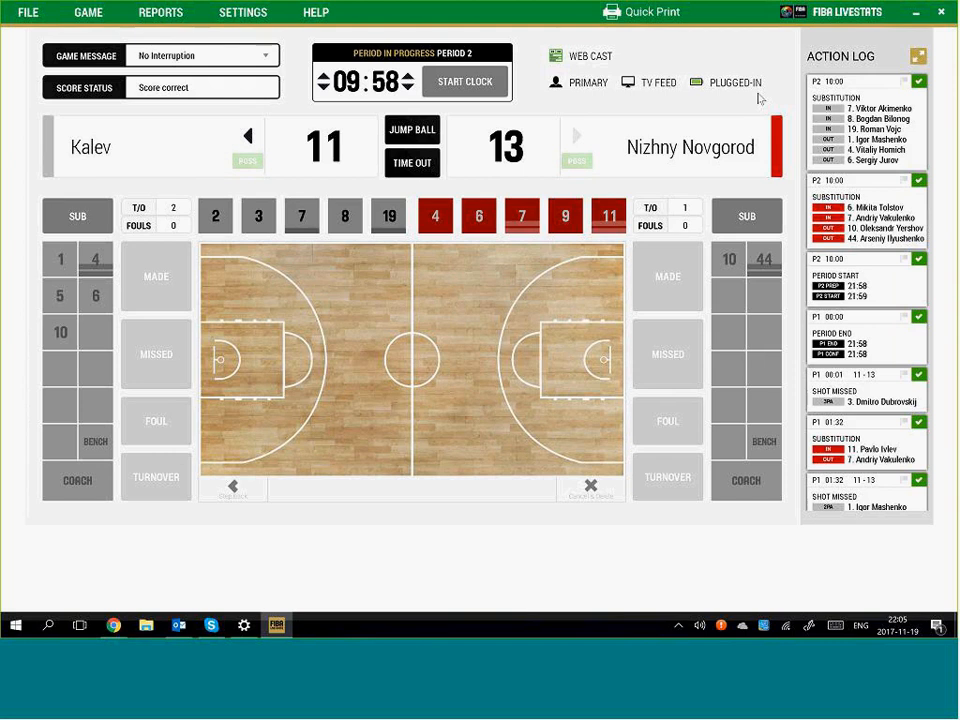
pyautogui.moveTo(635, 92)
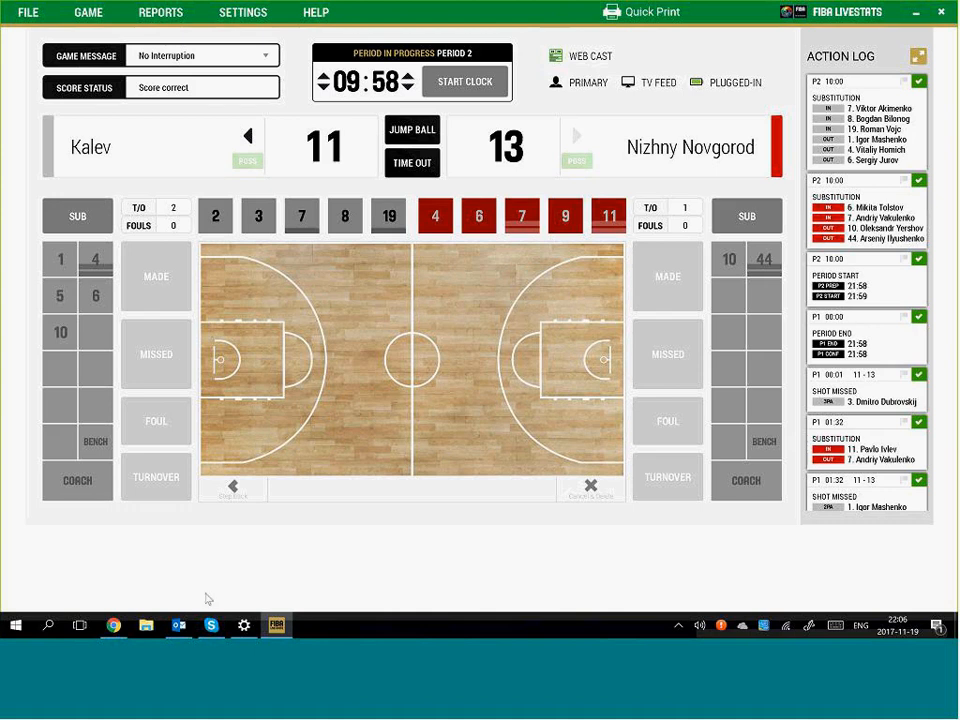
# In Chrome's webcast matches list, open match 38's live page, then switch back to LiveStats
pyautogui.click(115, 627)
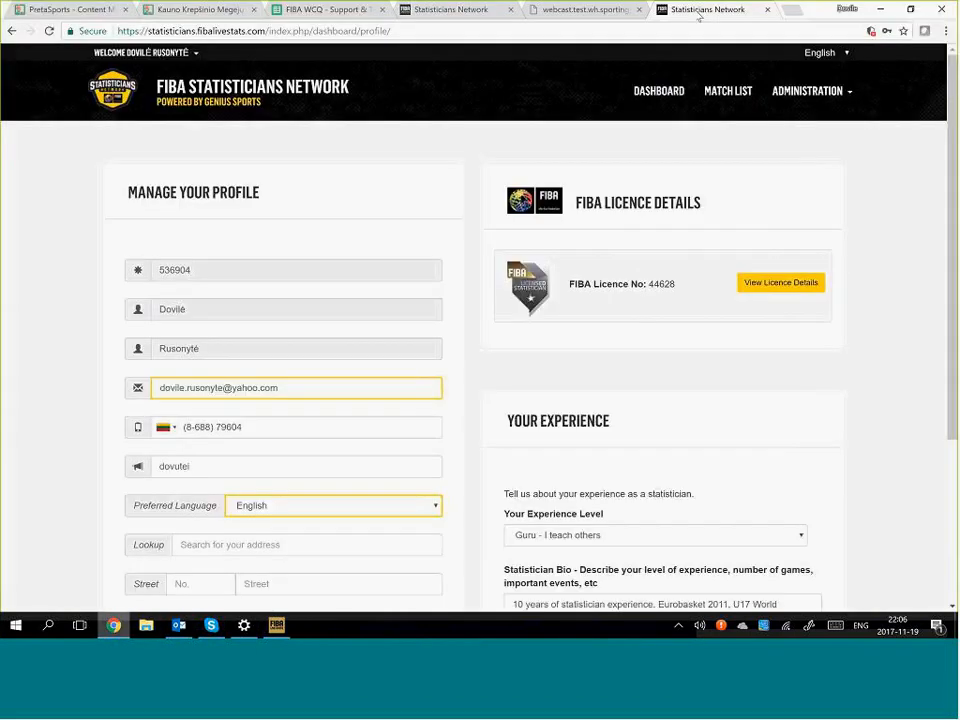
pyautogui.click(600, 10)
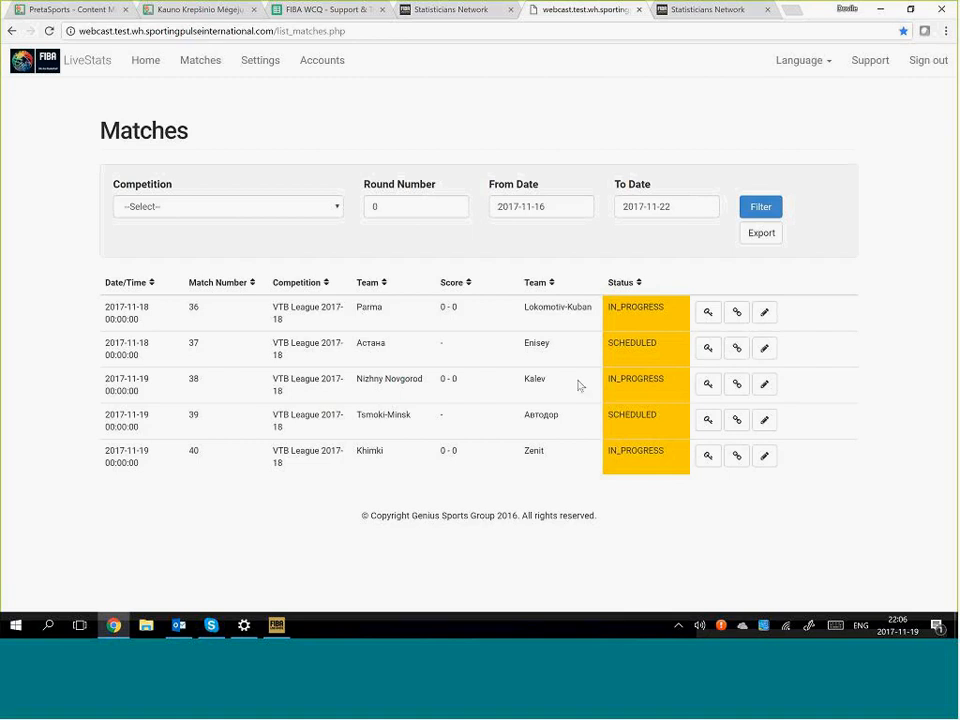
pyautogui.click(740, 387)
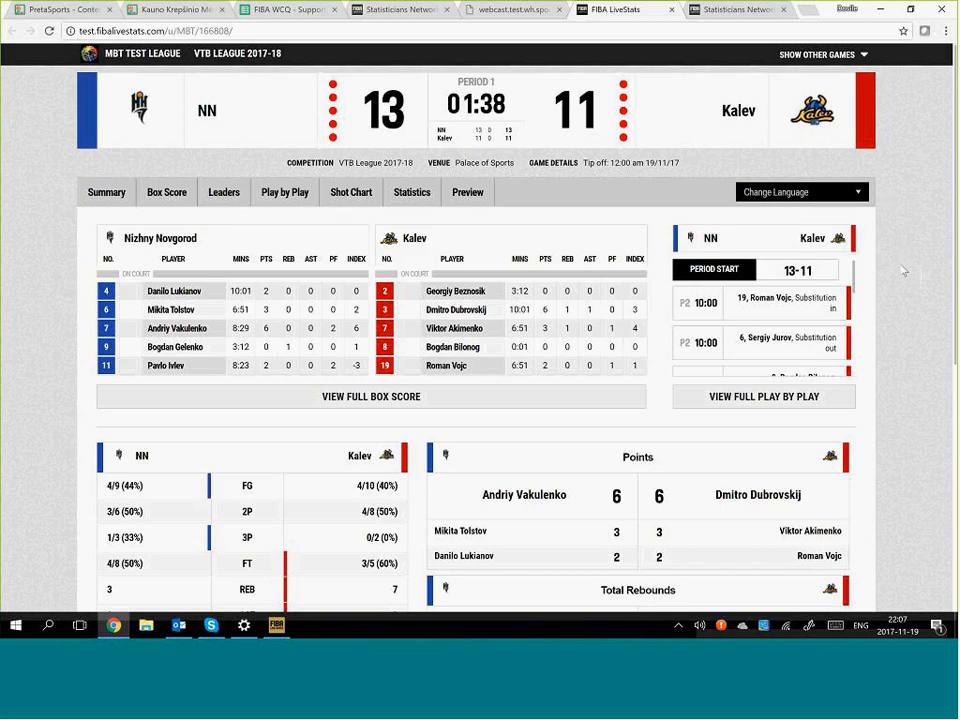
pyautogui.click(278, 627)
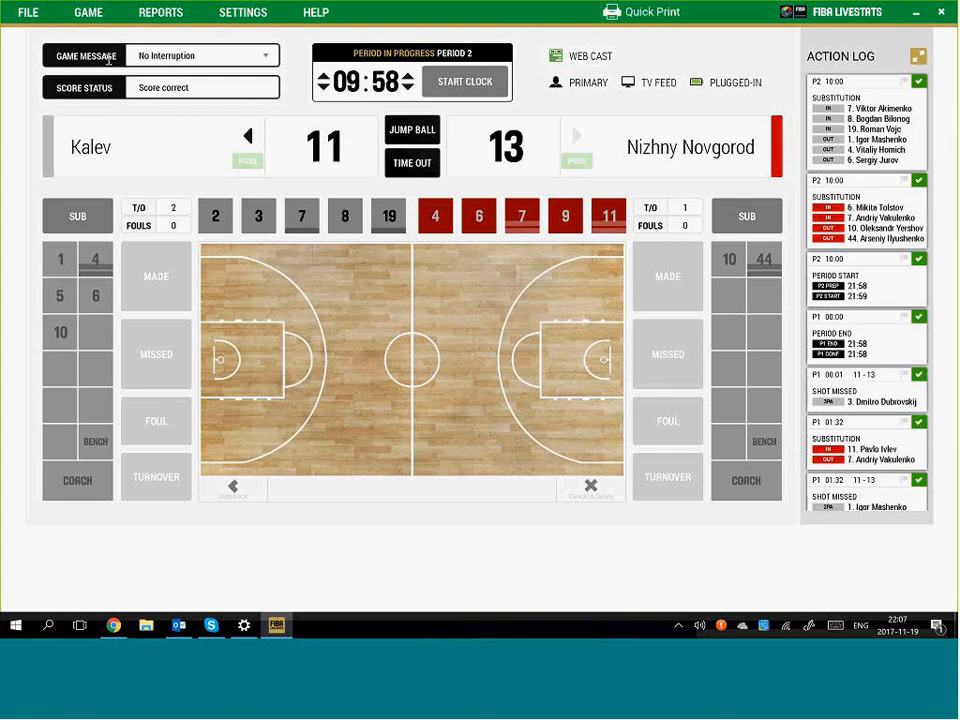
# Log a Medical issue game interruption expected to last more than five minutes
pyautogui.click(205, 56)
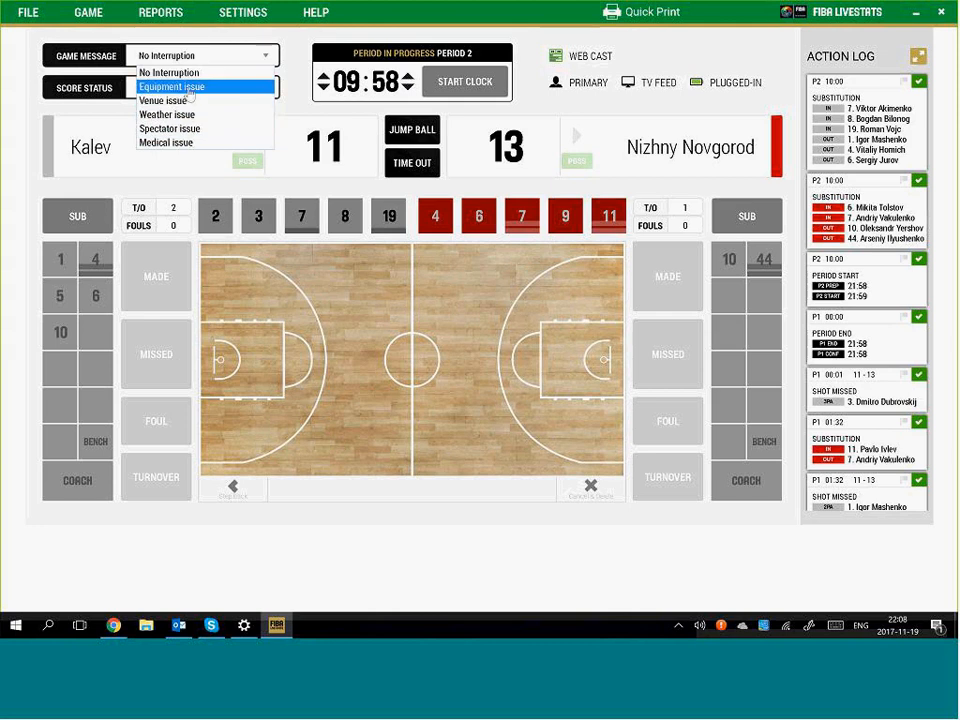
pyautogui.click(209, 145)
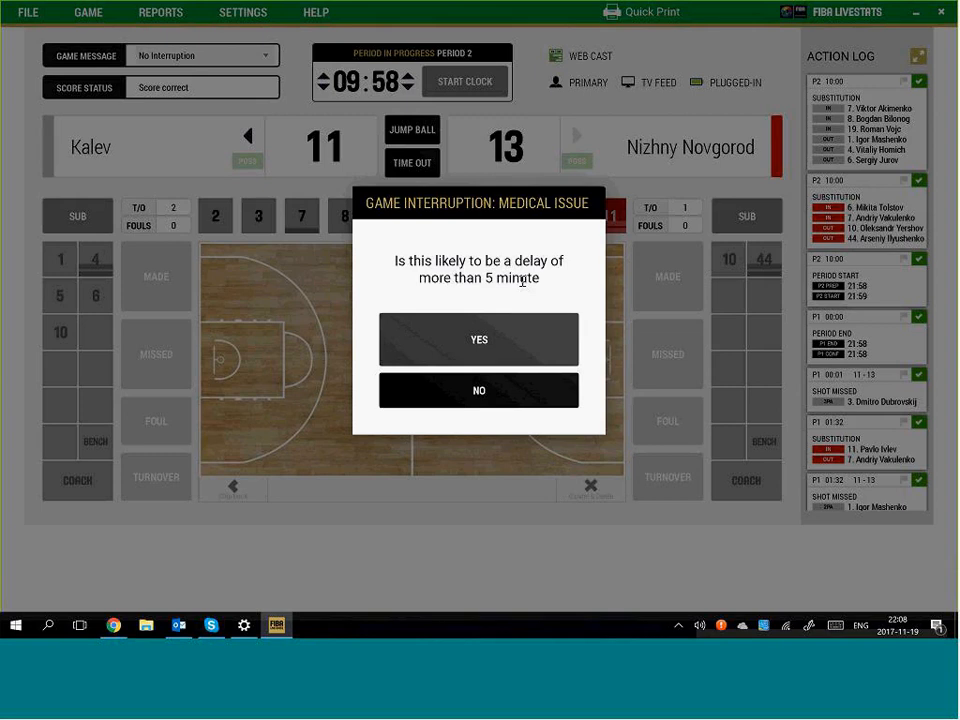
pyautogui.click(479, 342)
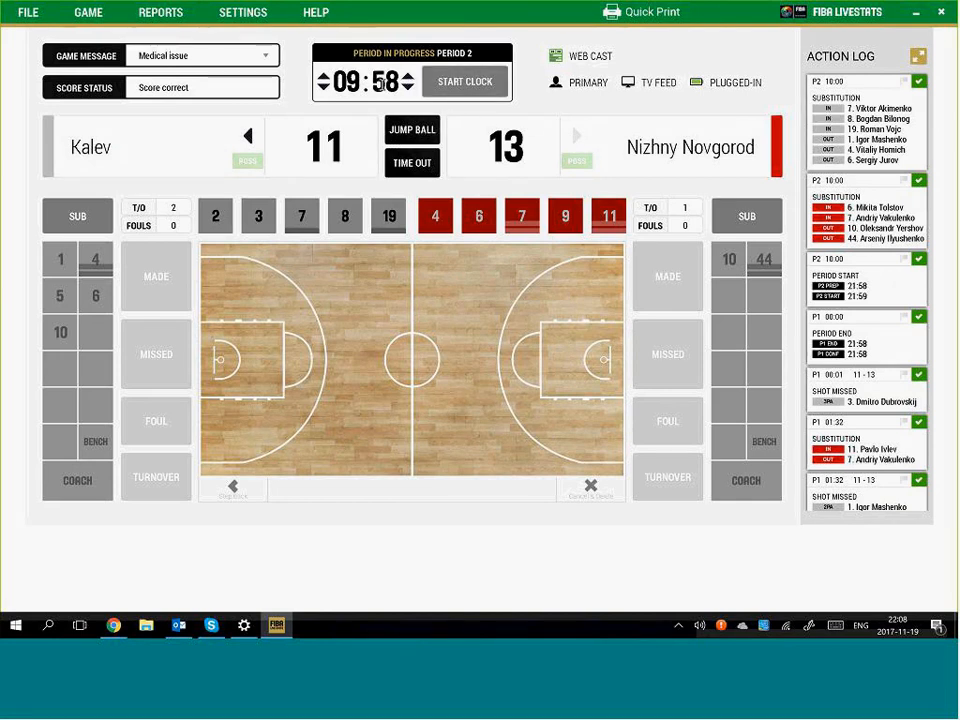
# Set the period 2 clock to 00:08 and run it down to 00:00
pyautogui.click(381, 84)
pyautogui.write('000')
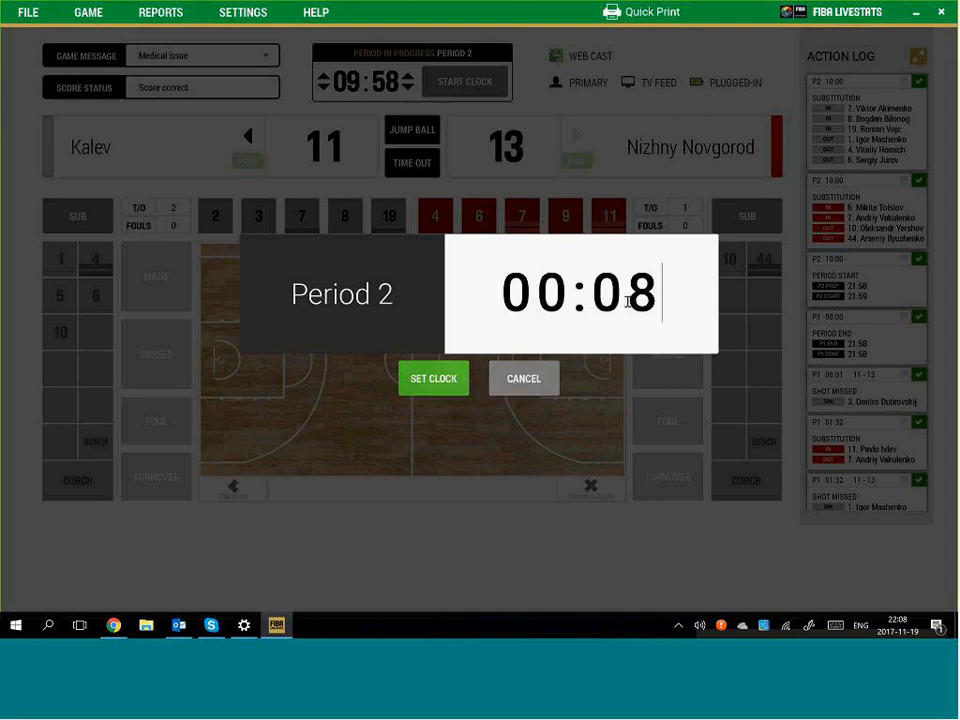
pyautogui.click(466, 380)
pyautogui.click(465, 81)
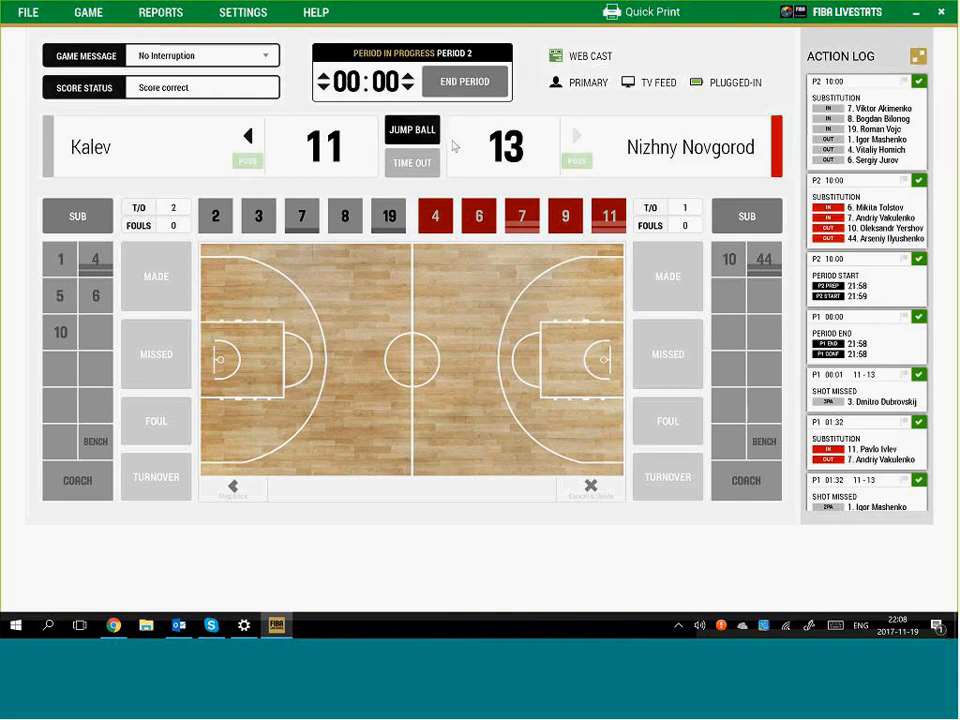
# End period 2 and confirm it now at Kalev 11, Nizhny Novgorod 13
pyautogui.click(463, 84)
pyautogui.click(488, 94)
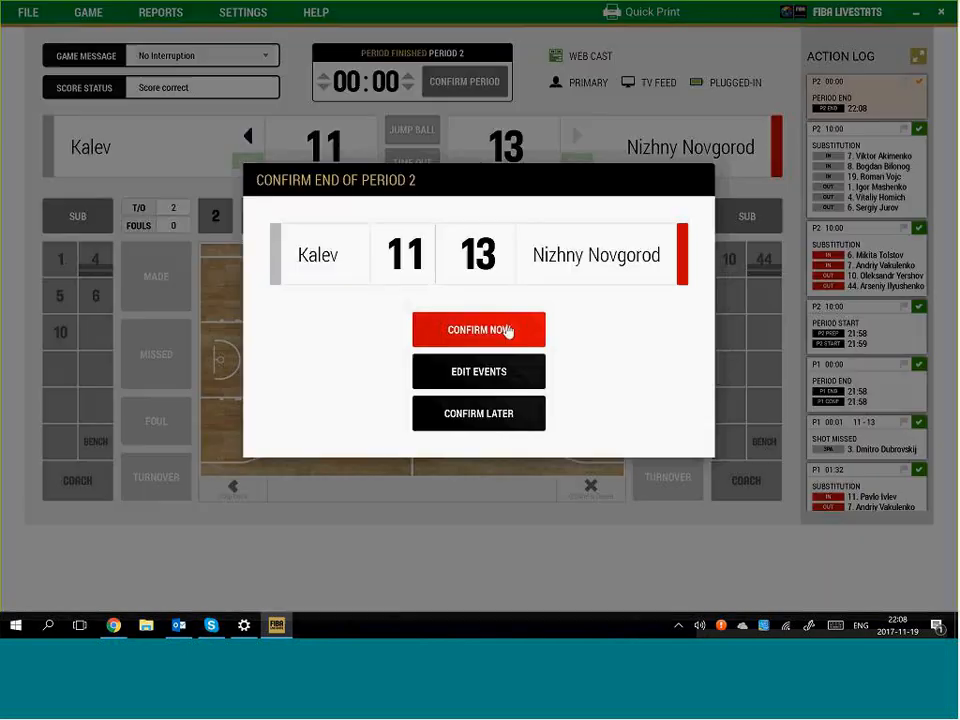
pyautogui.click(508, 331)
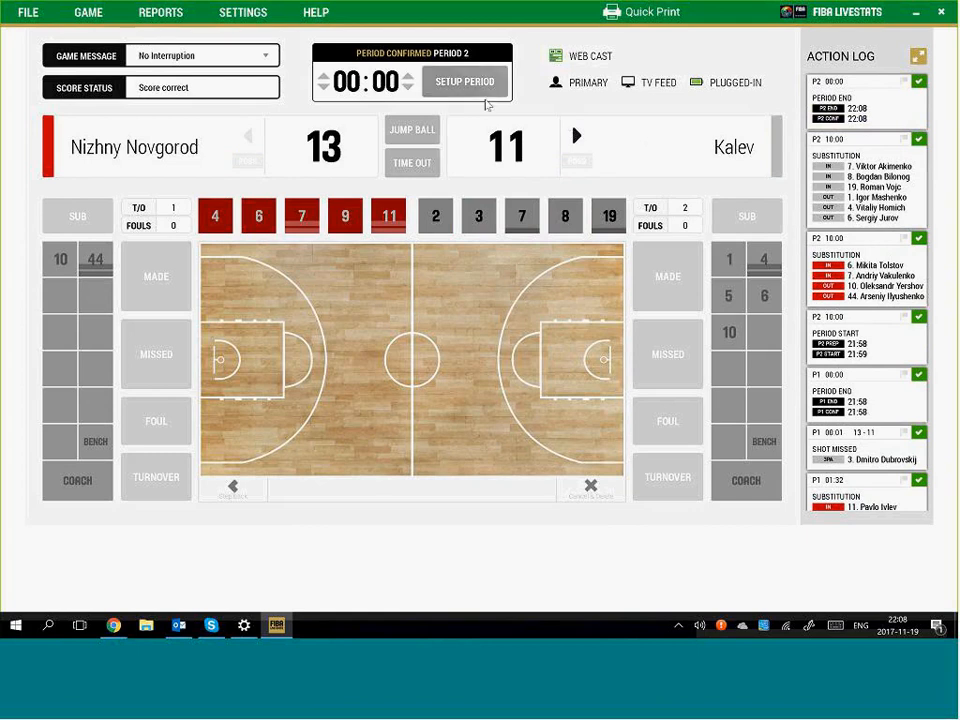
# Prepare period 3 with its clock set to 10:00
pyautogui.click(467, 86)
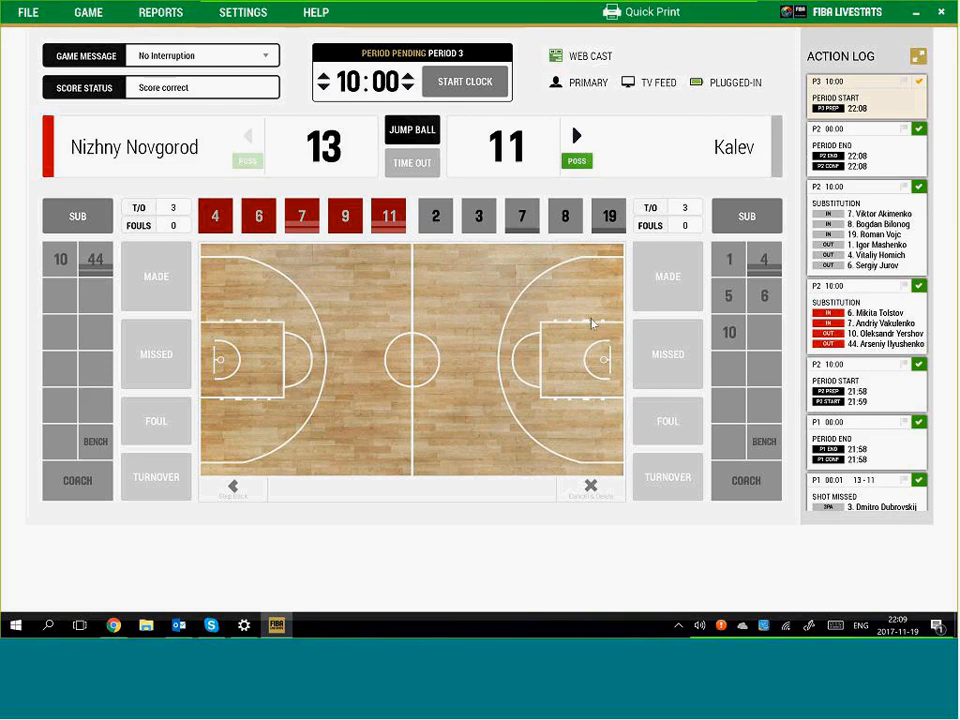
# Log Kalev No. 2's made two-point jumpshot tying 13–13, then open that shot entry
pyautogui.click(535, 346)
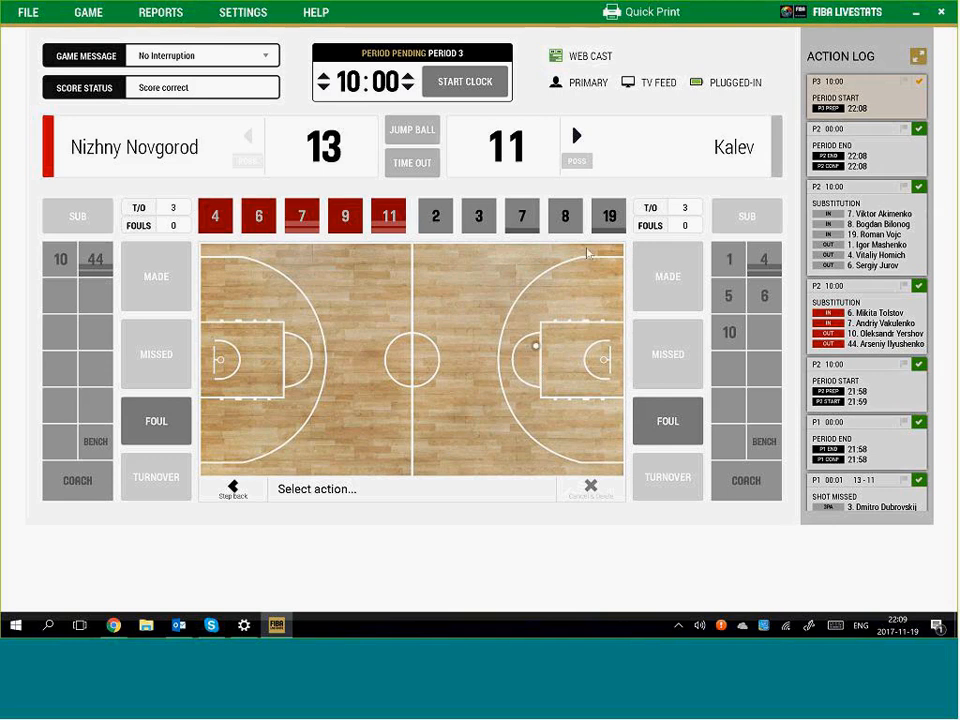
pyautogui.click(465, 85)
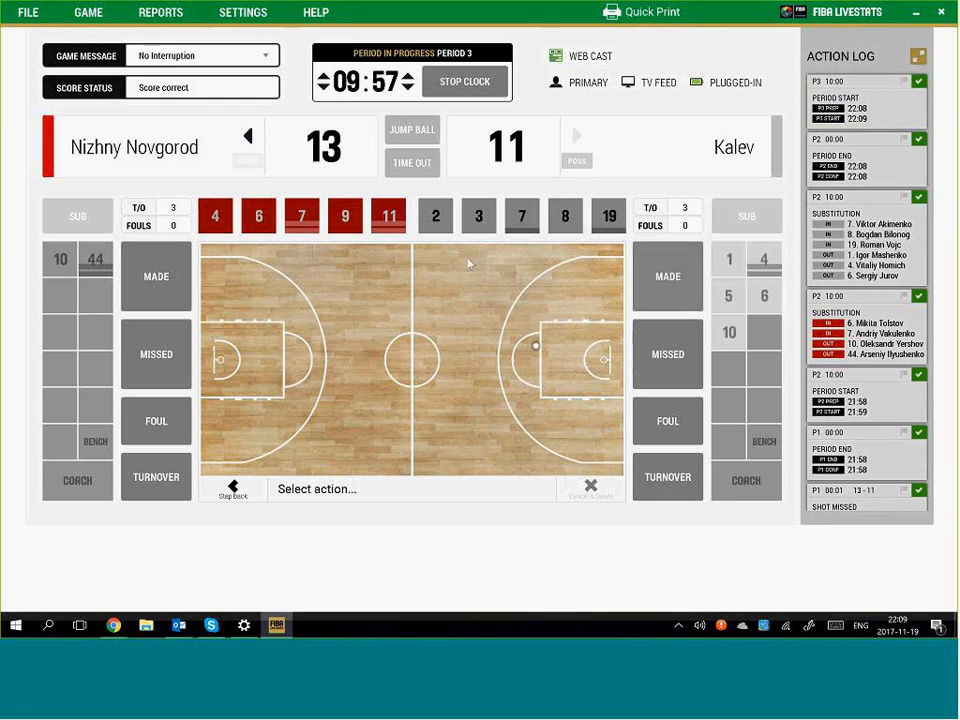
pyautogui.click(527, 341)
pyautogui.click(436, 216)
pyautogui.click(472, 302)
pyautogui.click(507, 445)
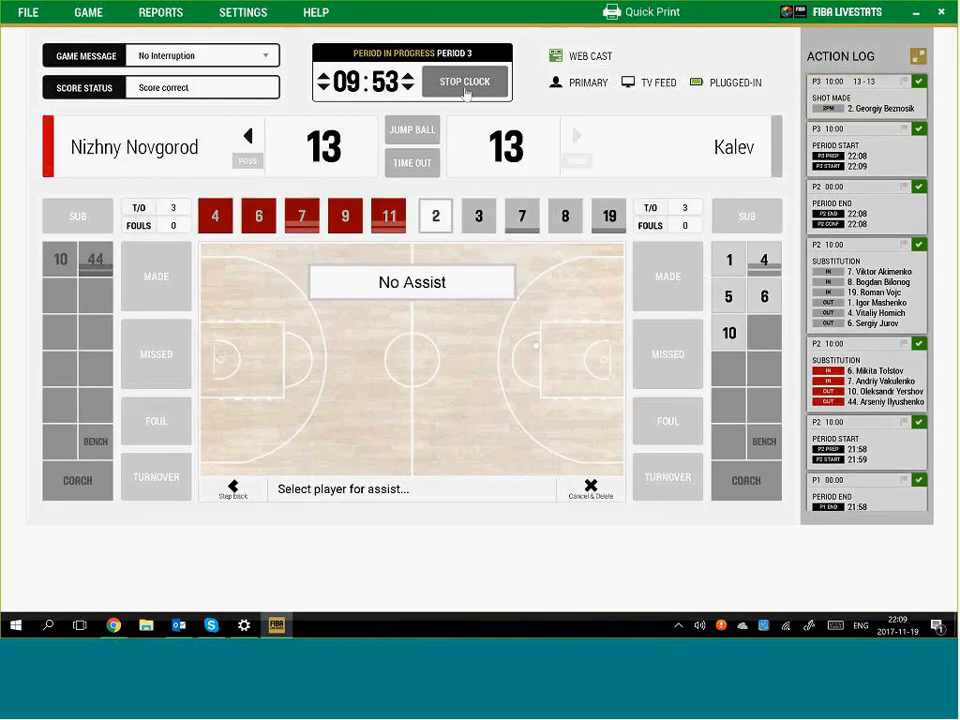
pyautogui.click(465, 88)
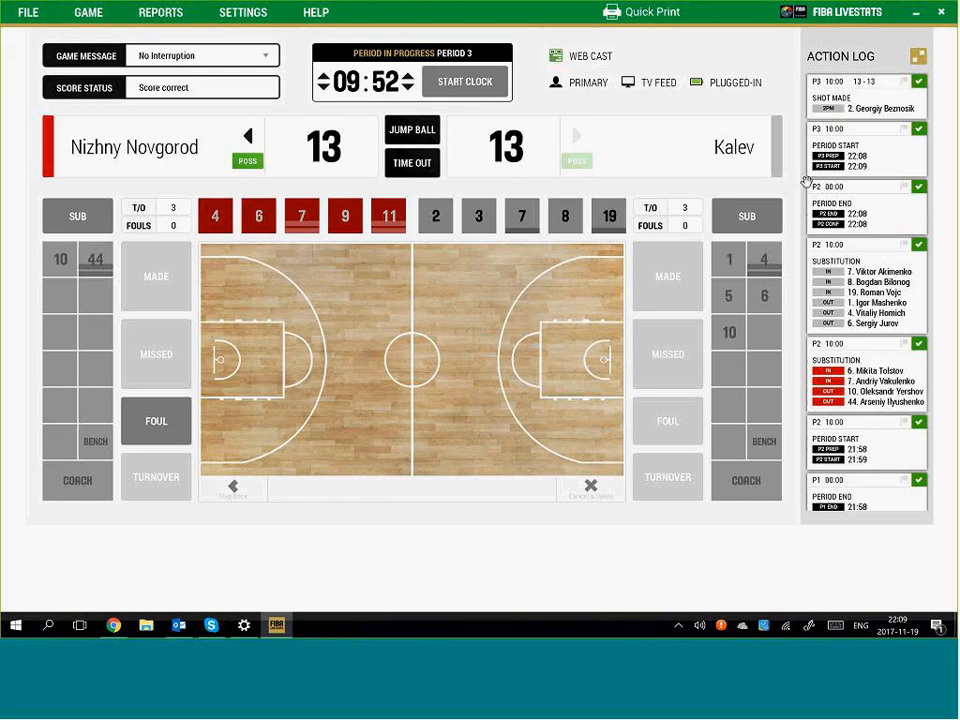
pyautogui.click(862, 106)
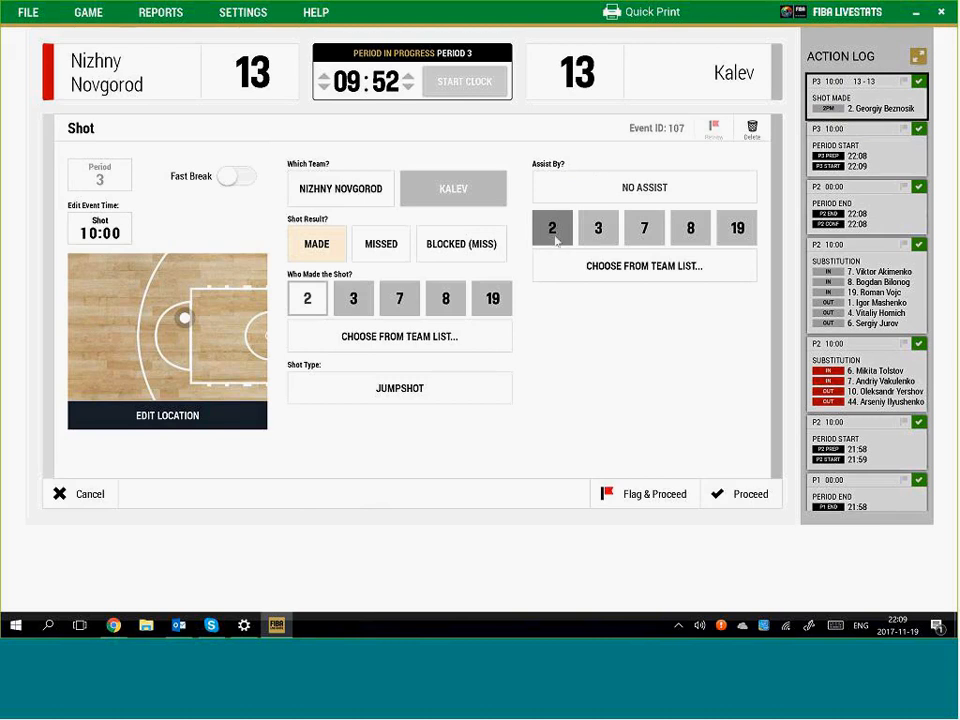
# Close the shot editor and insert a new foul after the 2PT Made entry
pyautogui.click(94, 497)
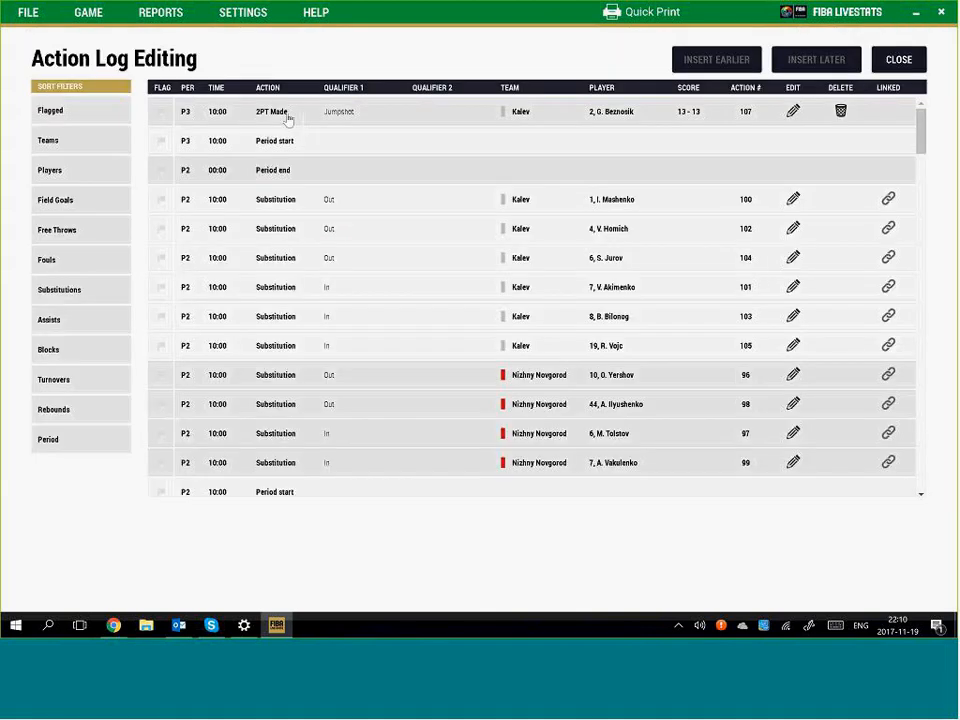
pyautogui.click(290, 112)
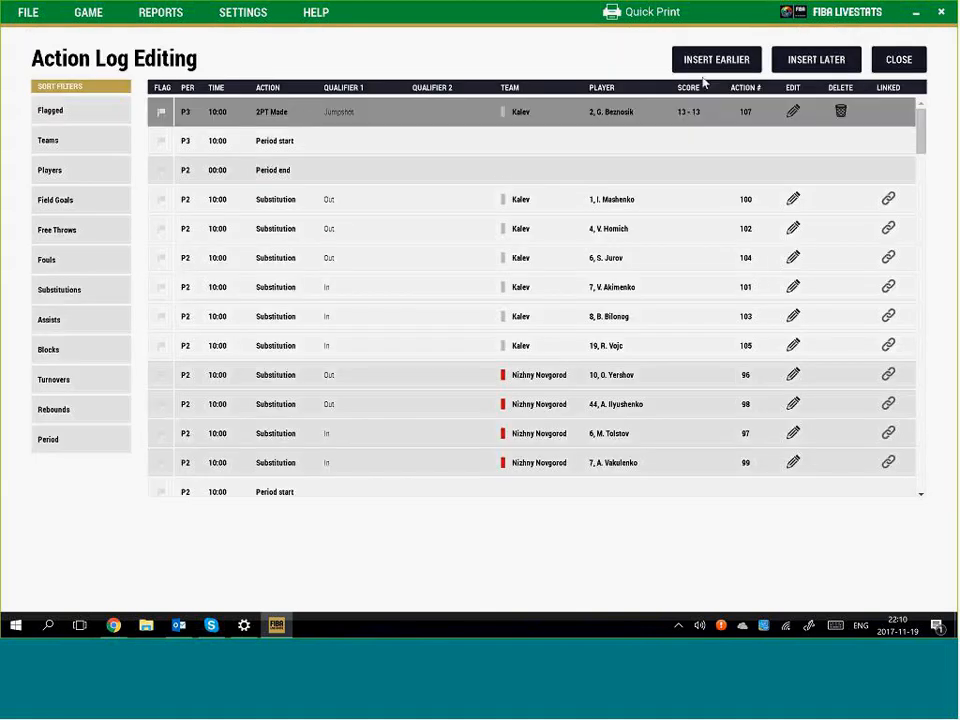
pyautogui.moveTo(822, 66)
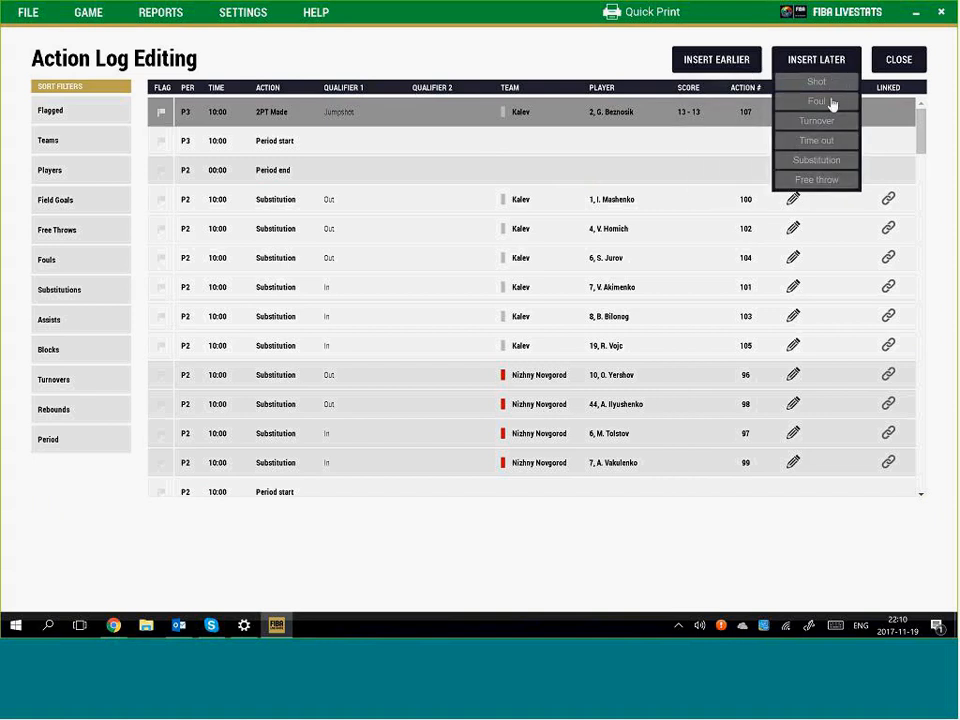
pyautogui.click(818, 101)
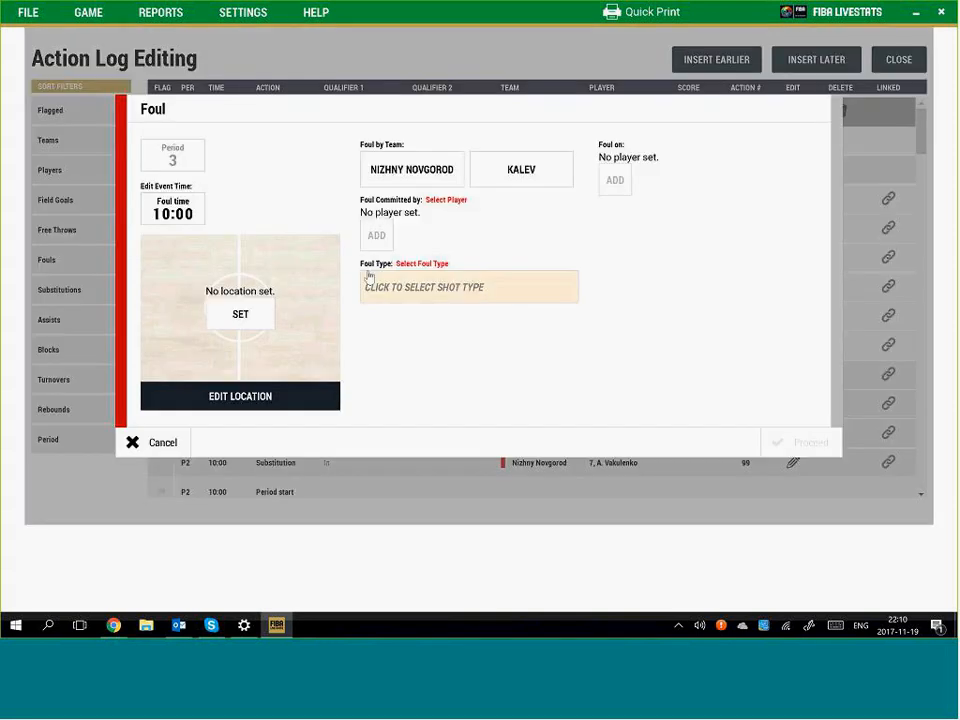
# Record the foul's court location as a Kalev No. 3 shooting foul on No. 7
pyautogui.click(240, 314)
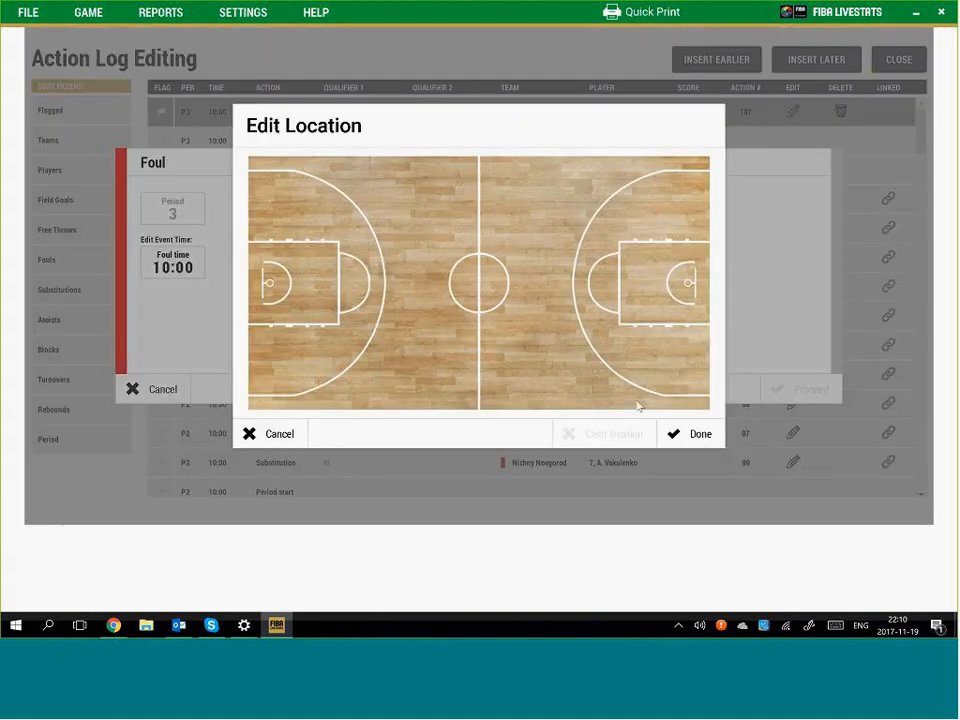
pyautogui.click(697, 436)
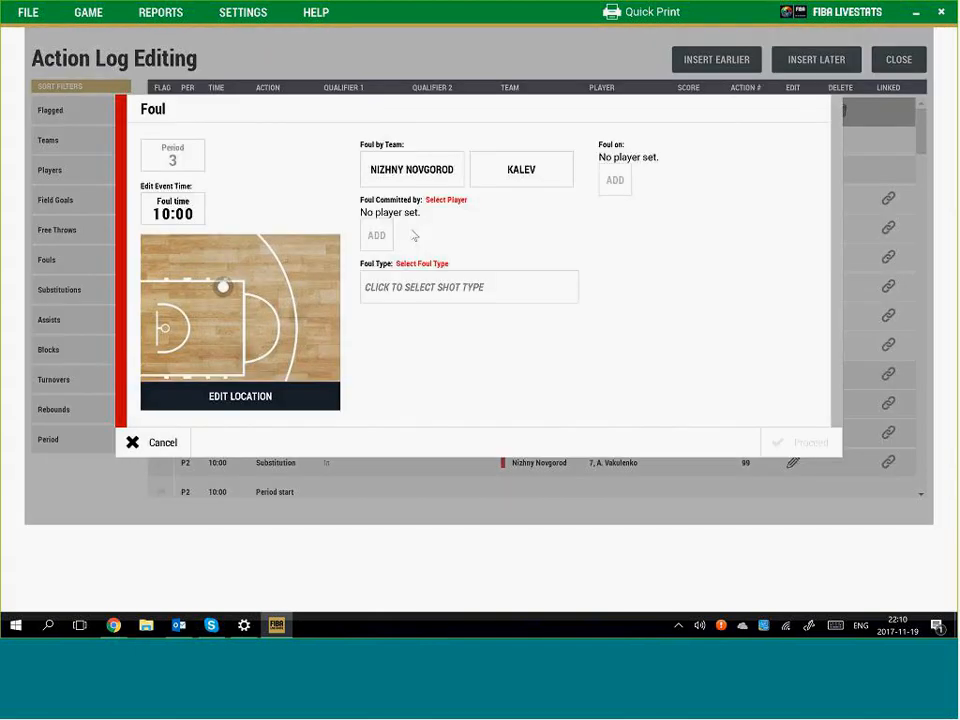
pyautogui.click(430, 182)
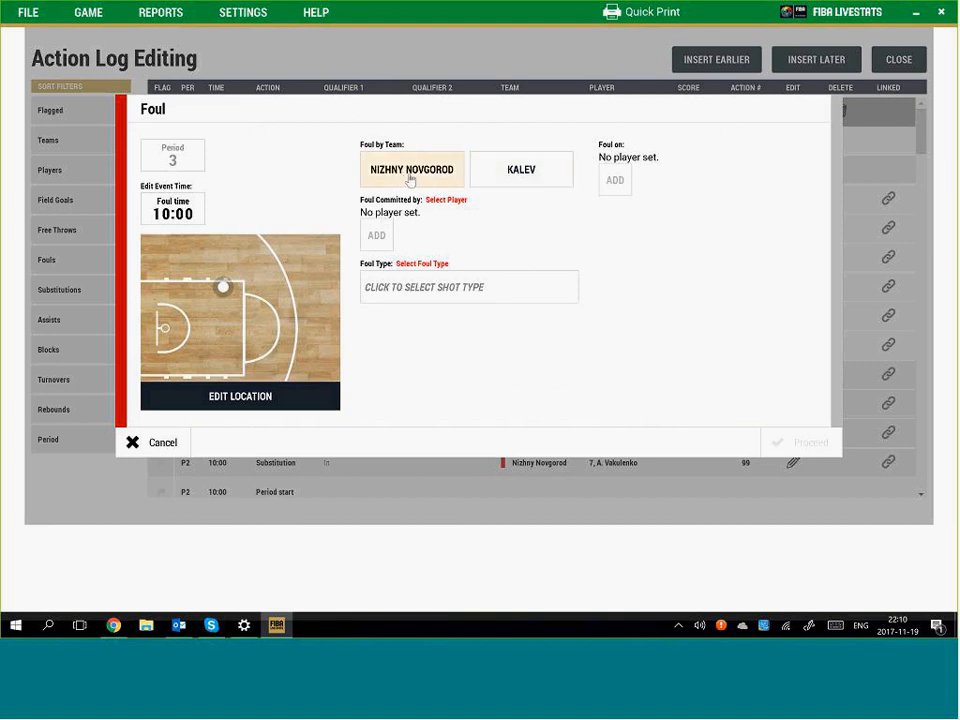
pyautogui.click(518, 179)
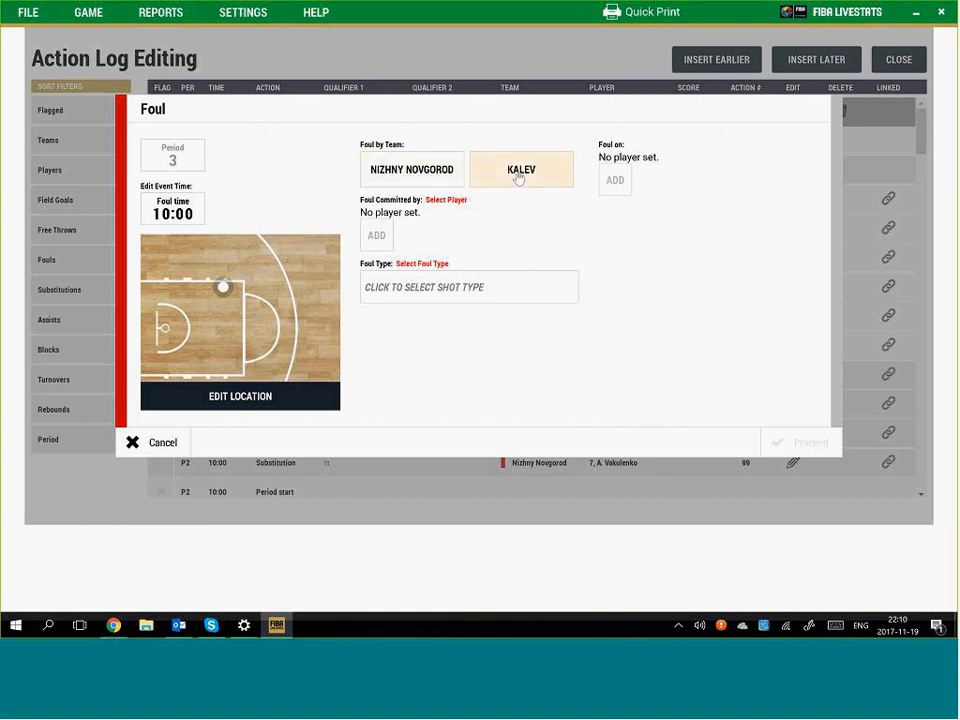
pyautogui.click(424, 264)
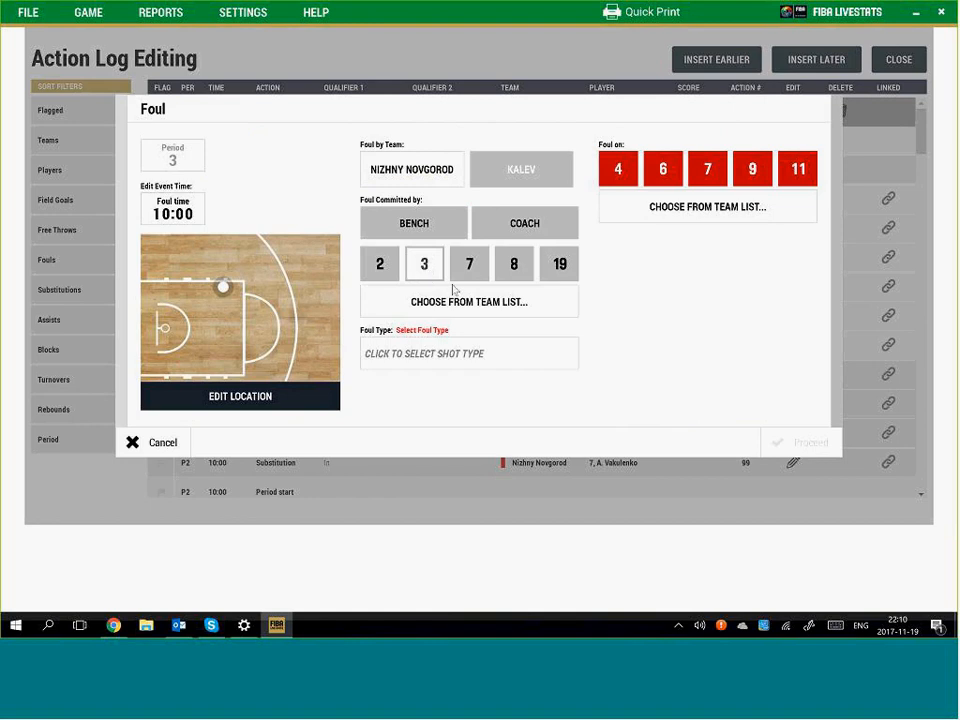
pyautogui.click(474, 353)
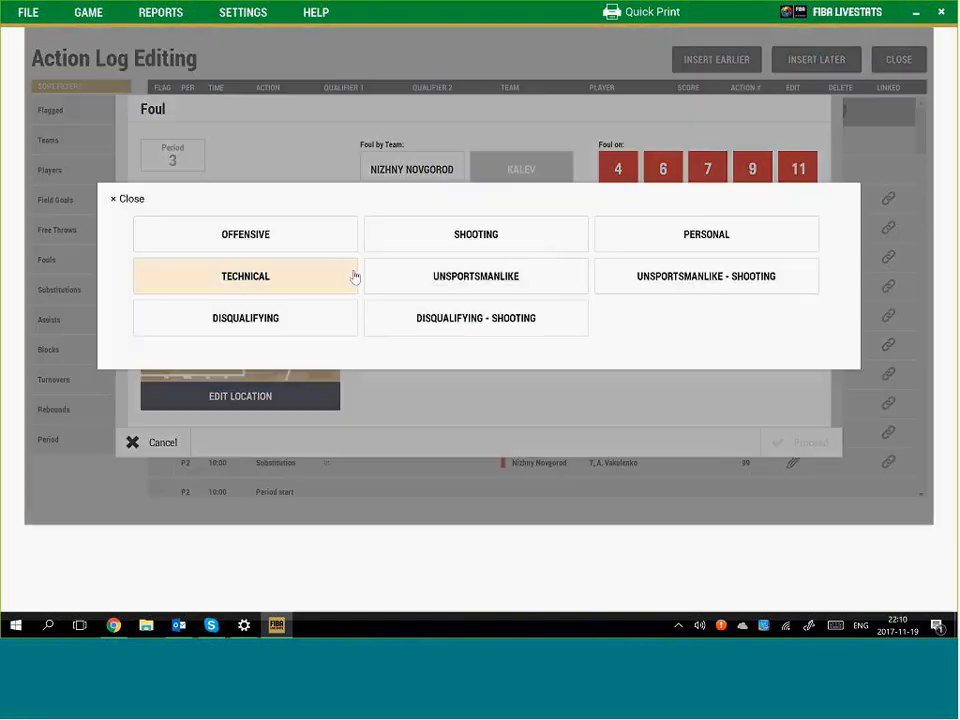
pyautogui.click(476, 237)
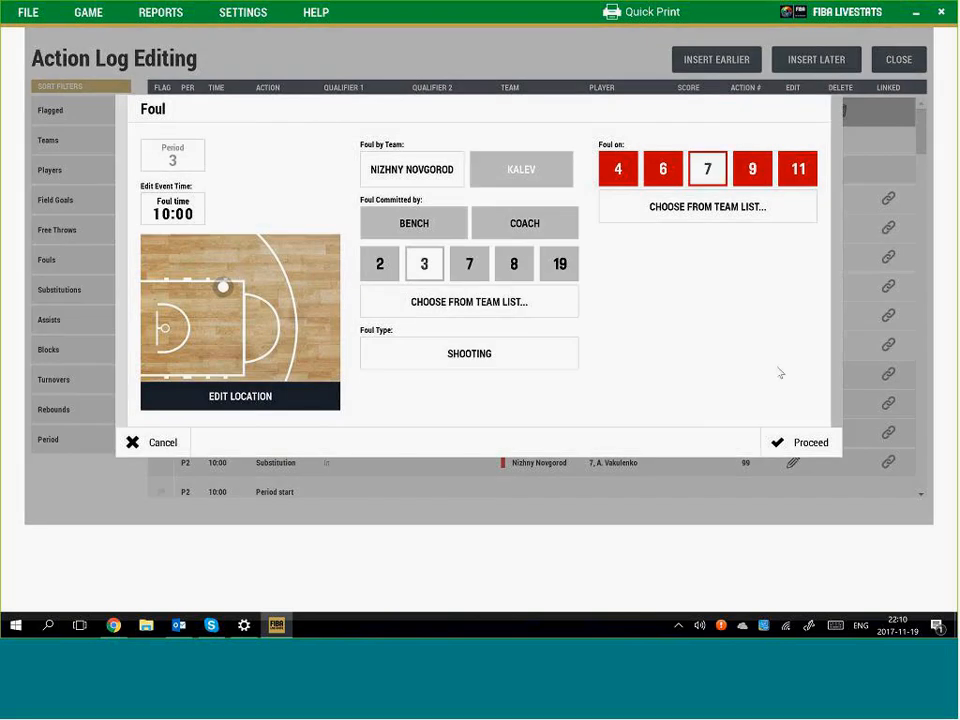
pyautogui.click(800, 443)
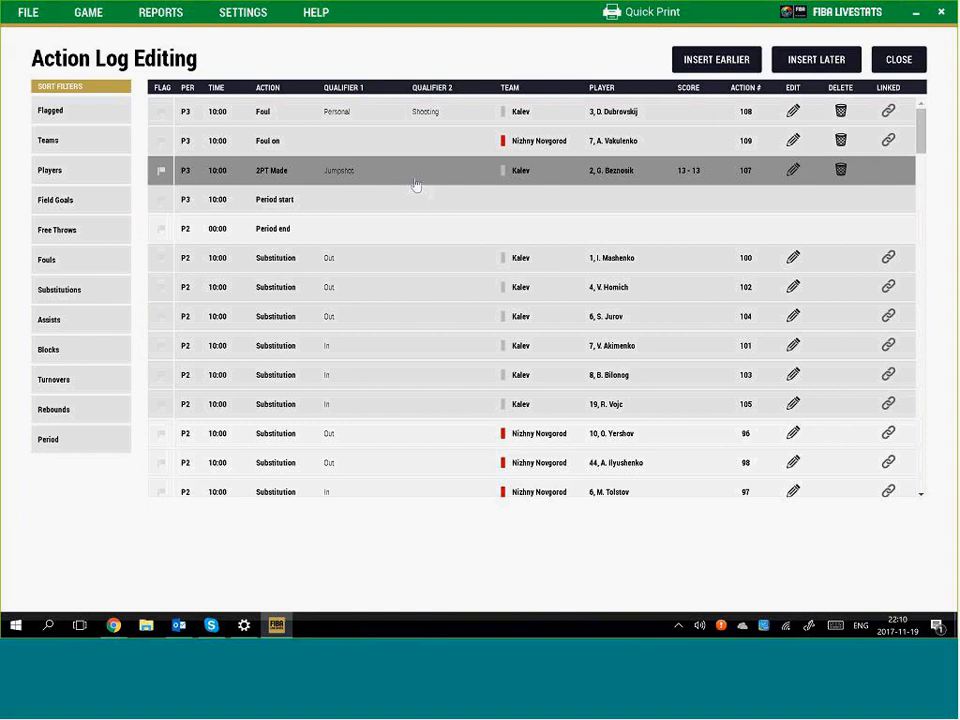
# Reassign the shooting foul to Nizhny Novgorod No. 7, fouling Kalev No. 3
pyautogui.click(580, 135)
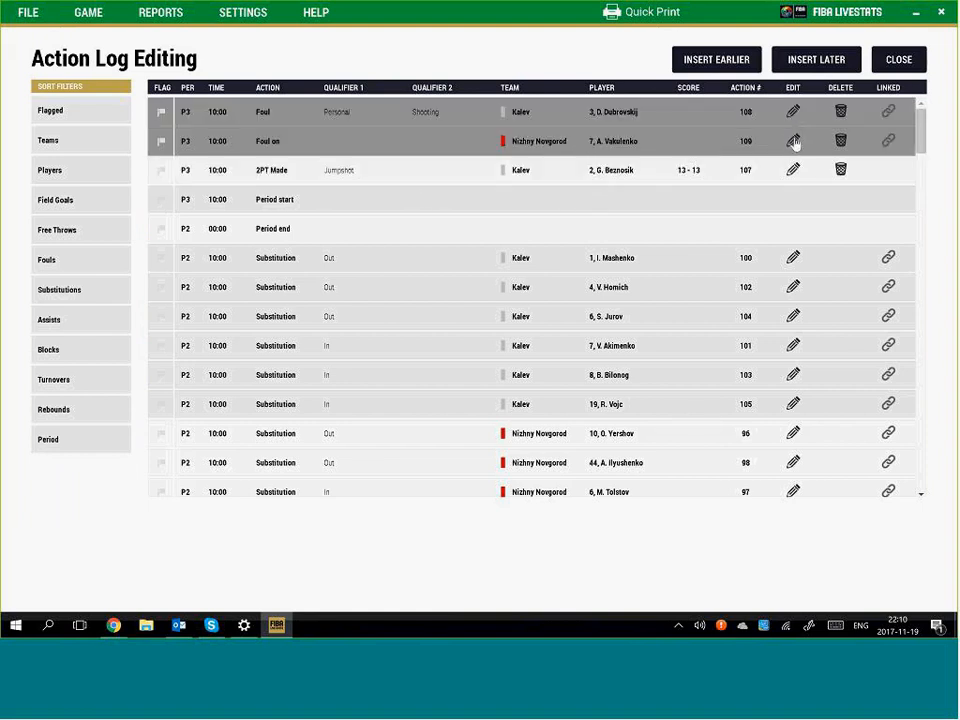
pyautogui.click(792, 142)
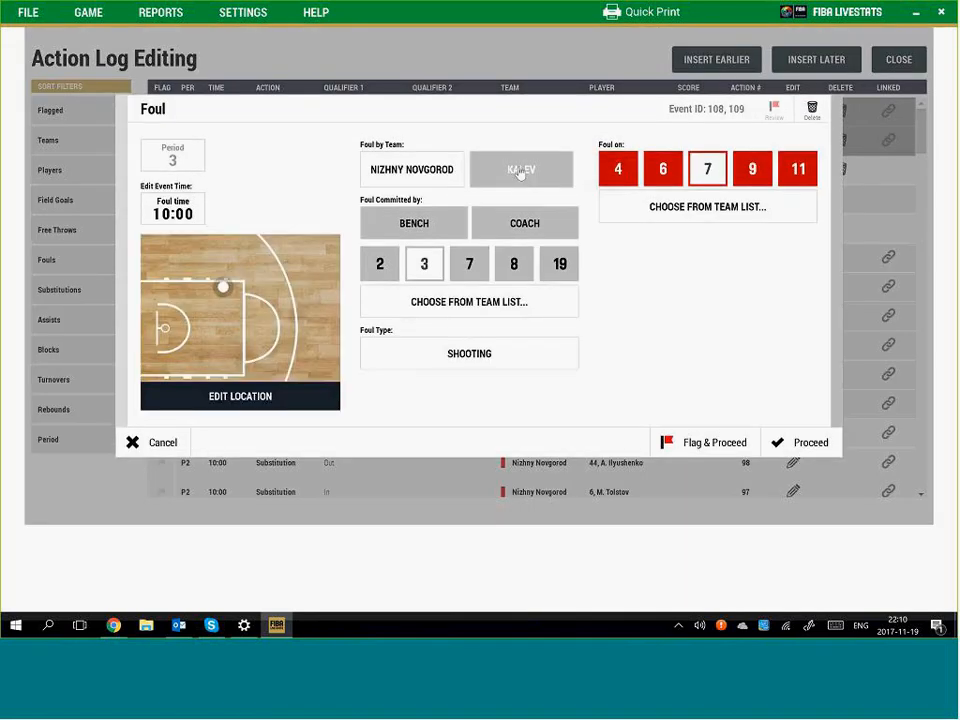
pyautogui.click(418, 173)
pyautogui.click(472, 264)
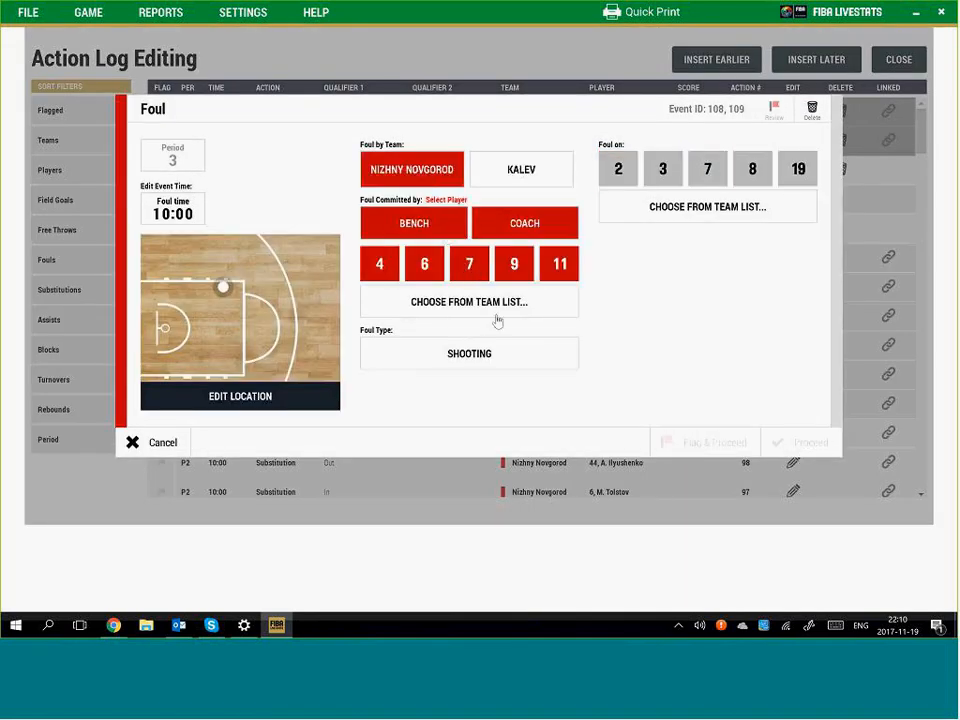
pyautogui.click(661, 170)
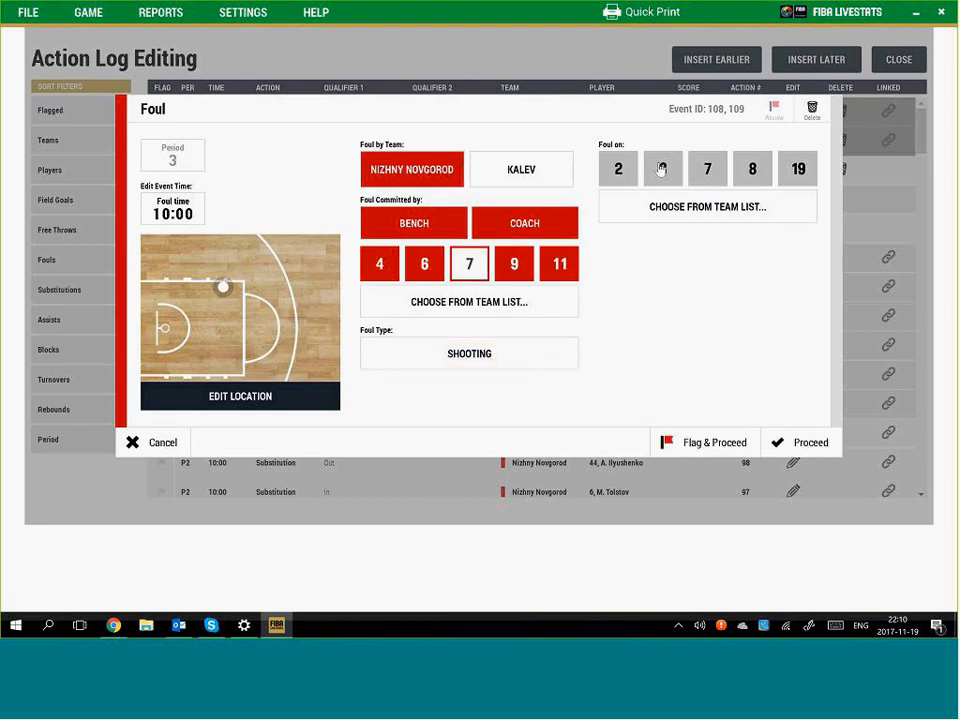
pyautogui.click(660, 168)
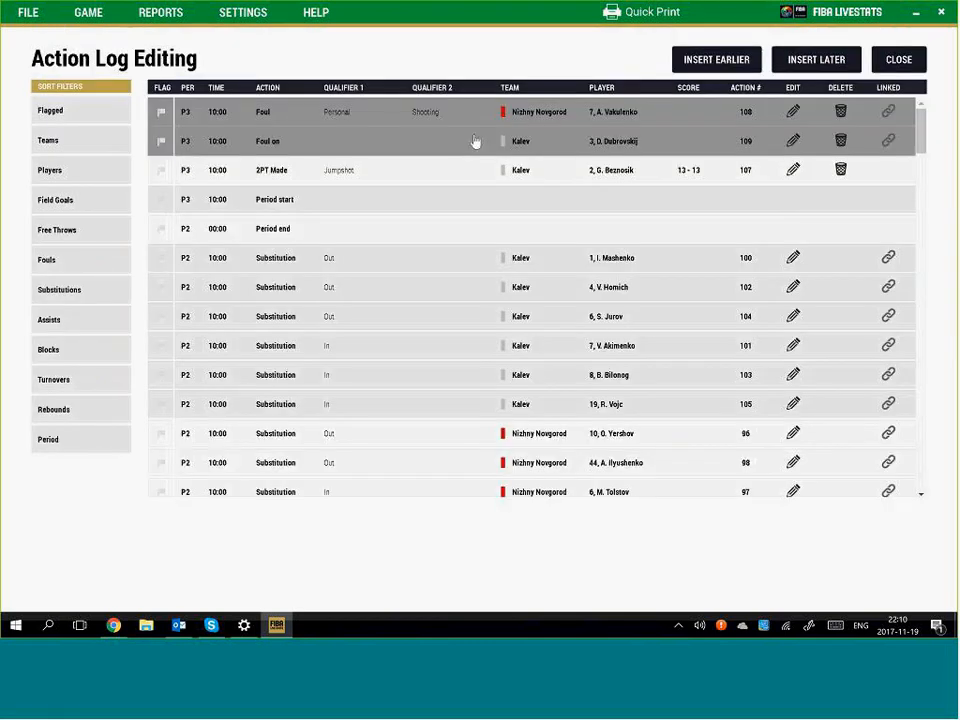
# Insert a new free throw entry after the foul
pyautogui.click(800, 60)
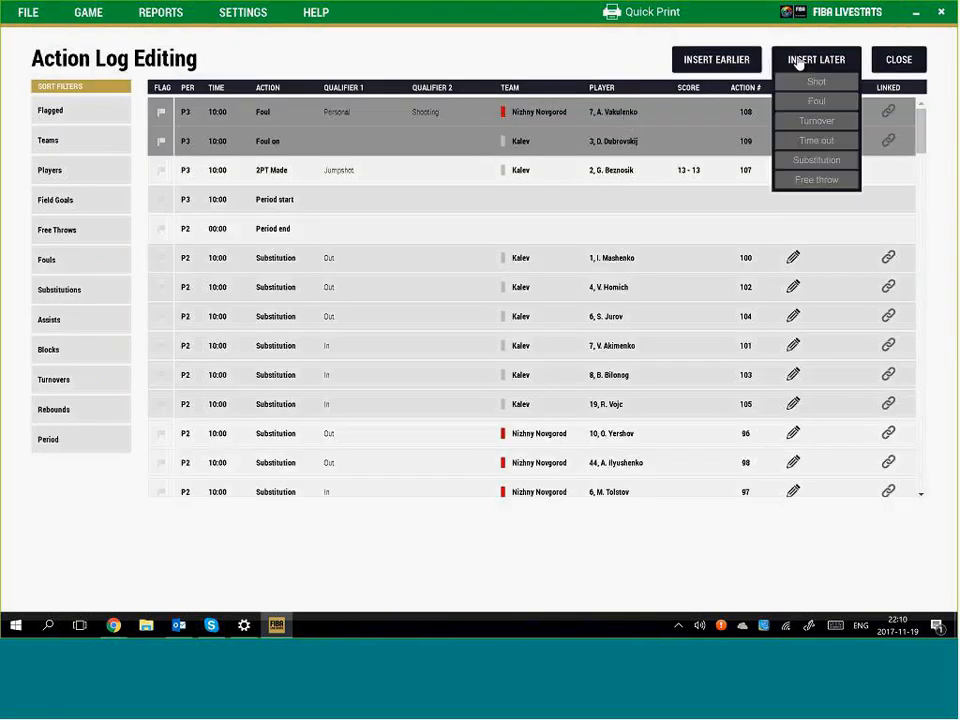
pyautogui.click(707, 60)
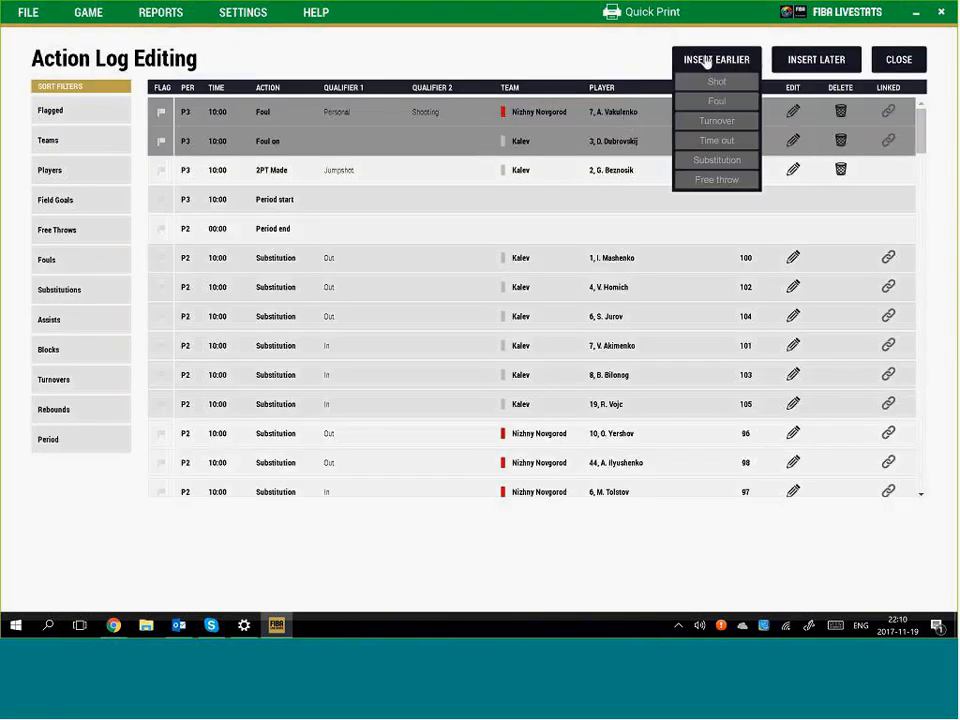
pyautogui.click(819, 63)
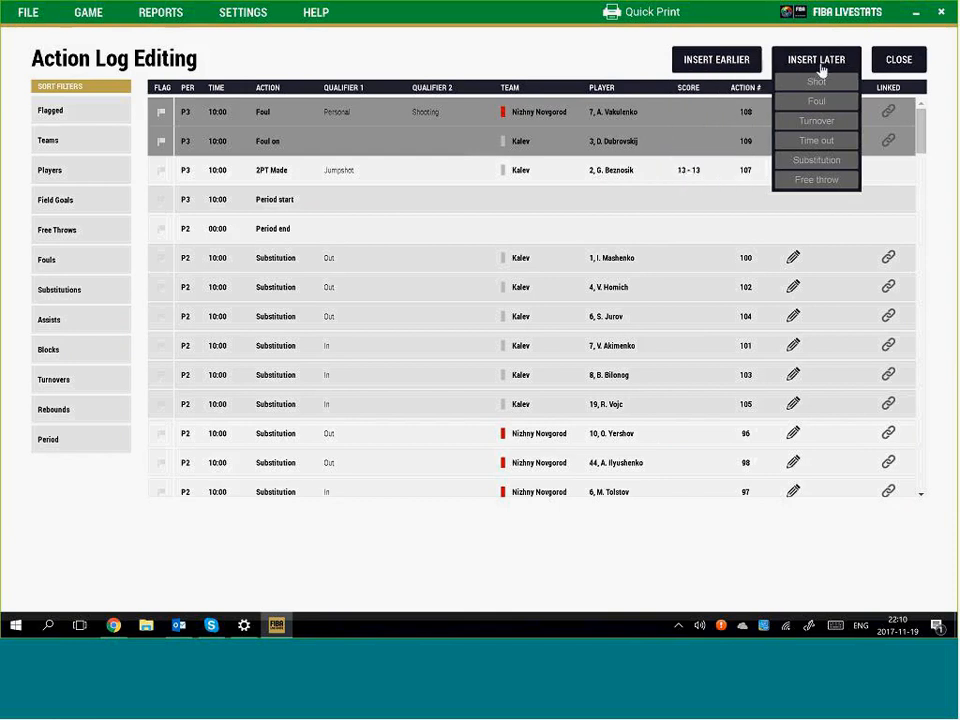
pyautogui.click(830, 181)
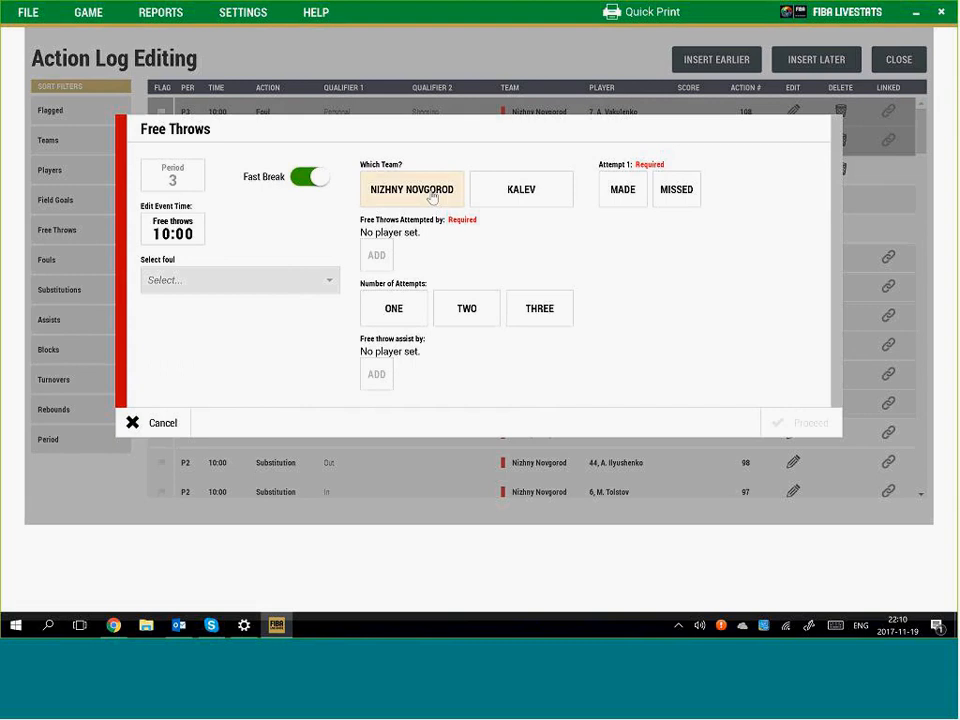
# Log one made free throw by Kalev No. 3, linked to the Nizhny Novgorod foul
pyautogui.click(538, 191)
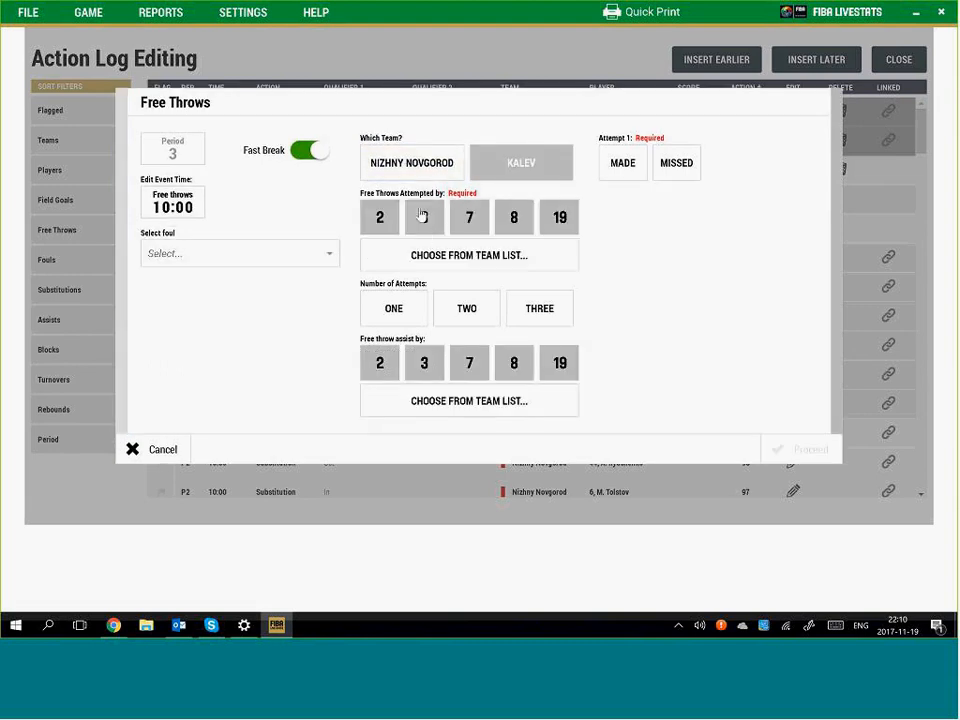
pyautogui.click(422, 214)
pyautogui.click(390, 310)
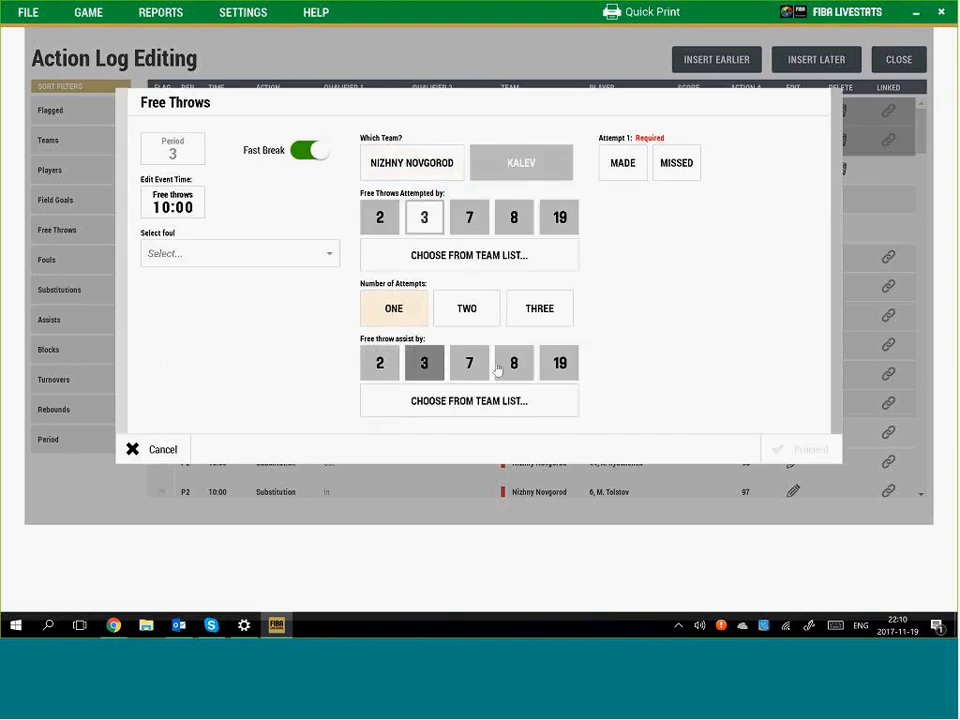
pyautogui.click(617, 165)
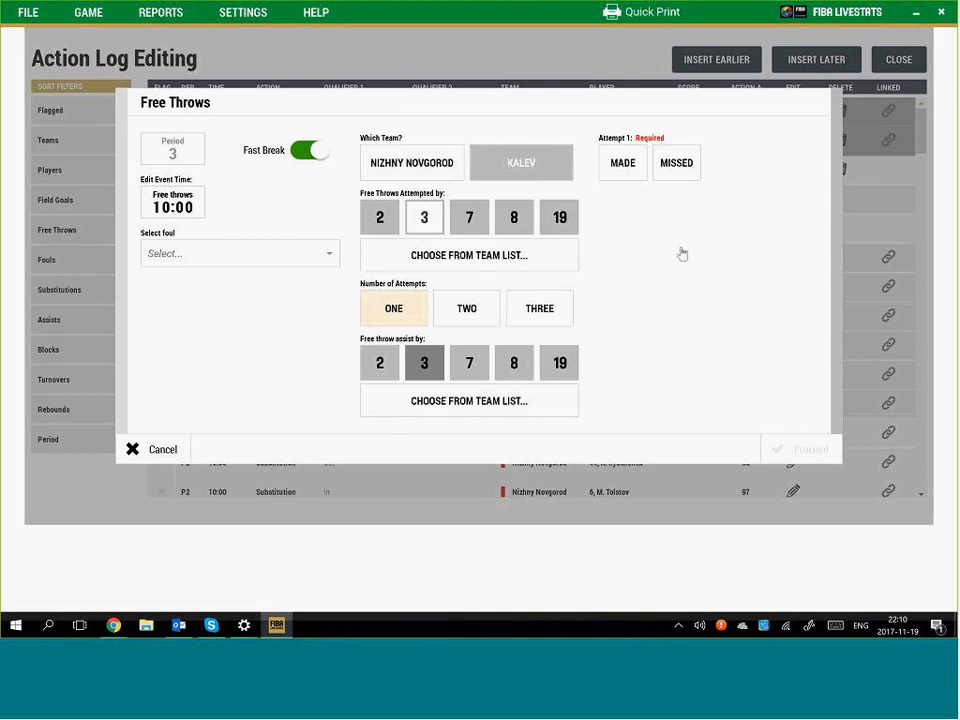
pyautogui.click(275, 255)
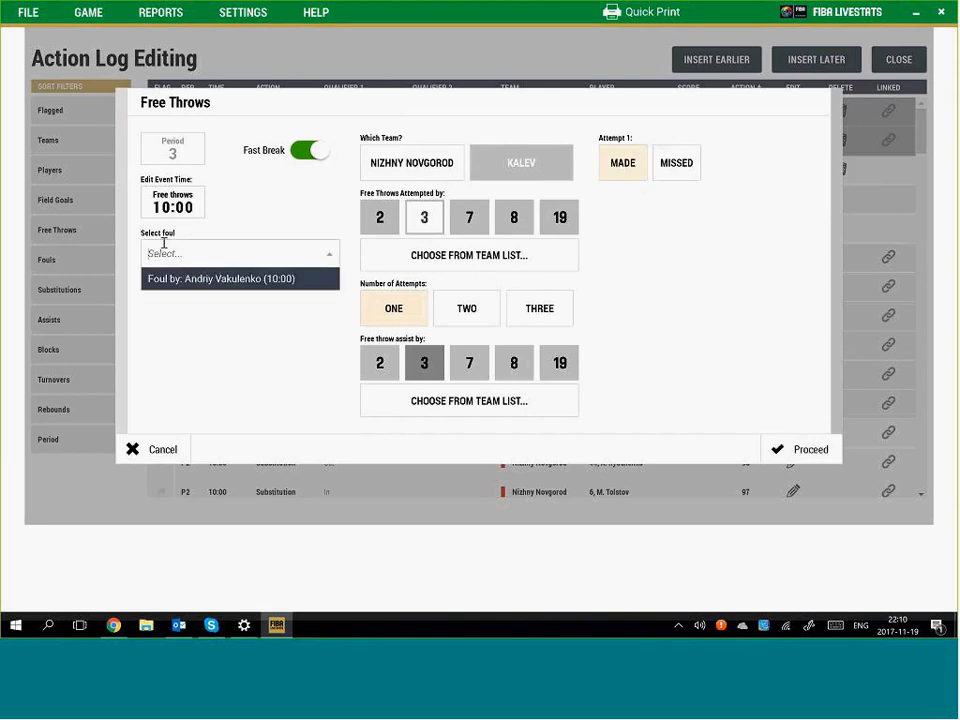
pyautogui.click(253, 283)
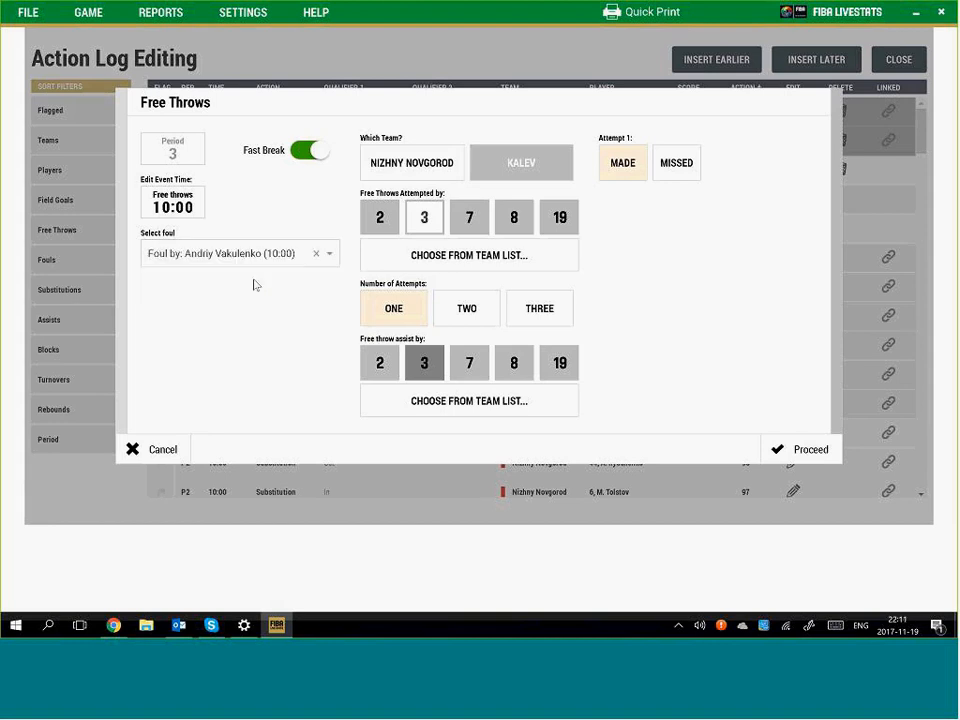
pyautogui.click(810, 450)
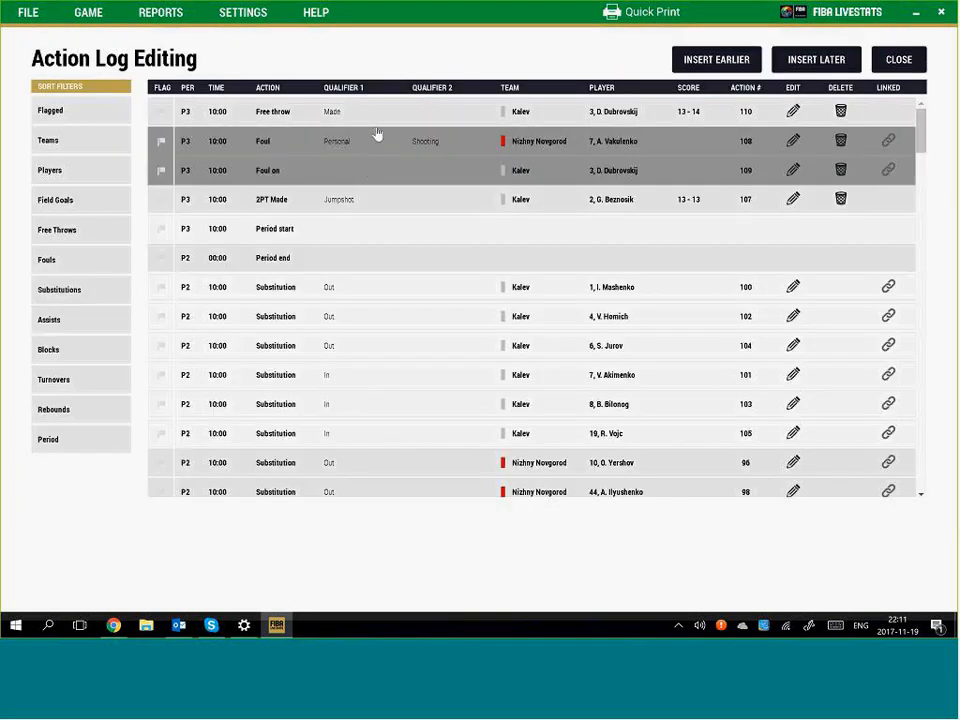
# Check the new free throw entry without changes and close Action Log Editing
pyautogui.click(381, 120)
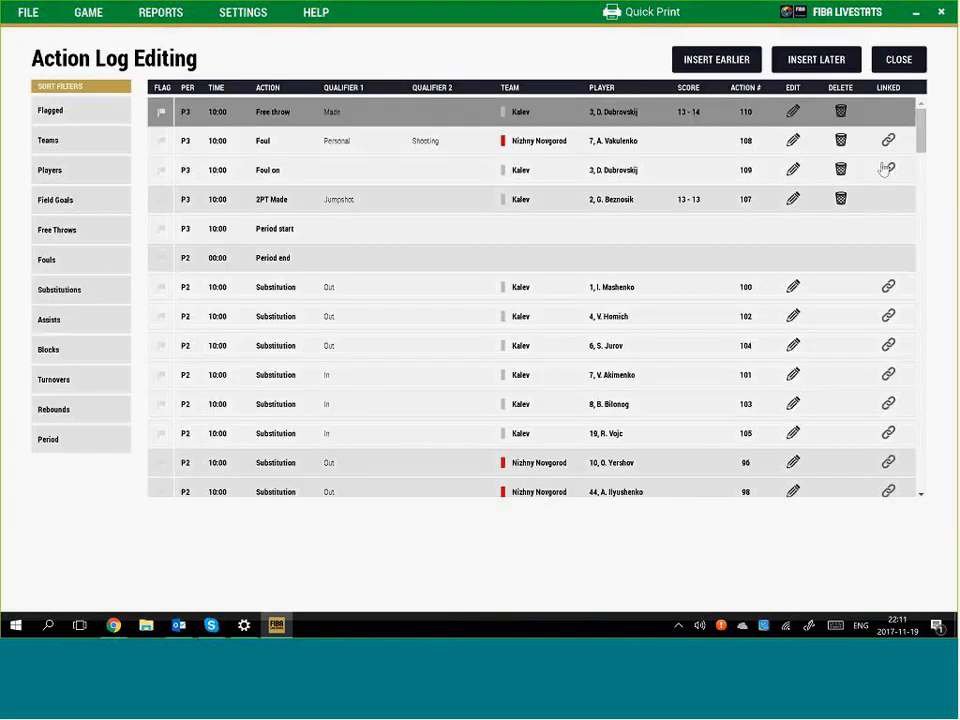
pyautogui.click(792, 112)
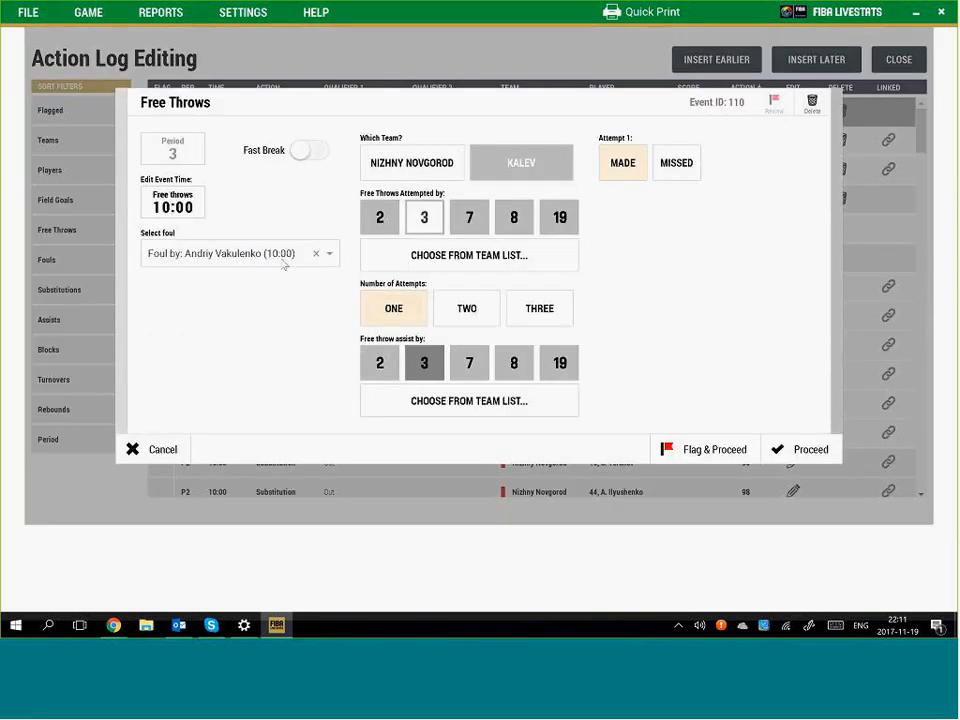
pyautogui.click(797, 449)
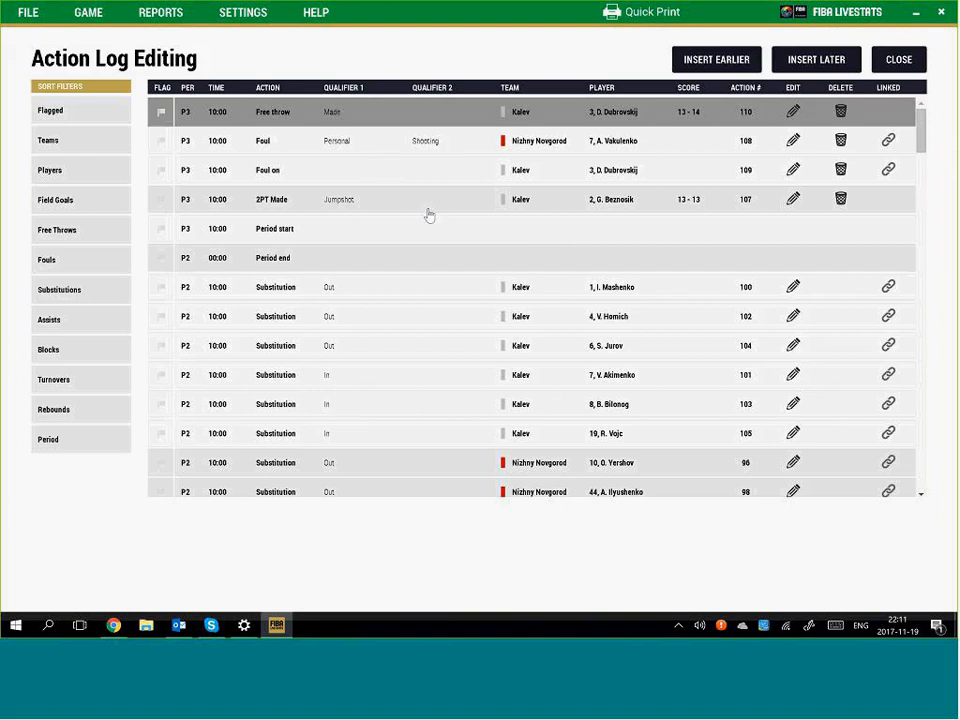
pyautogui.click(898, 62)
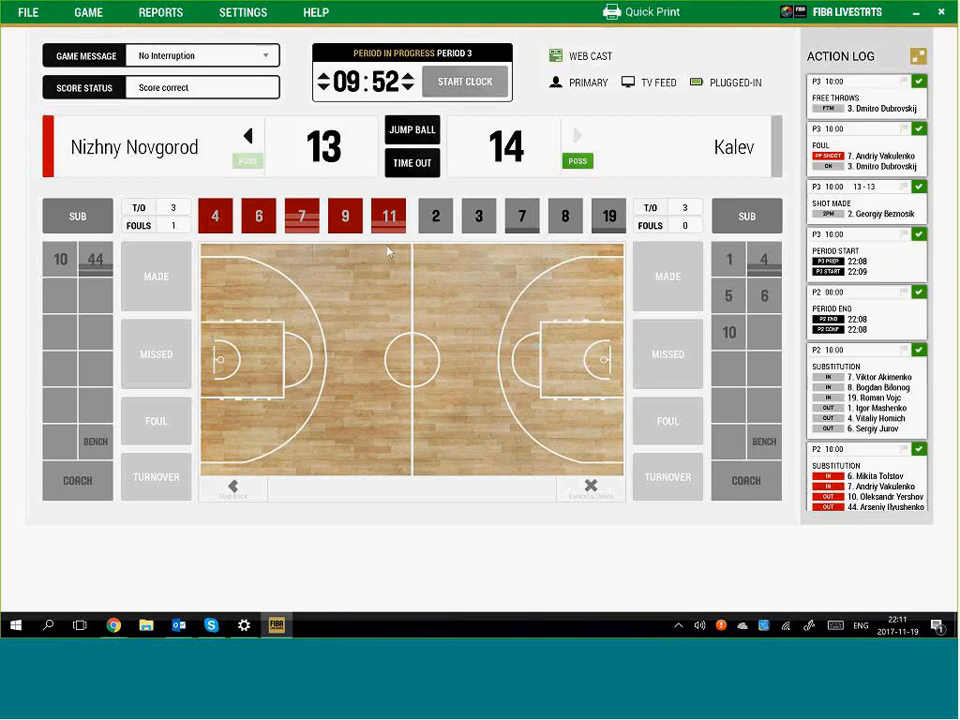
# Restart the clock and log Nizhny Novgorod No. 4's made two-pointer for 15–14
pyautogui.click(473, 81)
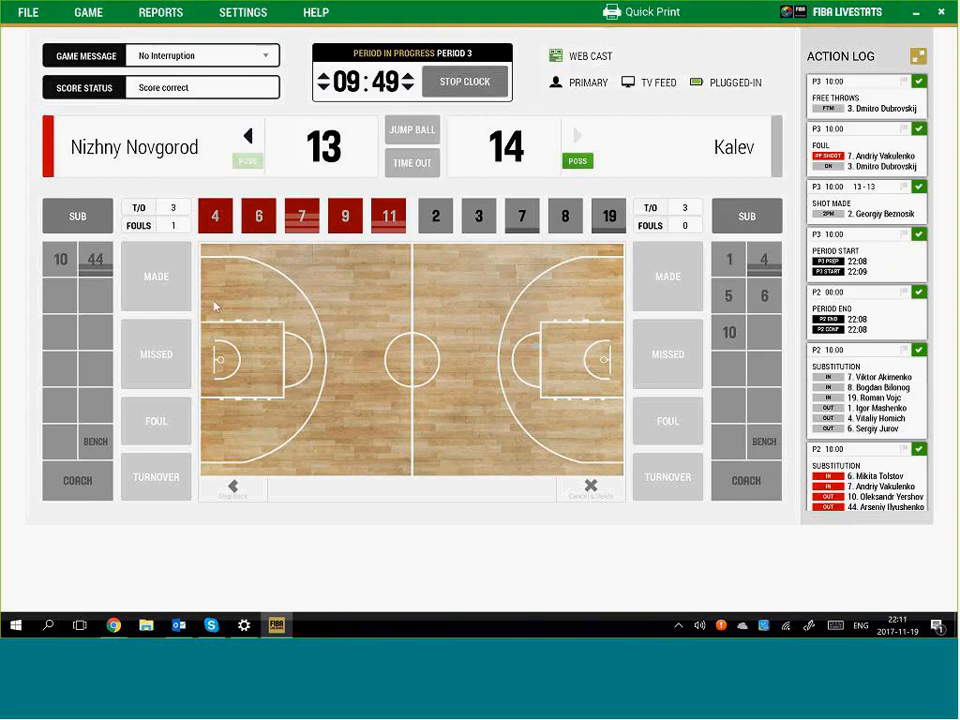
pyautogui.click(288, 320)
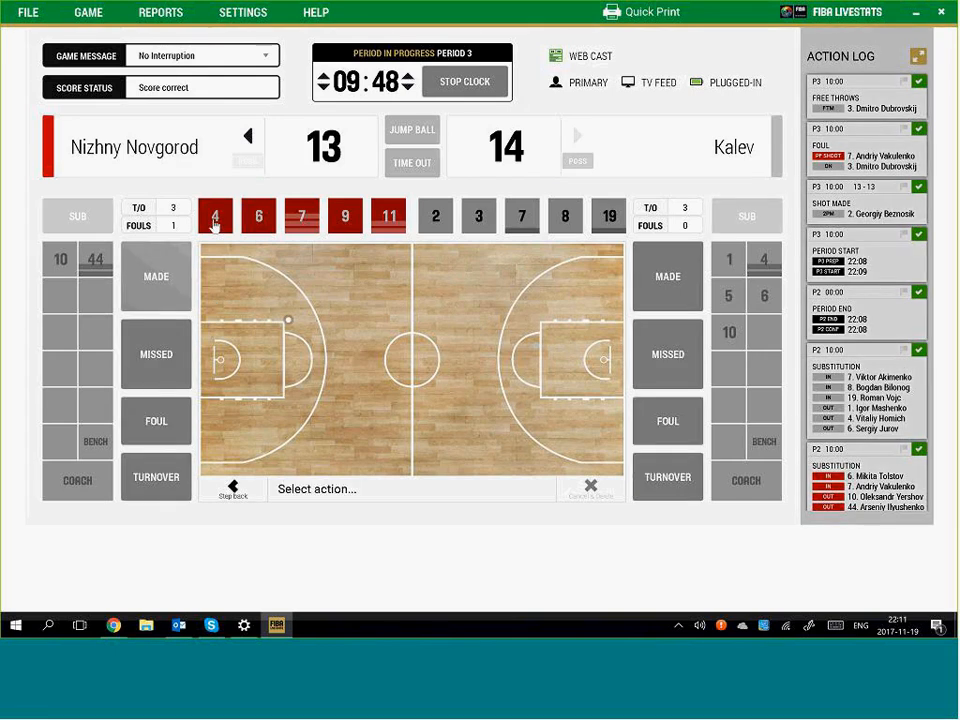
pyautogui.click(158, 276)
pyautogui.click(215, 216)
pyautogui.click(465, 82)
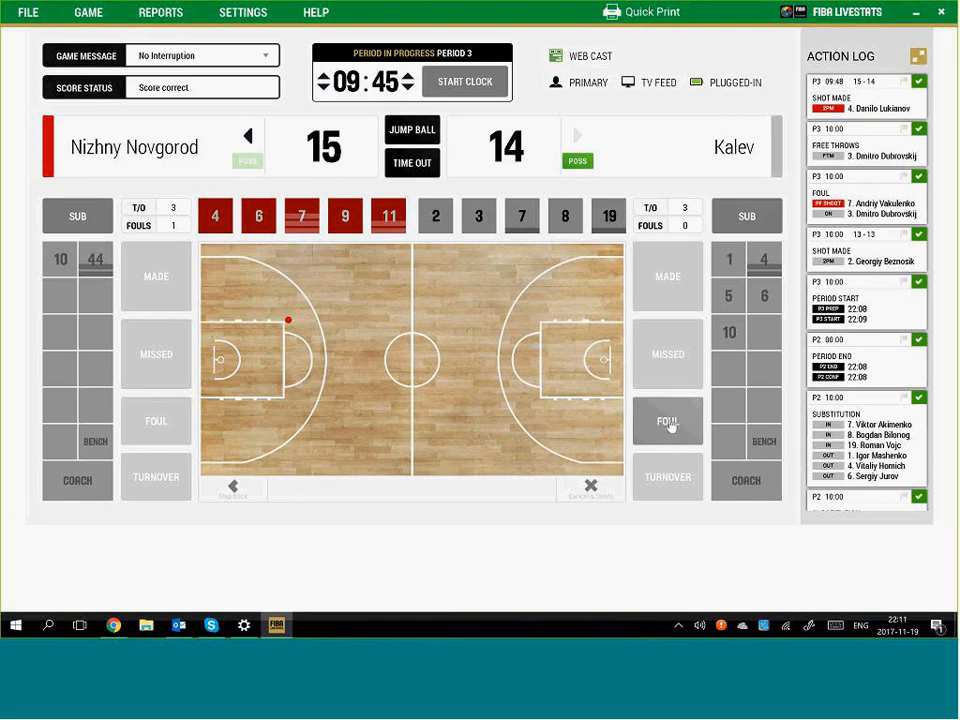
# Record Kalev No. 8's shooting foul on Nizhny Novgorod No. 4
pyautogui.click(669, 425)
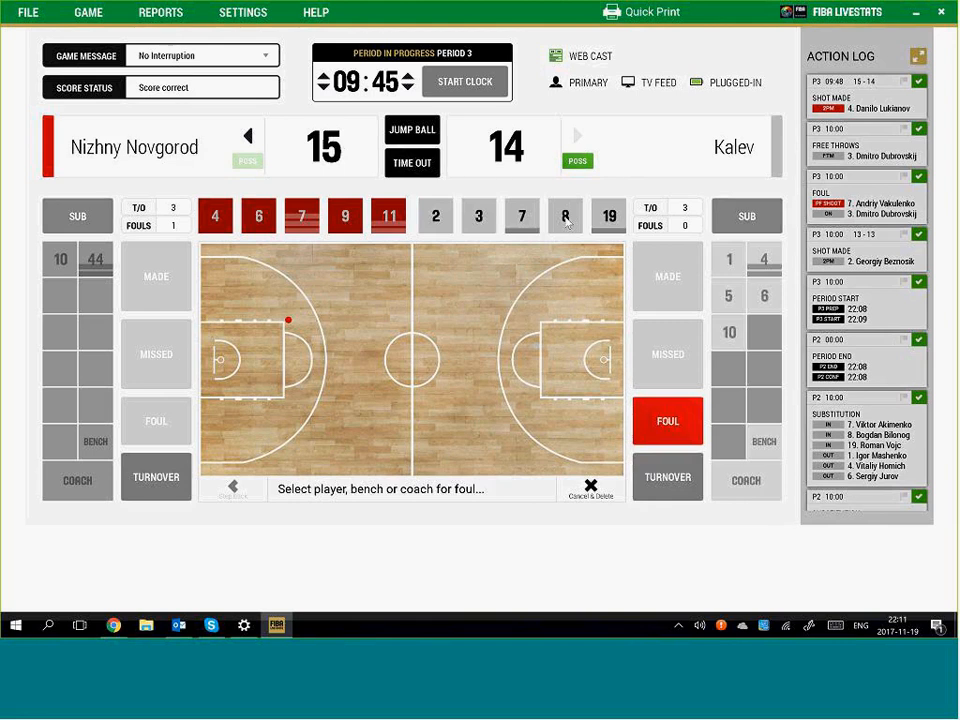
pyautogui.click(565, 216)
pyautogui.click(336, 314)
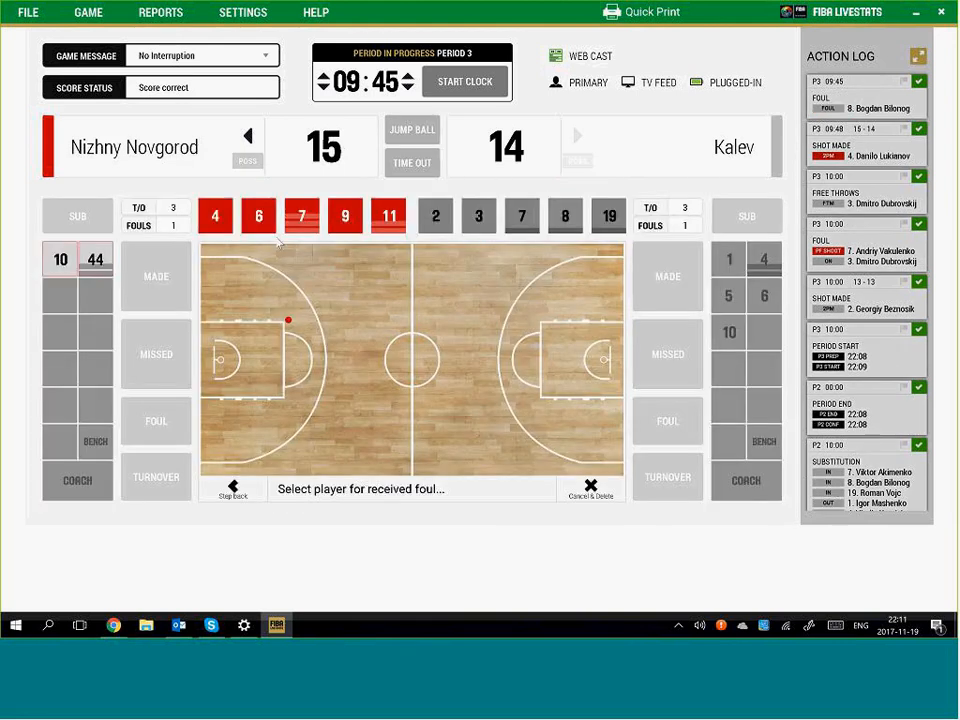
pyautogui.click(214, 216)
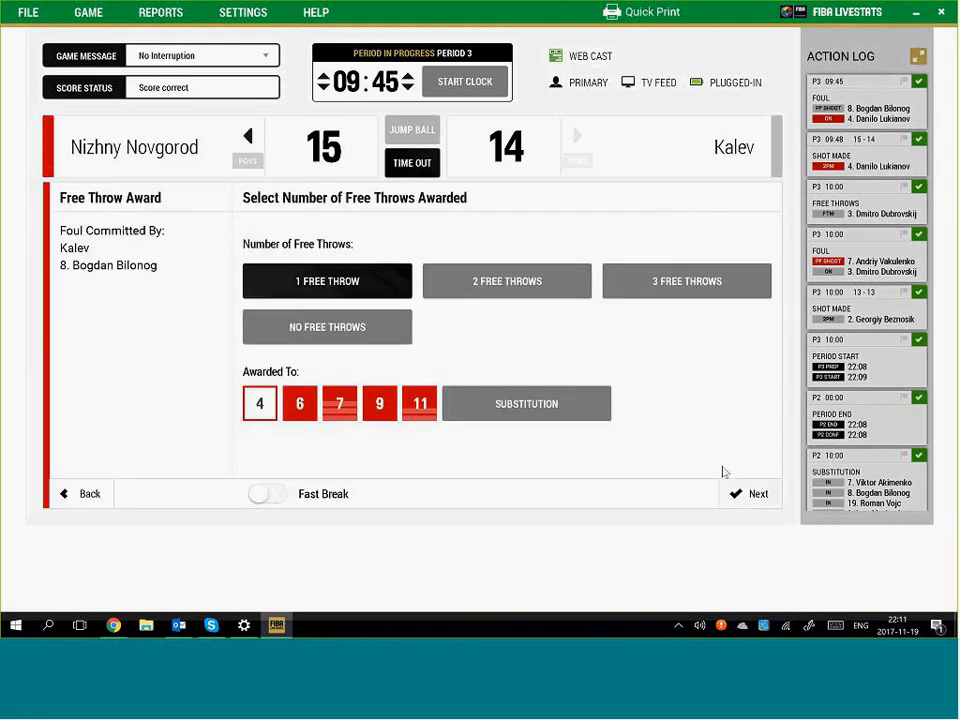
# Log Nizhny Novgorod No. 4's single awarded free throw as made, for a 16–14 lead
pyautogui.click(753, 494)
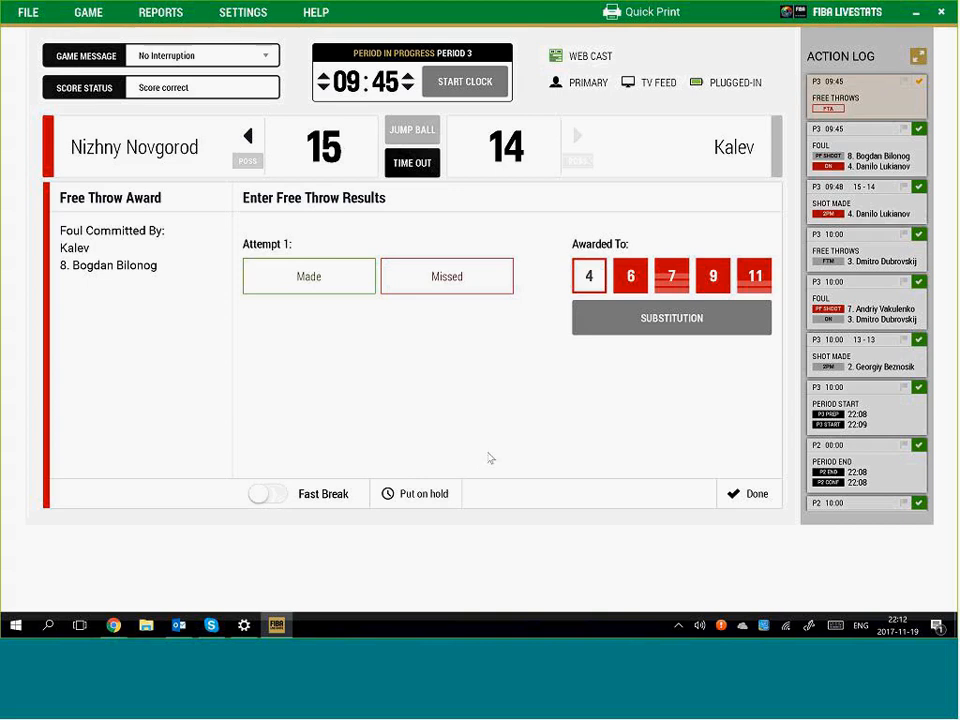
pyautogui.click(324, 279)
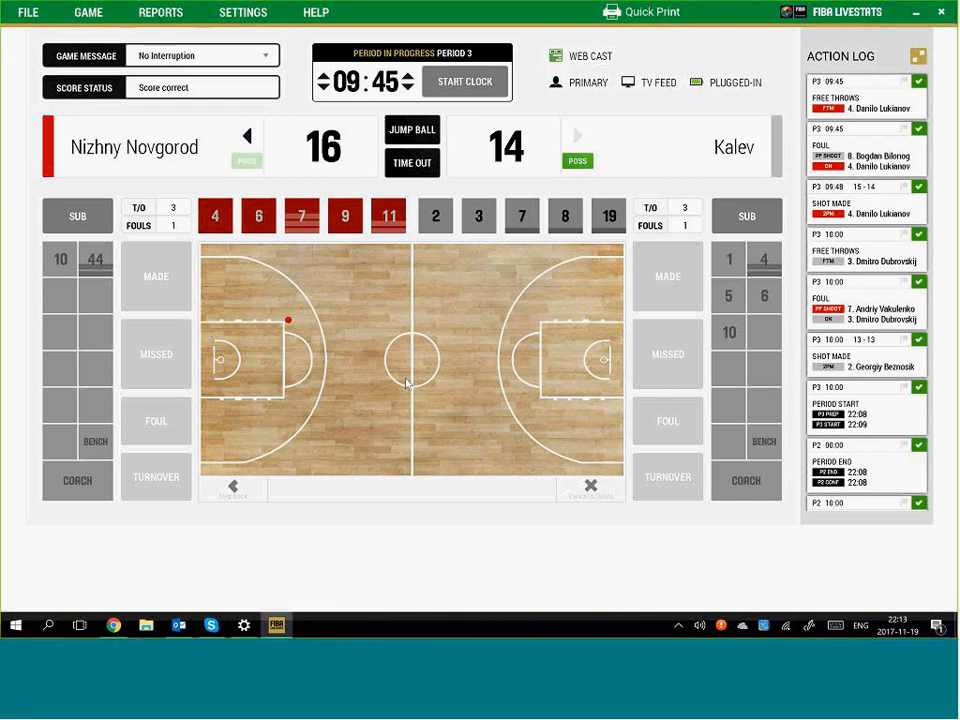
# Run the period 3 clock briefly, then set it to 00:00
pyautogui.click(466, 83)
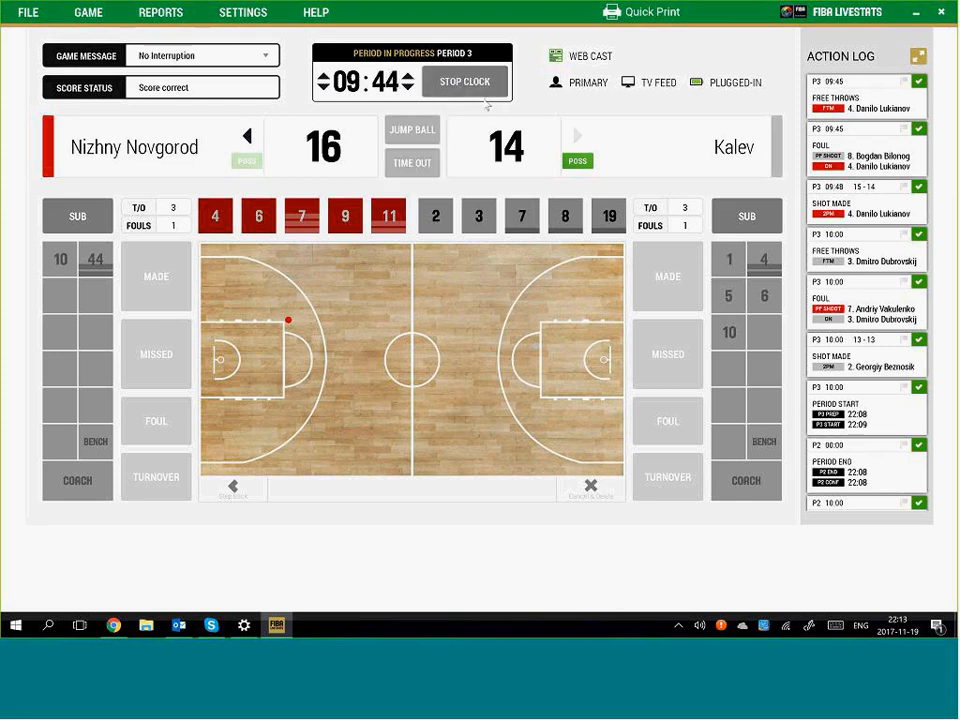
pyautogui.click(460, 86)
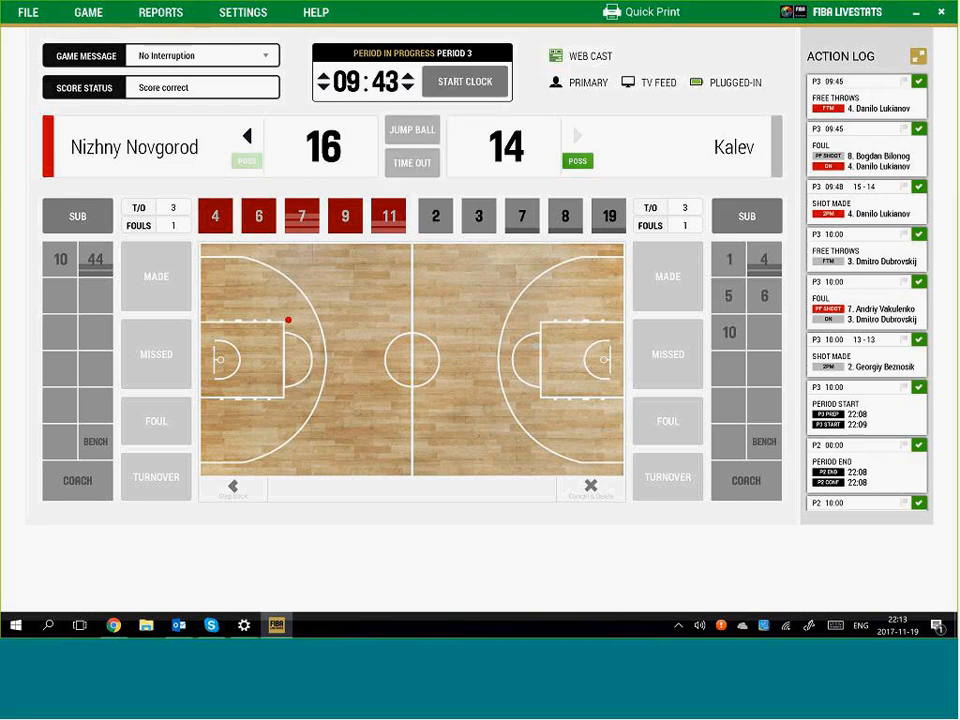
pyautogui.click(393, 85)
pyautogui.write('00:00')
pyautogui.click(423, 379)
# Finish and confirm period 3 at 16–14, then set up period 4
pyautogui.click(465, 82)
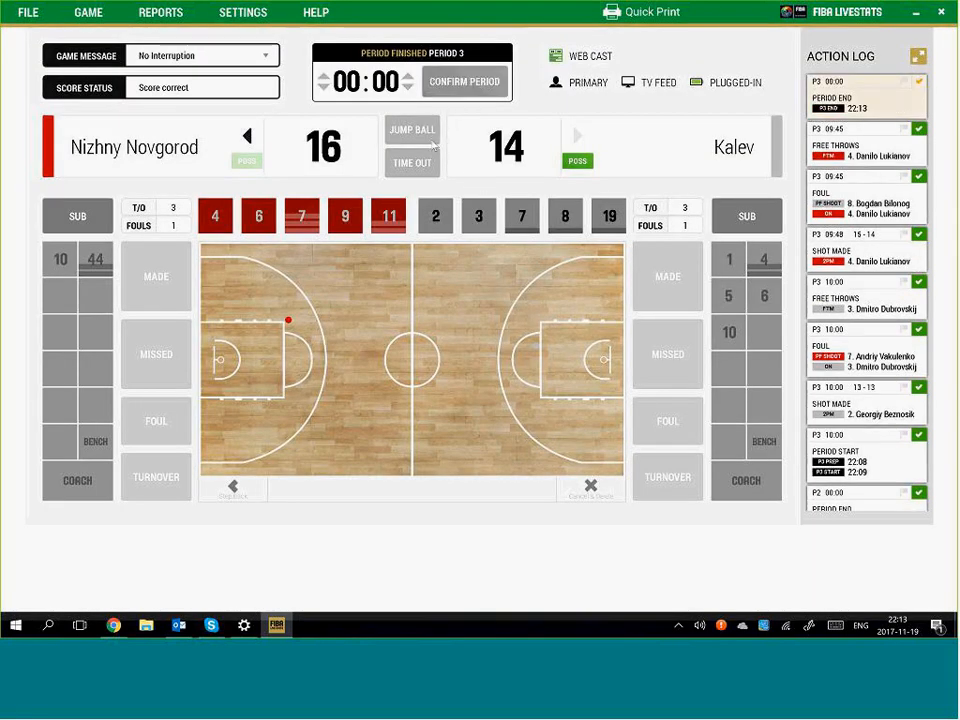
pyautogui.click(465, 82)
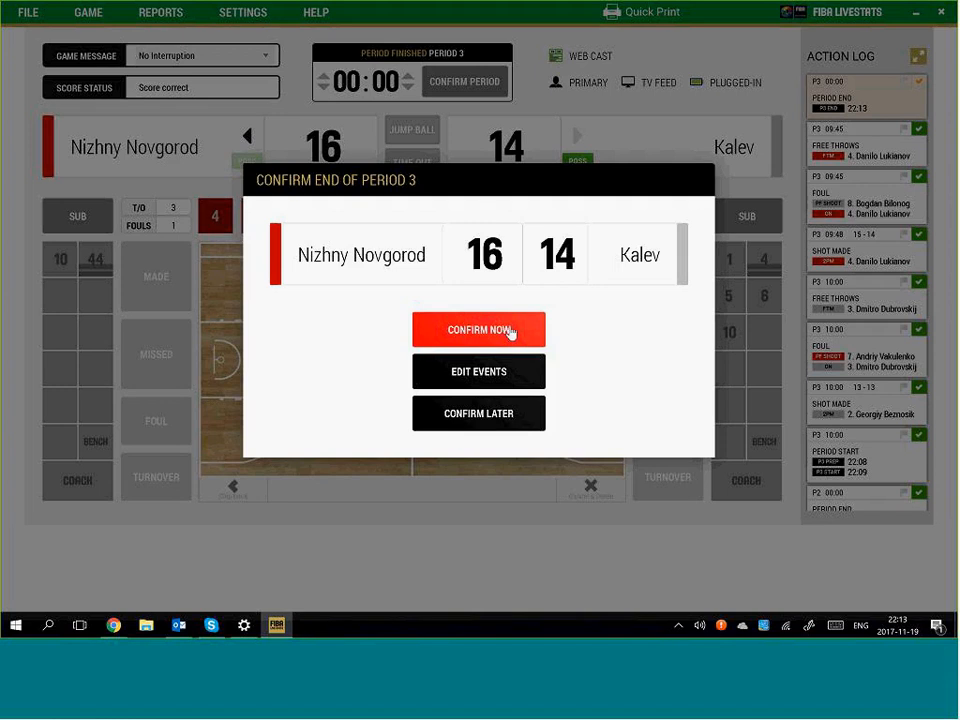
pyautogui.click(510, 330)
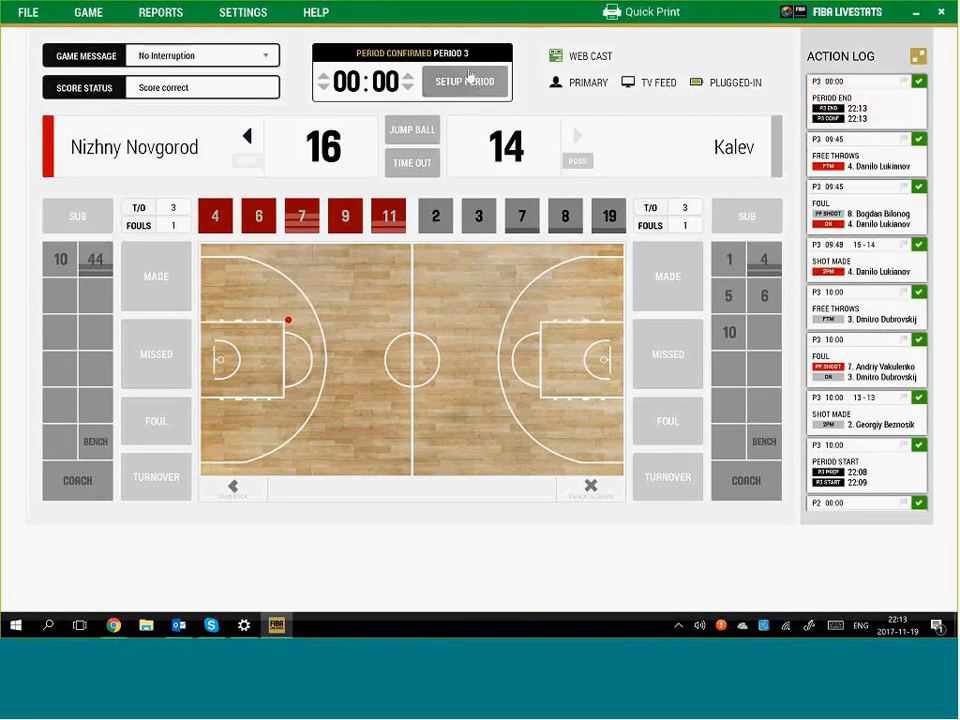
pyautogui.click(476, 82)
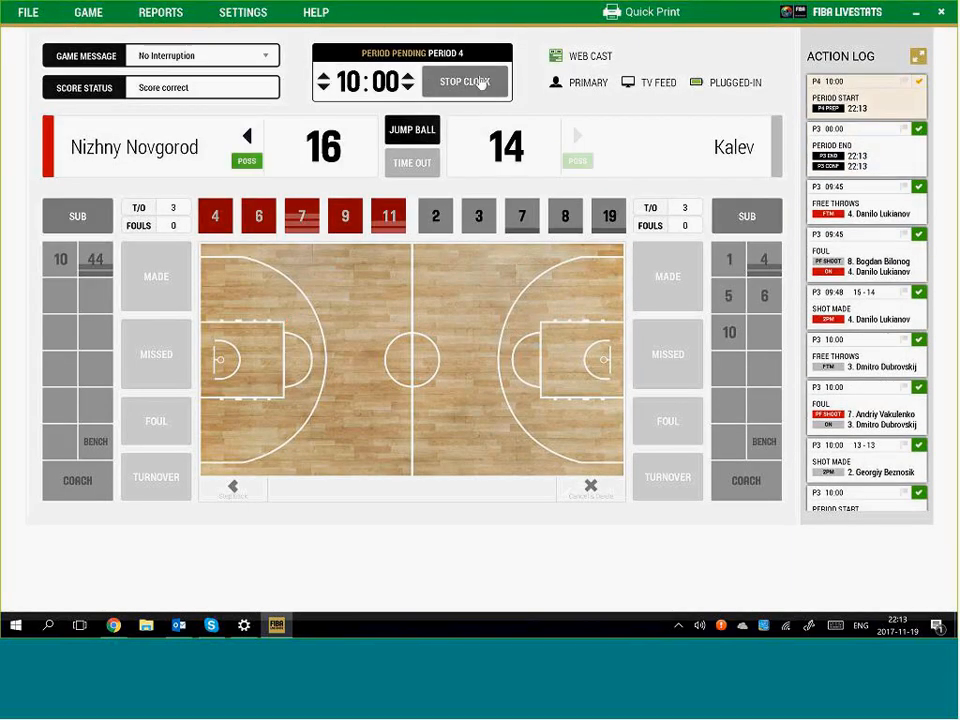
# Start the period 4 clock and log Kalev No. 3's made two-pointer, unassisted, tying 16–16
pyautogui.click(478, 82)
pyautogui.click(578, 305)
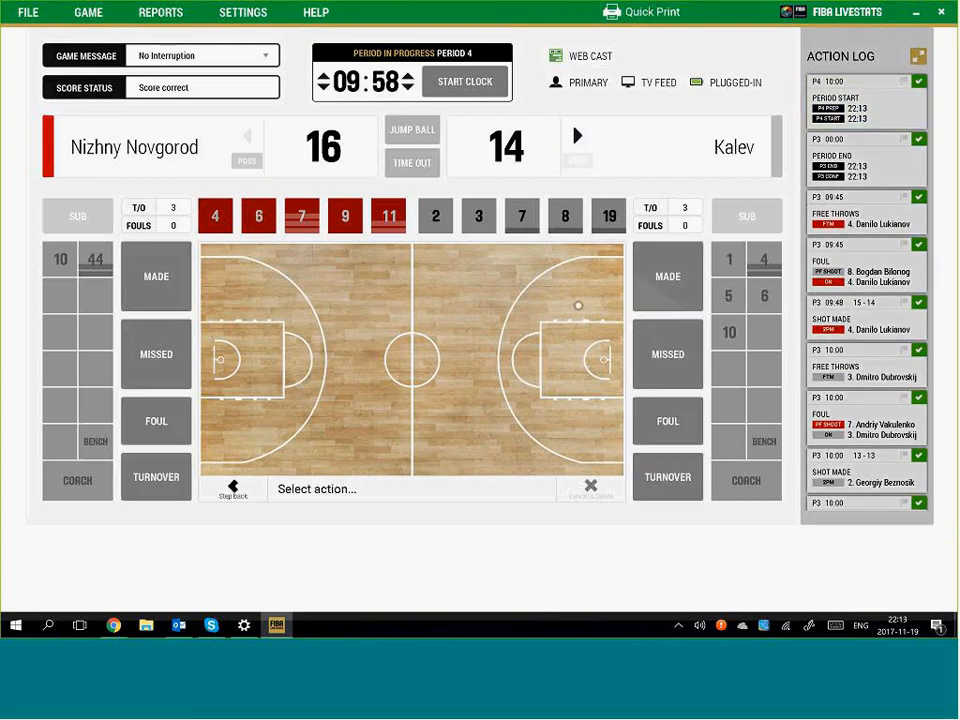
pyautogui.click(668, 277)
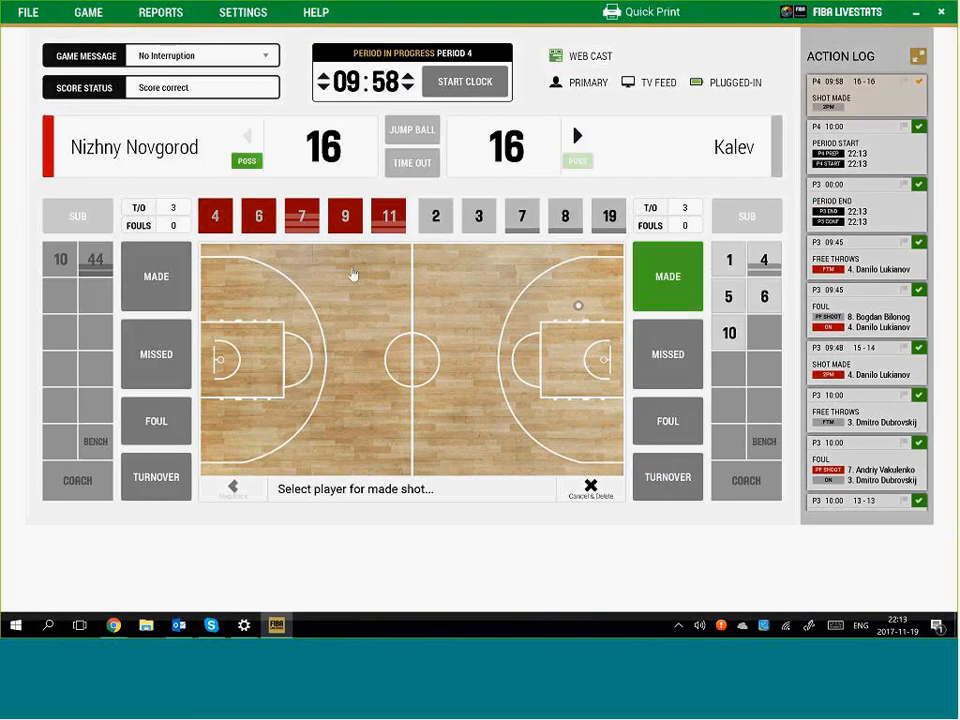
pyautogui.click(478, 216)
pyautogui.click(427, 291)
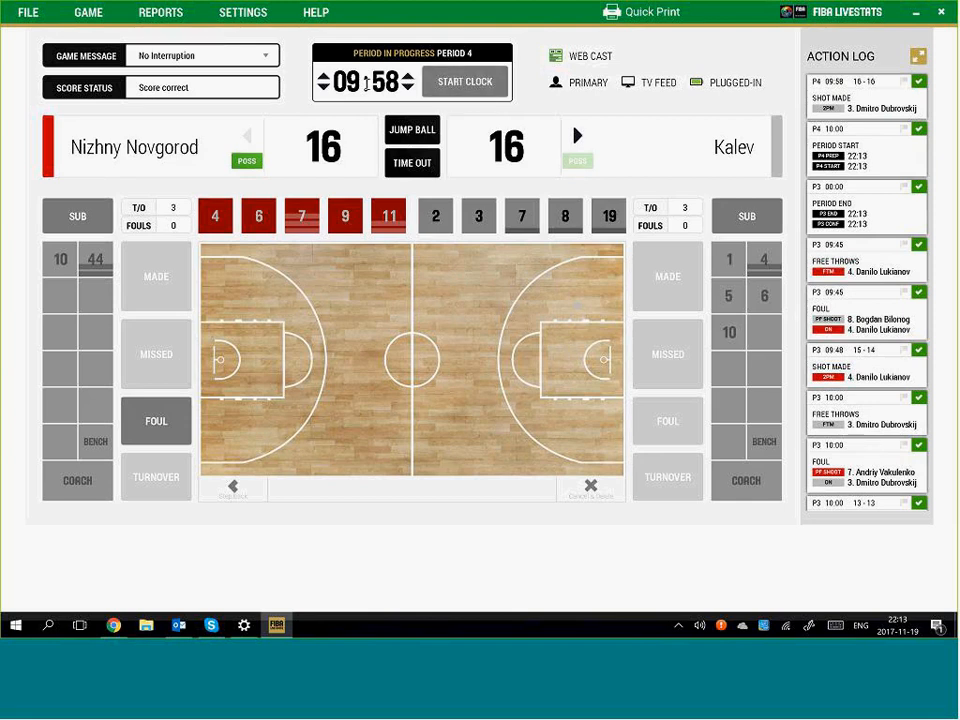
# Set the period 4 clock to 00:08 and let it run out
pyautogui.click(366, 83)
pyautogui.write('00:08')
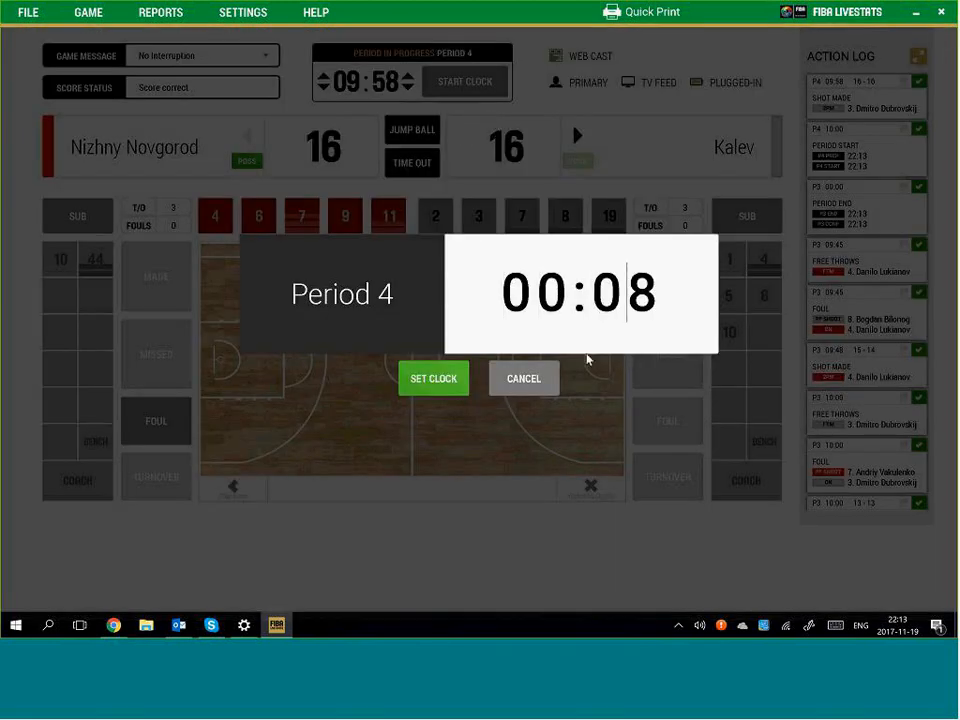
pyautogui.click(433, 378)
pyautogui.click(466, 84)
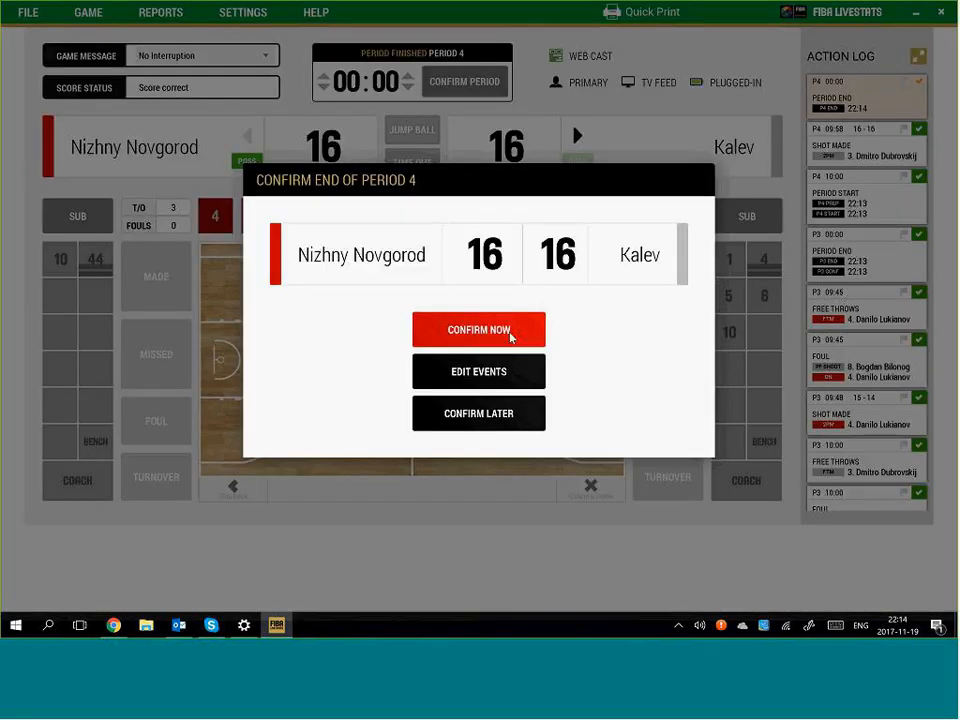
# Confirm the end of period 4 and run the overtime clock down to 04:56
pyautogui.click(511, 330)
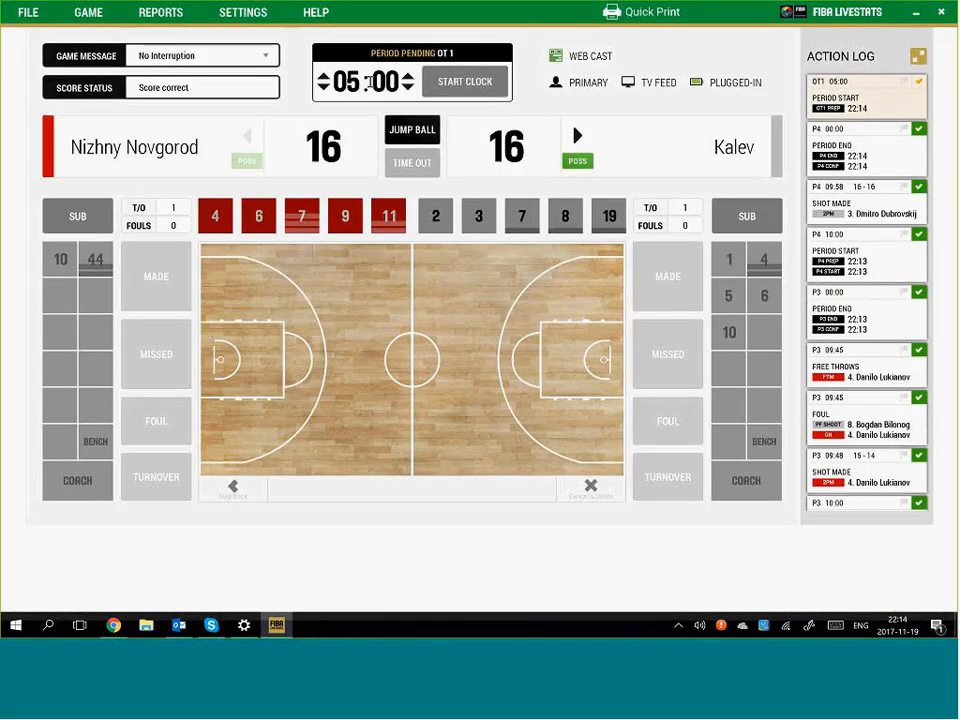
pyautogui.click(452, 86)
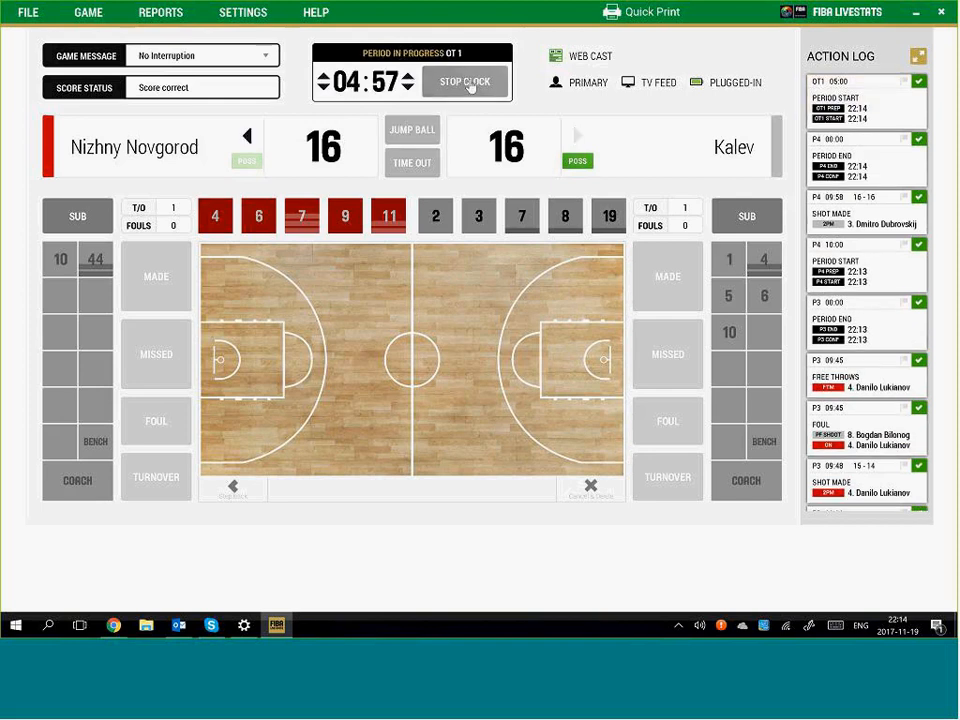
pyautogui.click(466, 84)
# Log Nizhny Novgorod No. 4's missed jump shot near the left free-throw line
pyautogui.click(262, 296)
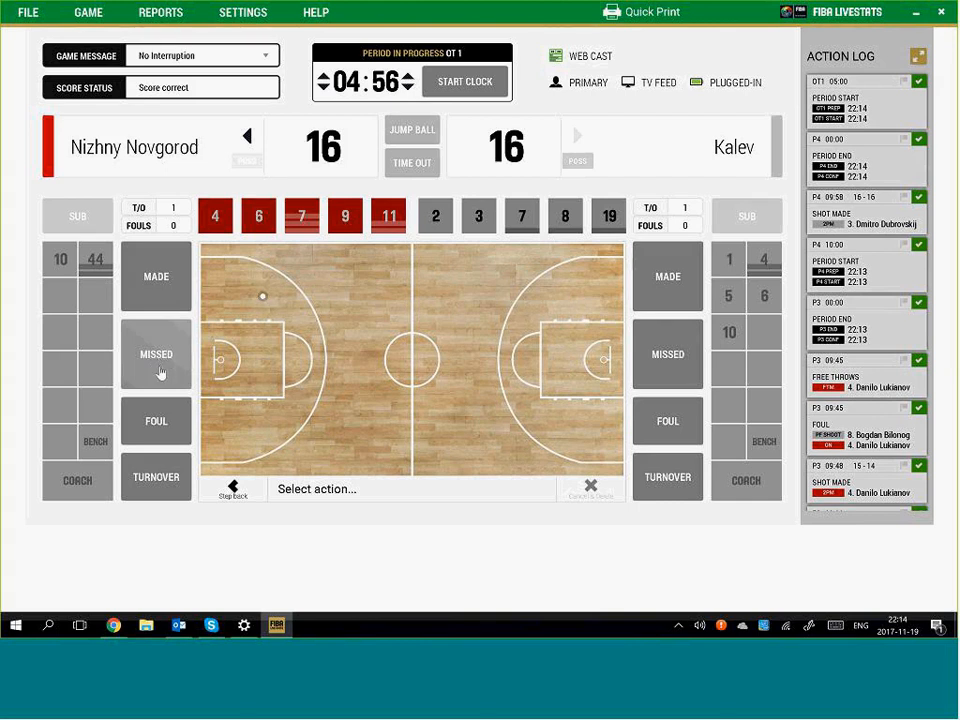
pyautogui.click(292, 315)
pyautogui.click(209, 227)
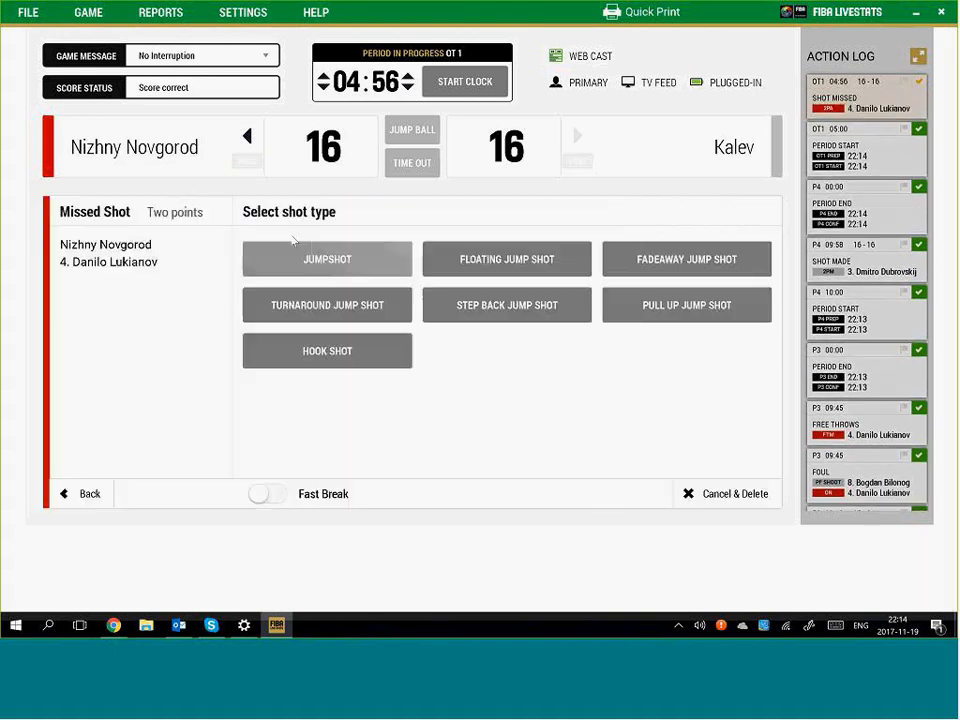
pyautogui.click(331, 259)
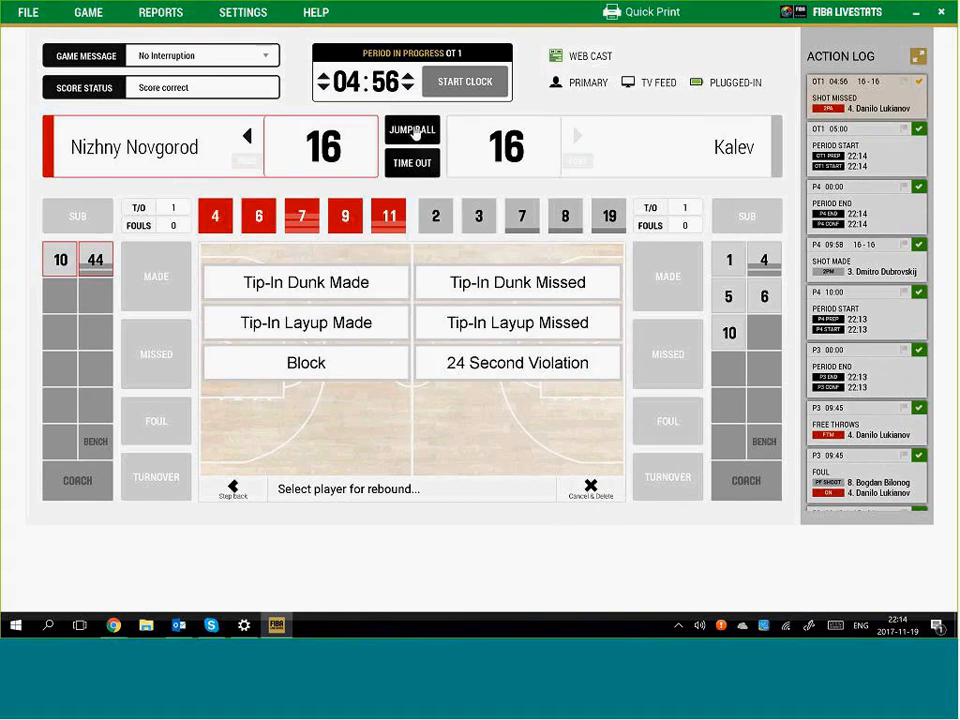
# Record a contested-rebound jump ball, possession to Nizhny Novgorod, rebound credited to No. 9
pyautogui.click(415, 133)
pyautogui.click(351, 382)
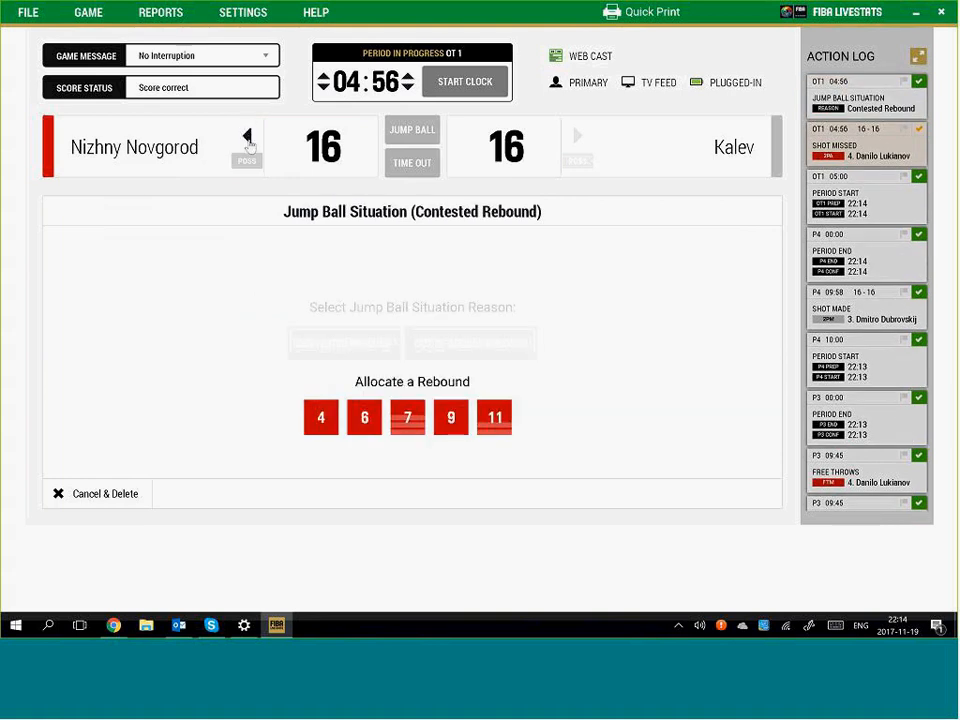
pyautogui.click(248, 135)
pyautogui.click(451, 416)
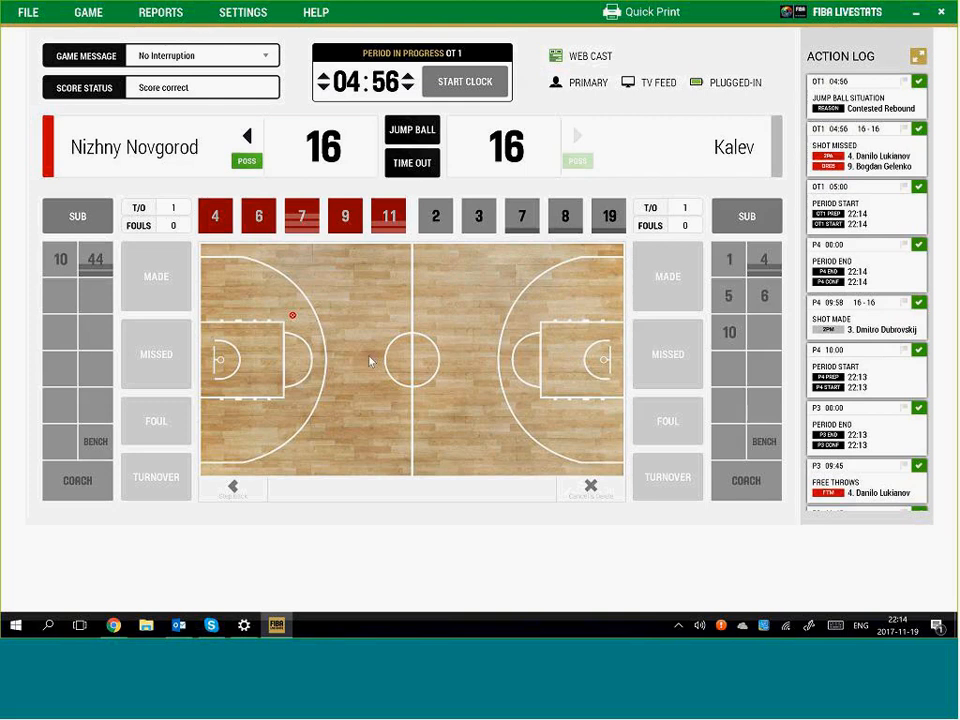
# Run the clock to 04:50 and point the possession arrow to Kalev
pyautogui.click(477, 100)
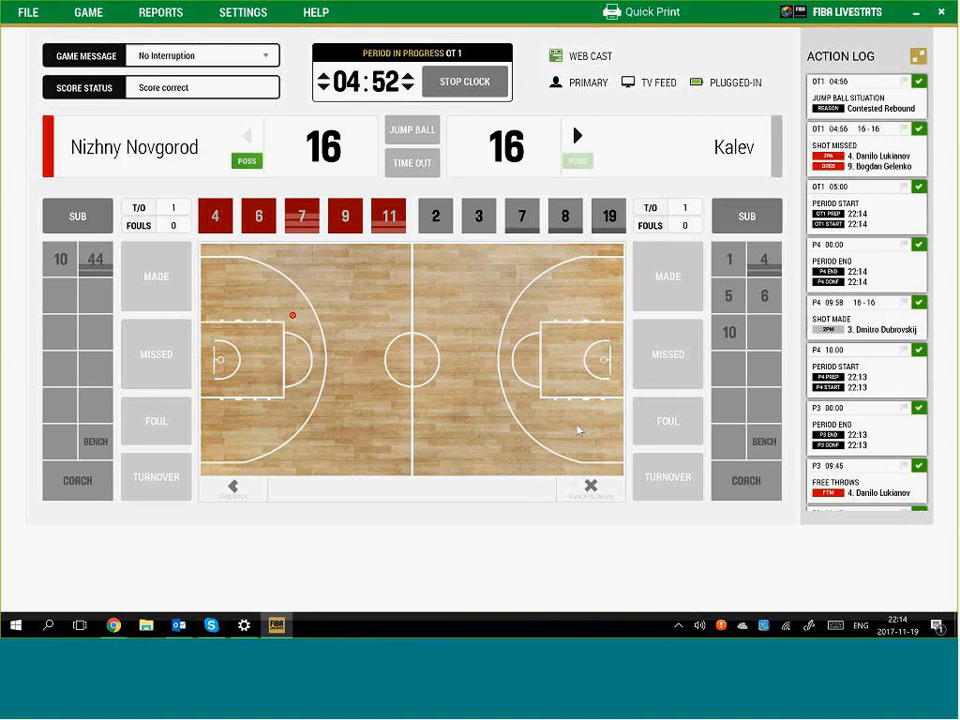
pyautogui.click(463, 82)
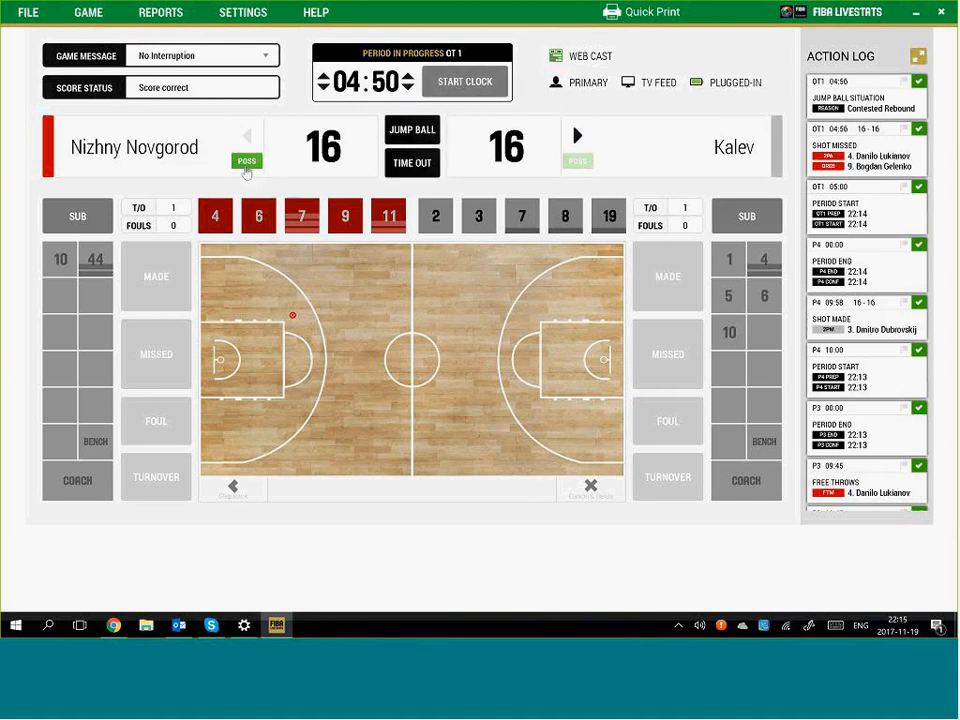
pyautogui.click(576, 137)
pyautogui.click(322, 435)
pyautogui.click(158, 479)
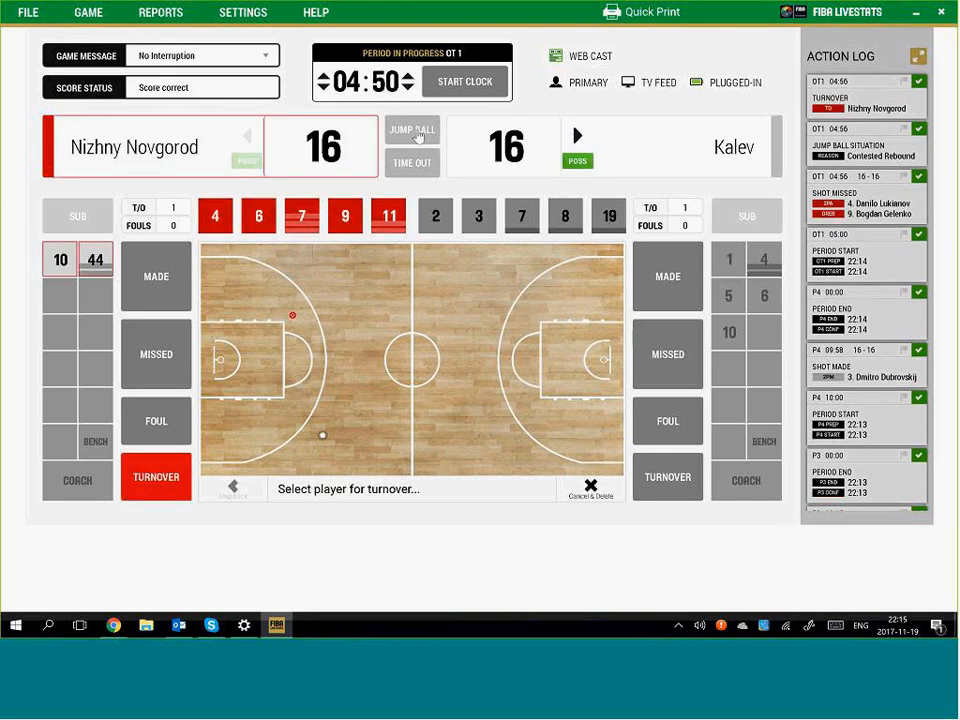
pyautogui.press('Escape')
# Log a held-ball jump ball with a No. 9 turnover stolen by Kalev's No. 7
pyautogui.click(412, 129)
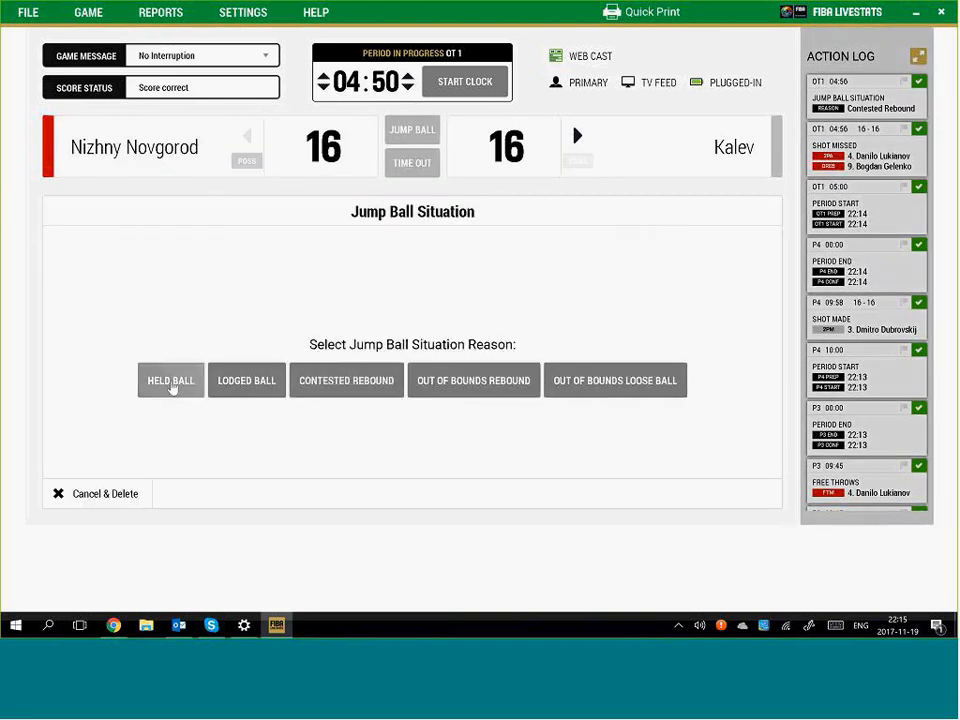
pyautogui.click(171, 386)
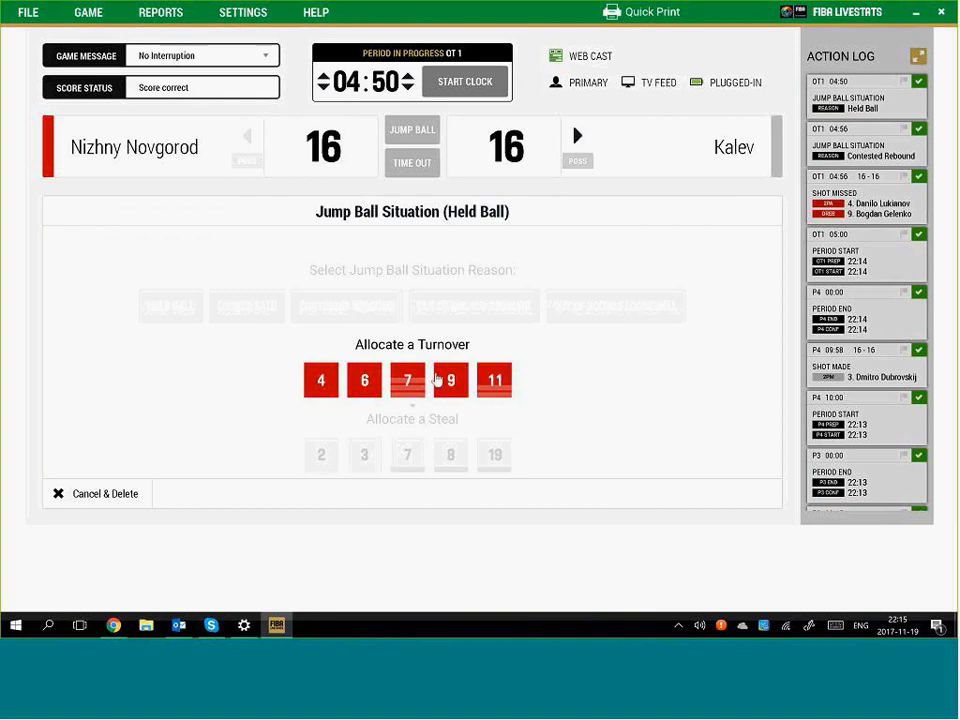
pyautogui.click(451, 379)
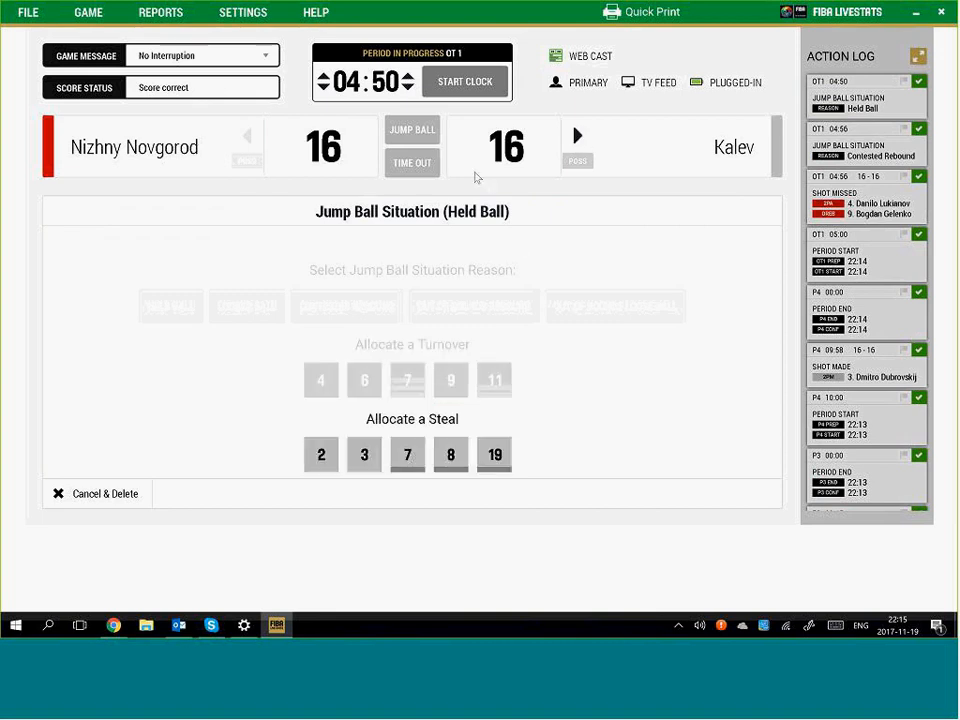
pyautogui.click(407, 455)
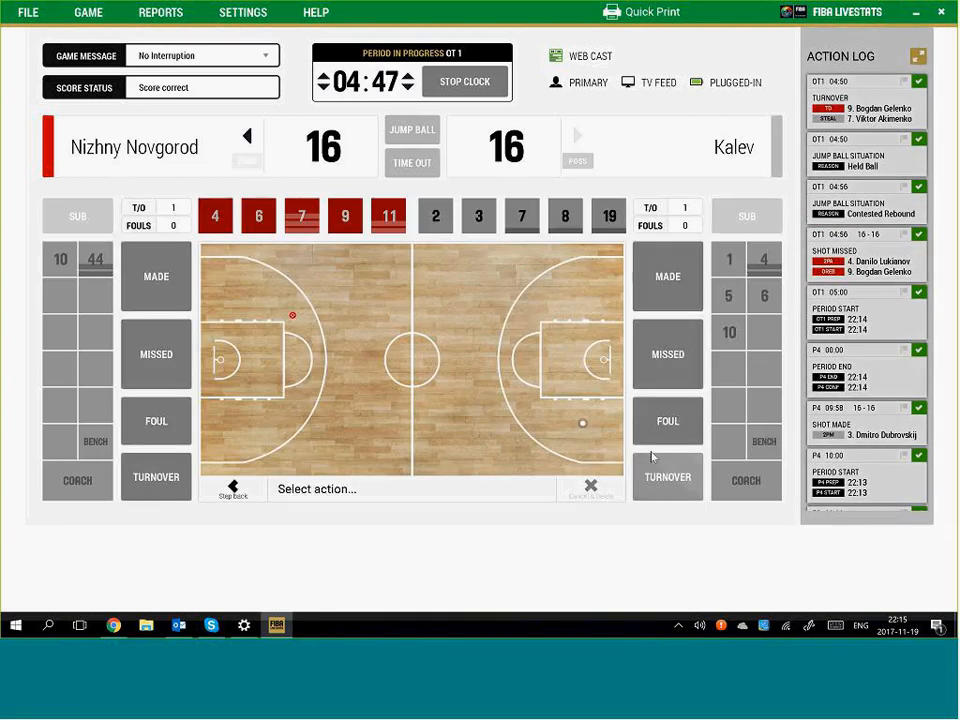
# Record a Kalev No. 8 turnover with the steal by Nizhny Novgorod's No. 7
pyautogui.click(664, 470)
pyautogui.click(565, 216)
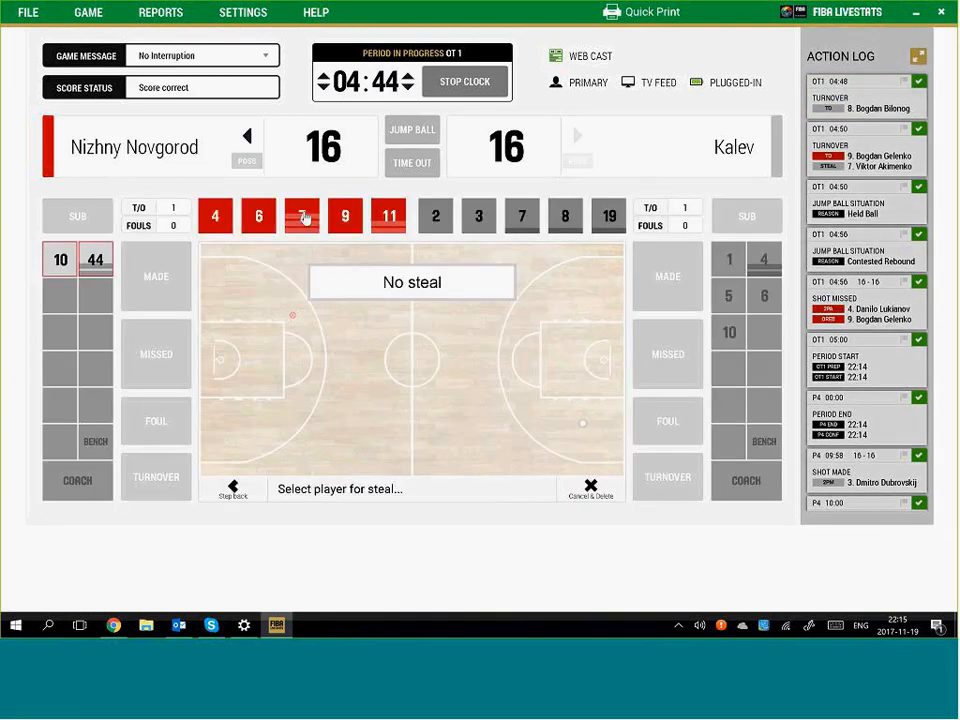
pyautogui.click(303, 218)
# Log a held-ball jump ball at 04:43, then run the clock to 04:40
pyautogui.click(452, 92)
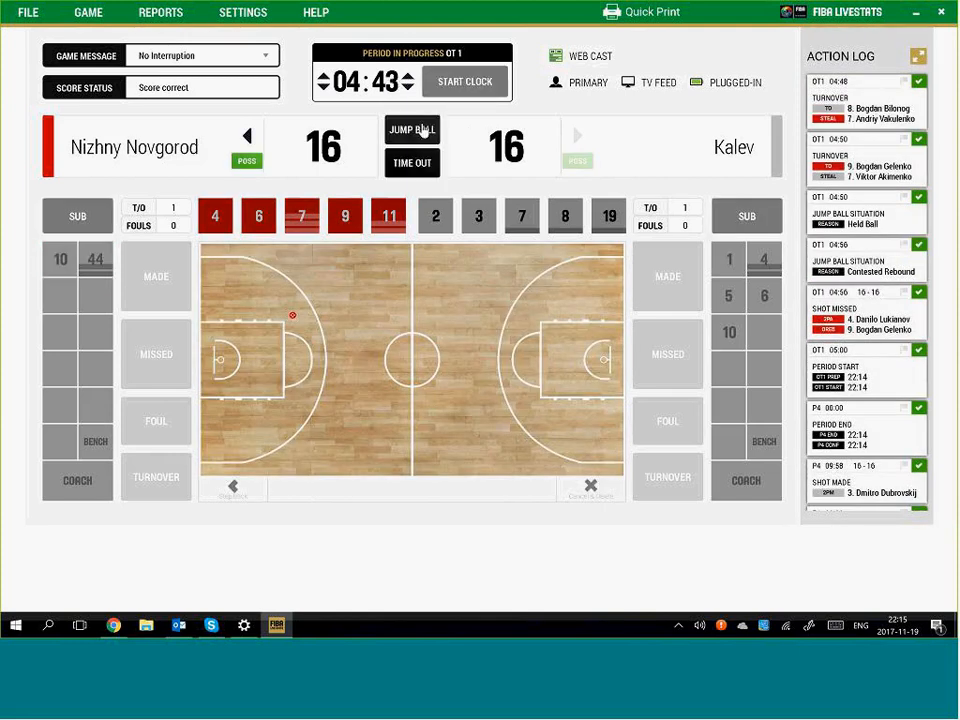
pyautogui.click(424, 131)
pyautogui.click(171, 390)
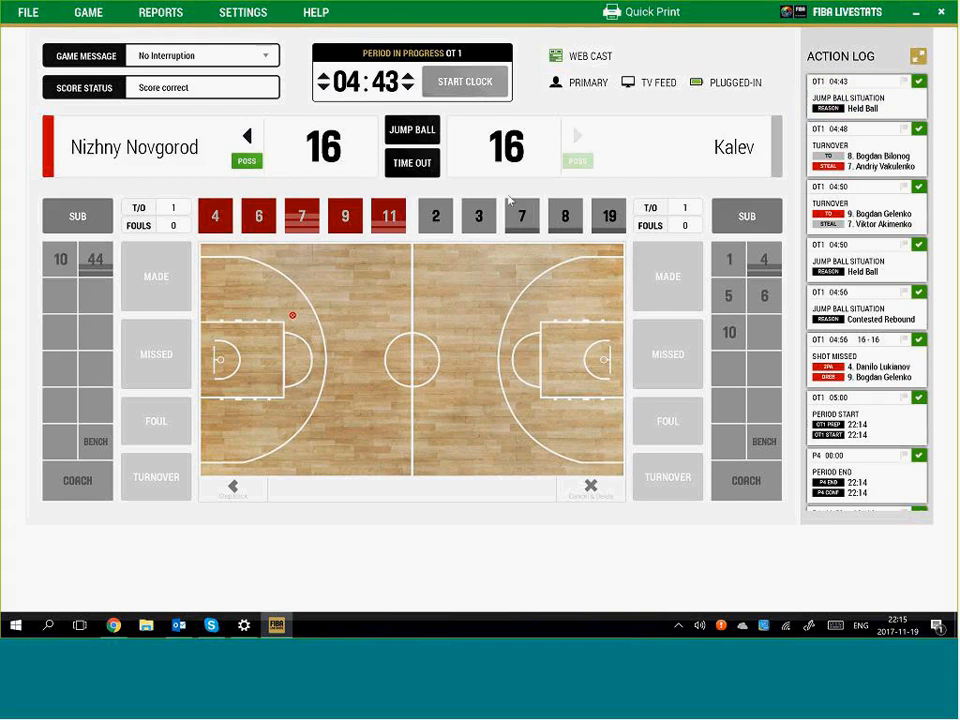
pyautogui.click(429, 92)
pyautogui.click(429, 92)
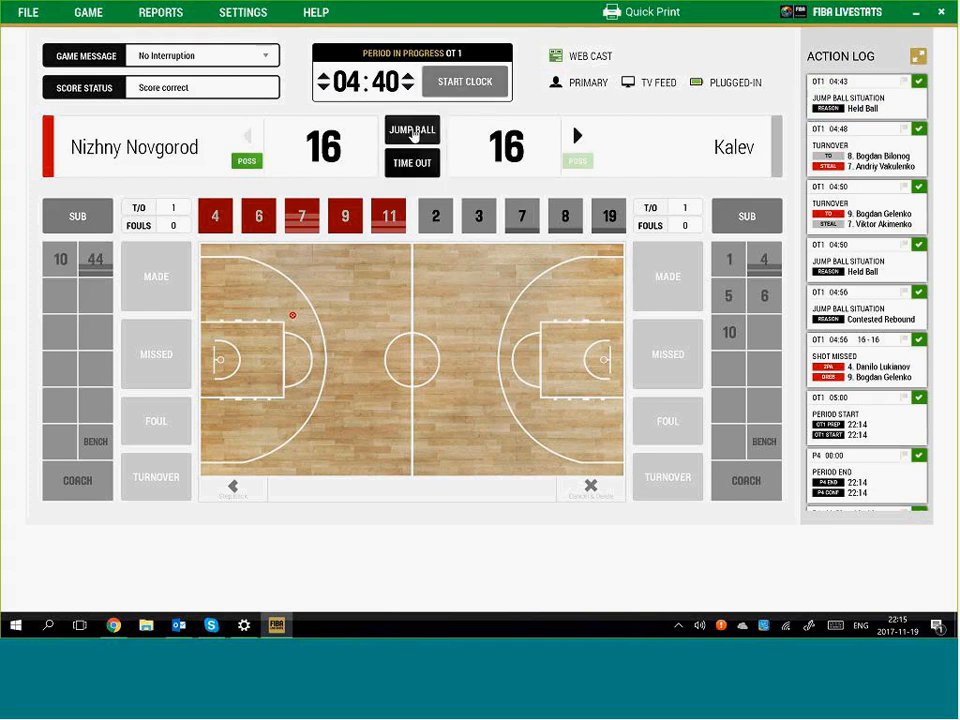
# Cancel and delete the extra held-ball jump ball entry
pyautogui.click(418, 131)
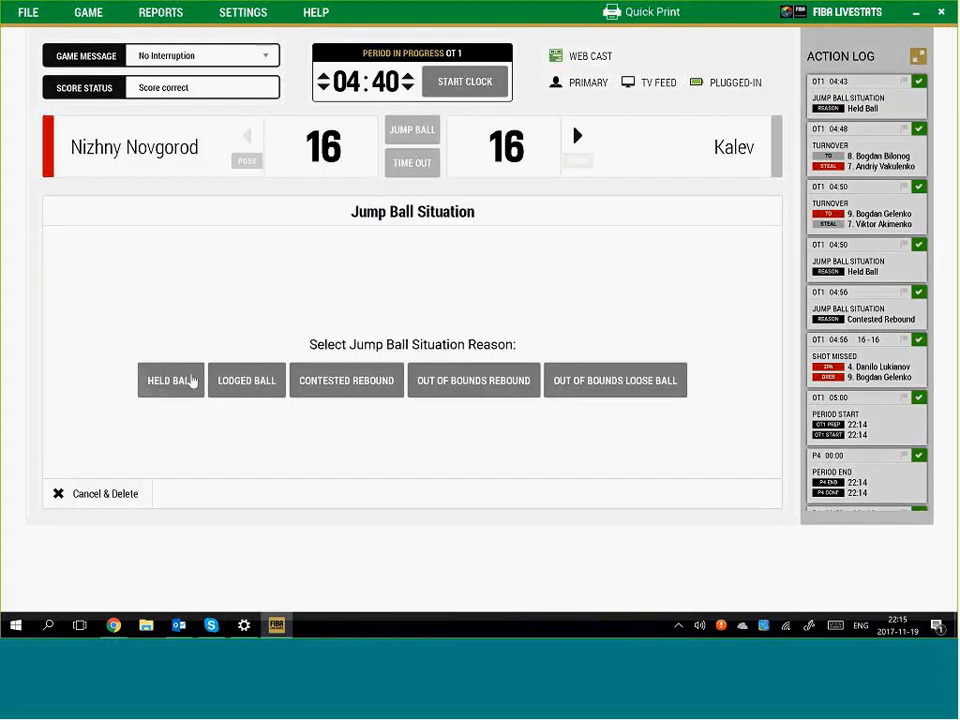
pyautogui.click(171, 380)
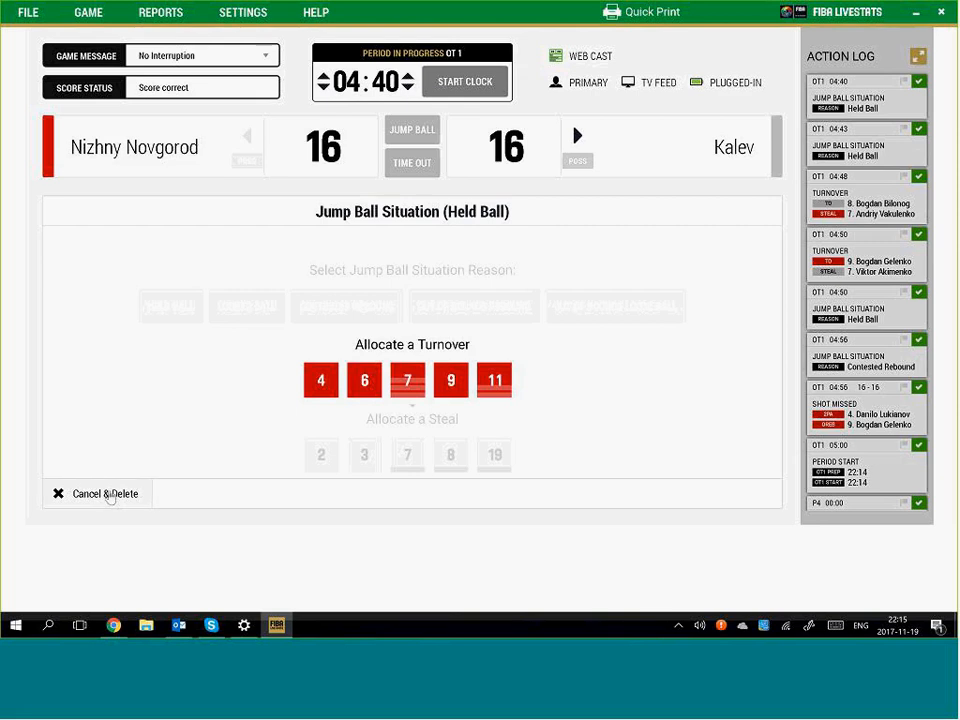
pyautogui.click(108, 494)
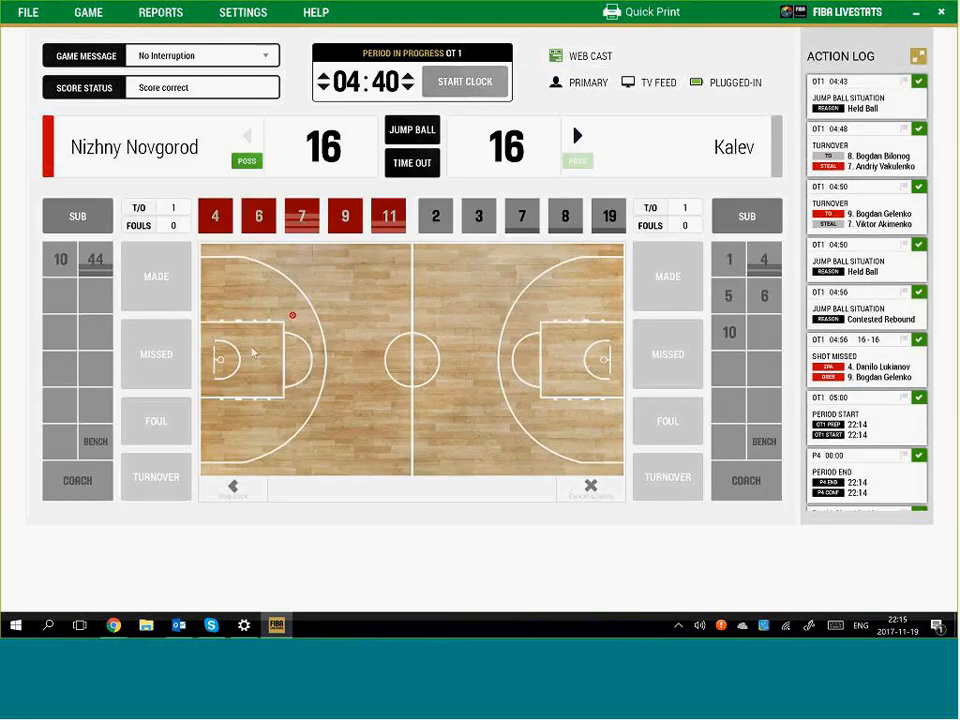
# Log Nizhny Novgorod No. 4's made two near the left basket, 18–16, clock to 04:39
pyautogui.click(276, 308)
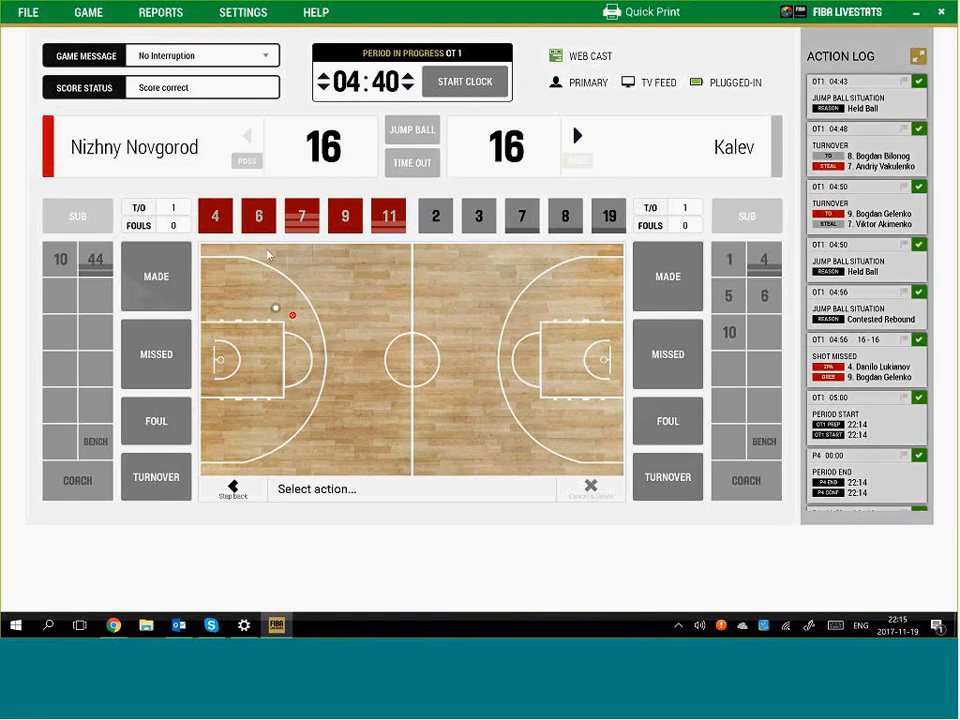
pyautogui.click(156, 276)
pyautogui.click(215, 216)
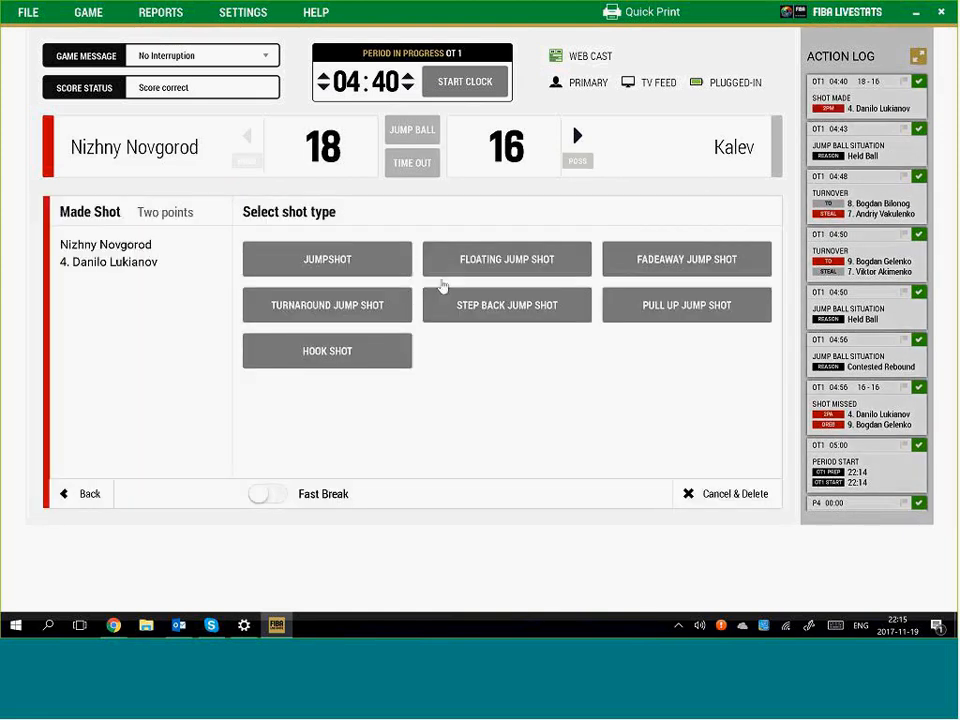
pyautogui.click(452, 262)
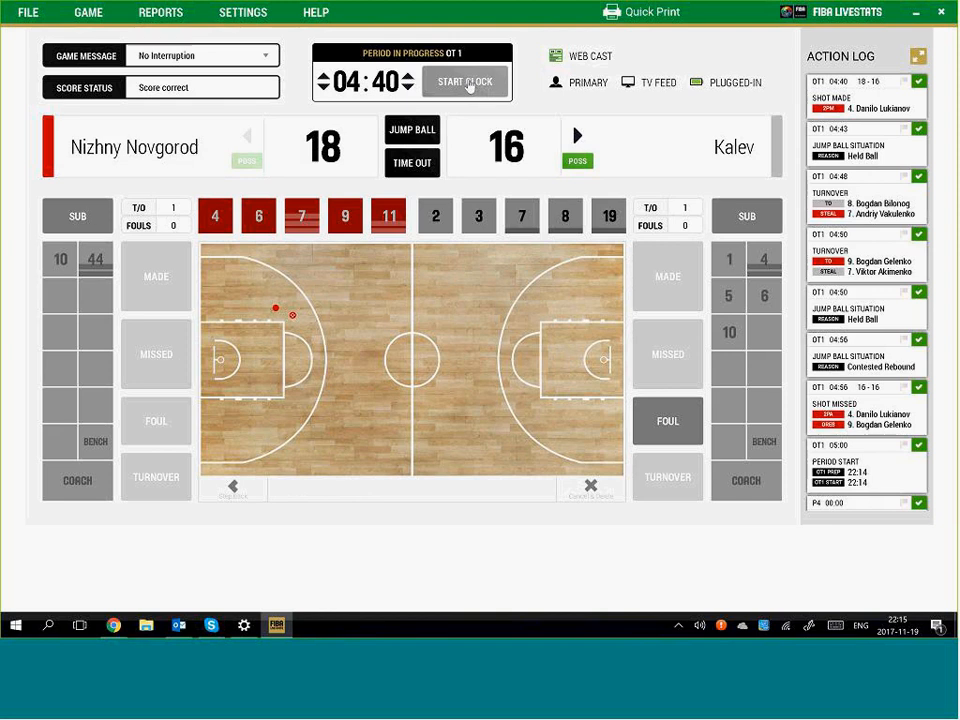
pyautogui.click(461, 85)
pyautogui.click(463, 82)
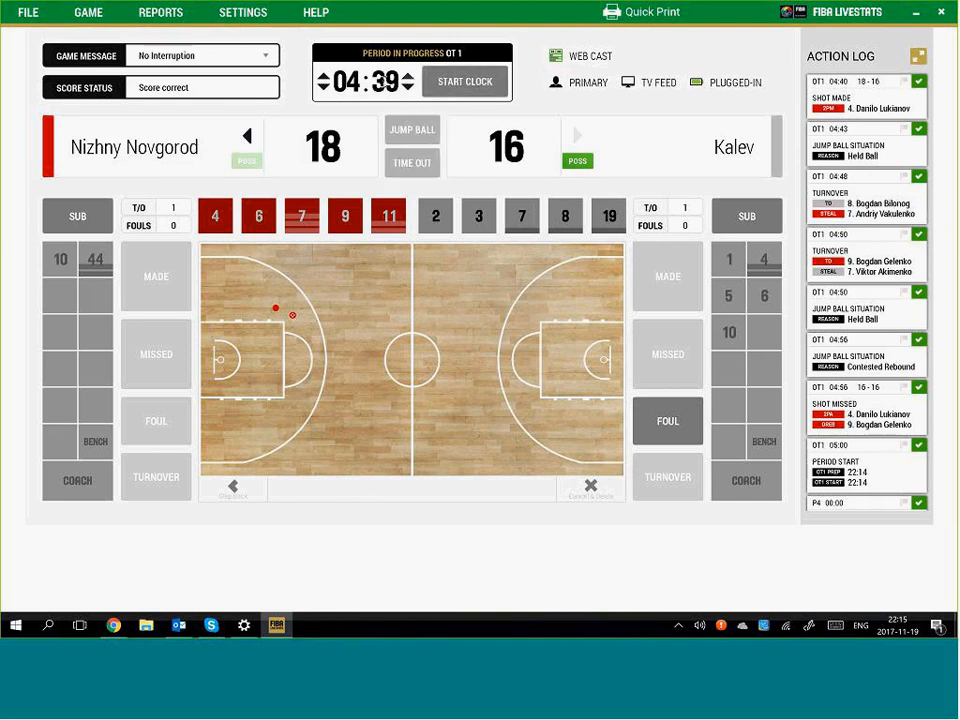
pyautogui.click(383, 82)
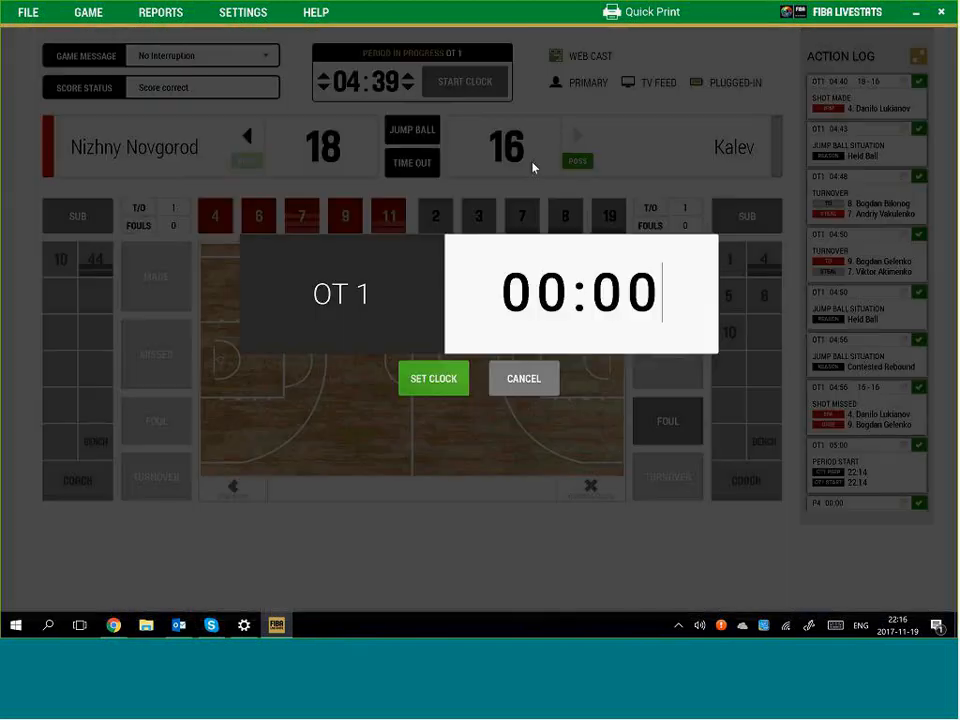
# Set the overtime clock to 00:00, then end and confirm OT 1 at 18–16
pyautogui.click(440, 376)
pyautogui.click(438, 376)
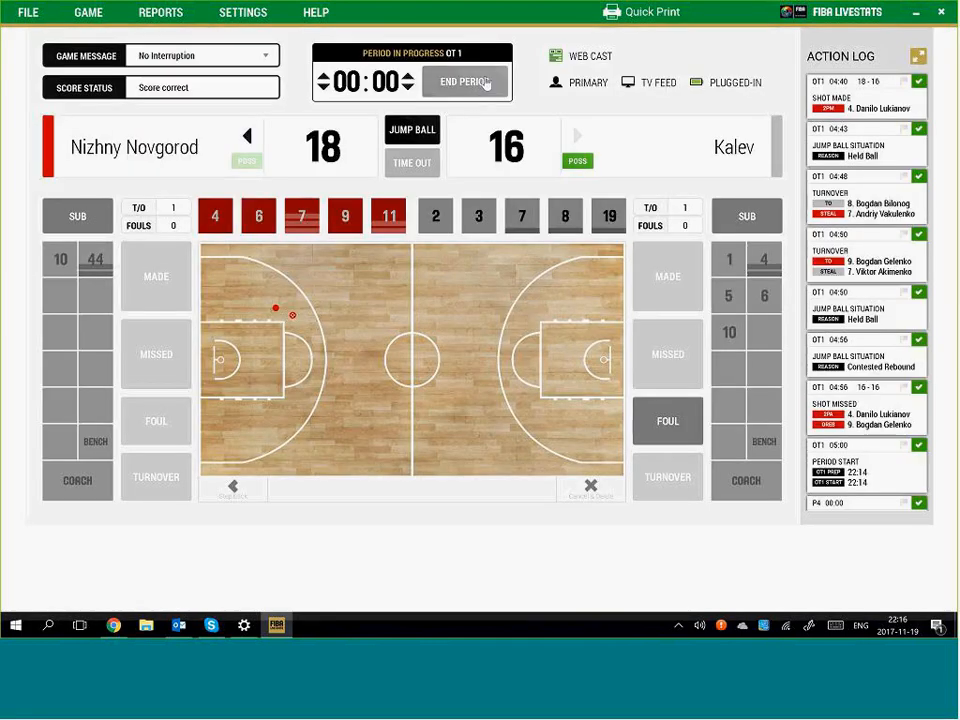
pyautogui.click(487, 88)
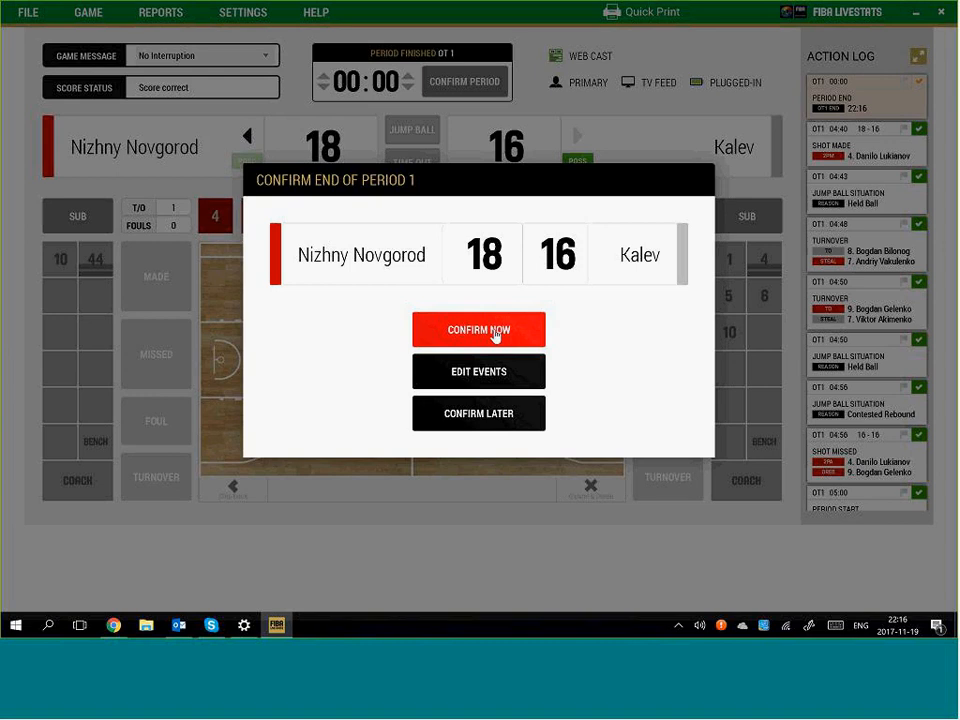
pyautogui.click(495, 334)
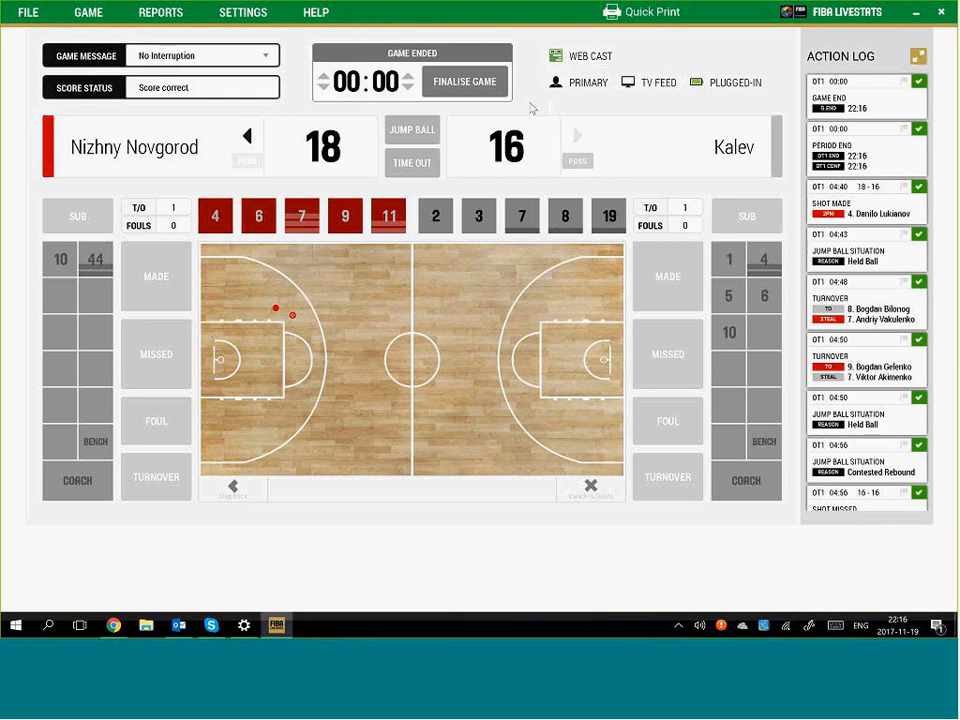
# Try finalising with 5000 spectators, back out, and check the spectators field in Edit Game Information
pyautogui.click(467, 88)
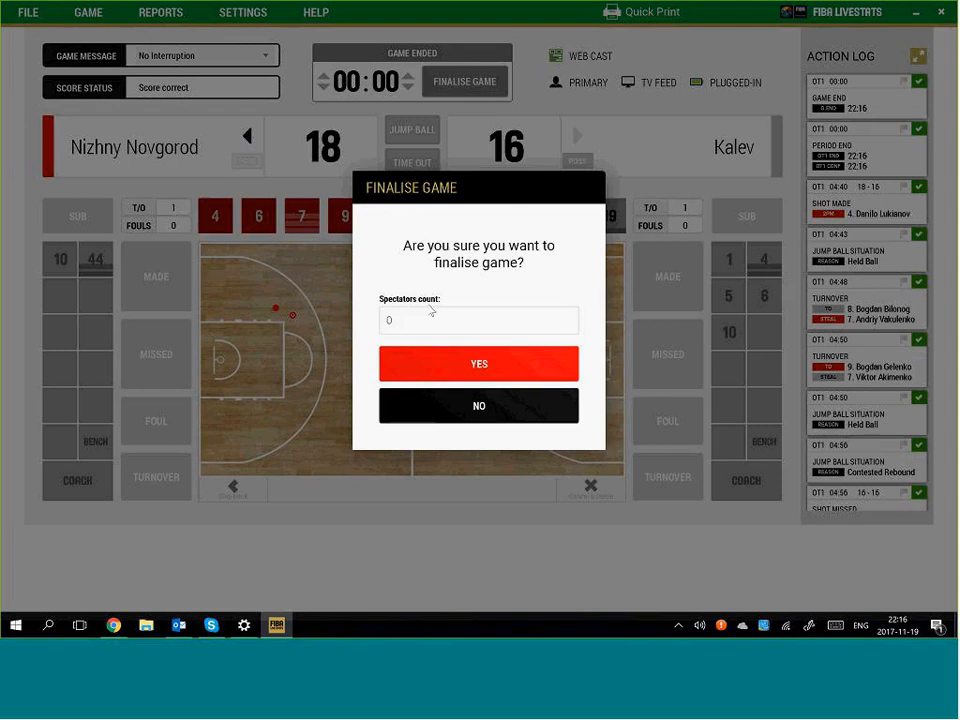
pyautogui.doubleClick(404, 317)
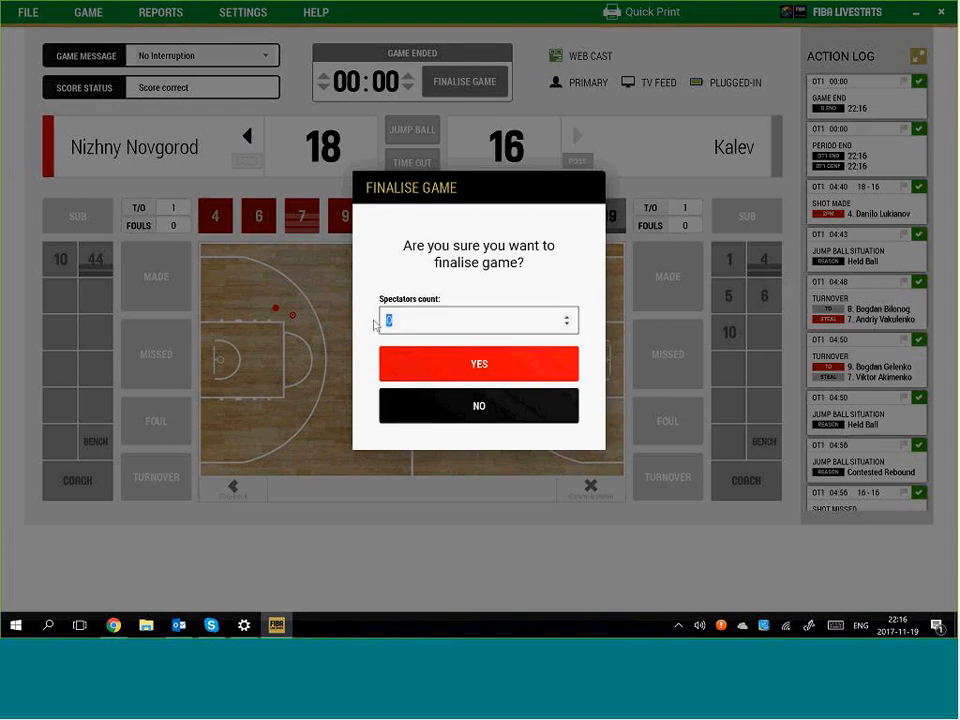
pyautogui.write('5000')
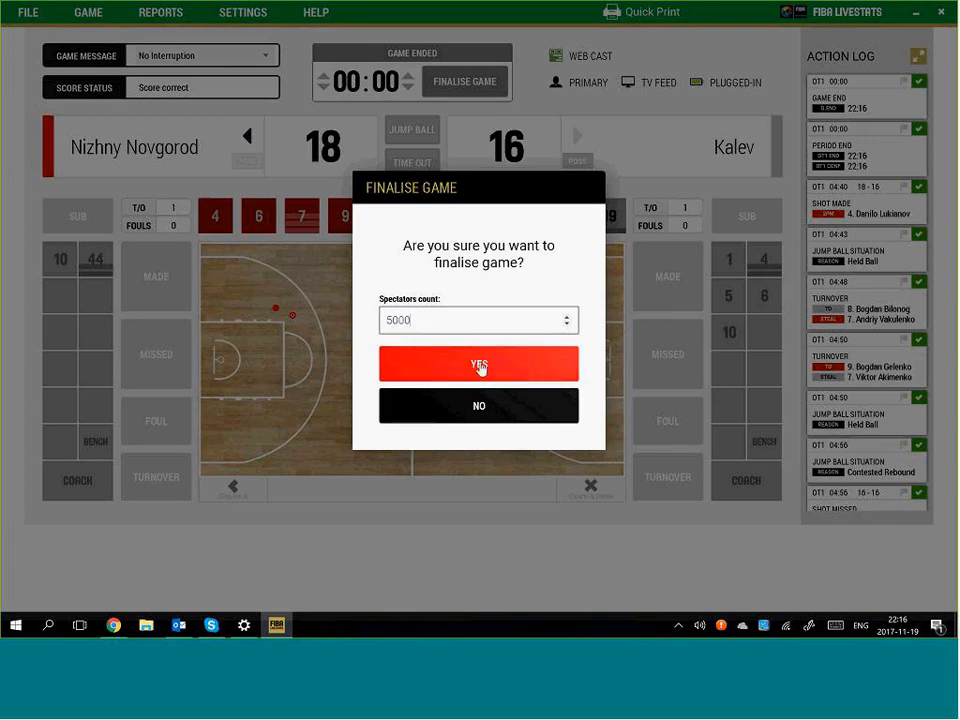
pyautogui.click(484, 405)
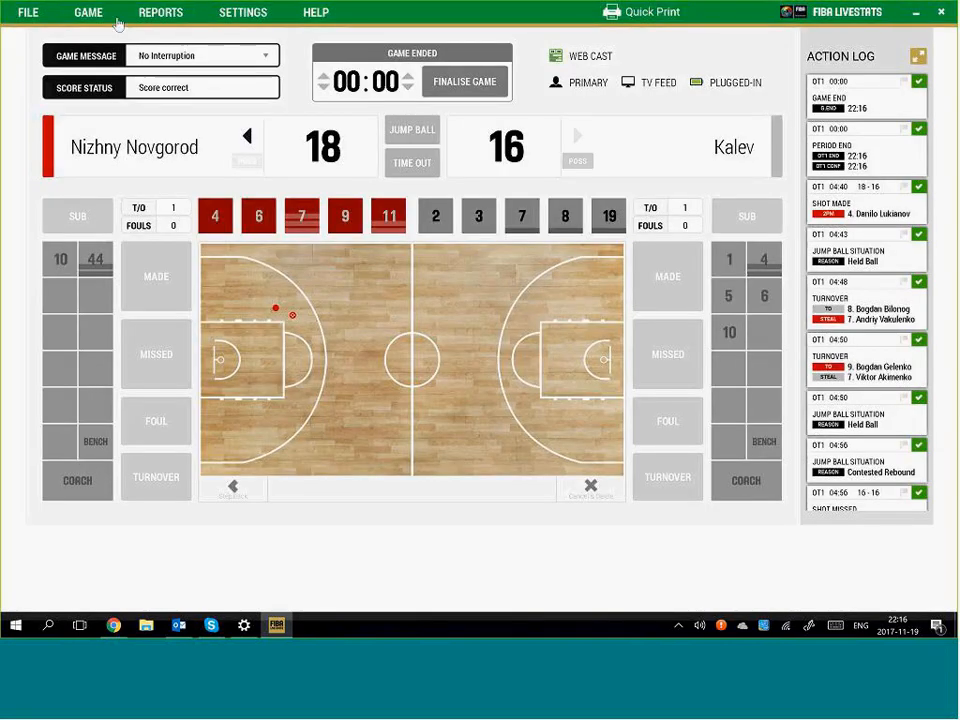
pyautogui.click(87, 14)
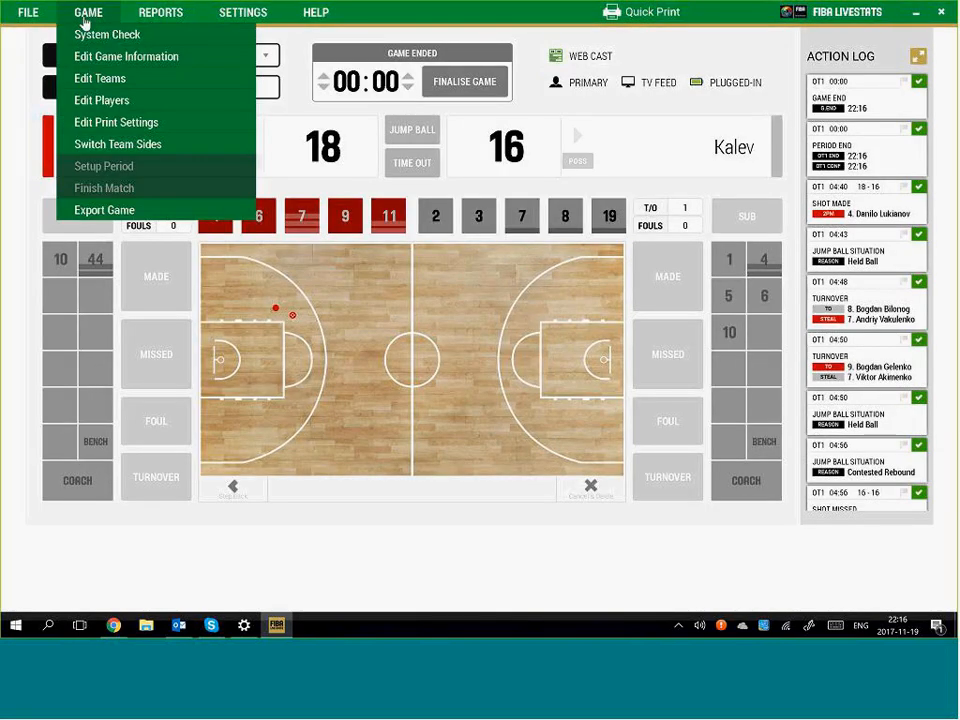
pyautogui.click(128, 62)
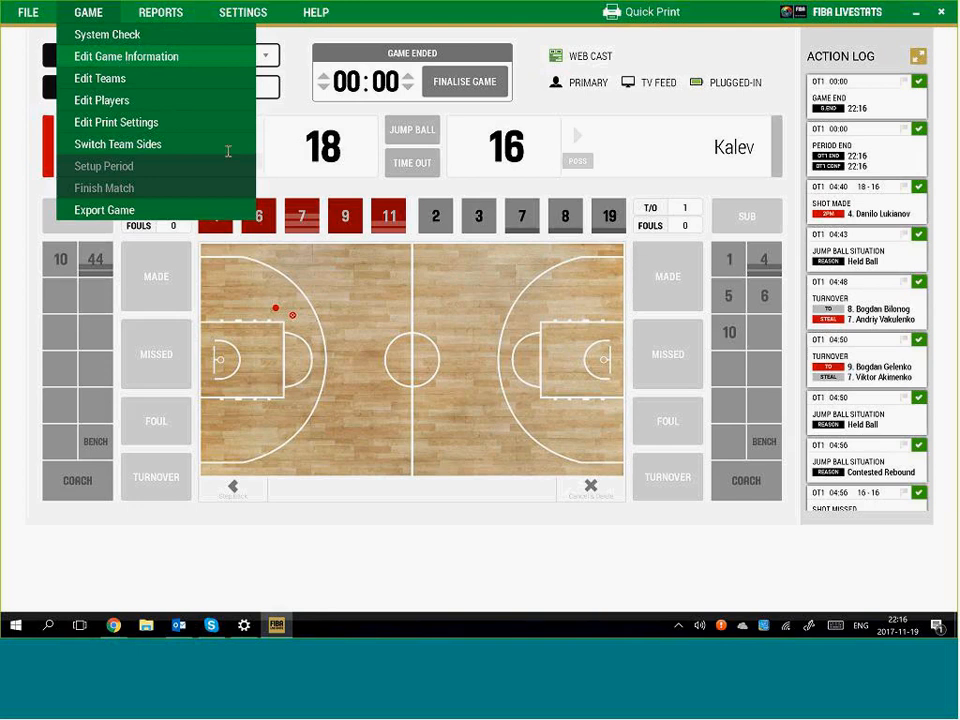
pyautogui.click(352, 217)
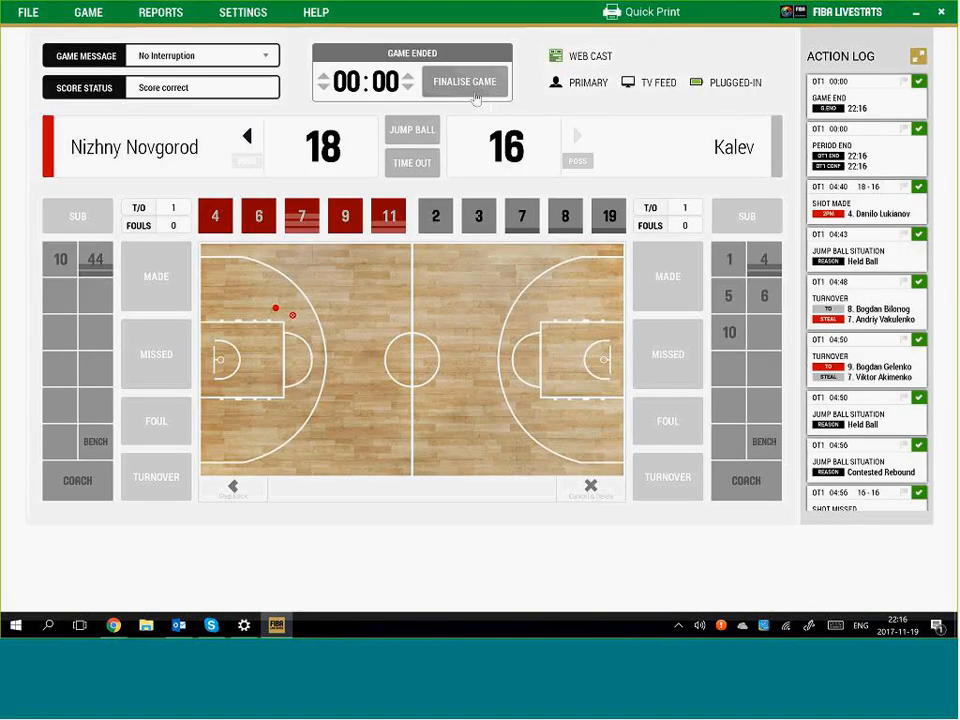
# Finalise the game with 500 entered as the spectator count
pyautogui.click(474, 96)
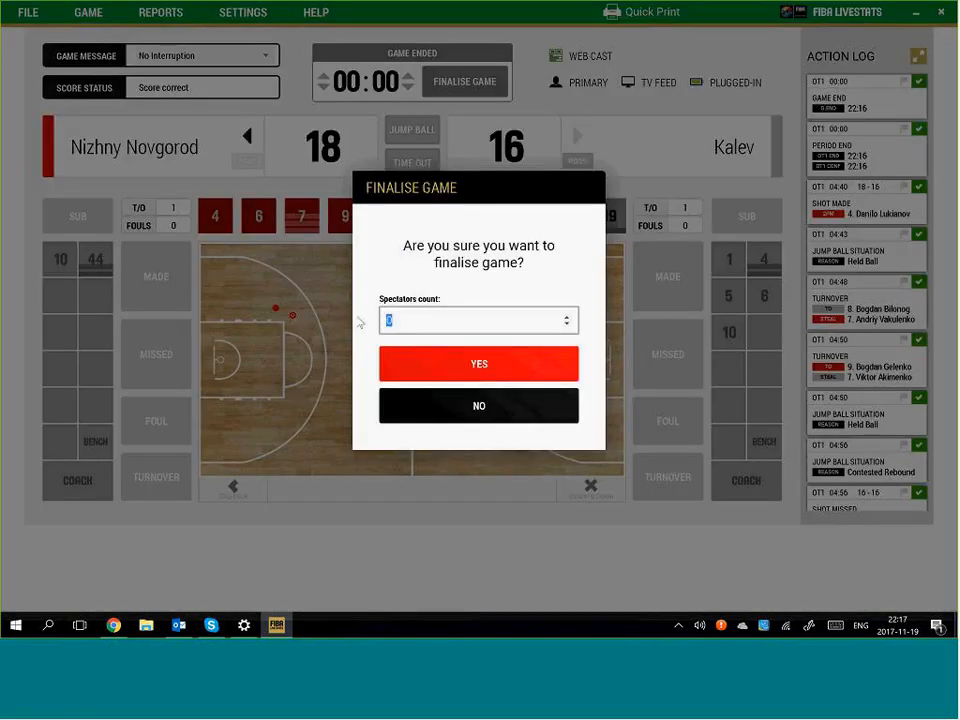
pyautogui.write('5000')
pyautogui.click(503, 364)
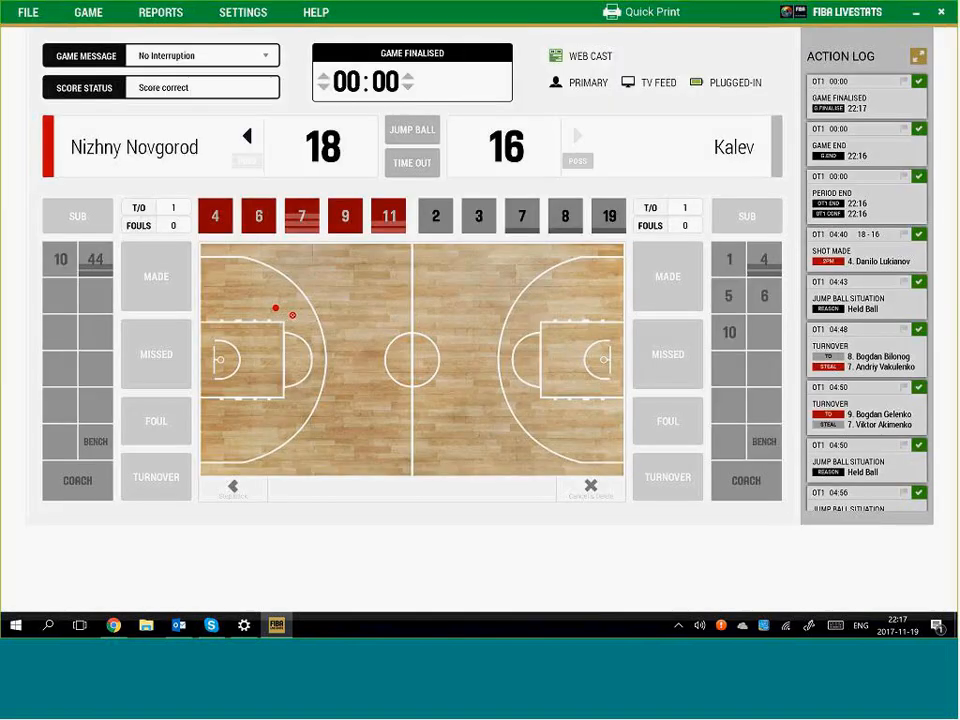